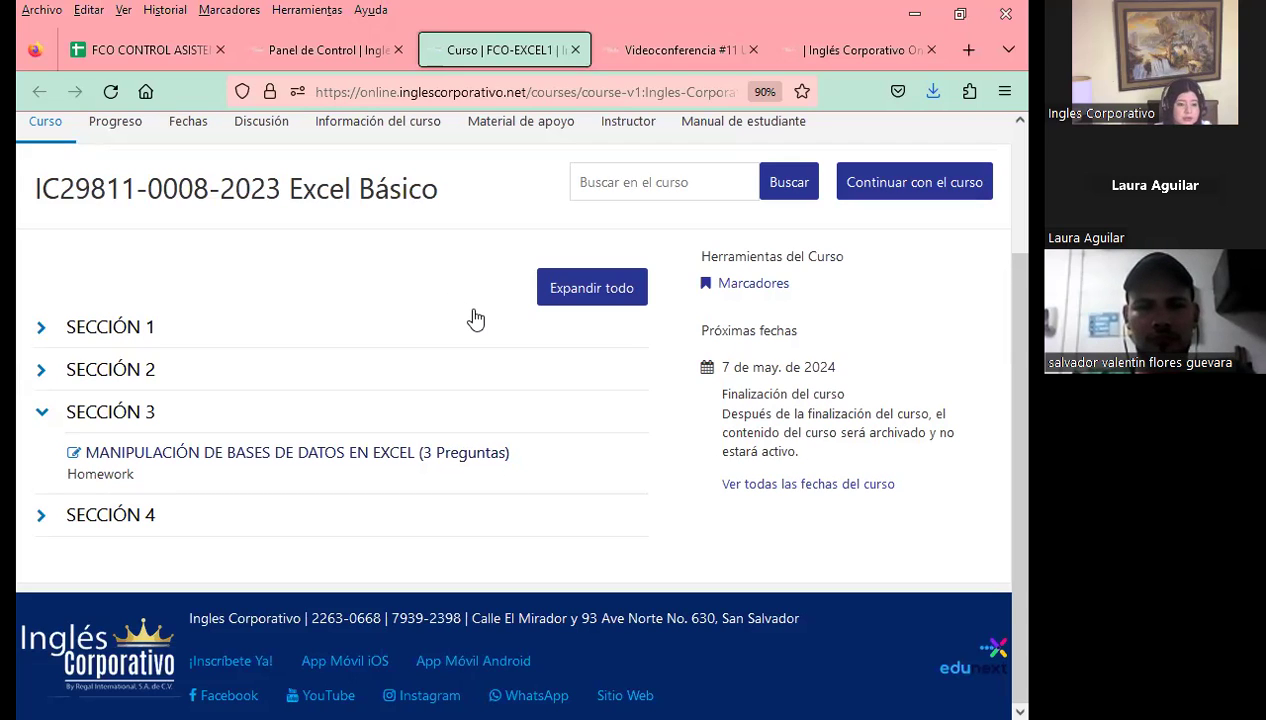
From the Videoconferencia #11 tab, open lesson 3.2 Objetivo de la lección: Herramienta formulario
click(691, 55)
scroll(462, 500, down, 3)
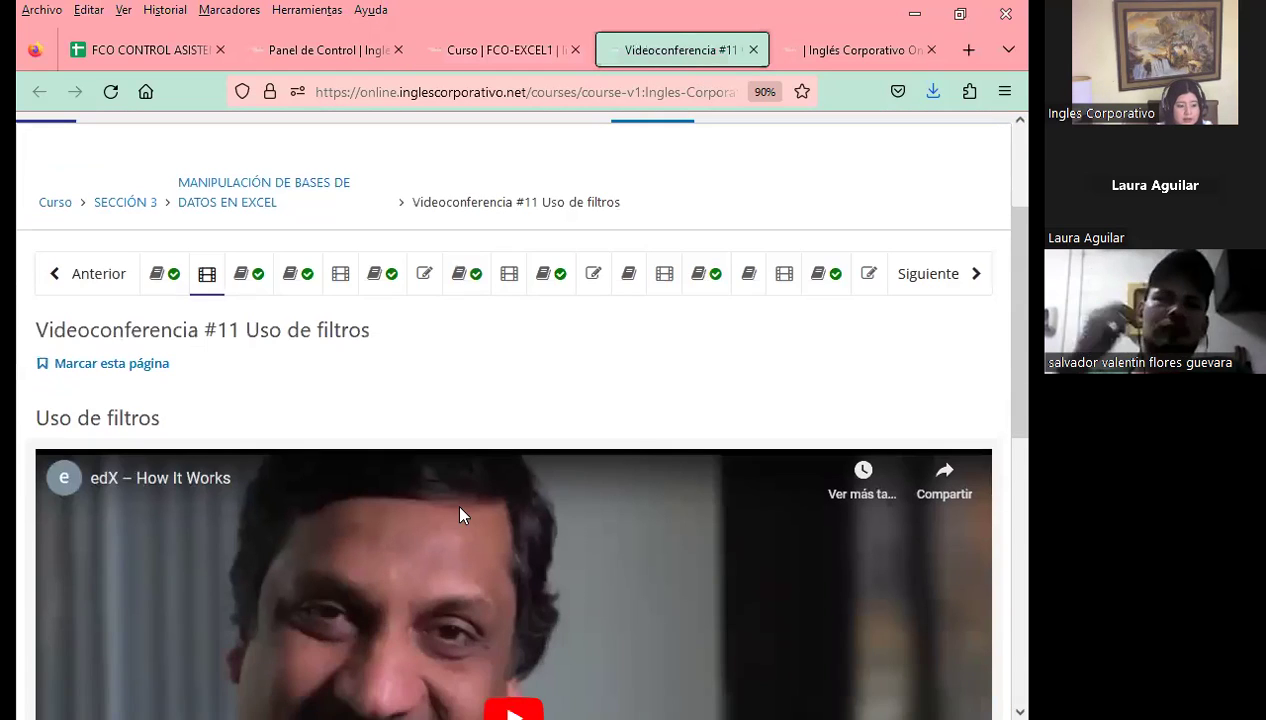
click(298, 275)
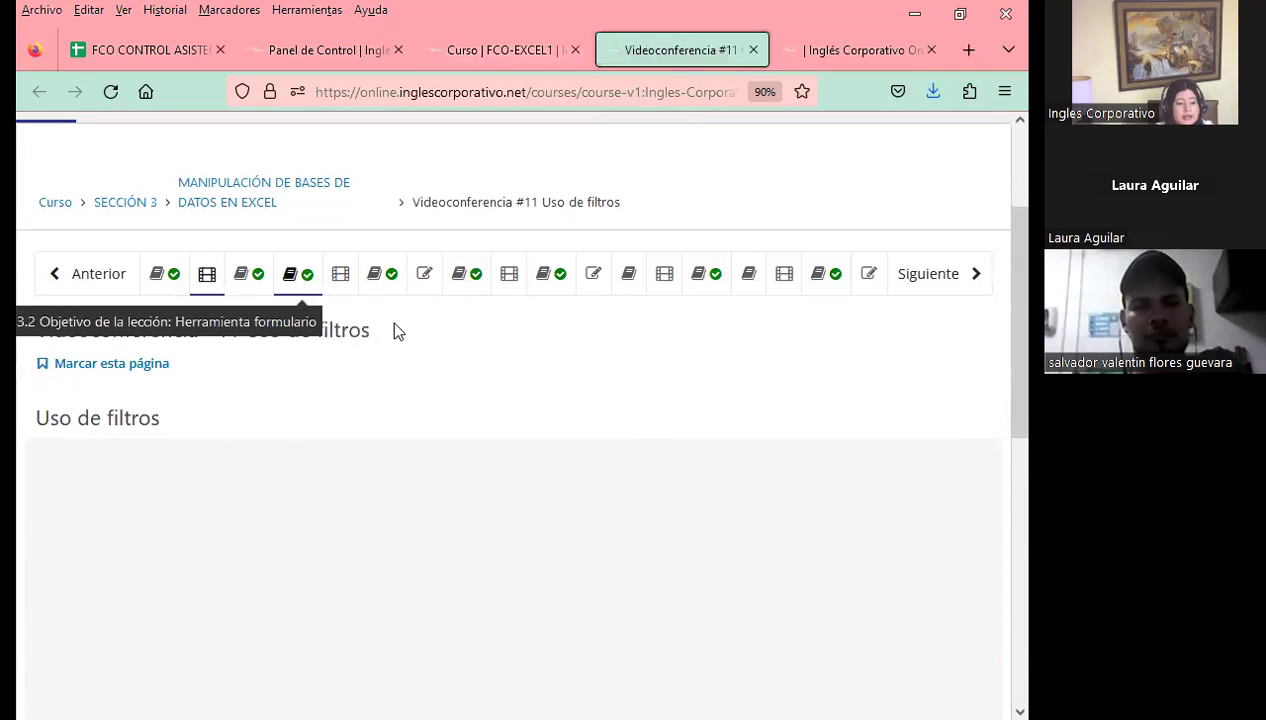
scroll(413, 350, down, 2)
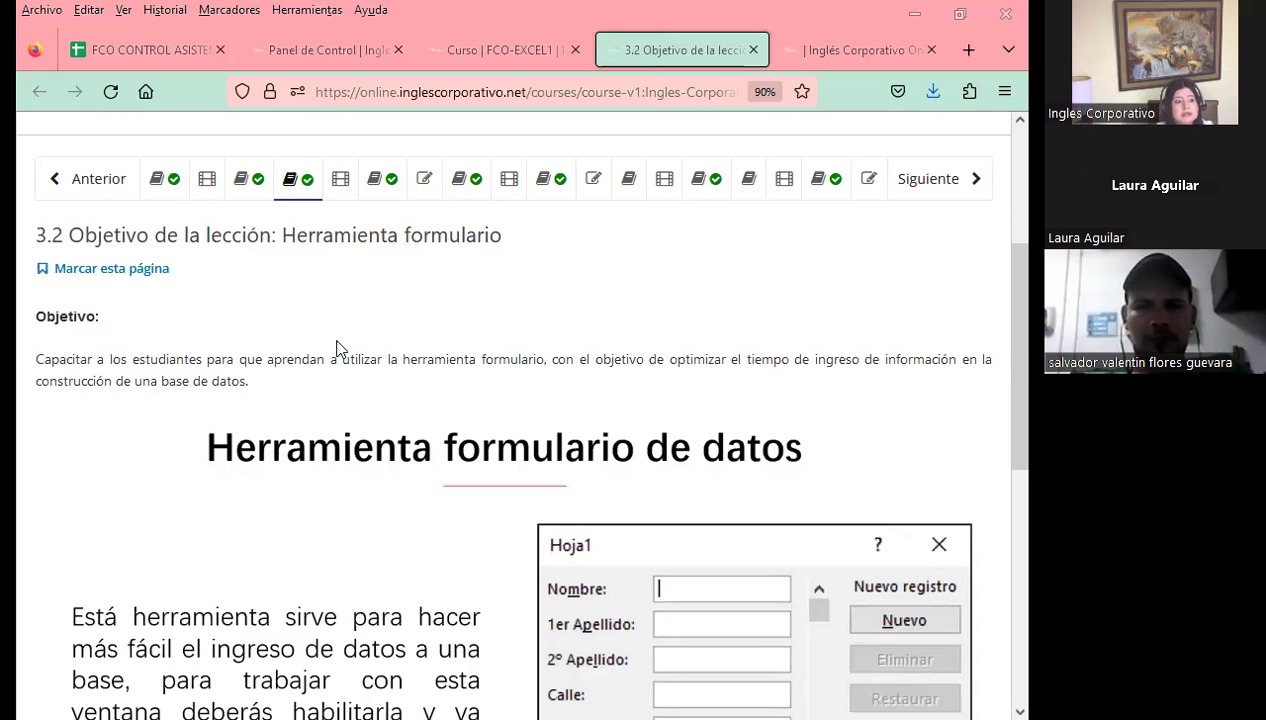
scroll(150, 295, up, 2)
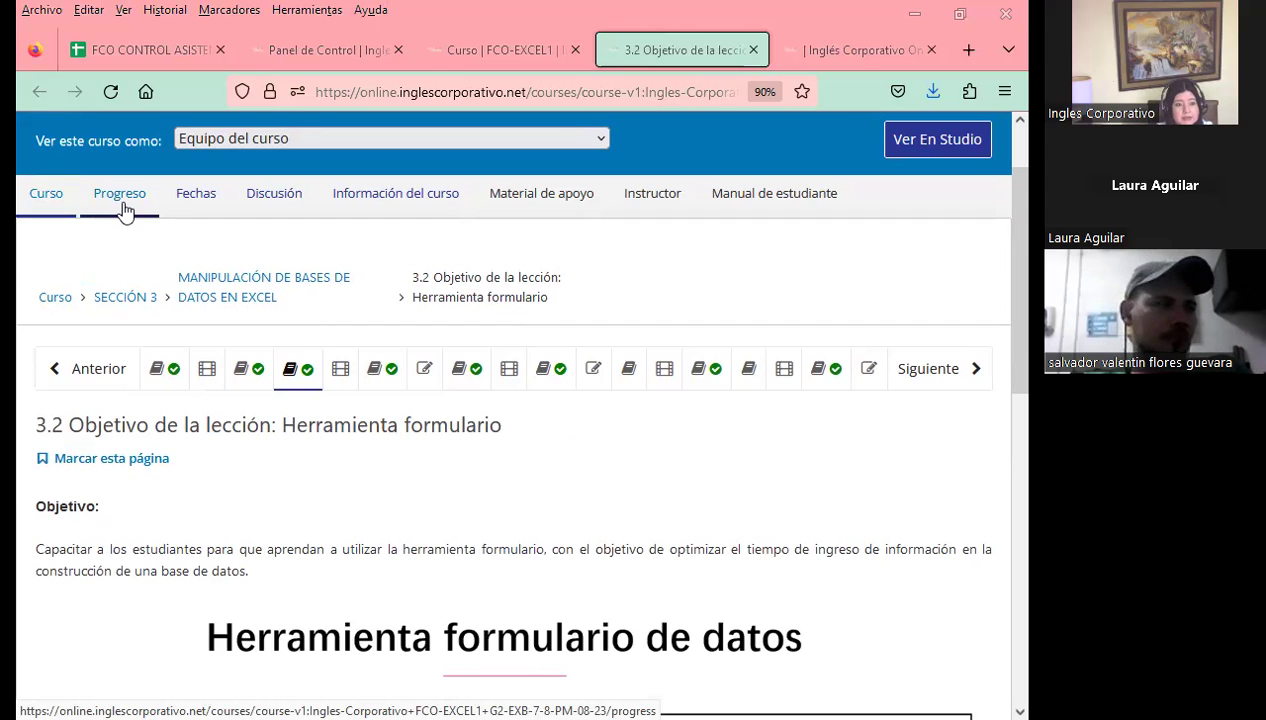
Open the course Progreso page in a new tab and review the grades
middle_click(121, 210)
click(725, 50)
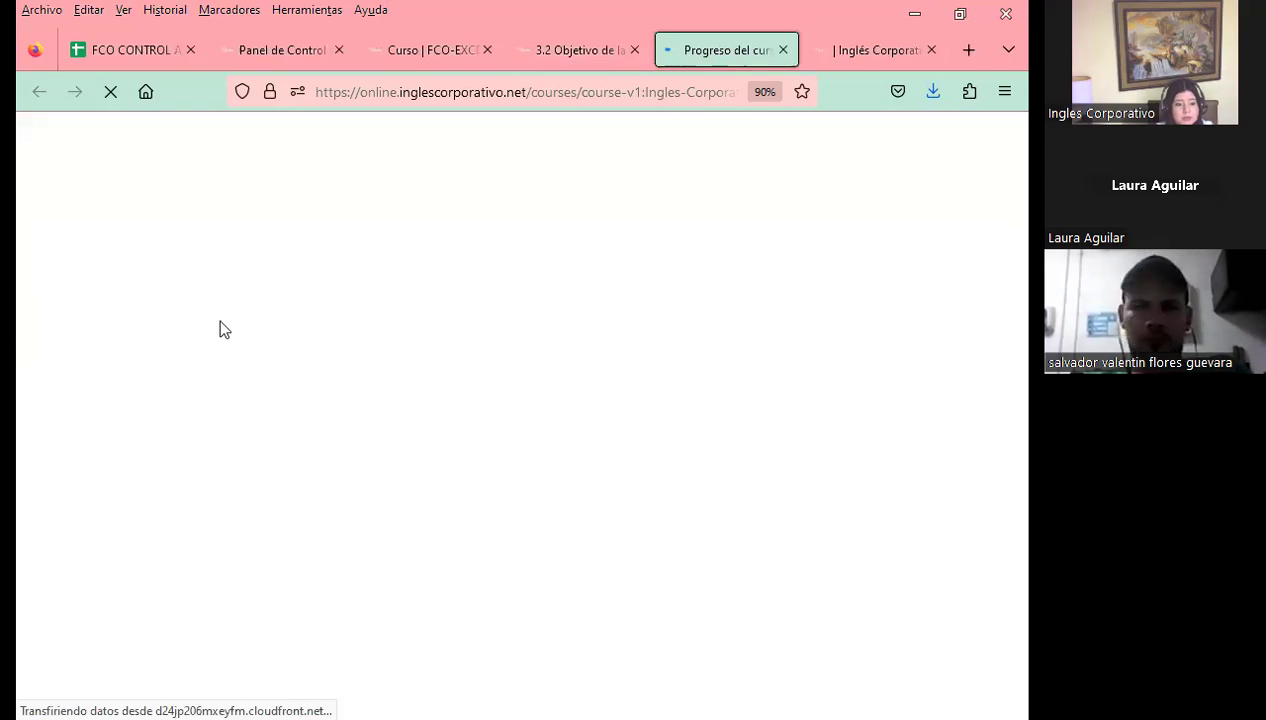
scroll(200, 335, down, 1)
scroll(197, 337, down, 4)
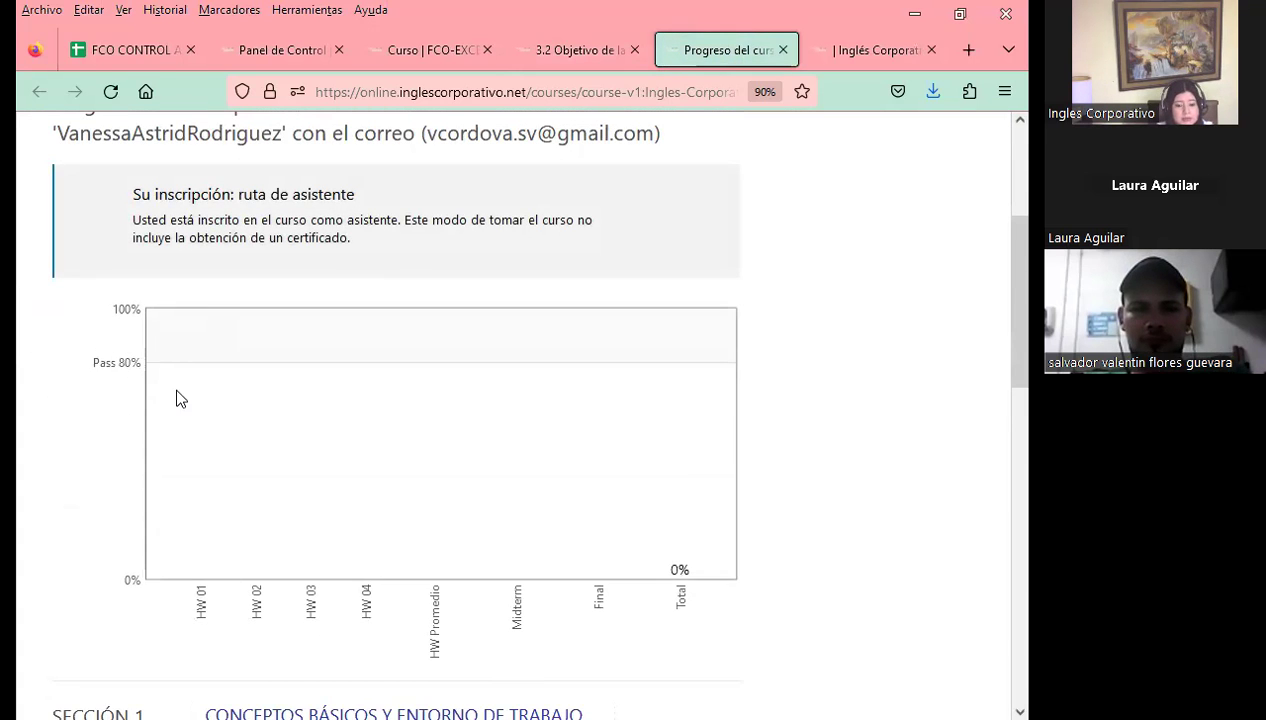
scroll(178, 398, down, 2)
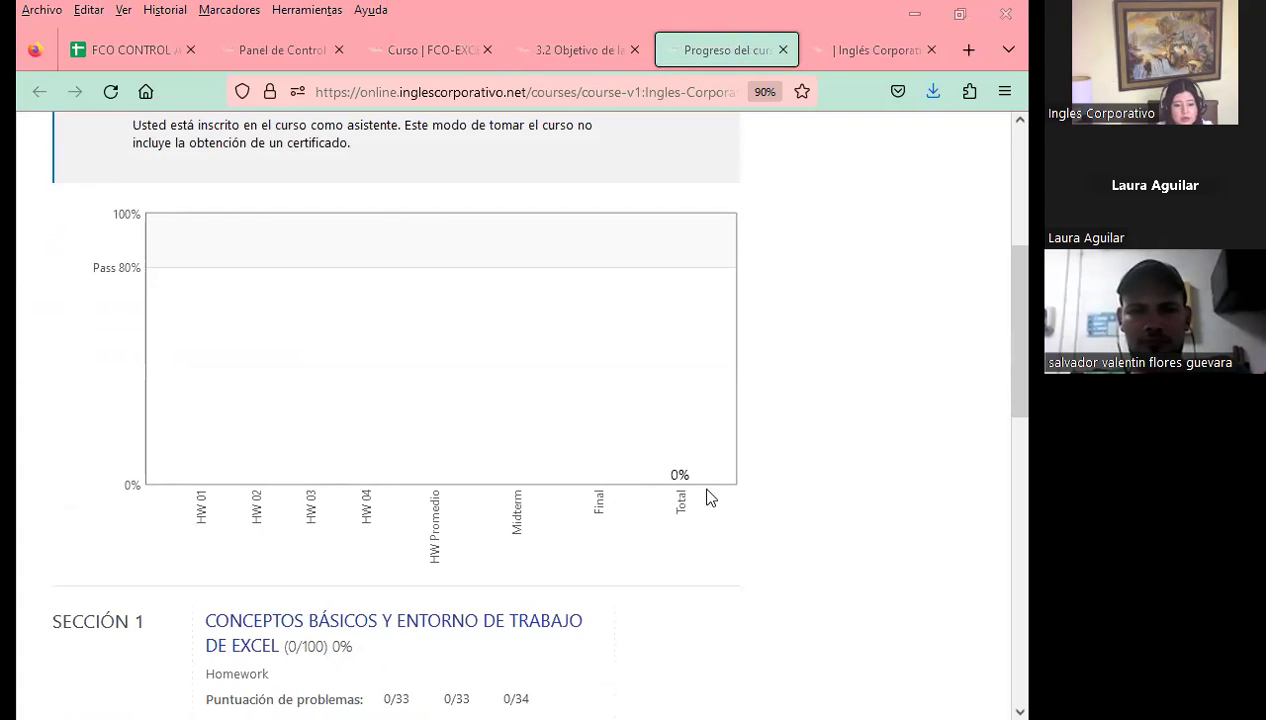
scroll(625, 475, down, 2)
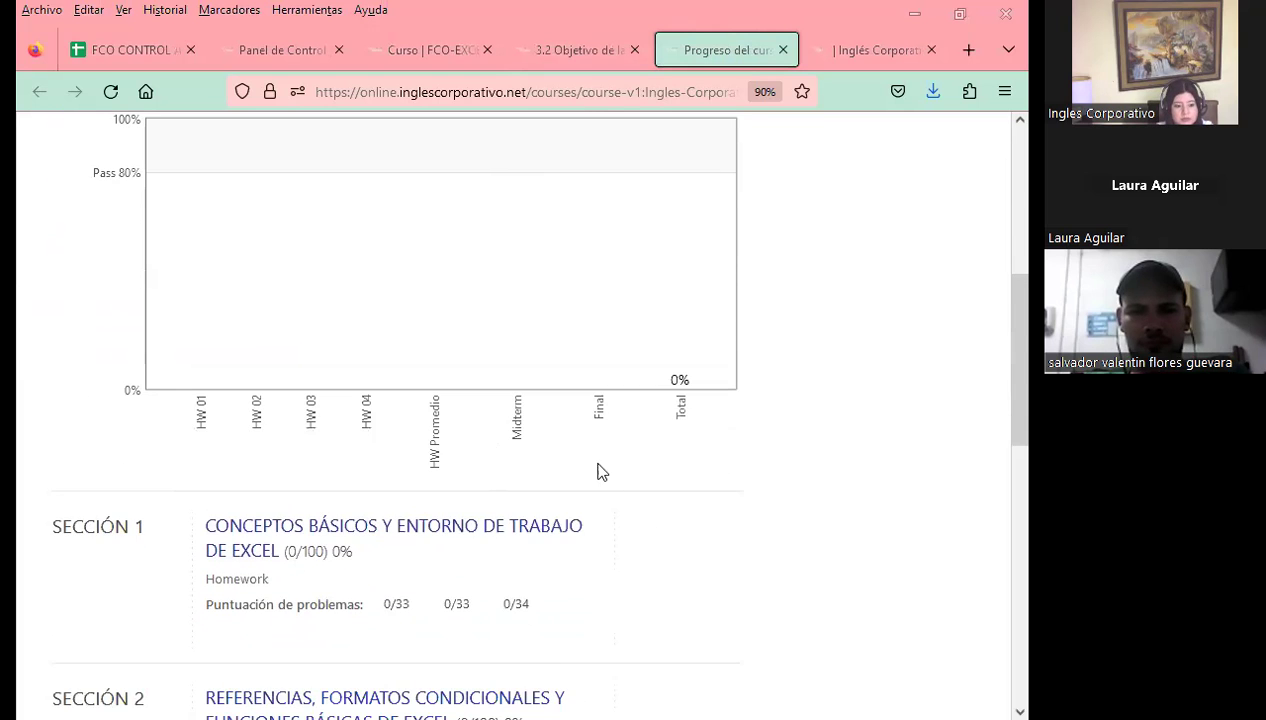
scroll(298, 430, down, 2)
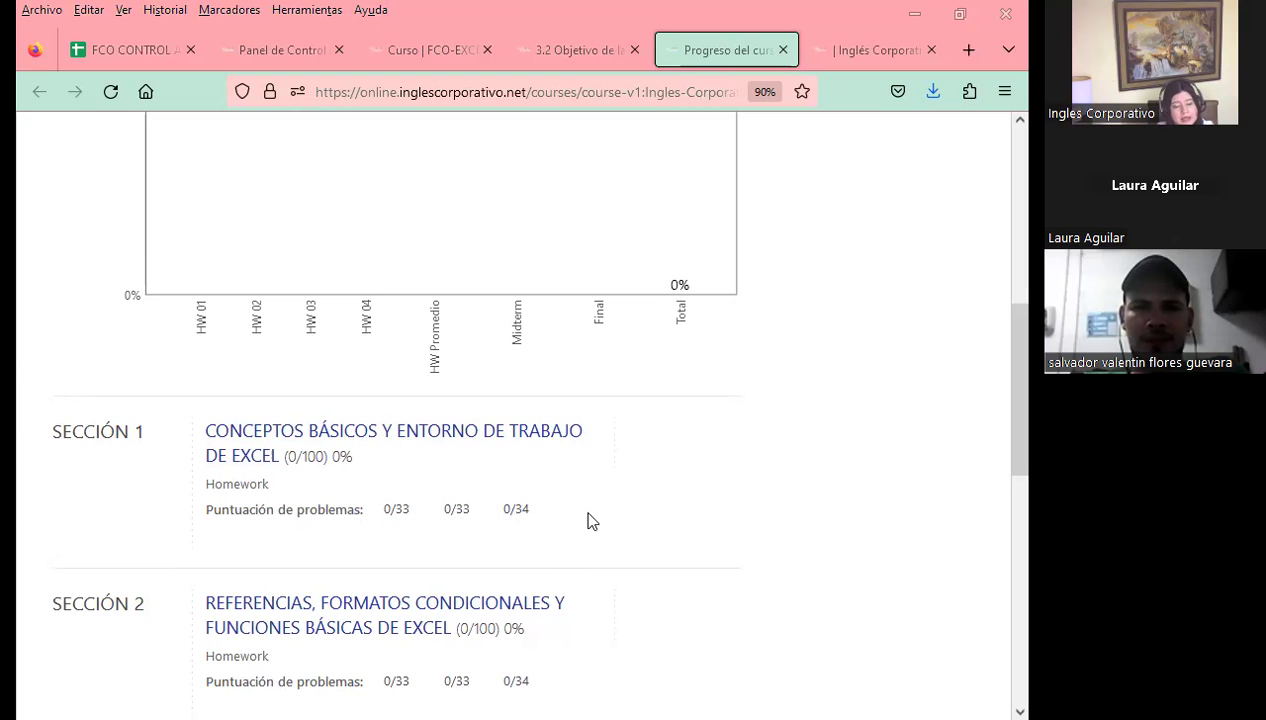
scroll(430, 472, up, 3)
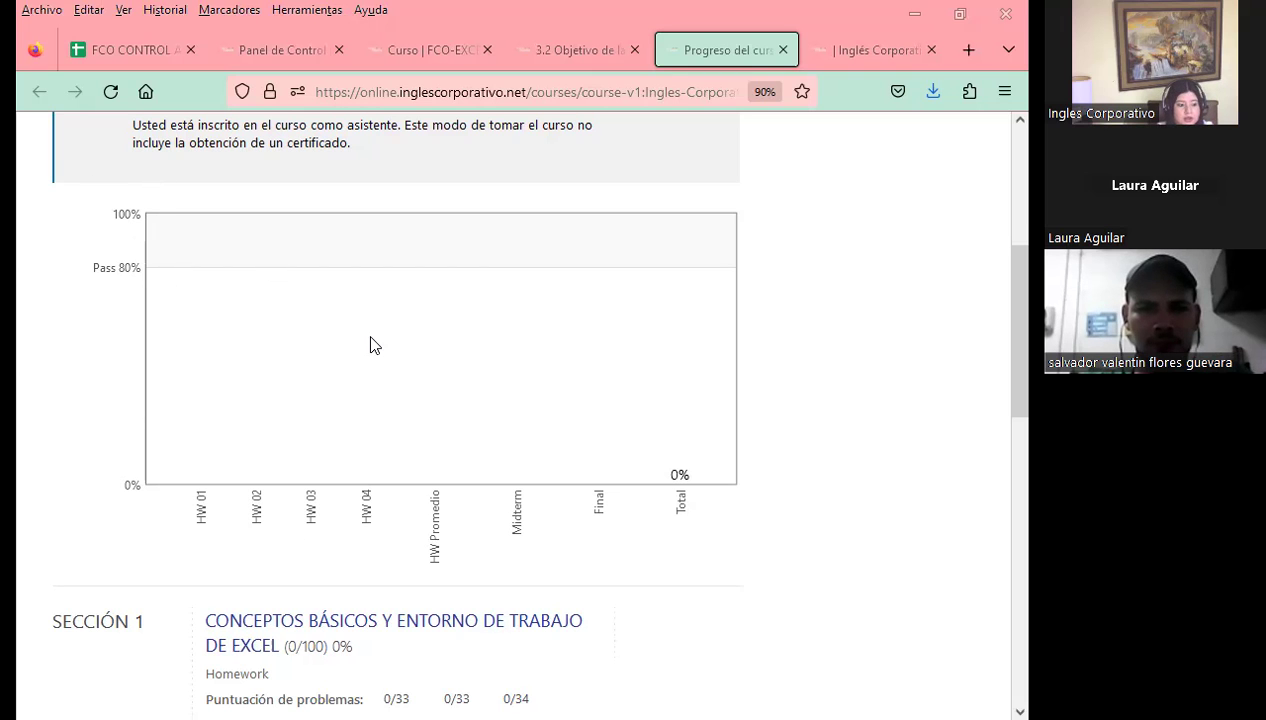
scroll(385, 350, down, 5)
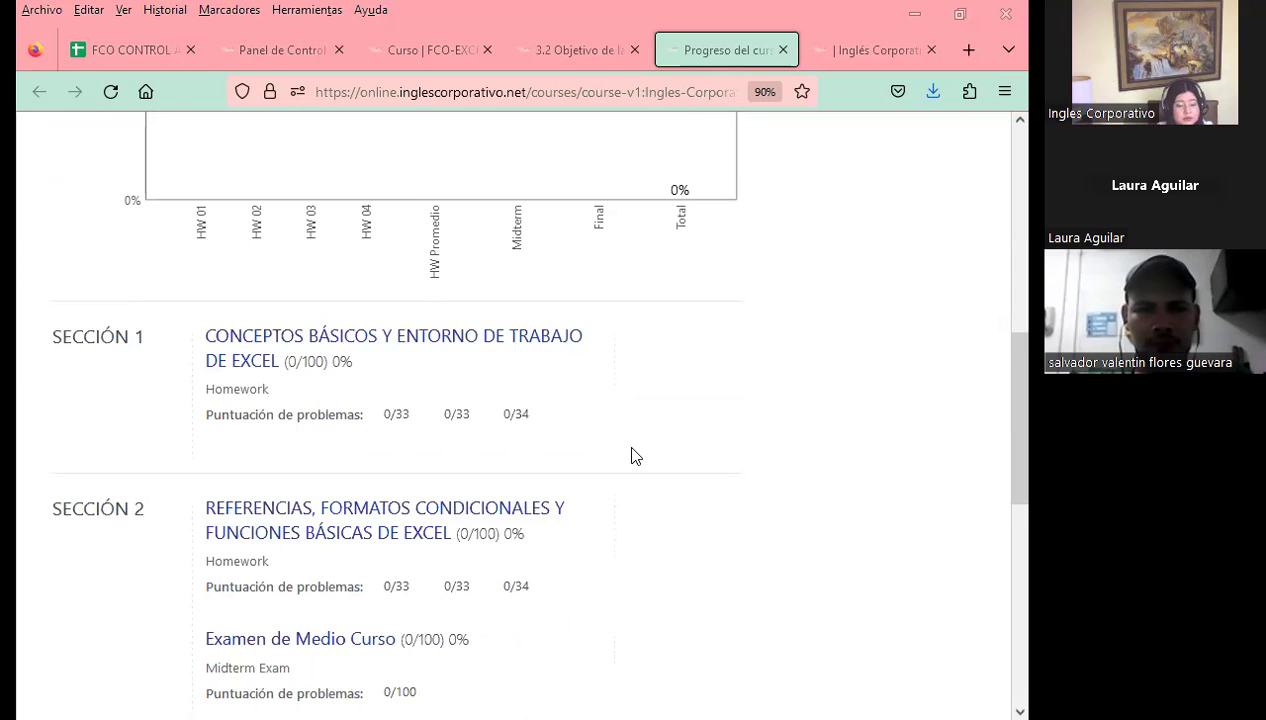
scroll(645, 462, down, 2)
scroll(660, 472, down, 2)
scroll(660, 472, down, 2)
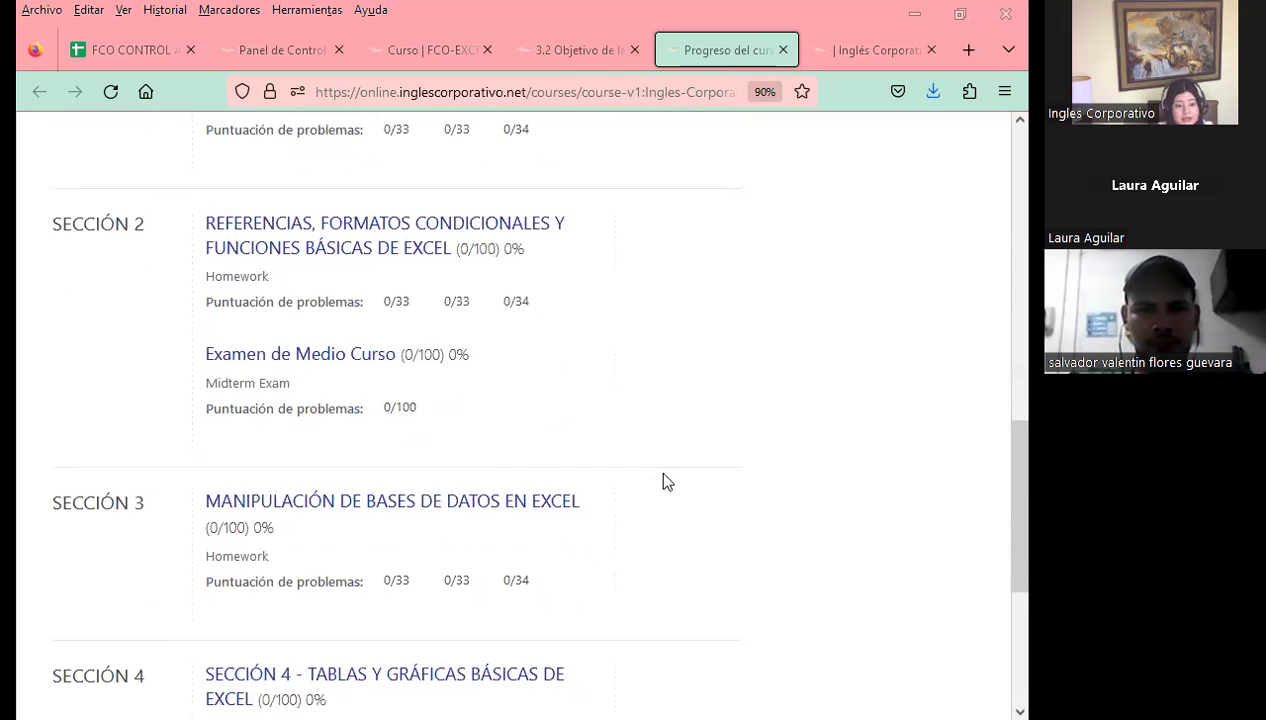
scroll(662, 481, down, 2)
scroll(664, 466, up, 4)
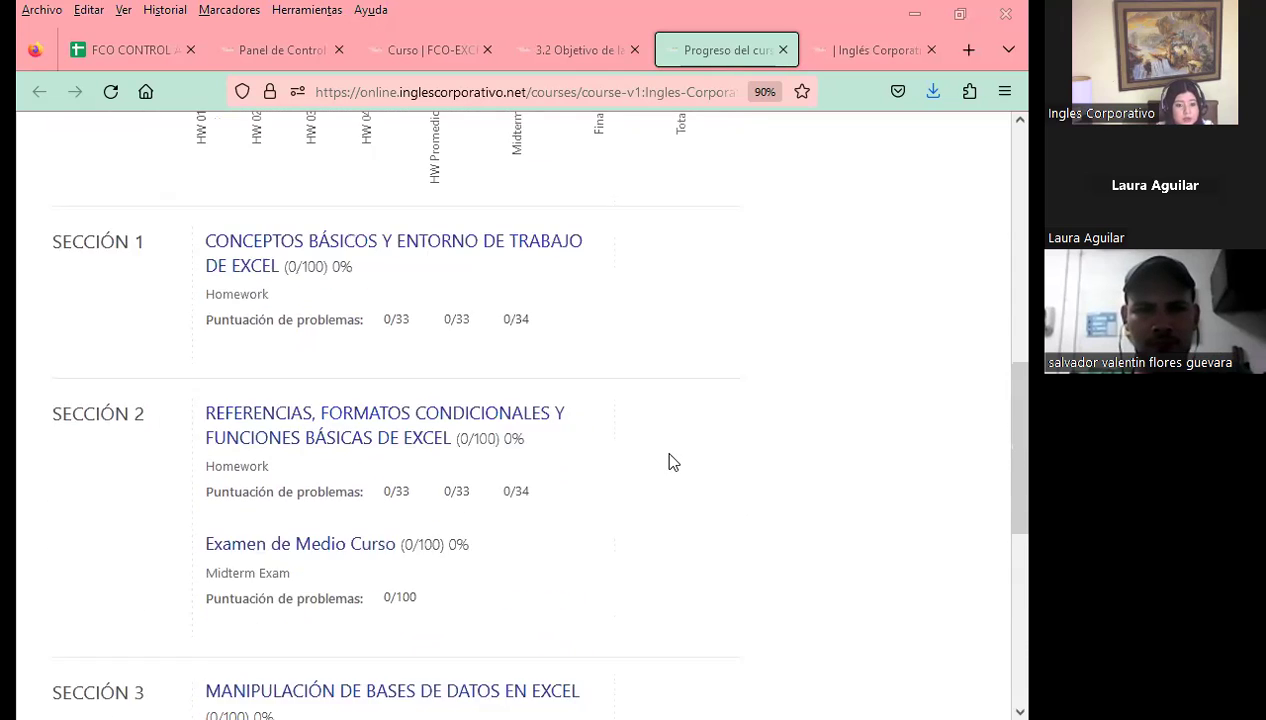
scroll(672, 460, up, 6)
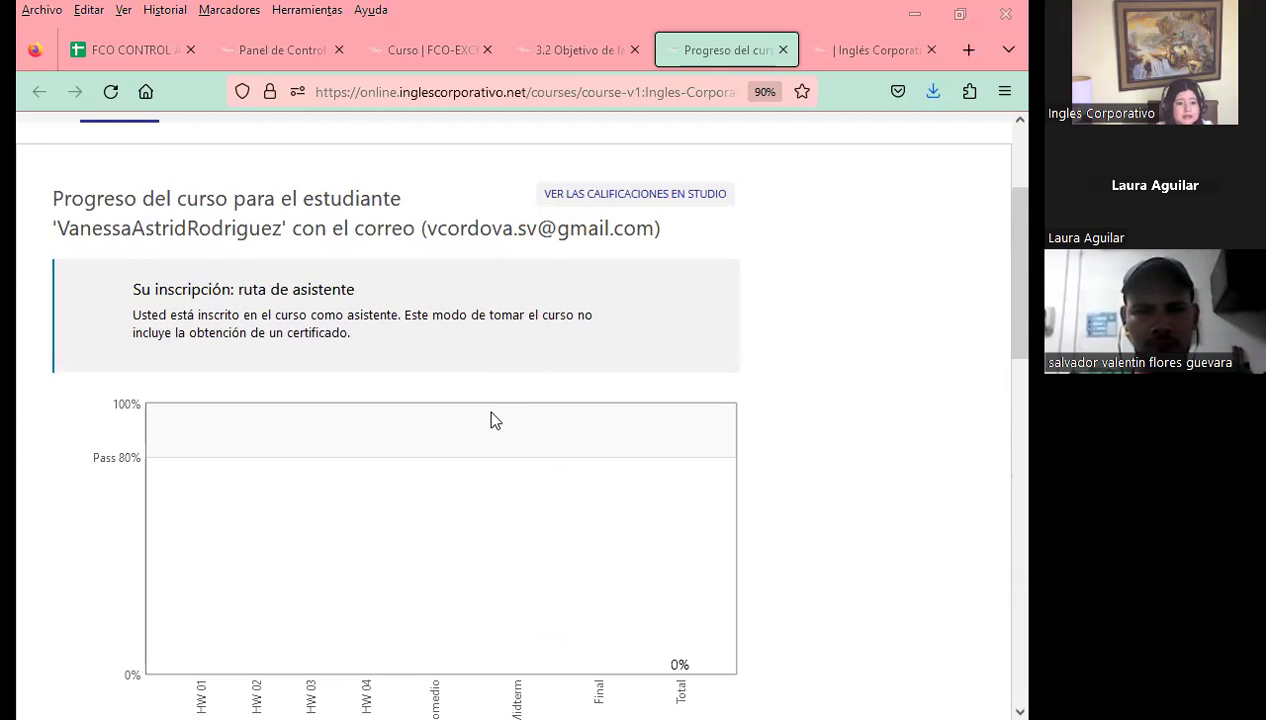
scroll(488, 418, down, 2)
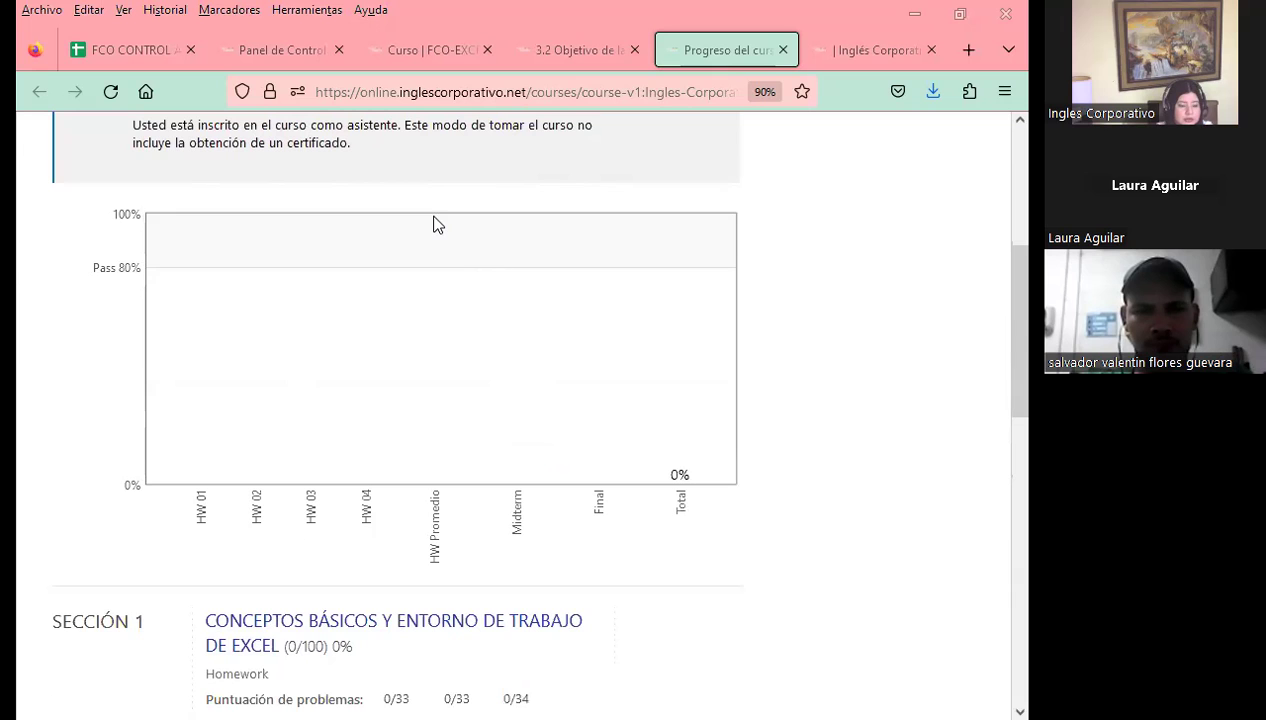
Glance at the class gradebook, close the progress tab, and return to the 3.2 lesson
click(855, 48)
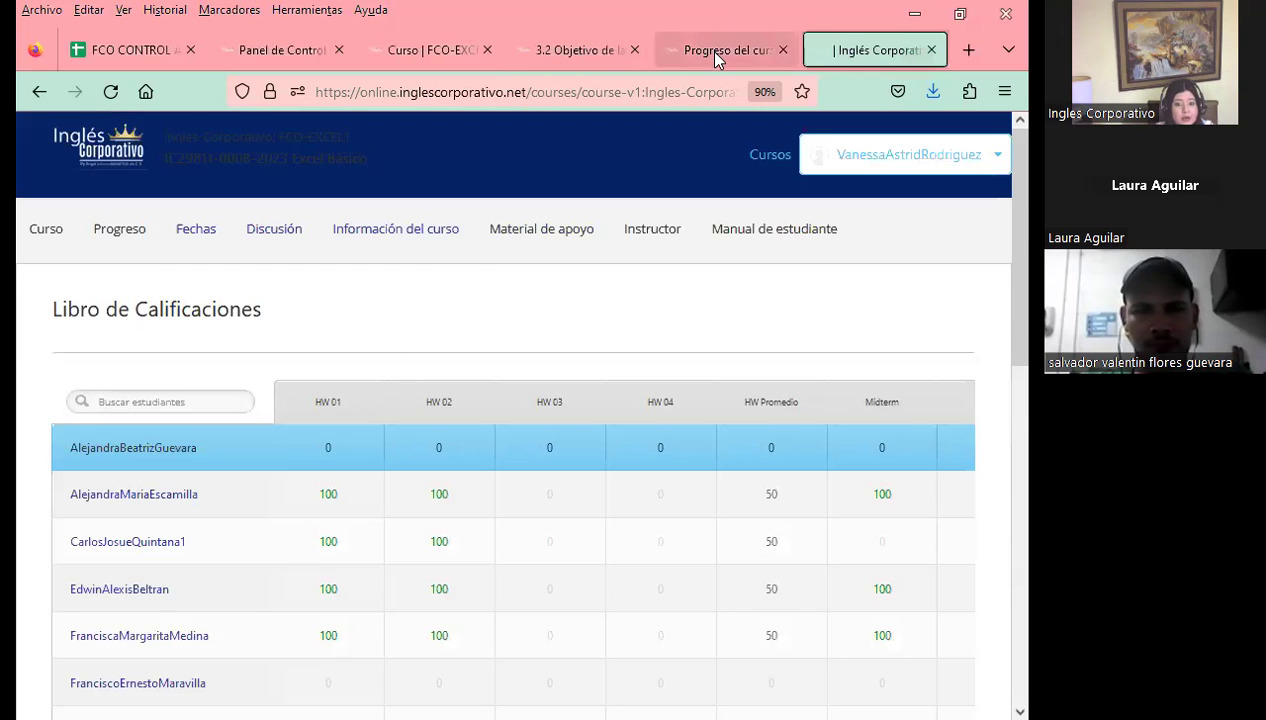
click(710, 50)
scroll(390, 401, up, 4)
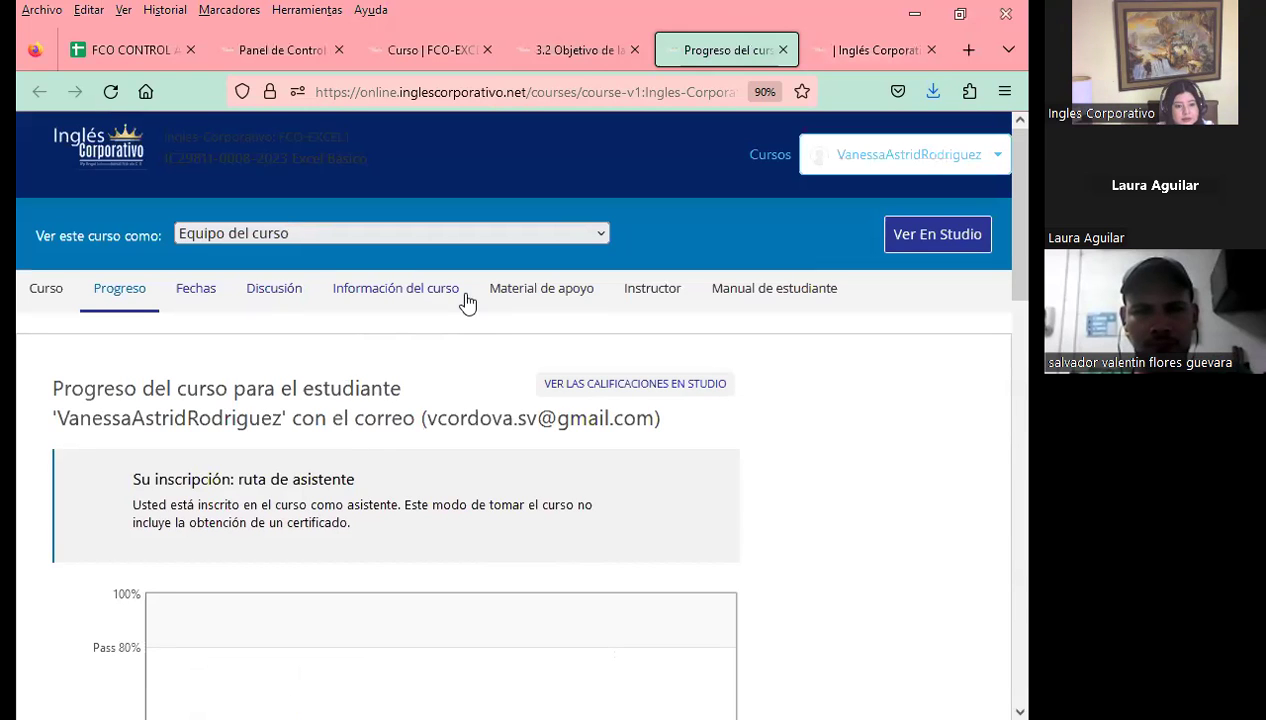
click(782, 50)
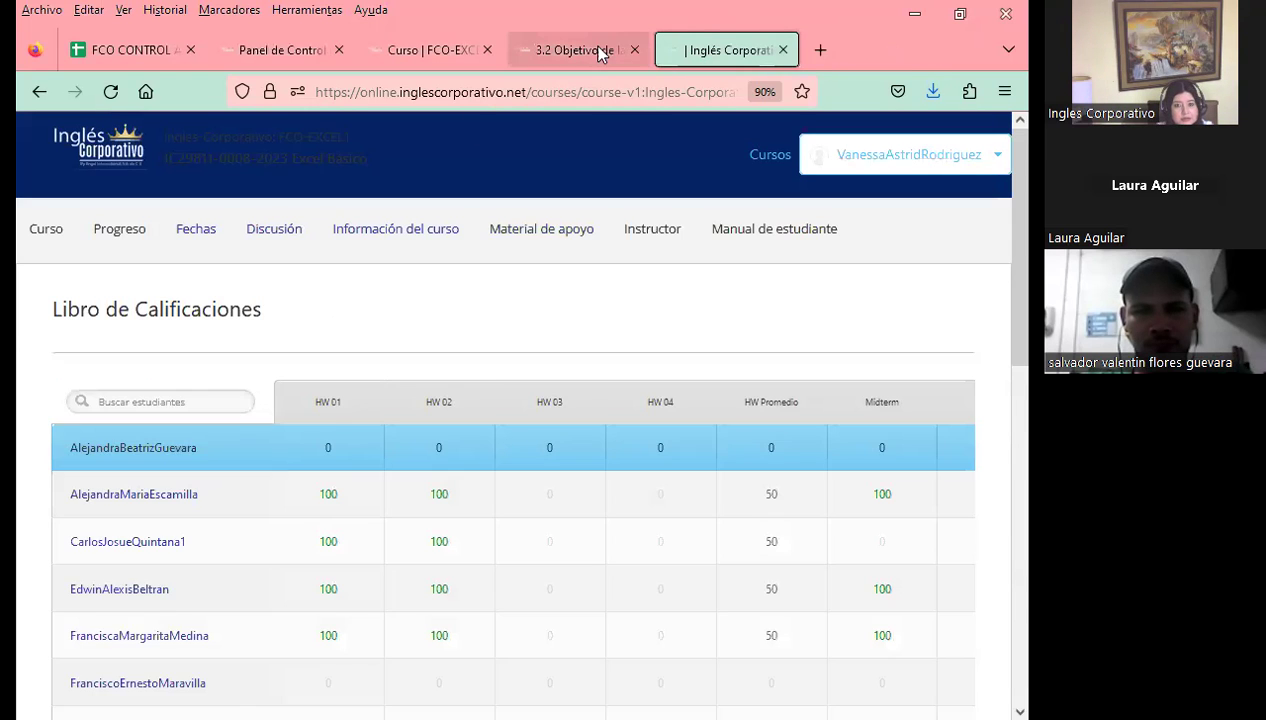
click(597, 55)
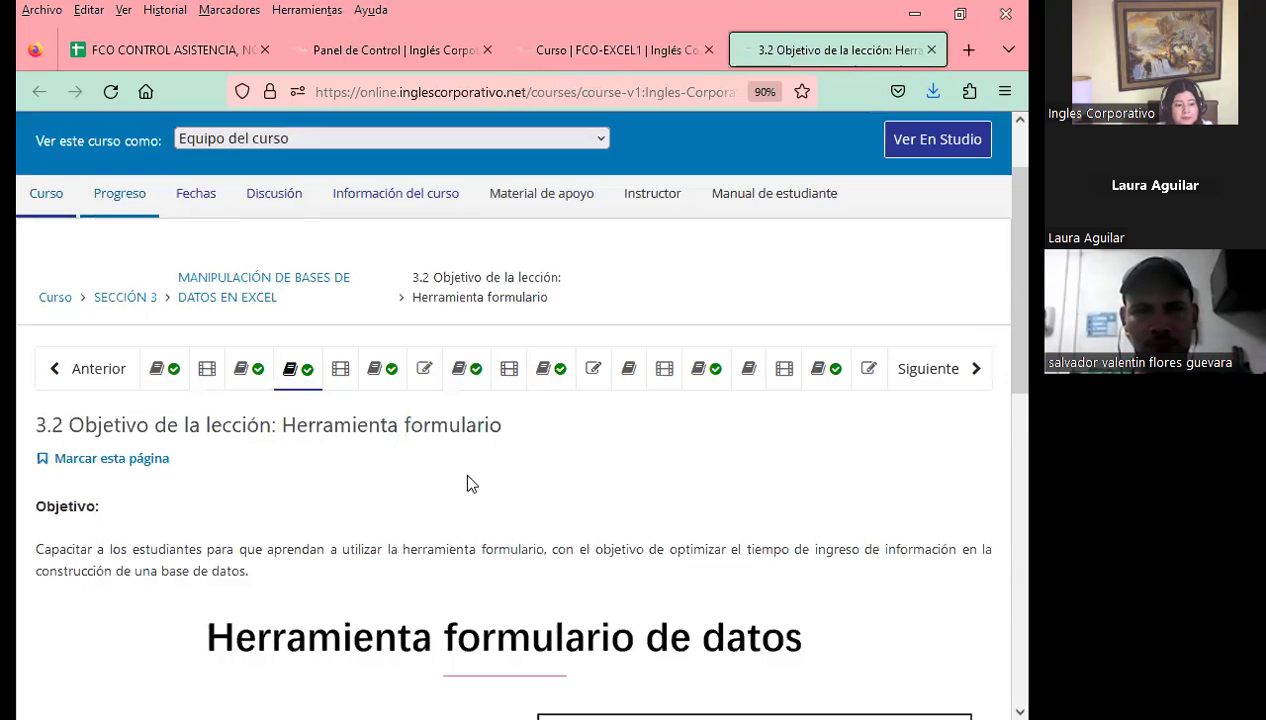
scroll(455, 466, down, 2)
scroll(503, 455, down, 2)
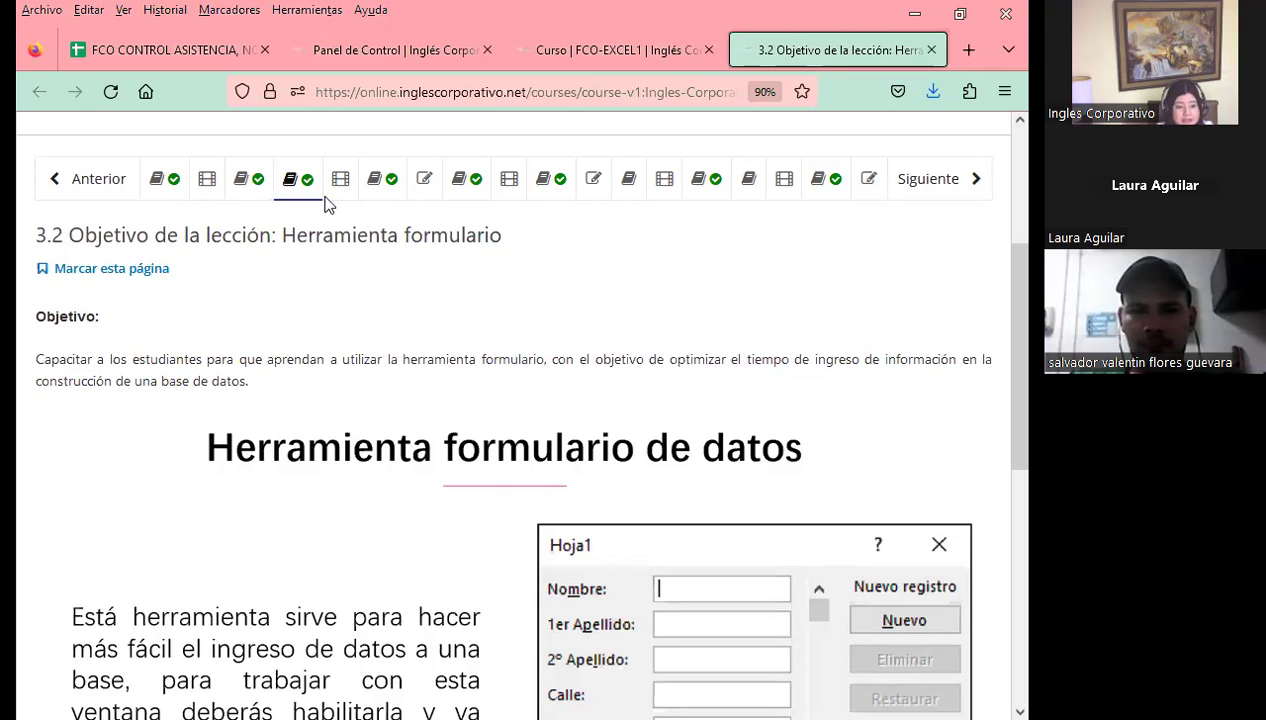
Look at the class #12 discussion forum lesson, then switch to the MICROSOFT EXCEL BASICO I presentation
click(383, 179)
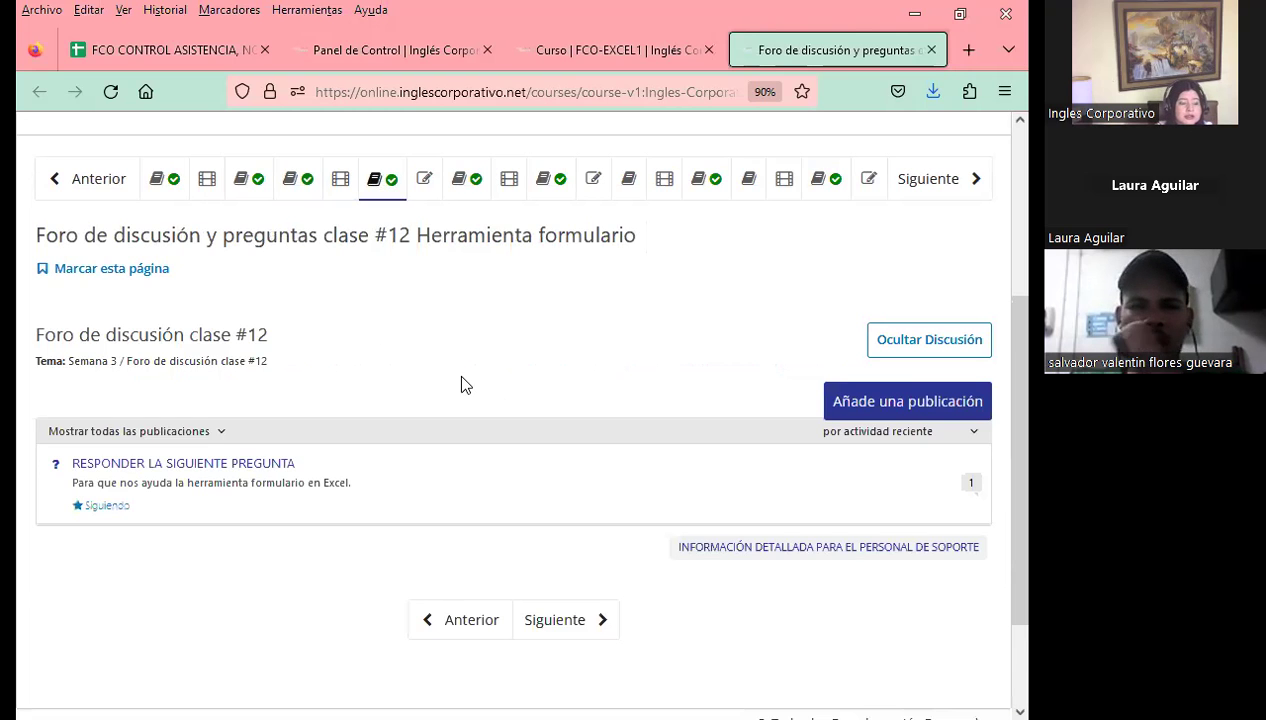
scroll(461, 385, down, 2)
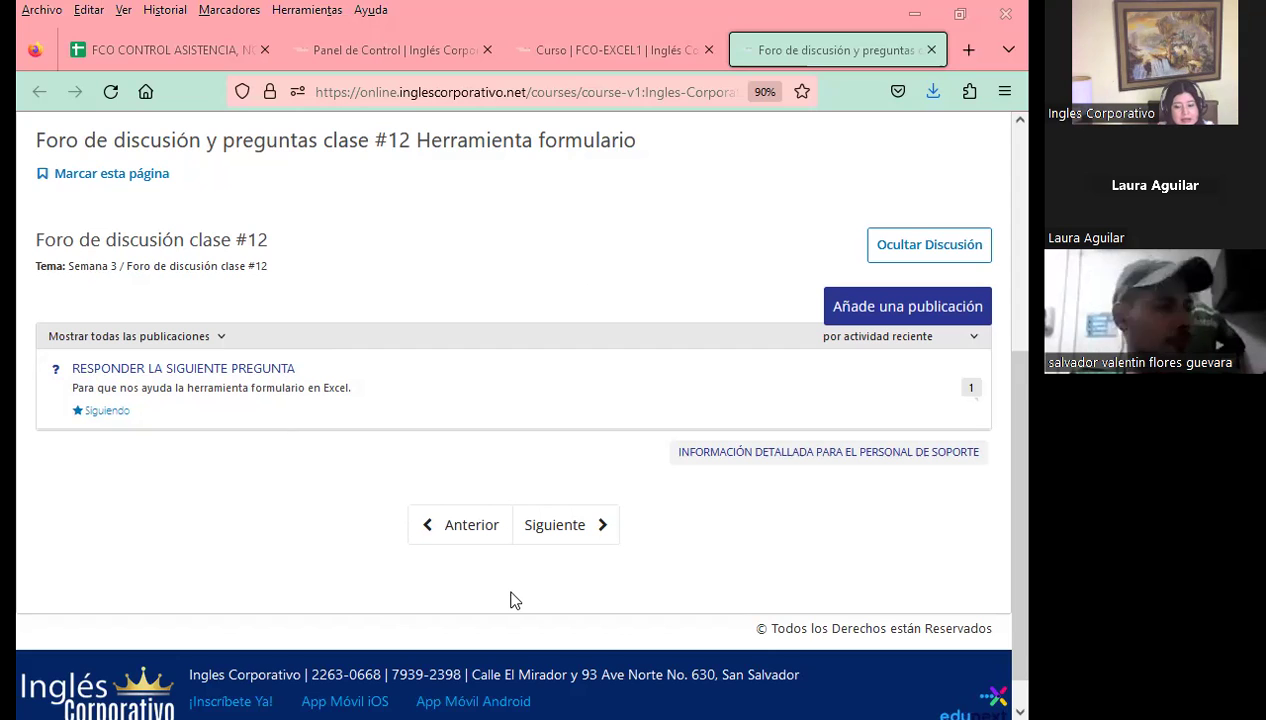
key(alt+Tab)
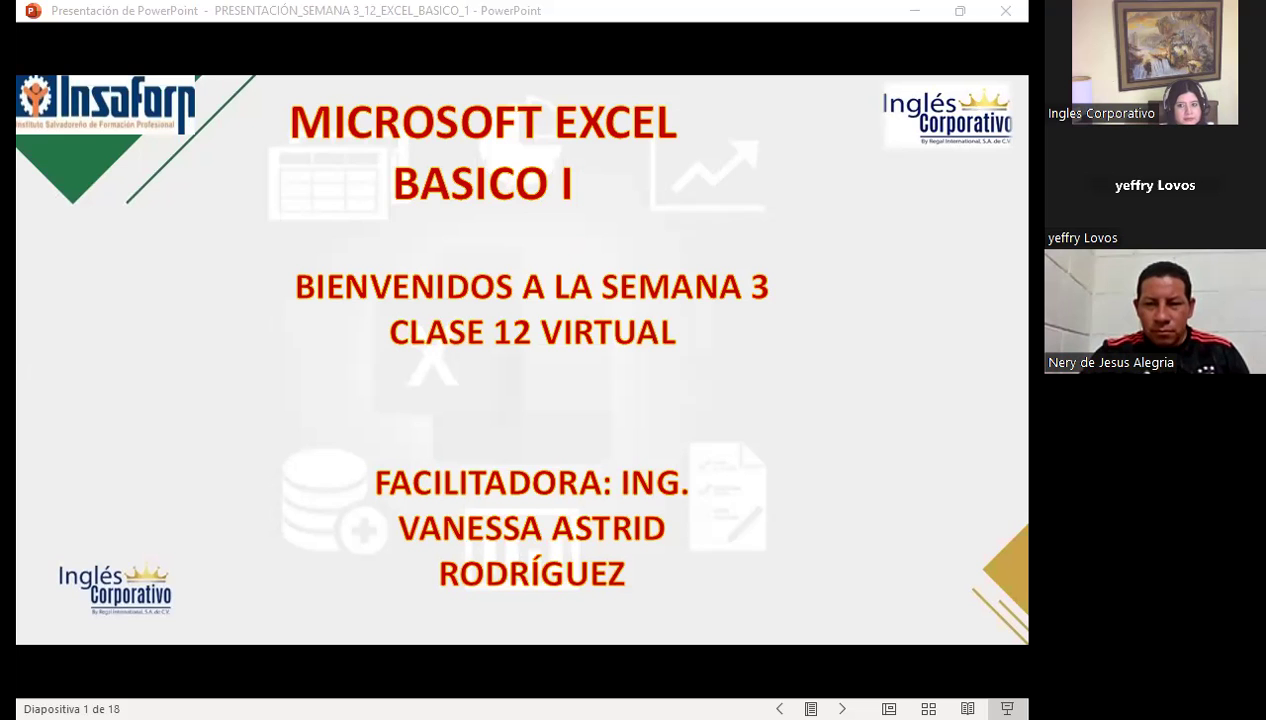
Advance the presentation to slide 3, AGENDA
key(Right)
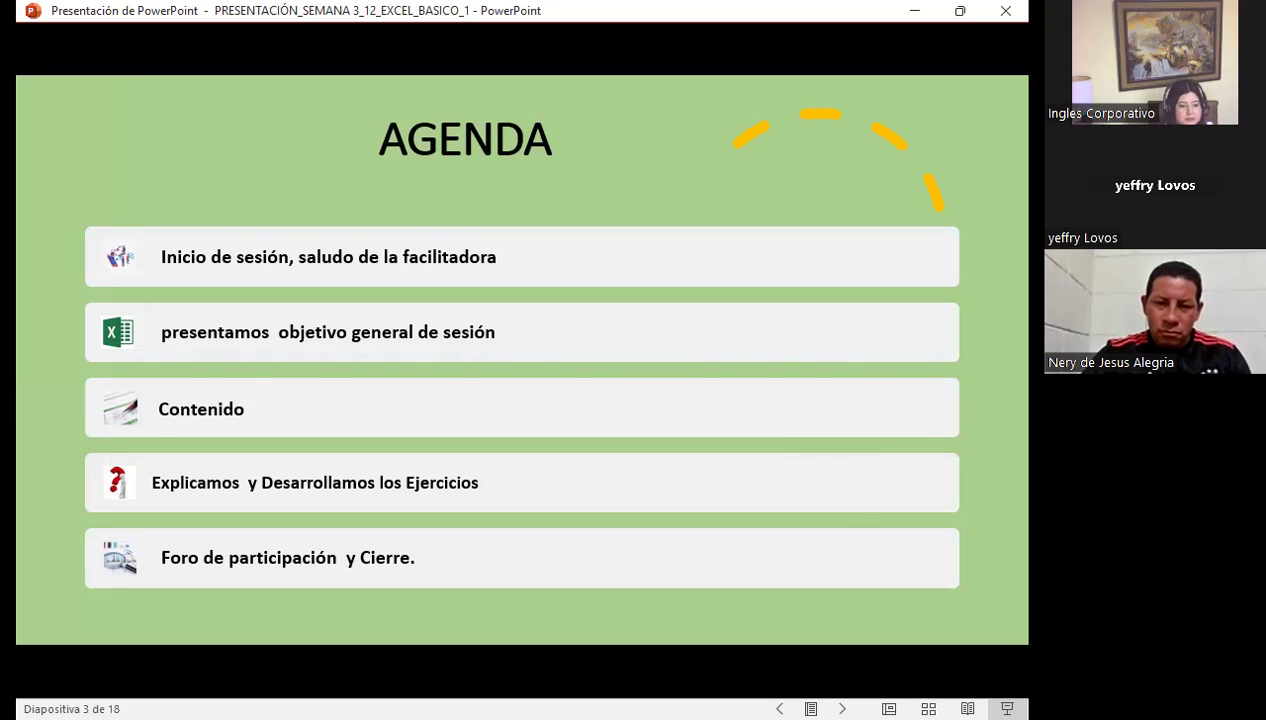
Advance toward slide 4, OBJETIVO GENERAL DE LA SESIÓN
key(Right)
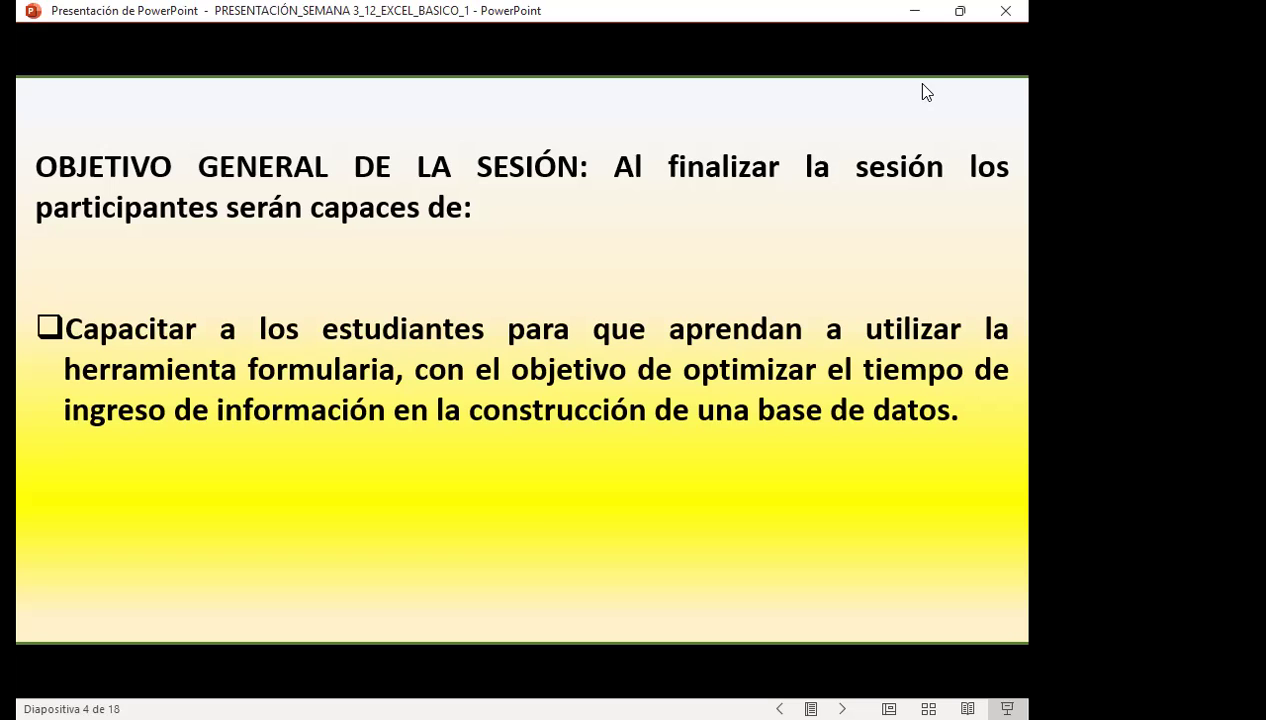
Go forward two slides to slide 6, which defines formularios en Excel
click(926, 92)
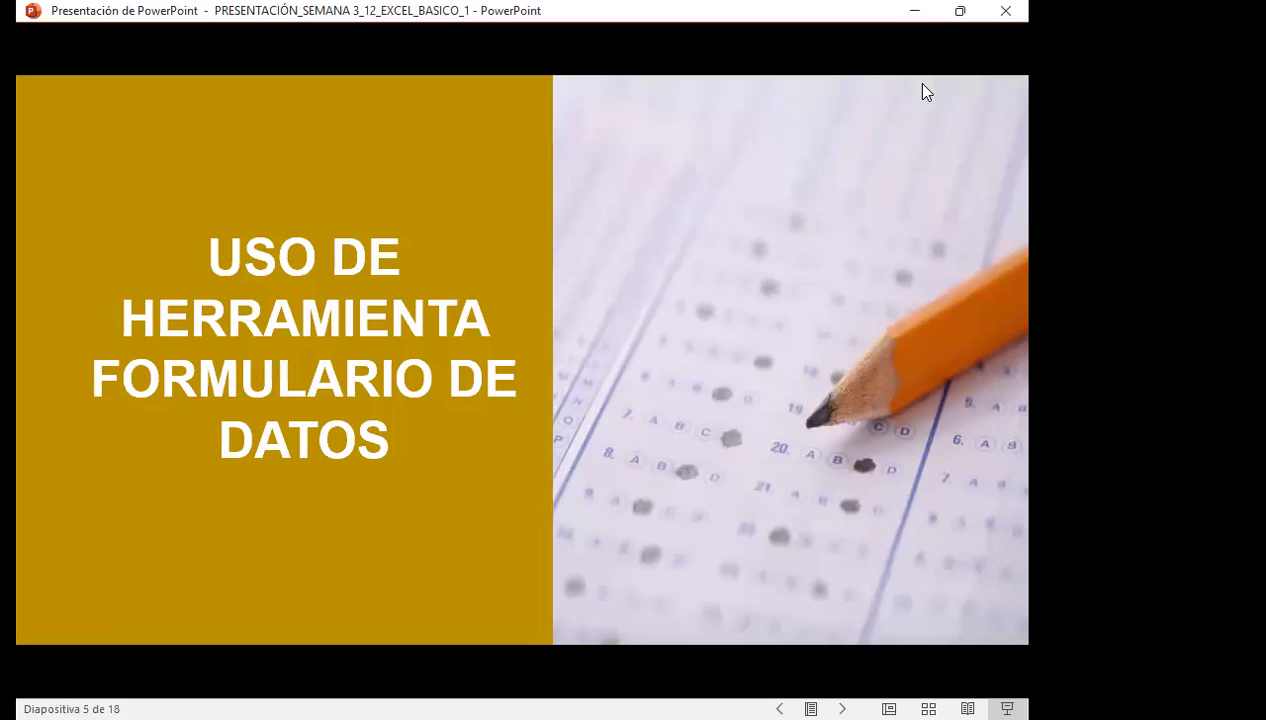
click(926, 92)
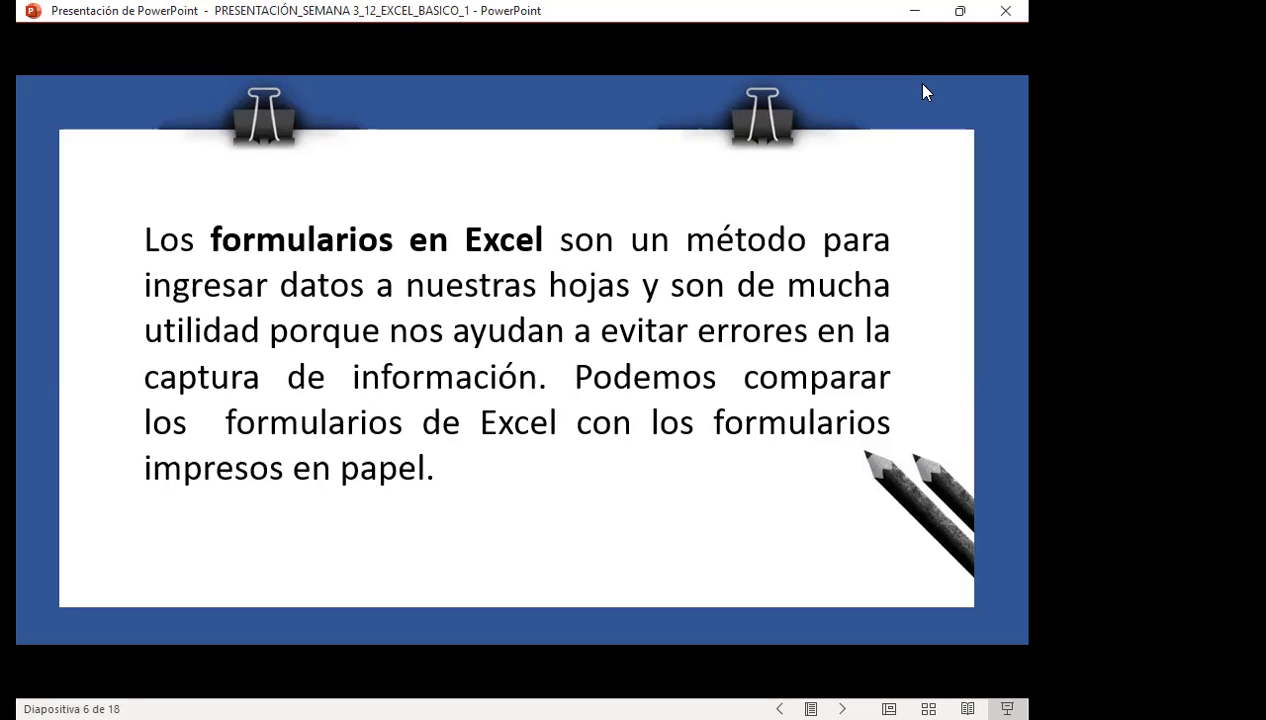
Go to slide 7, Formulario de datos en Excel, showing the sample Clientes form
click(924, 92)
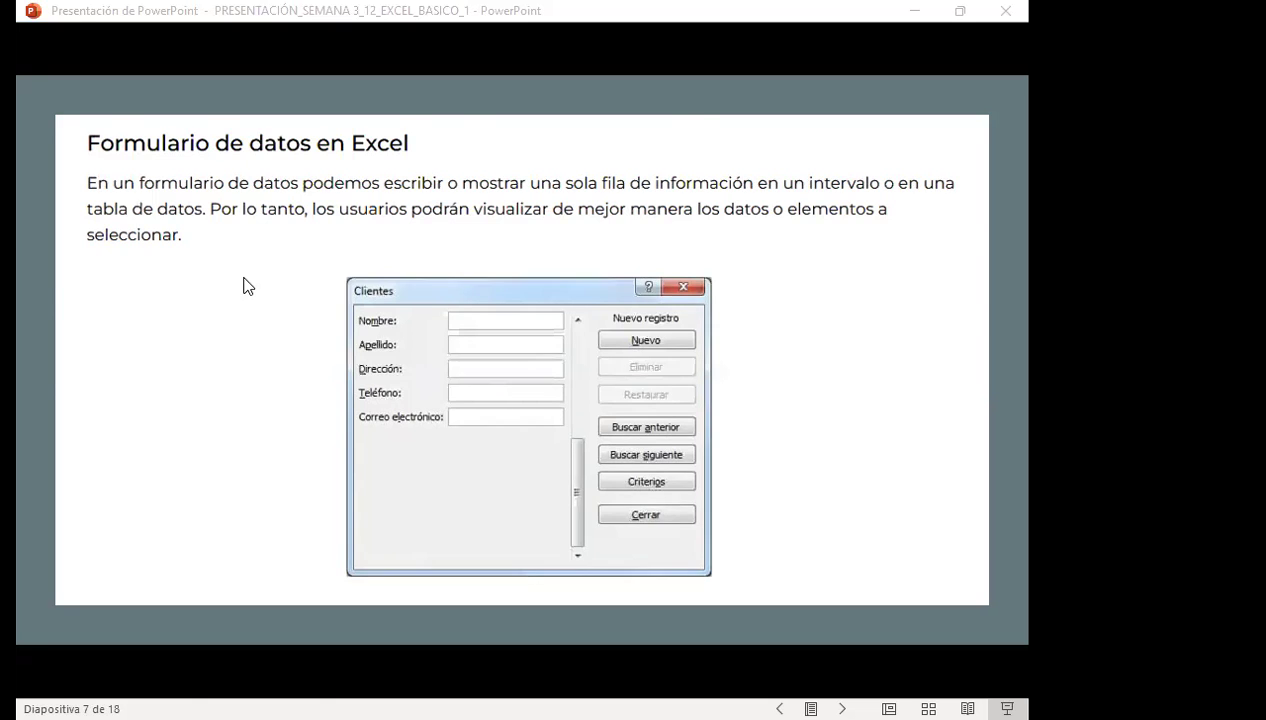
Switch from PowerPoint to the Excel workbook window
key(alt+Tab)
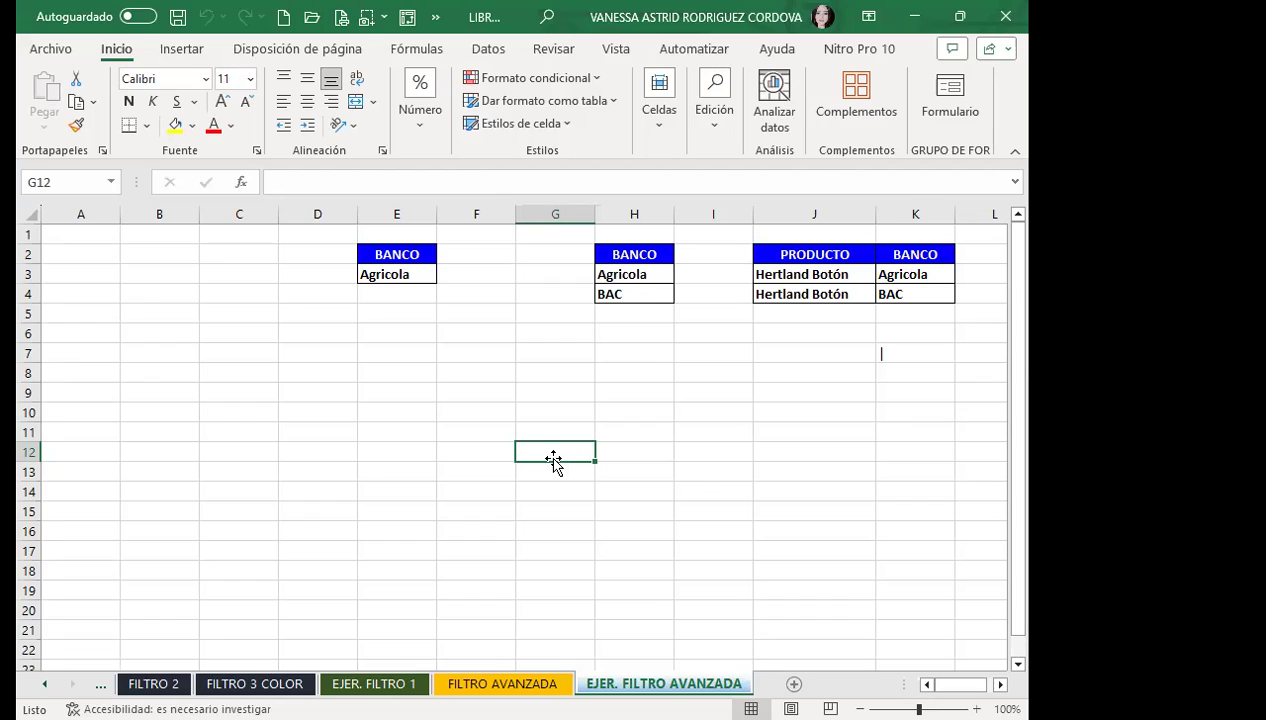
drag(836, 254, 850, 352)
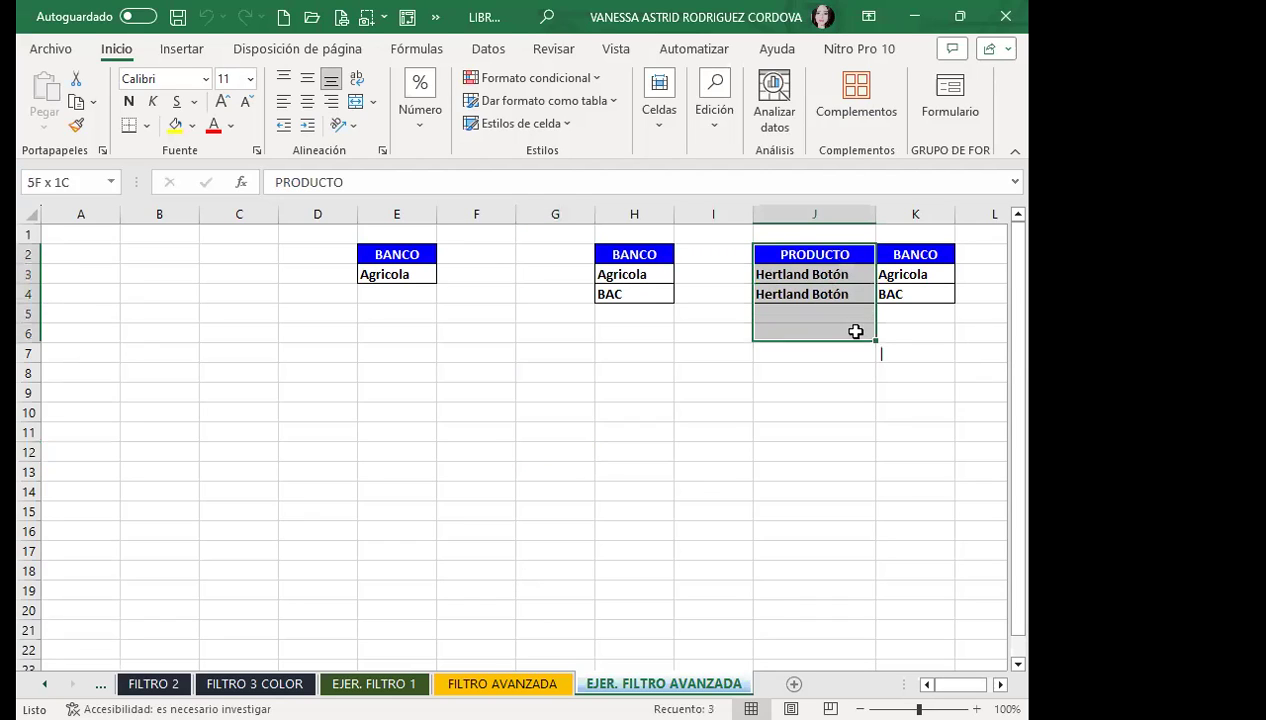
drag(933, 254, 932, 351)
click(831, 252)
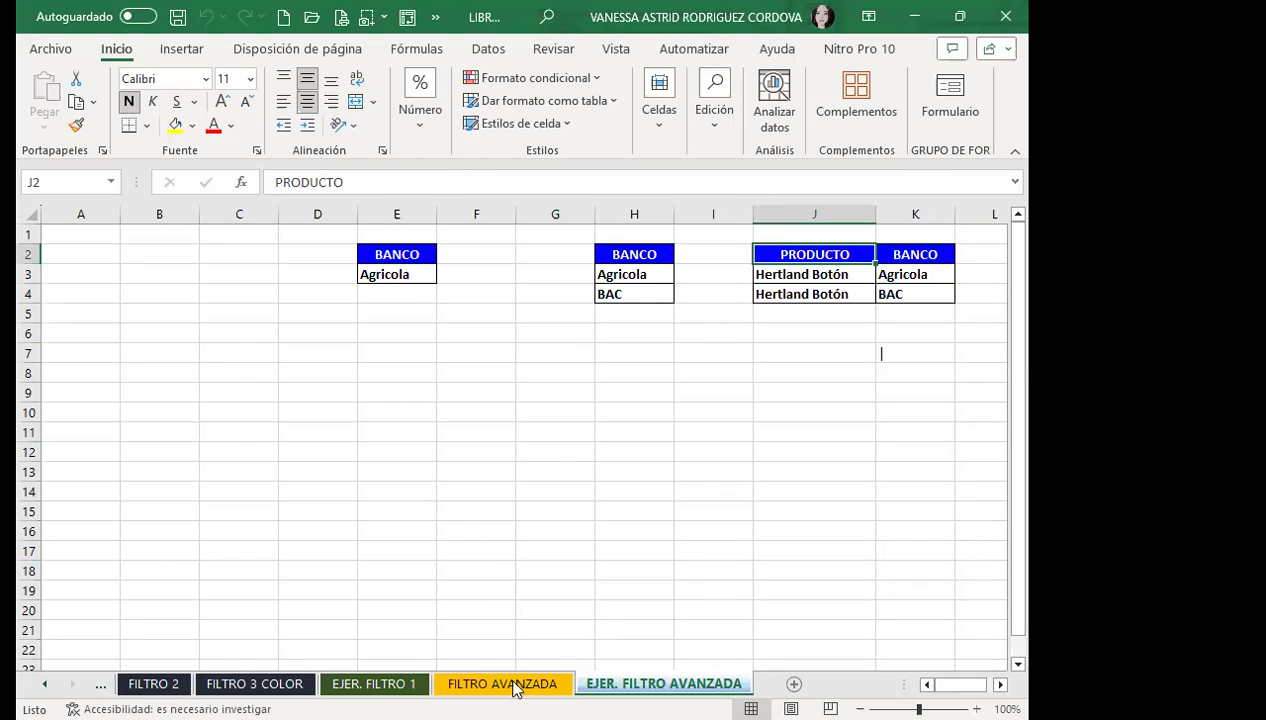
key(ctrl+Page_Up)
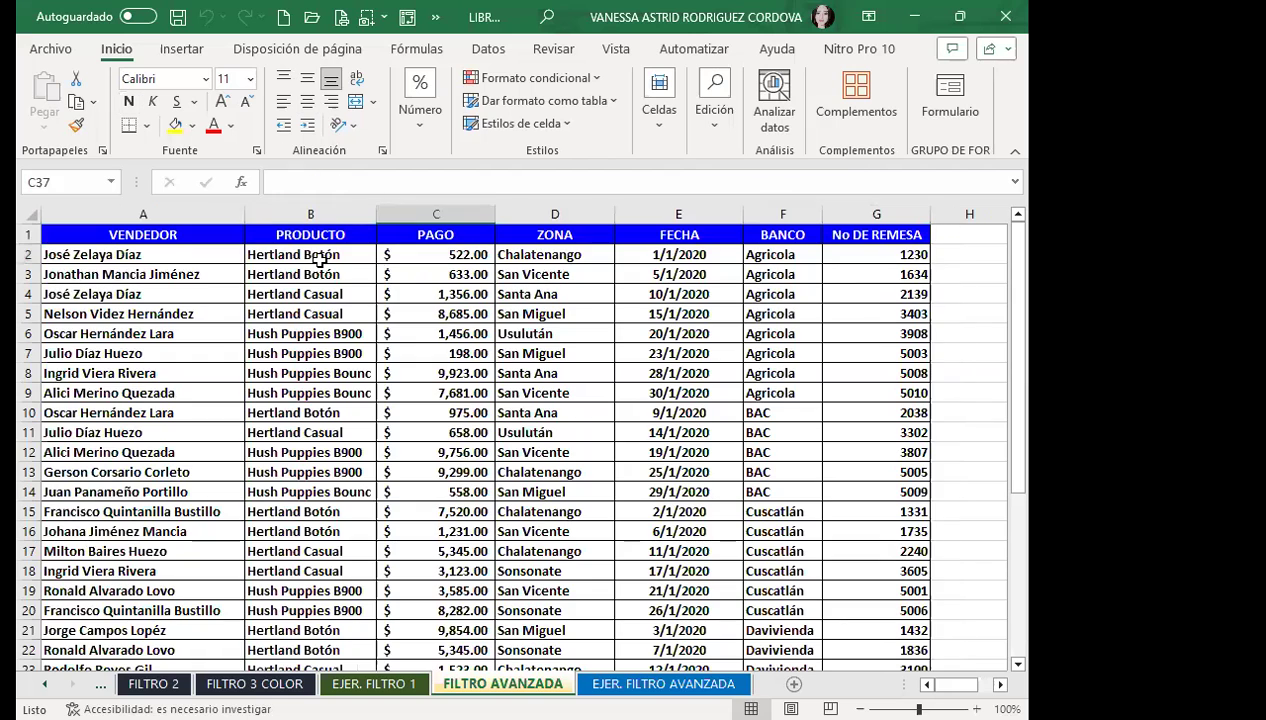
click(312, 234)
click(779, 240)
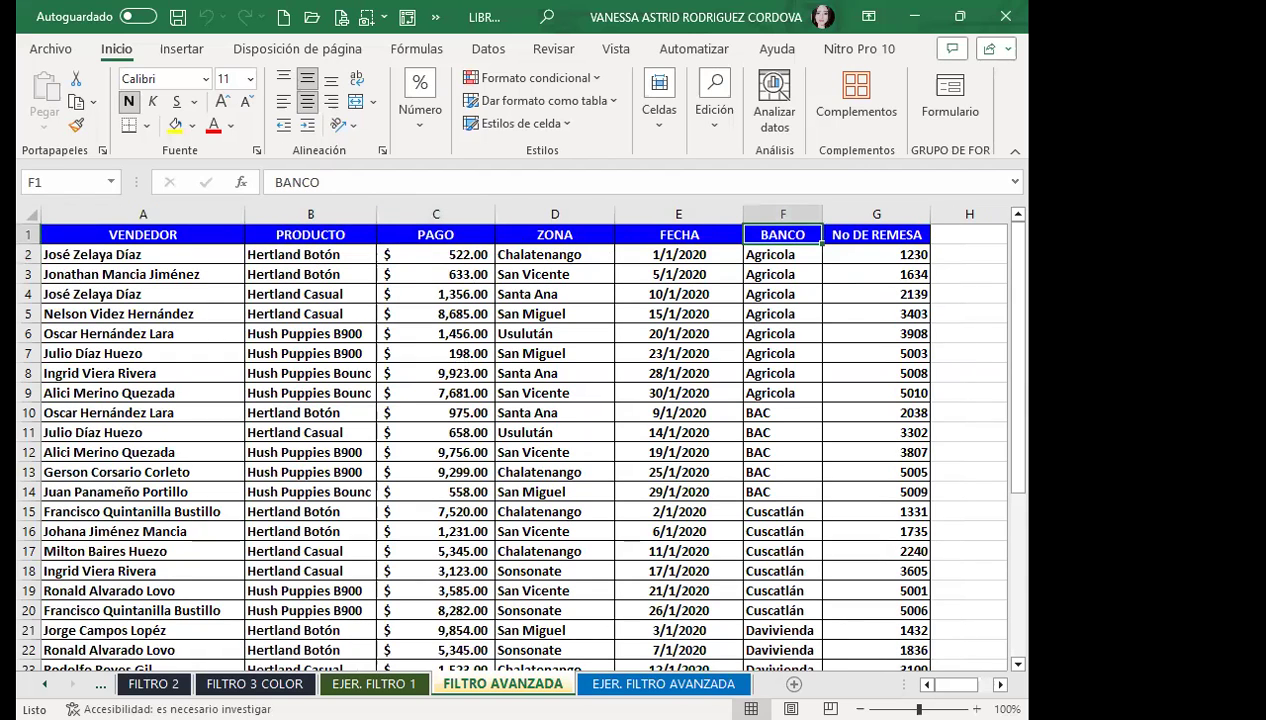
click(600, 662)
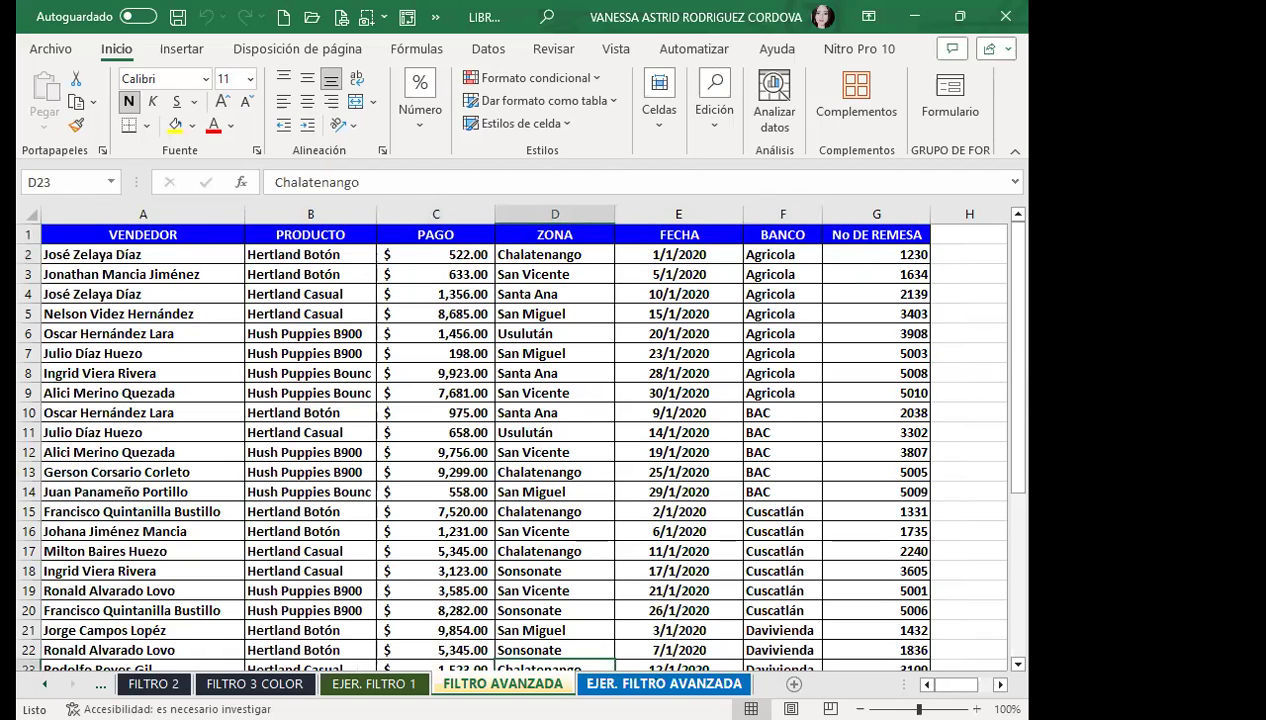
key(ctrl+Page_Down)
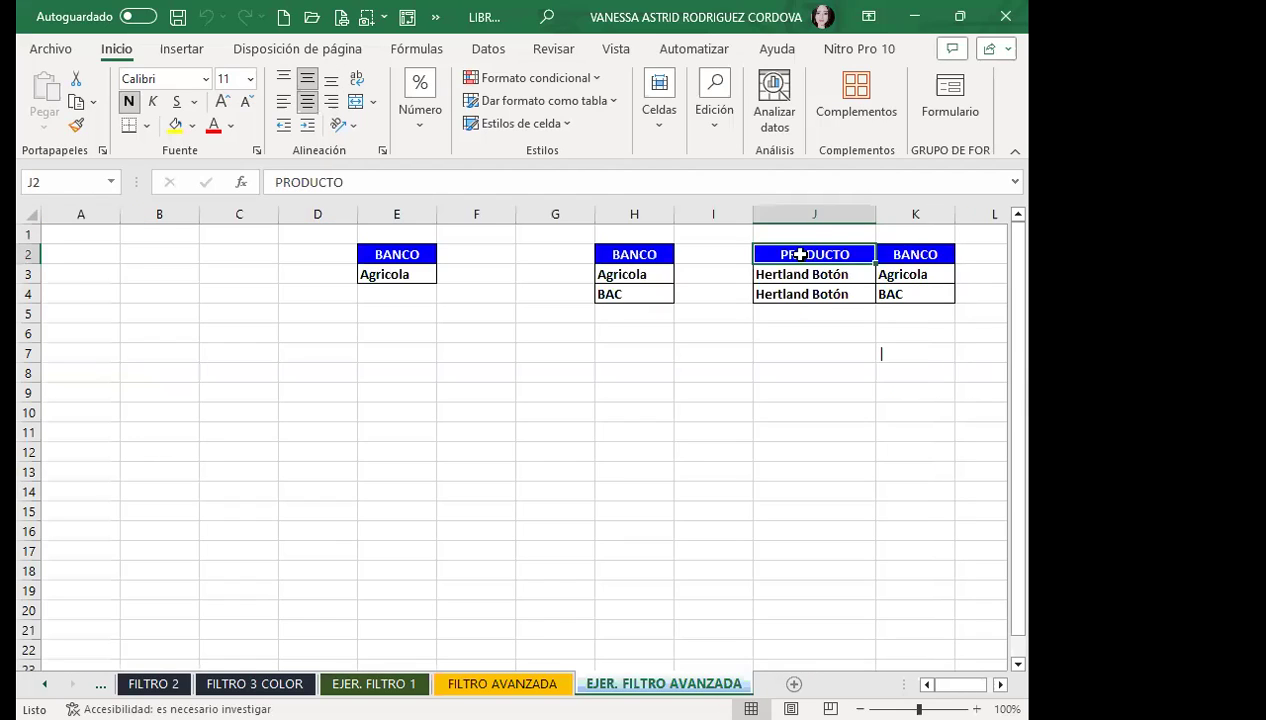
Select cell A7, then cell B6 on the EJER. FILTRO AVANZADA sheet
click(90, 349)
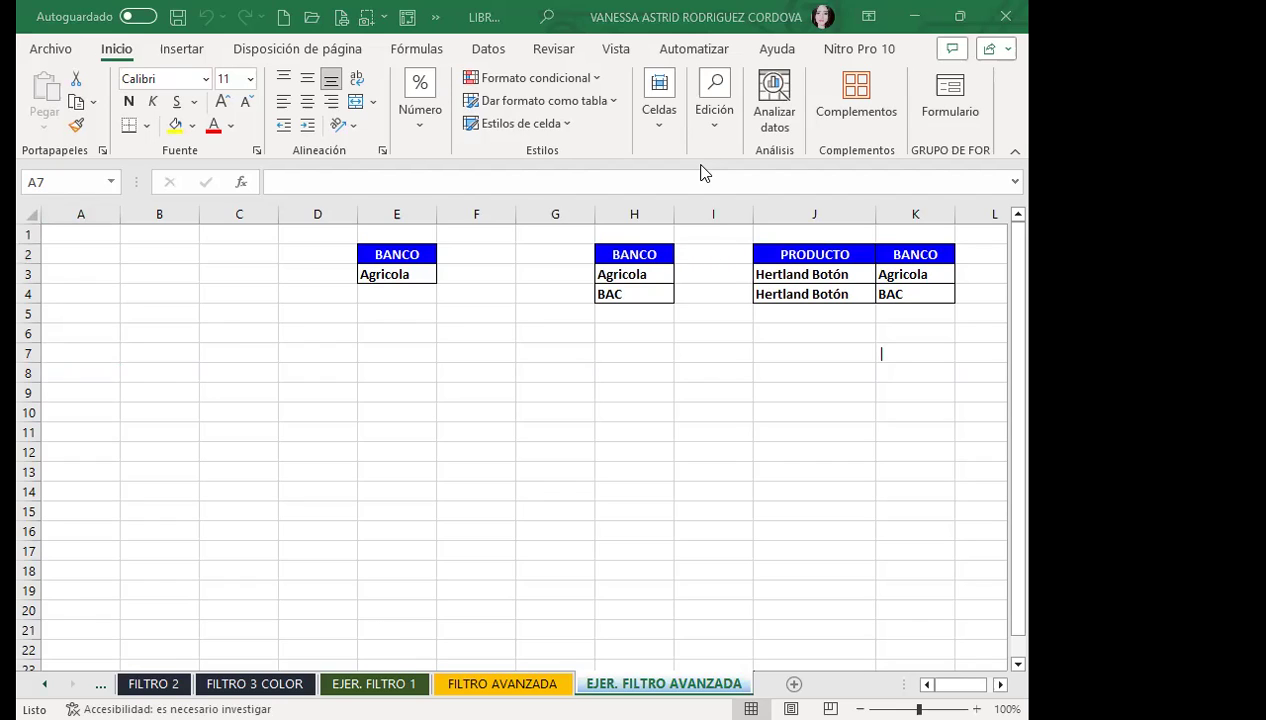
click(124, 328)
click(150, 331)
click(488, 48)
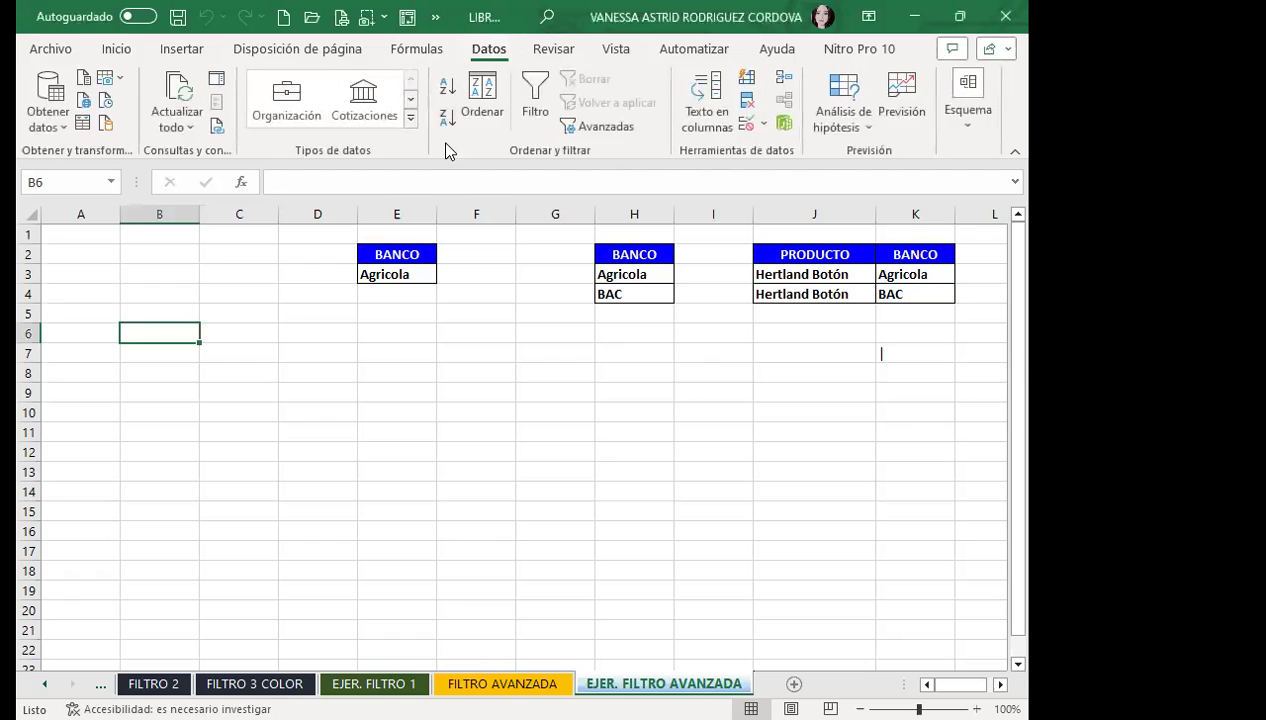
click(592, 125)
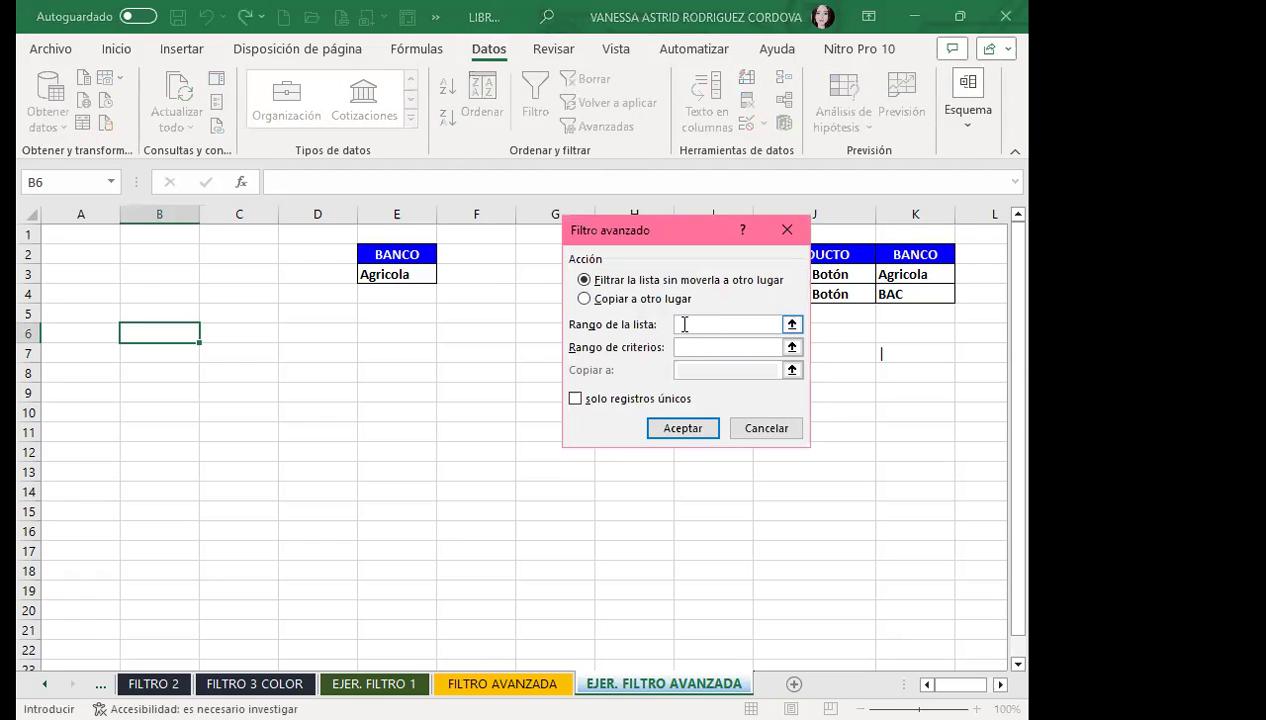
click(502, 684)
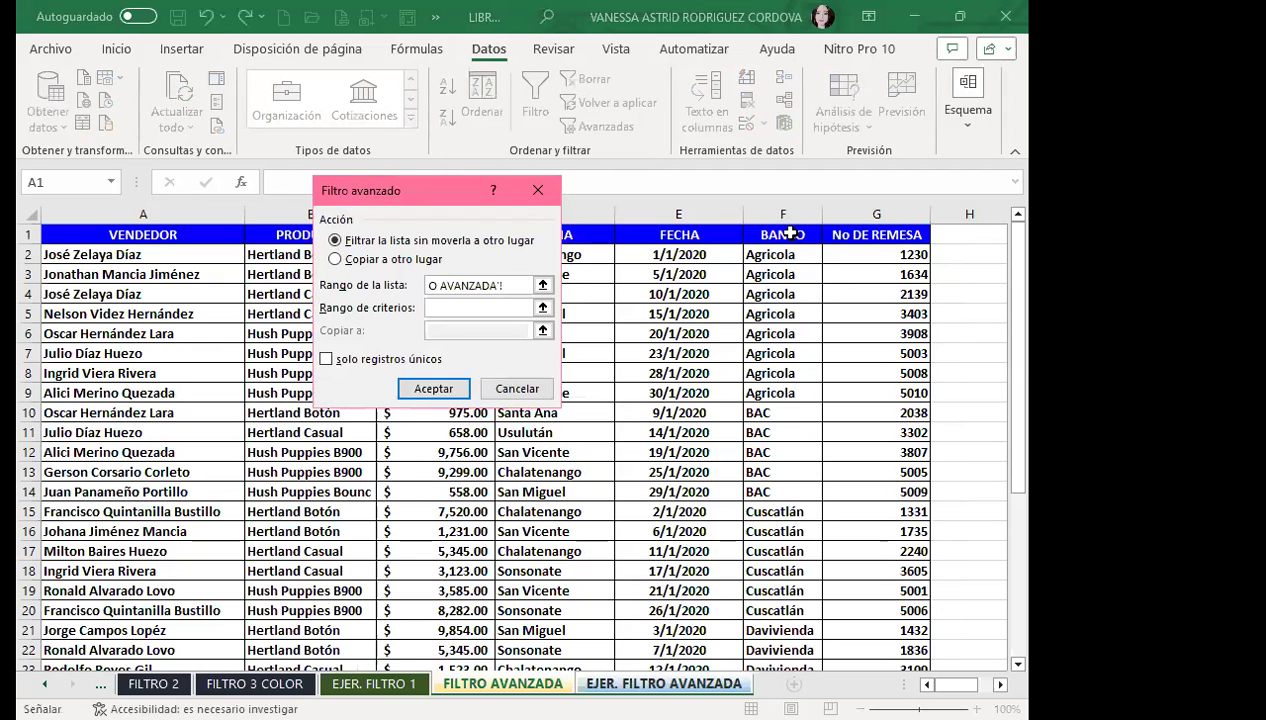
click(770, 234)
mouse_move(770, 234)
mouse_down()
mouse_move(805, 636)
mouse_move(810, 560)
mouse_up()
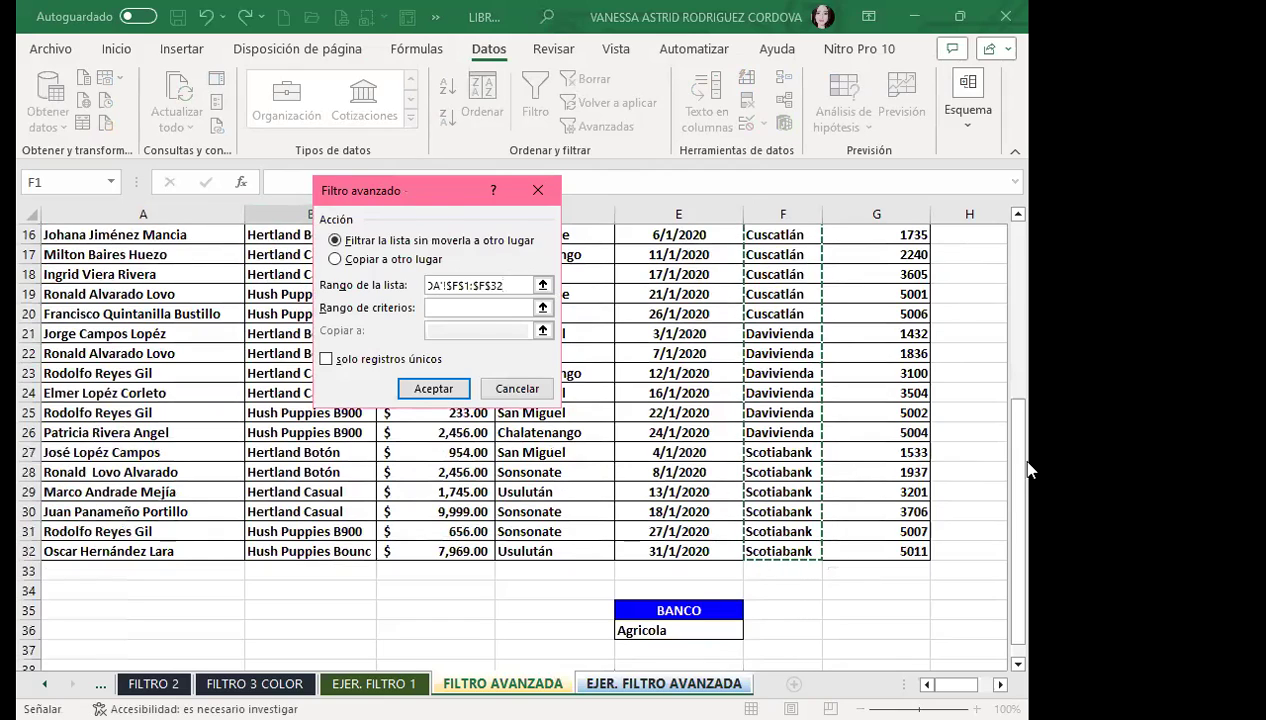
drag(1017, 422, 1010, 212)
mouse_move(312, 236)
mouse_down()
mouse_move(690, 670)
mouse_move(333, 645)
mouse_up()
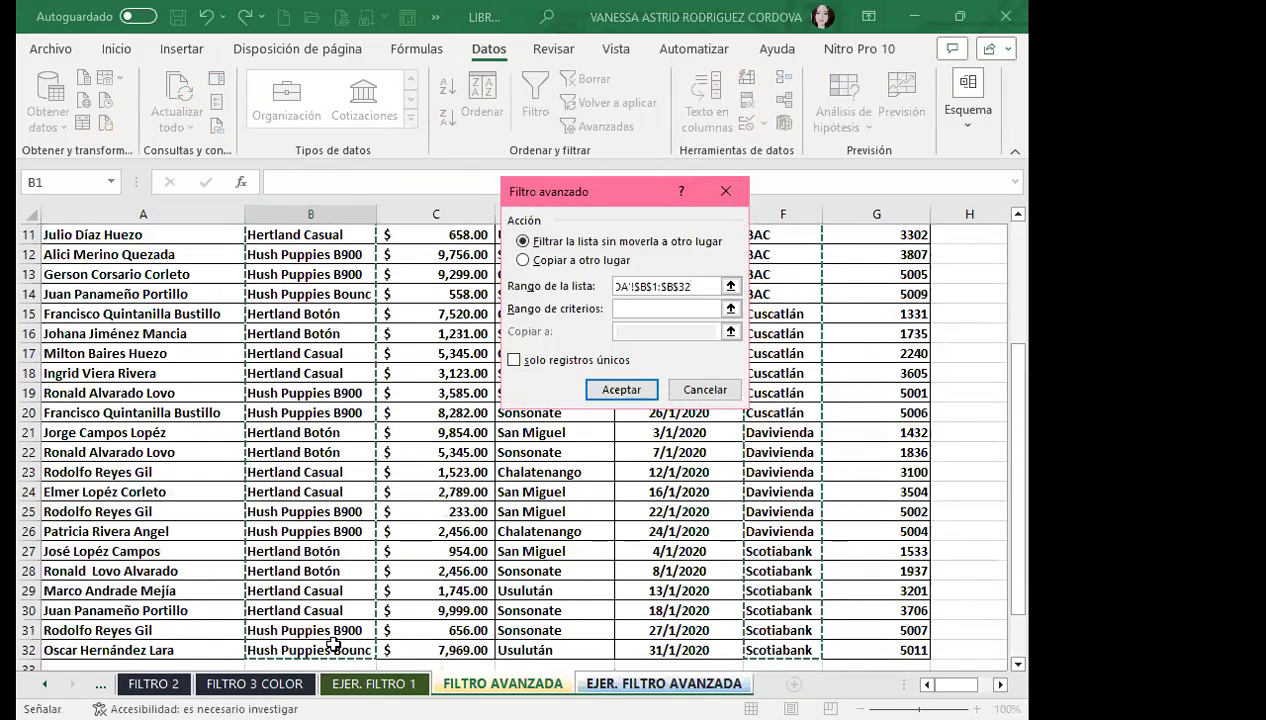
click(678, 305)
key(ctrl+Page_Down)
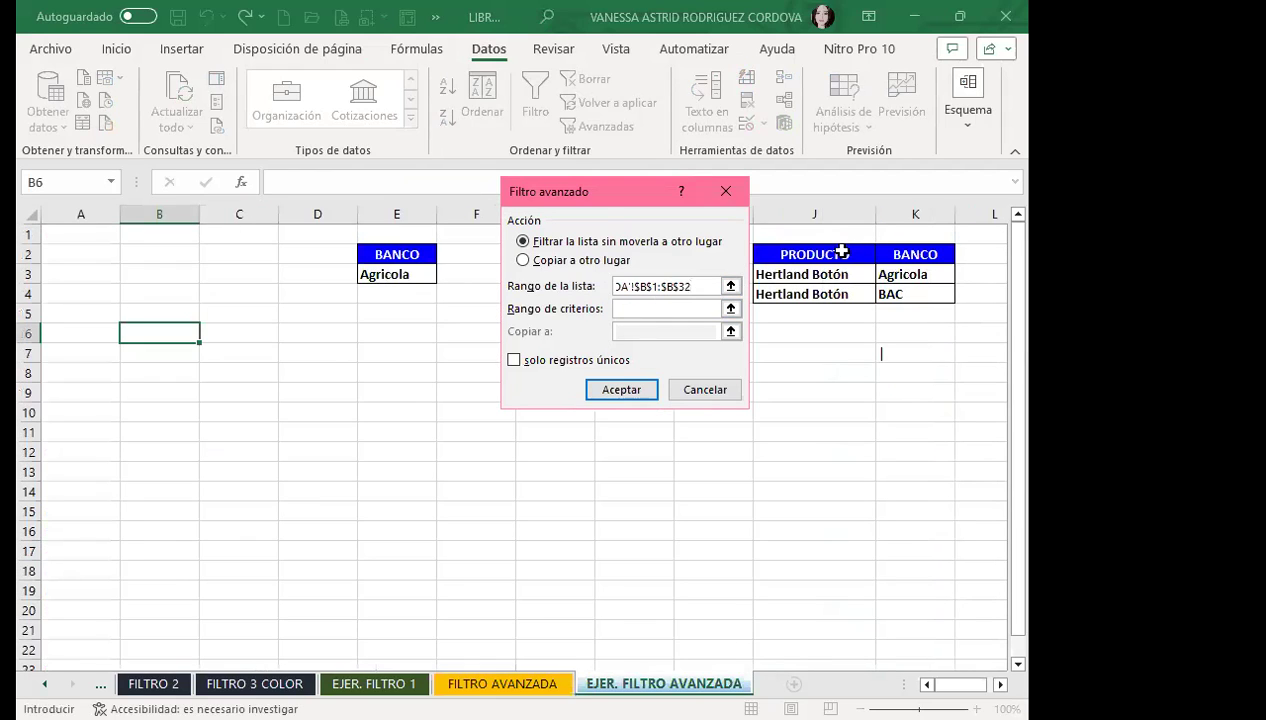
drag(786, 251, 903, 292)
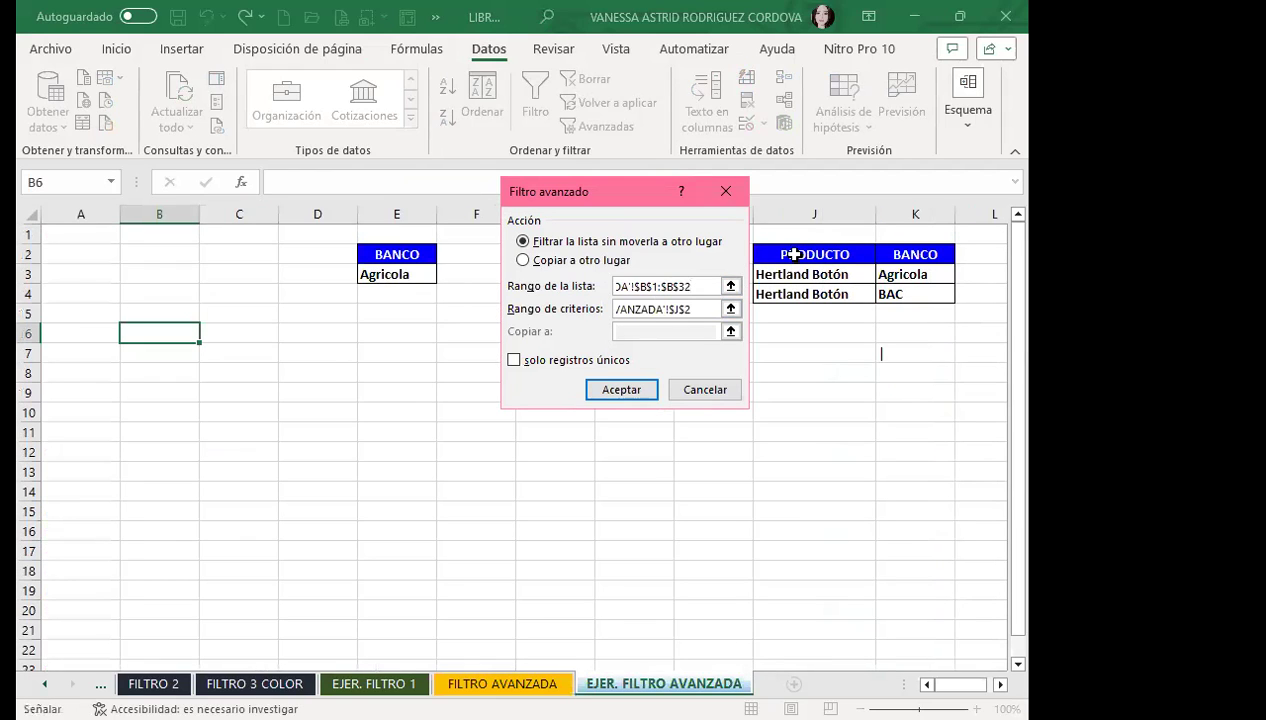
click(522, 260)
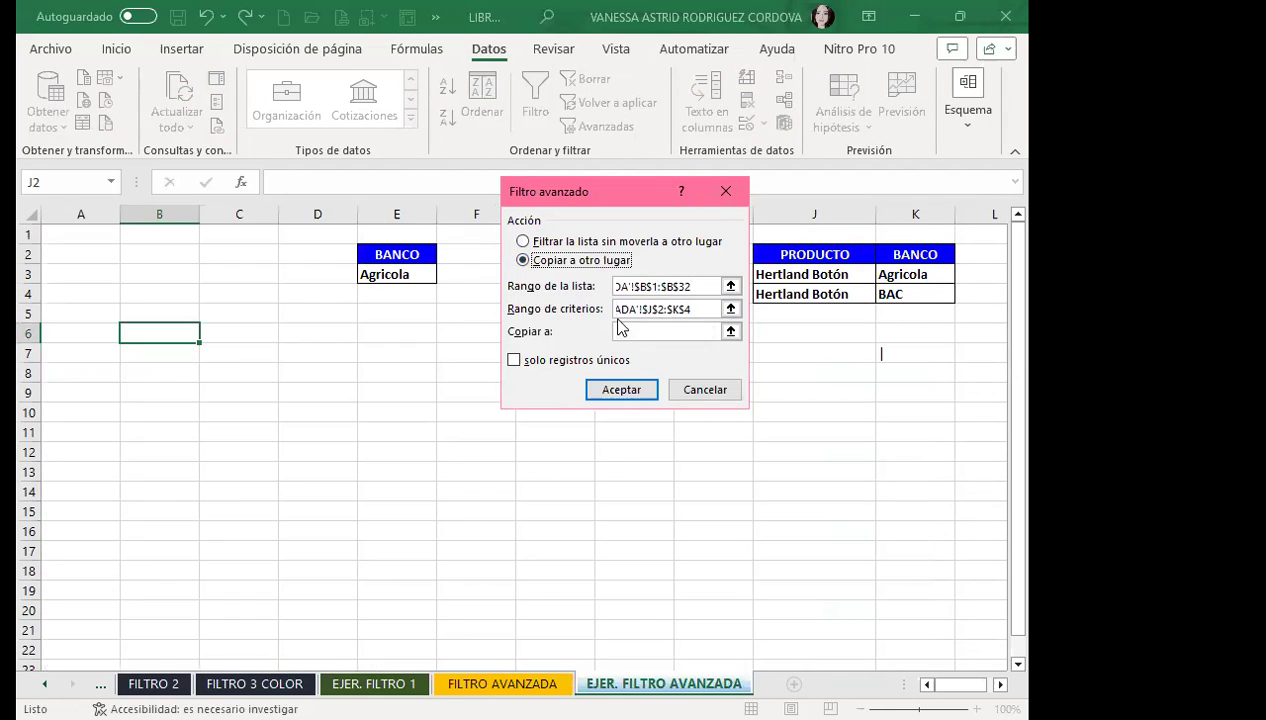
click(60, 352)
click(618, 389)
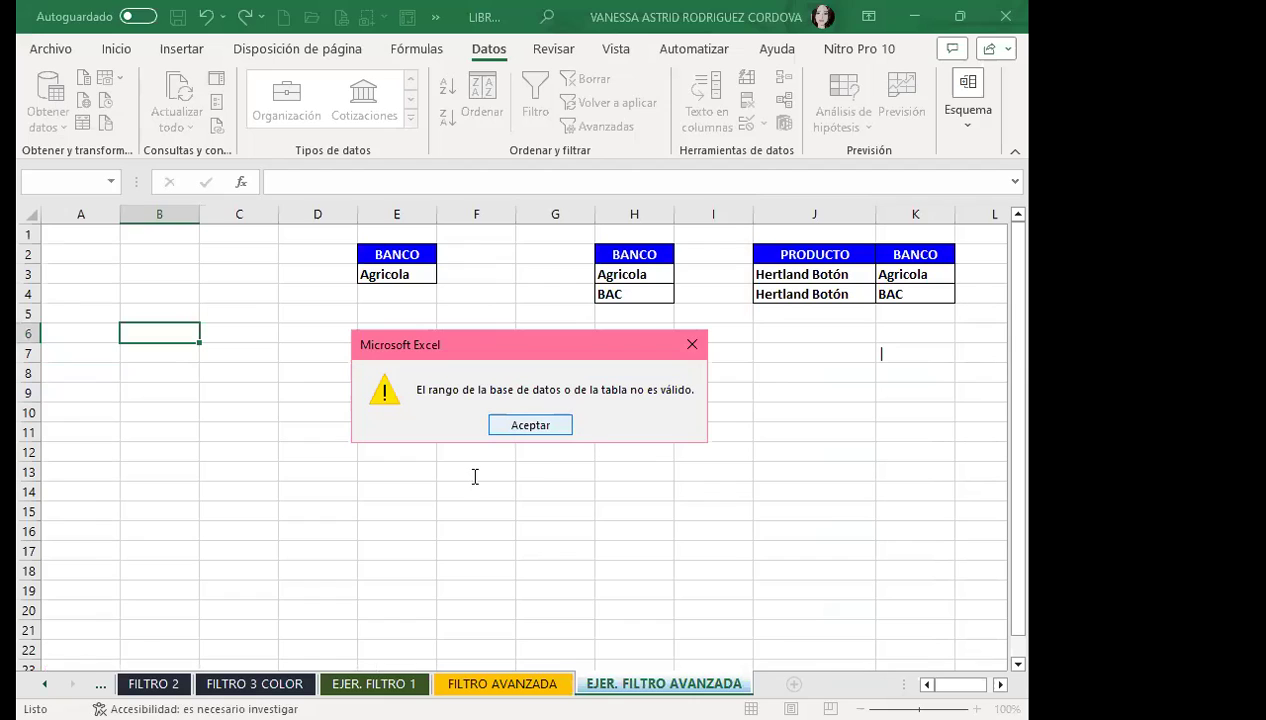
key(Return)
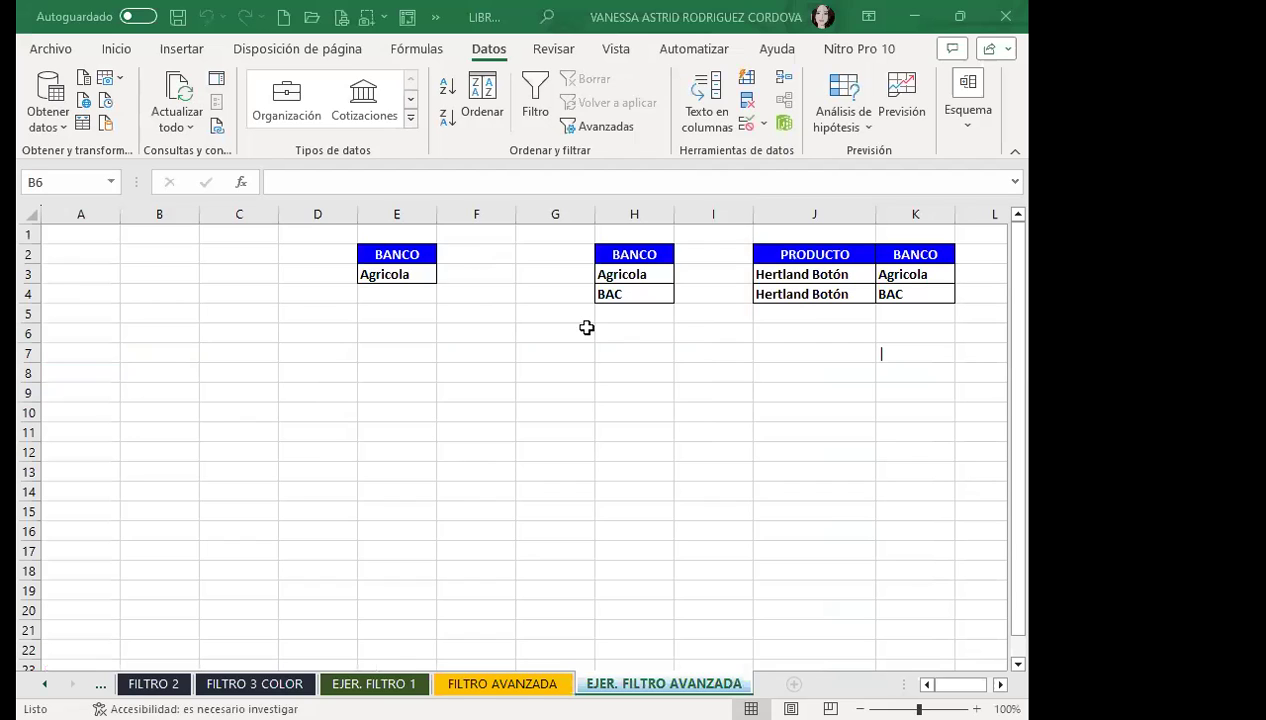
click(597, 126)
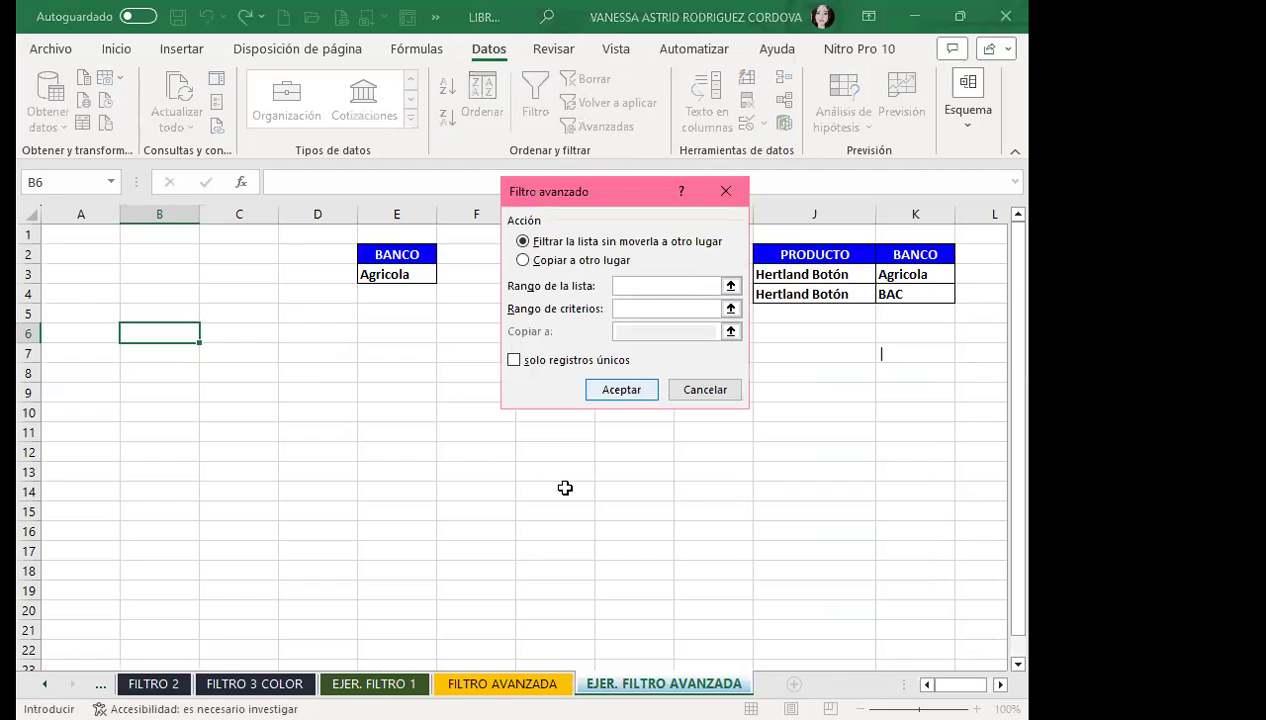
key(ctrl+Page_Up)
mouse_move(320, 233)
mouse_down()
mouse_move(372, 648)
mouse_move(340, 660)
mouse_up()
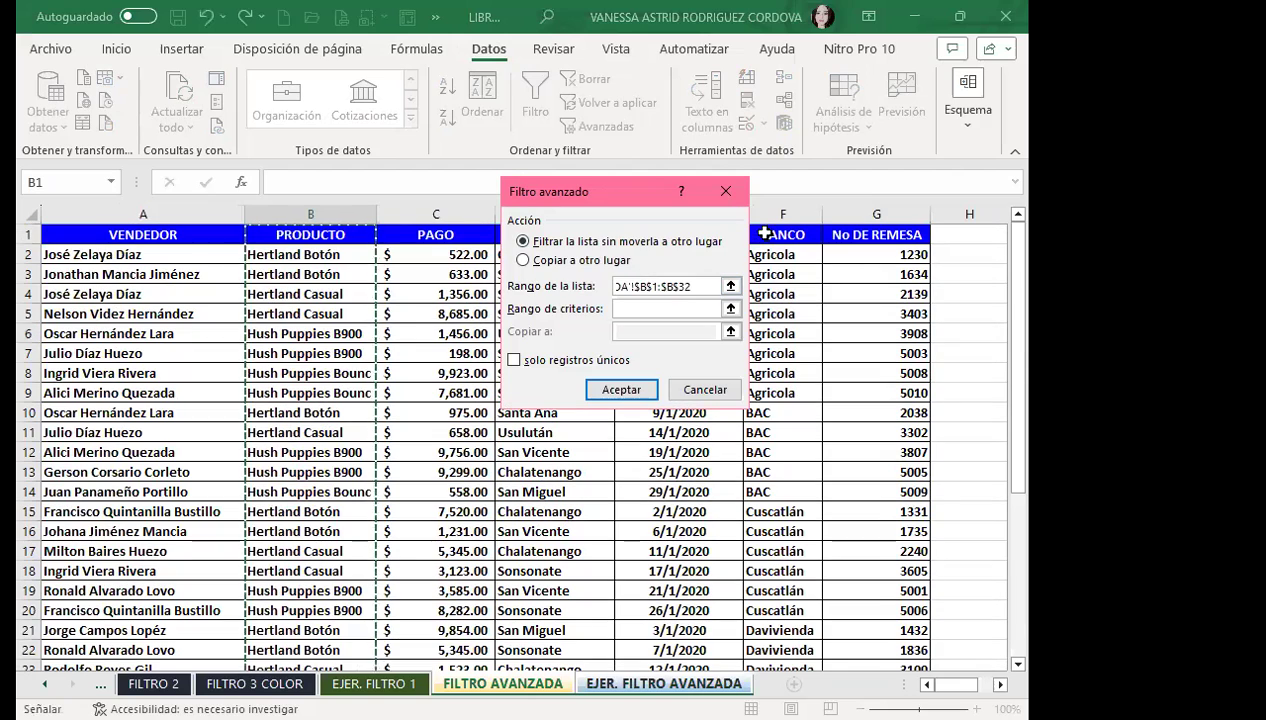
click(782, 234)
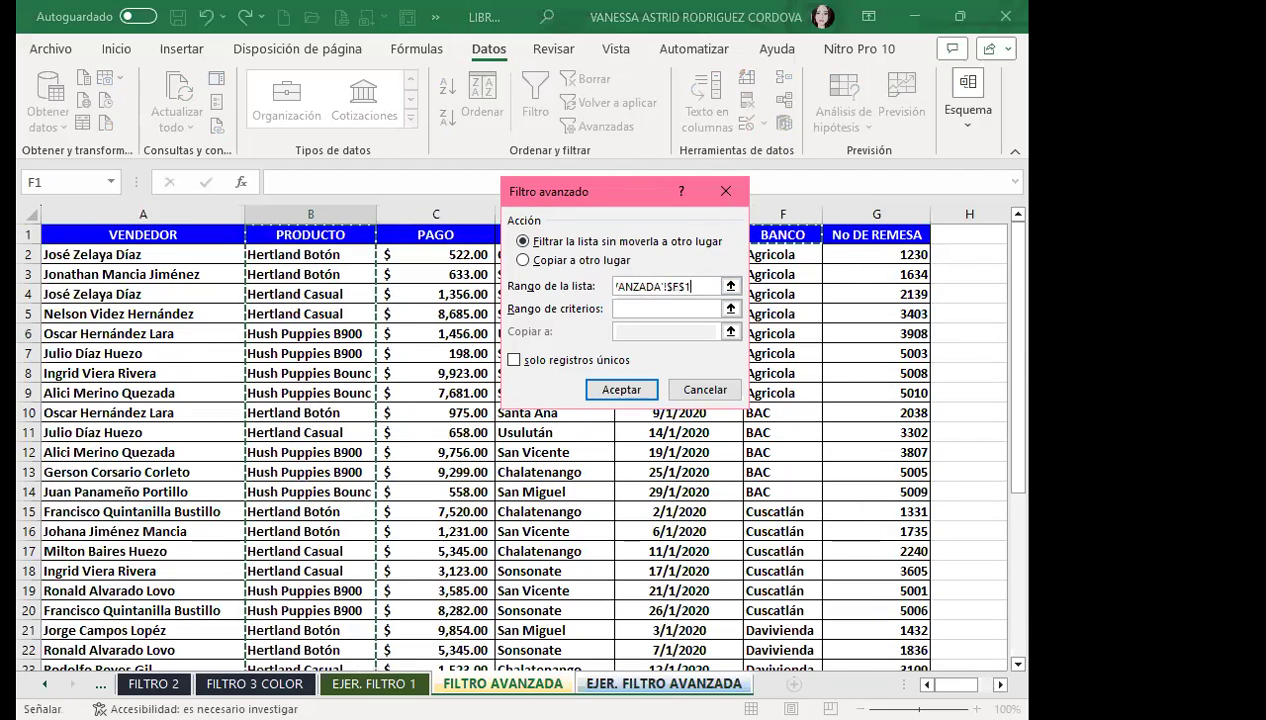
scroll(782, 636, down, 4)
shift+click(780, 628)
click(638, 310)
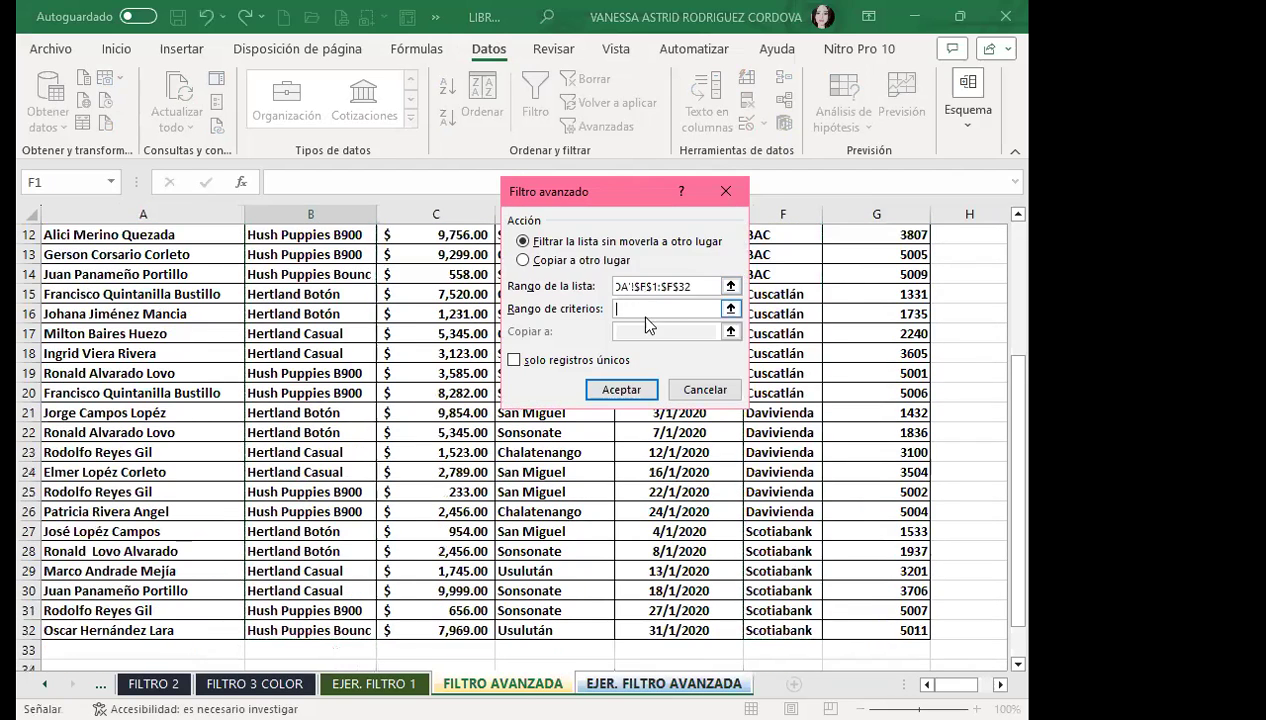
key(ctrl+Page_Down)
click(819, 254)
drag(819, 254, 913, 297)
click(522, 260)
click(615, 331)
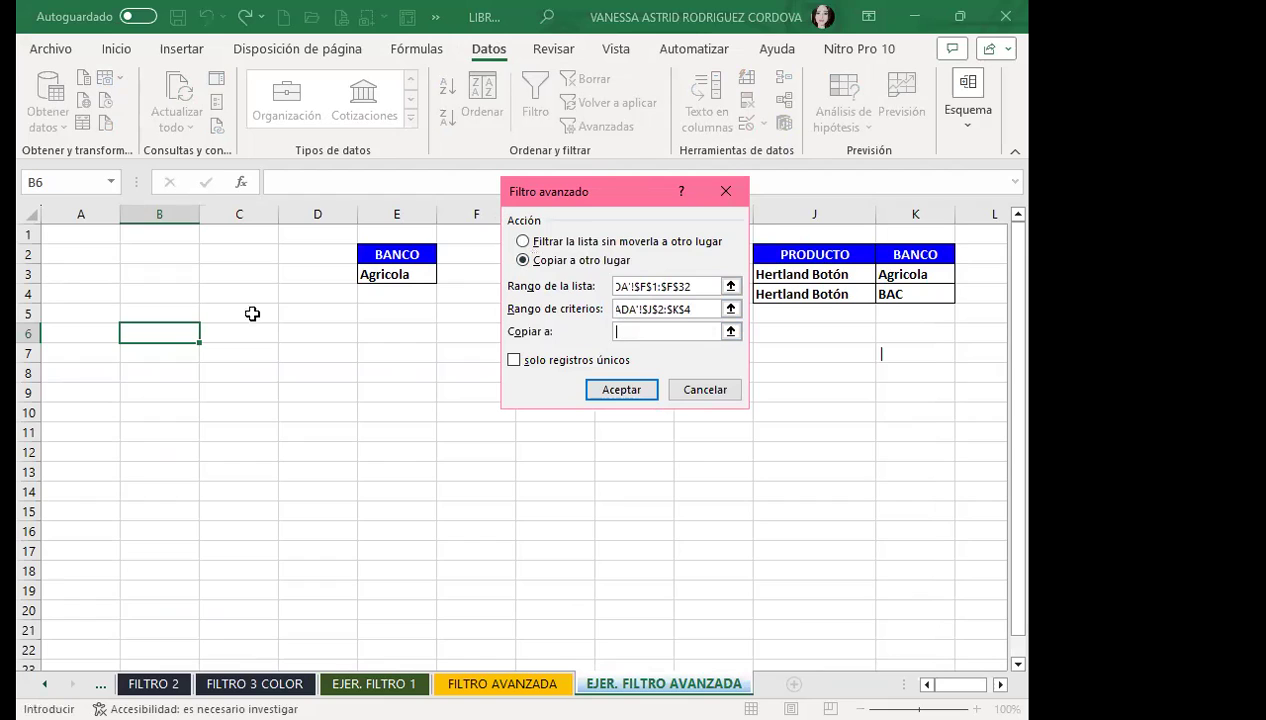
click(78, 359)
click(612, 391)
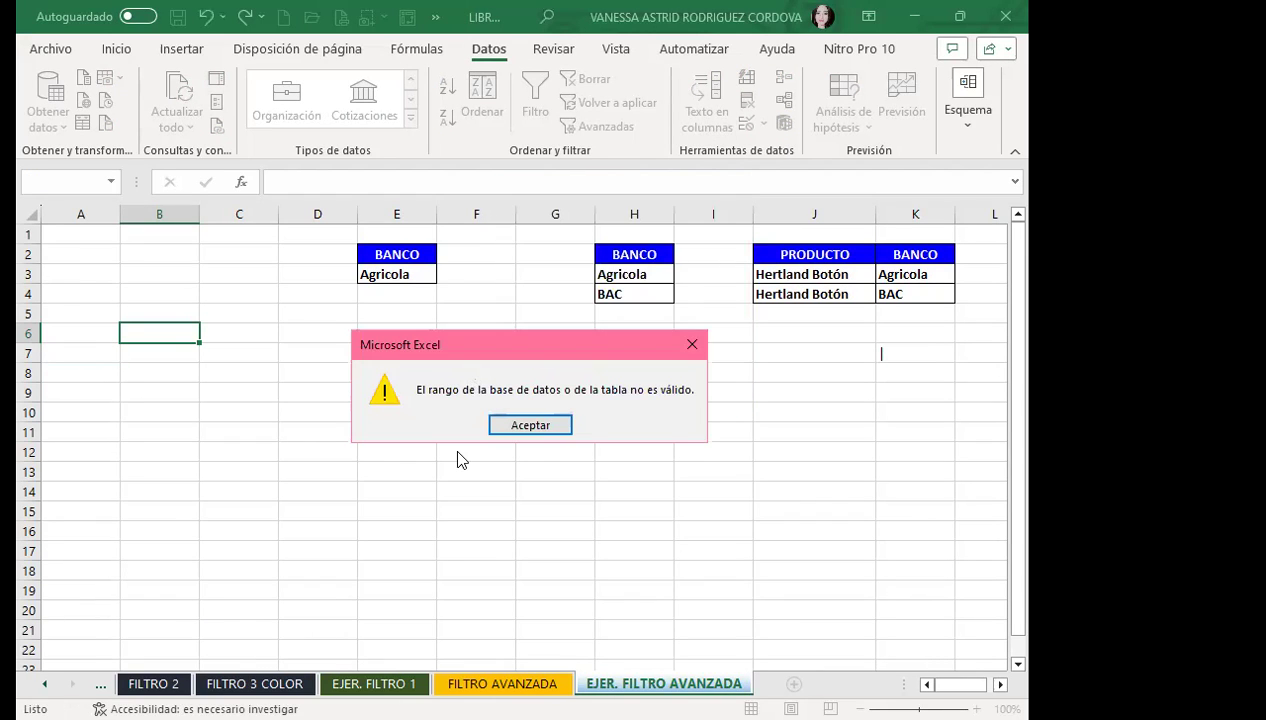
click(528, 425)
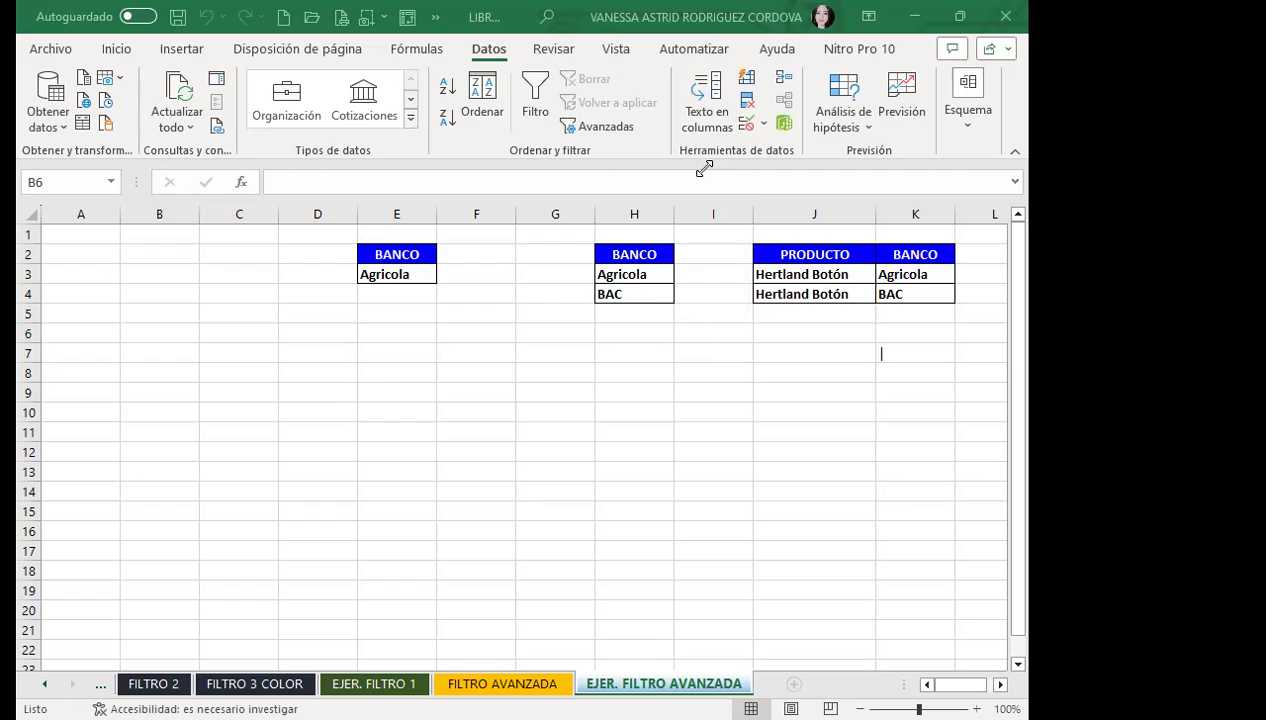
Select cell A7, where the filtered results were meant to go, and nearby cells
click(100, 353)
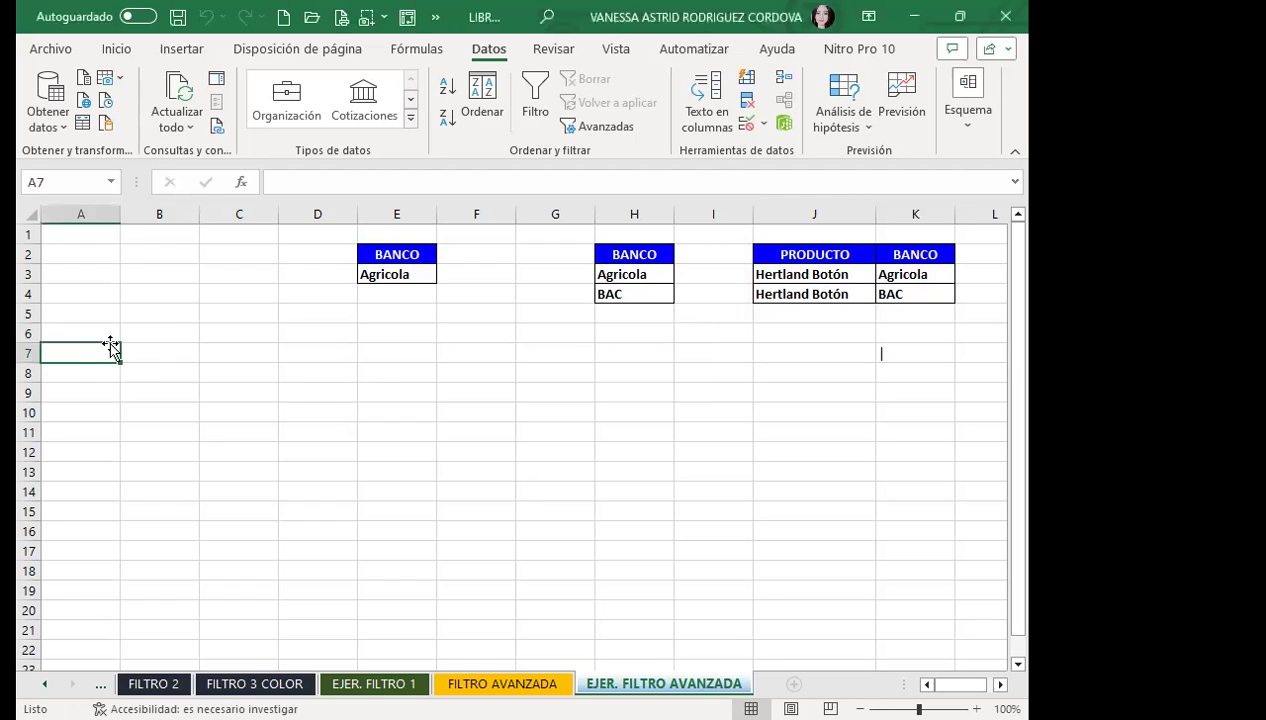
click(440, 390)
click(700, 394)
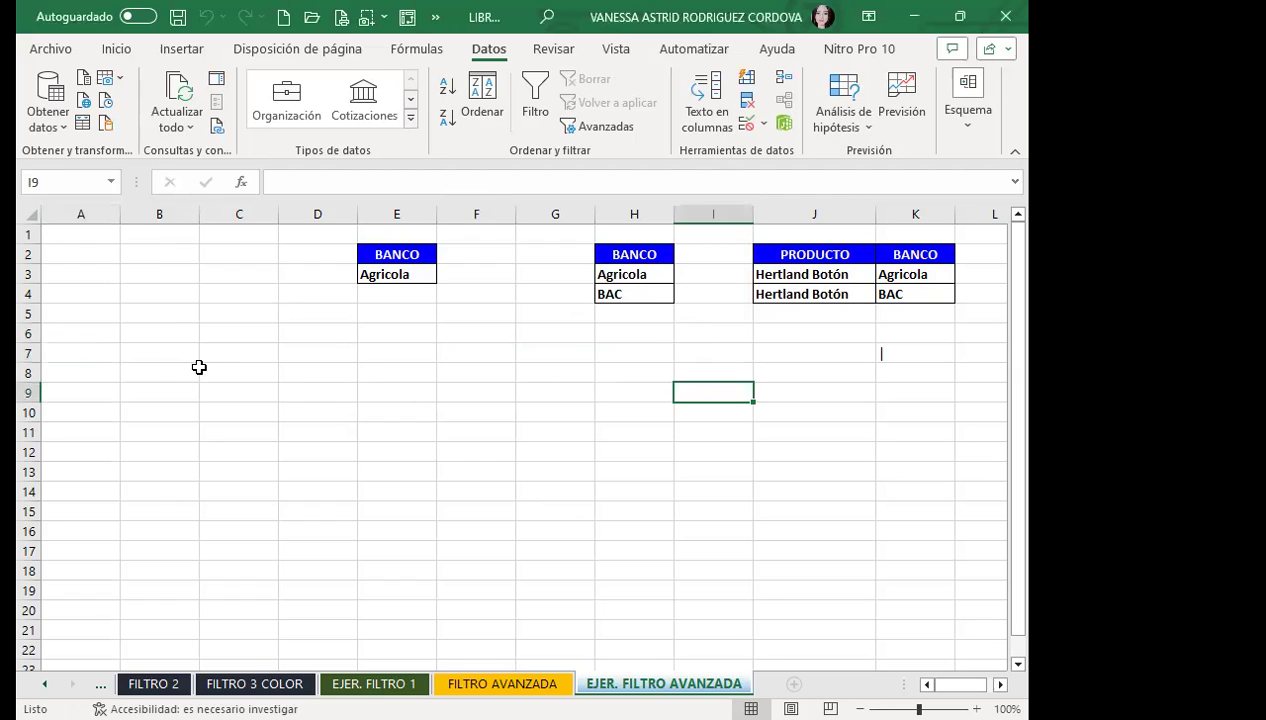
click(100, 353)
Copy the PRODUCTO and BANCO headers from J2:K2 into A6:B6, then cancel the copy
click(778, 247)
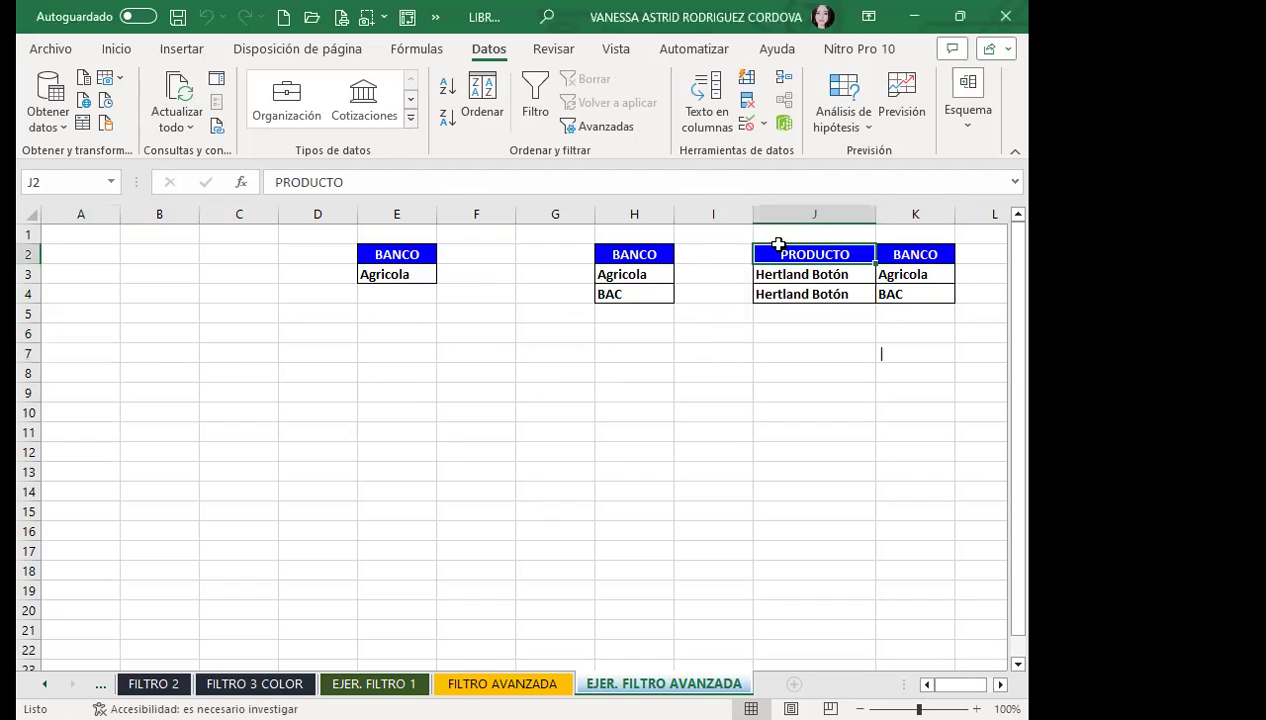
drag(778, 247, 893, 251)
key(ctrl+c)
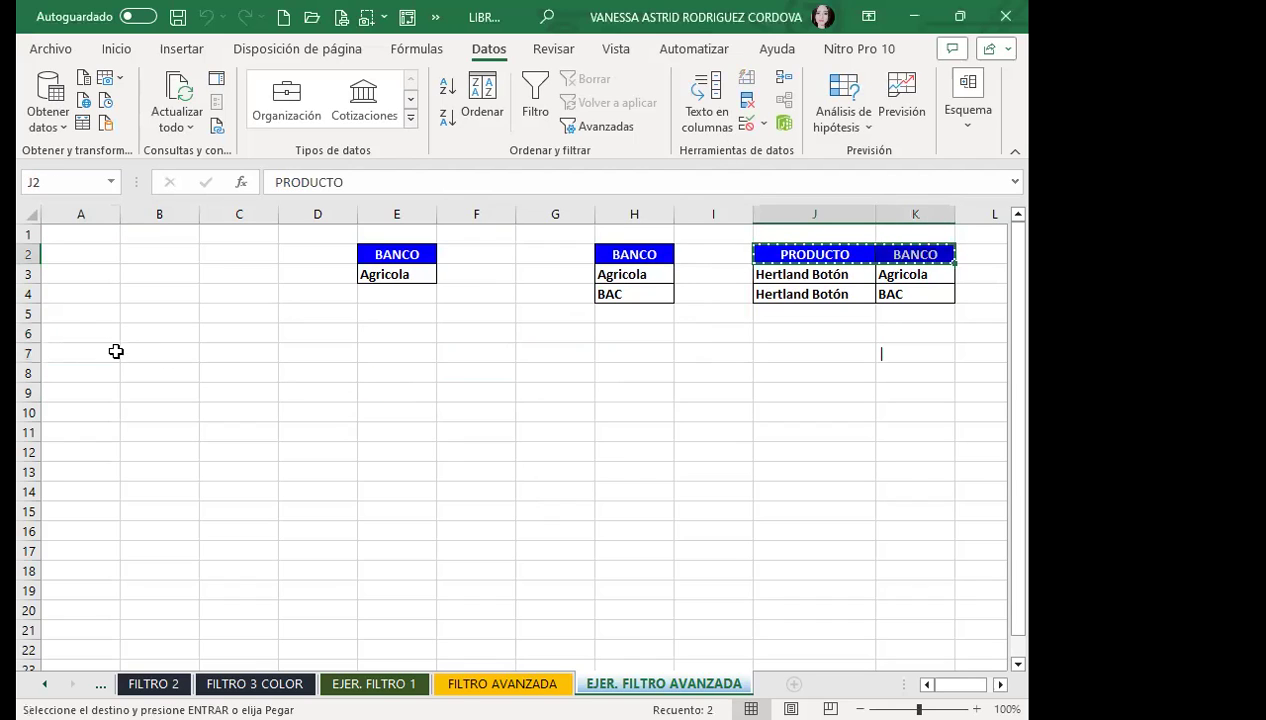
click(96, 333)
key(ctrl+v)
drag(145, 372, 100, 372)
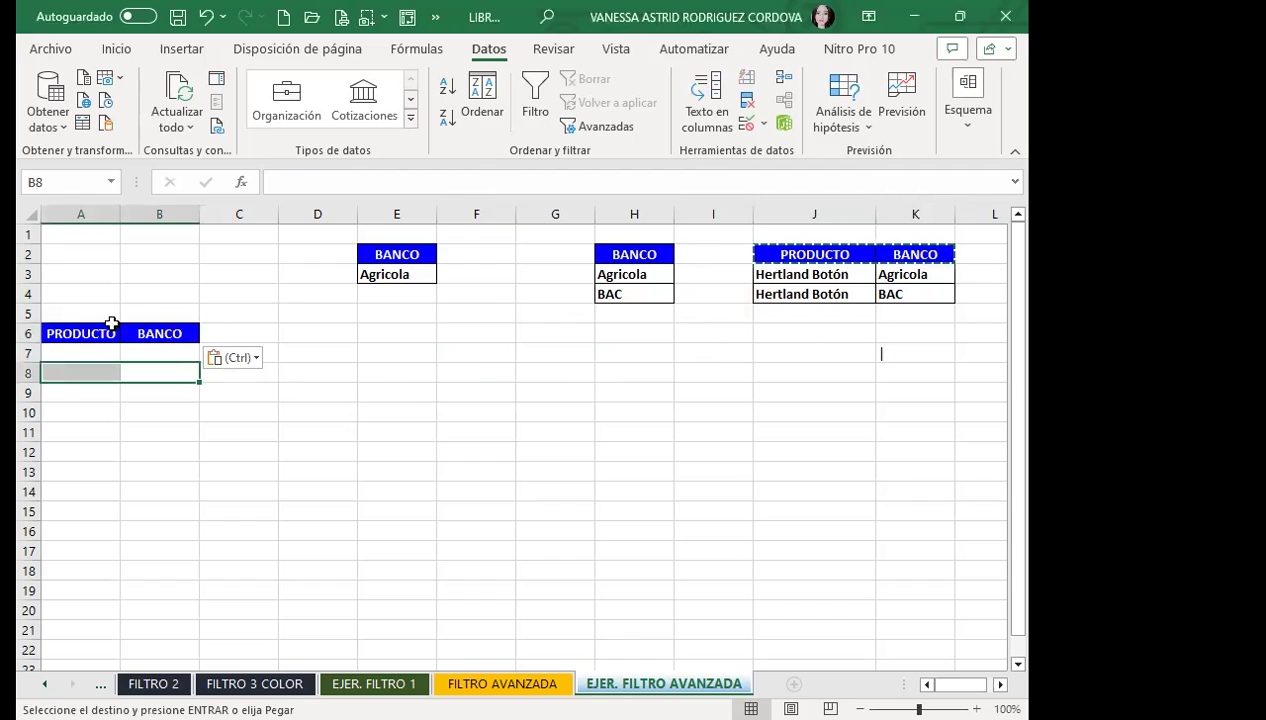
click(176, 350)
click(757, 390)
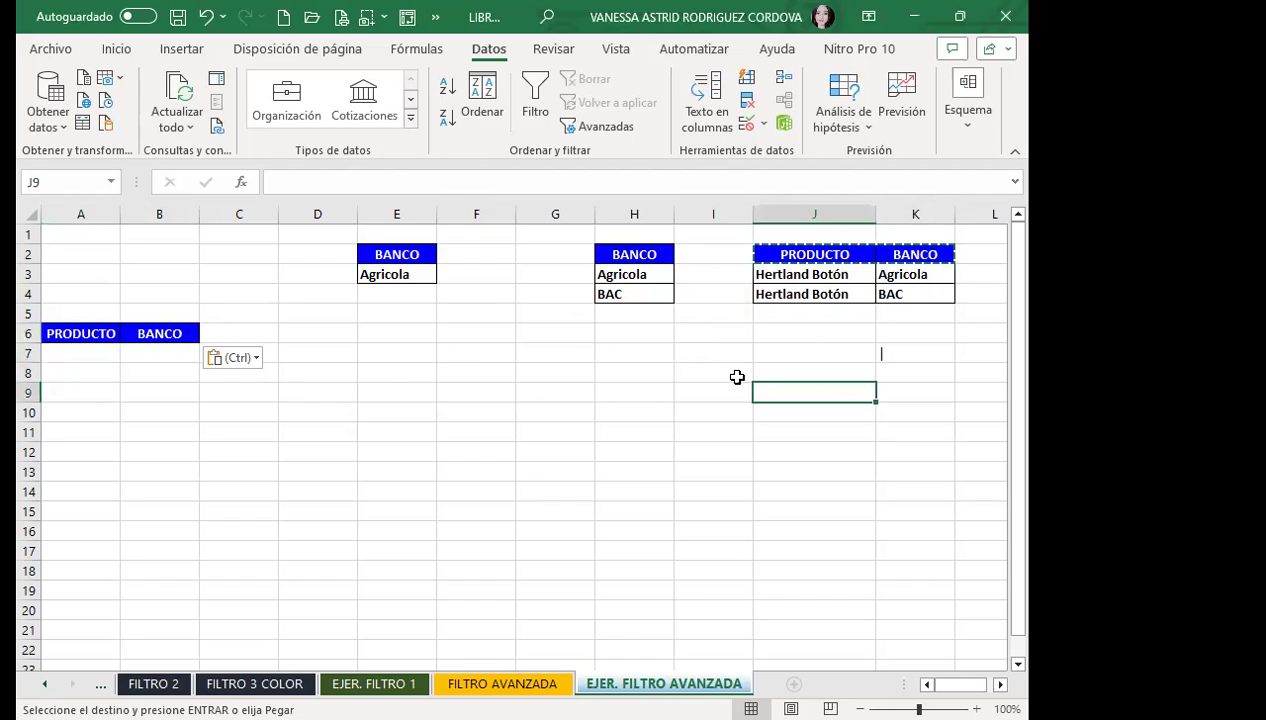
key(Escape)
click(832, 332)
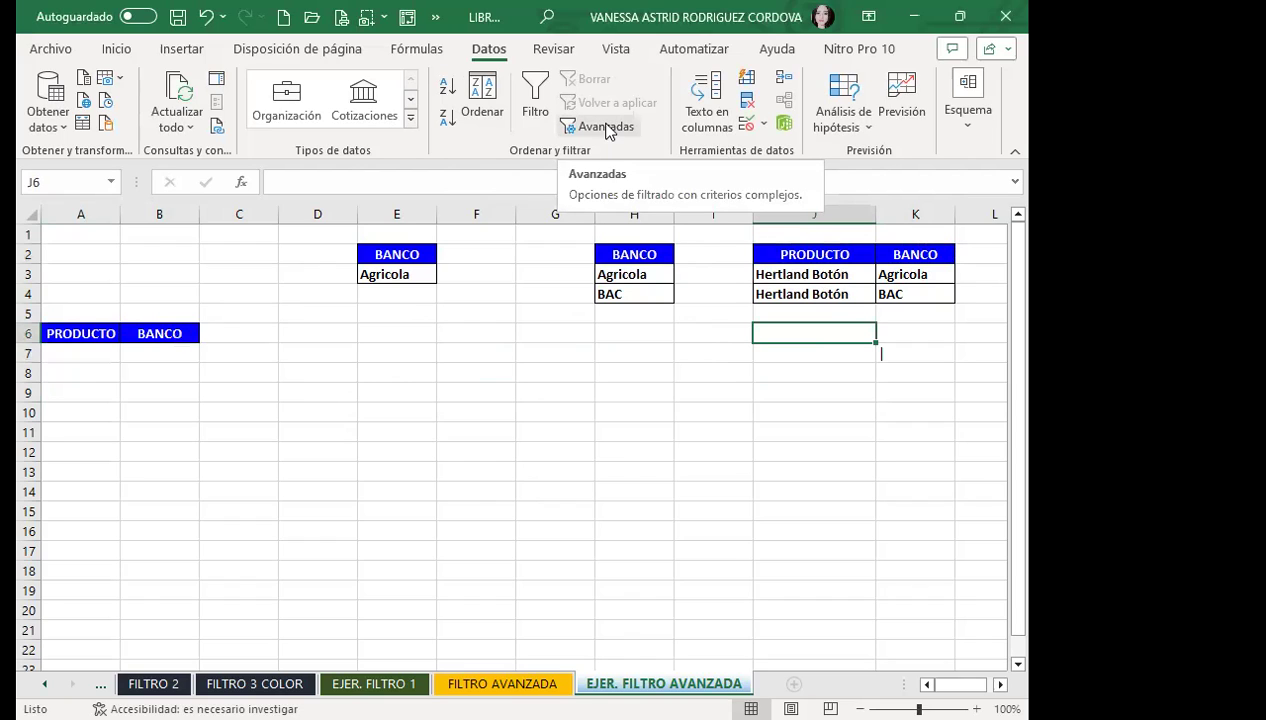
Start an Advanced Filter with list range A1:G32 on the FILTRO AVANZADA sheet
click(491, 317)
click(566, 127)
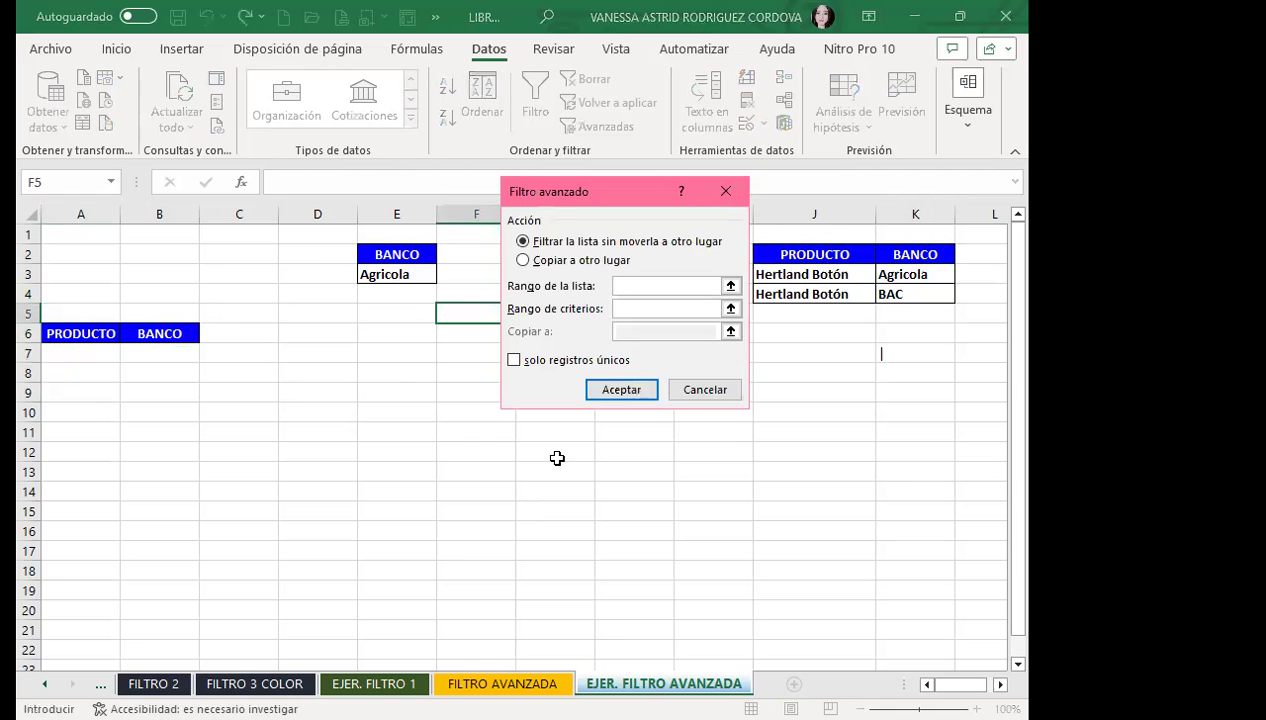
key(ctrl+Page_Up)
click(96, 238)
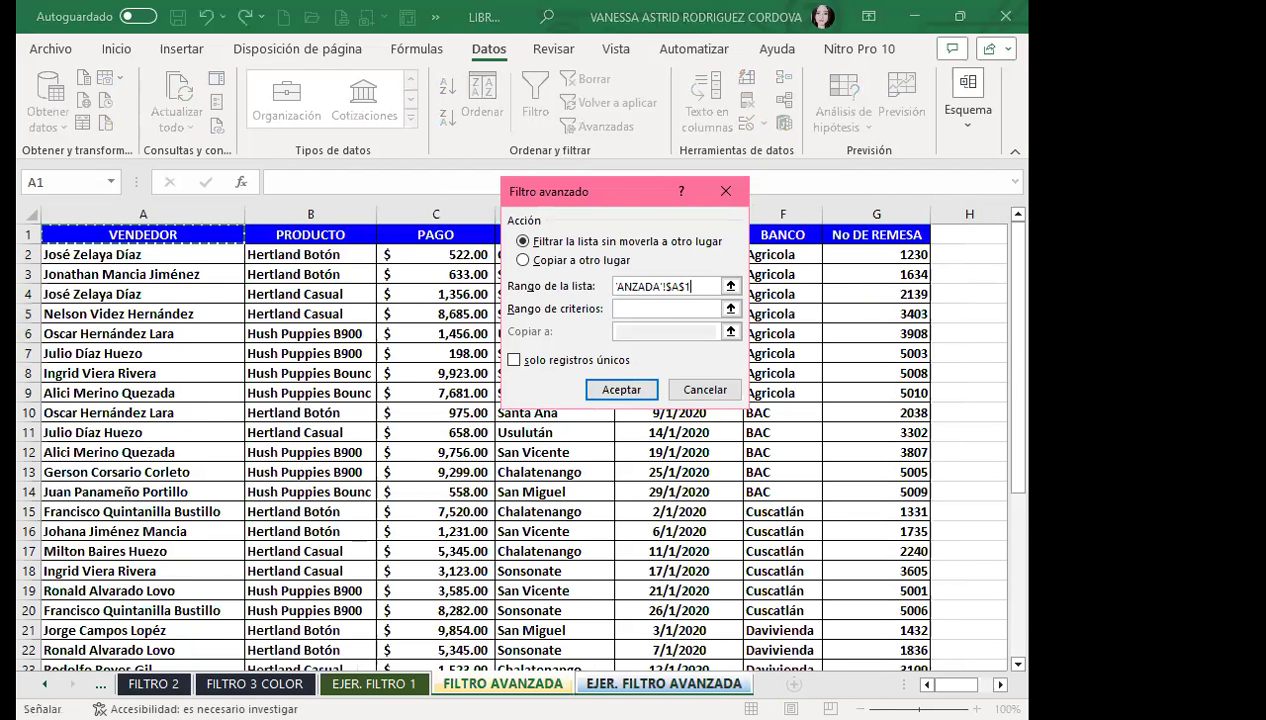
drag(96, 238, 876, 630)
Use criteria range J2:K4, copy results to A6:B6, and run the filter
click(625, 308)
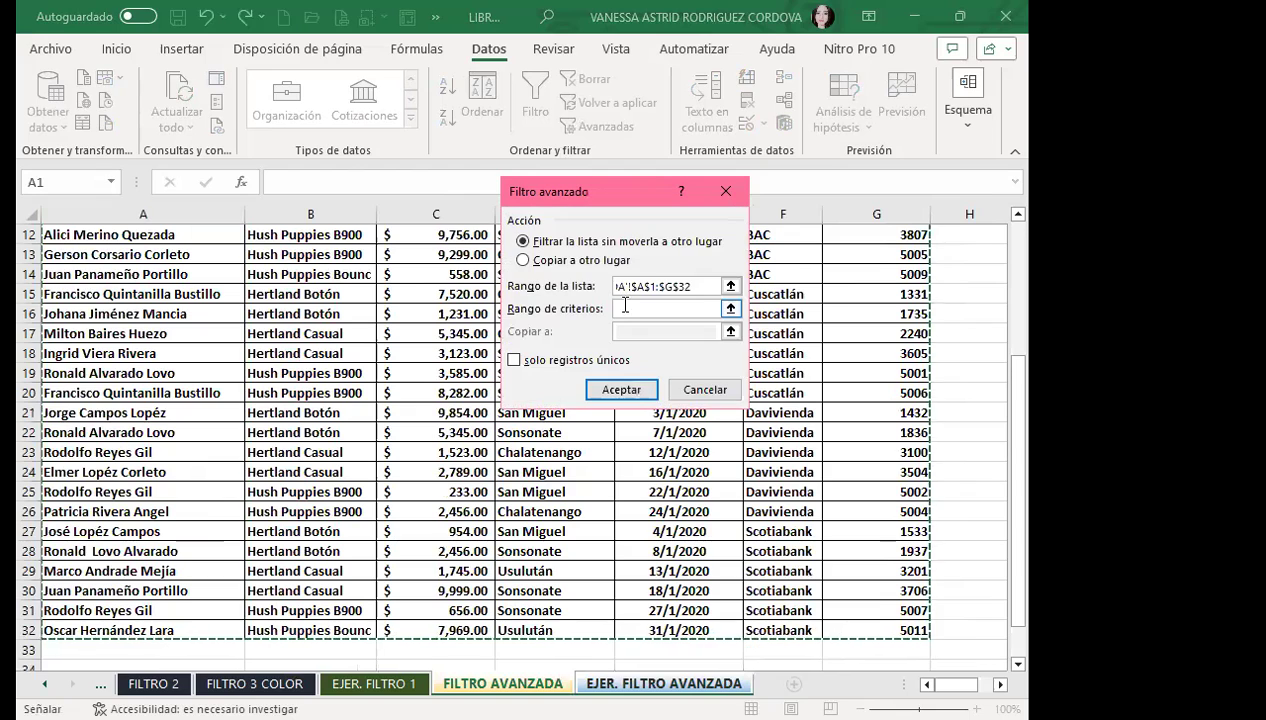
key(ctrl+Page_Down)
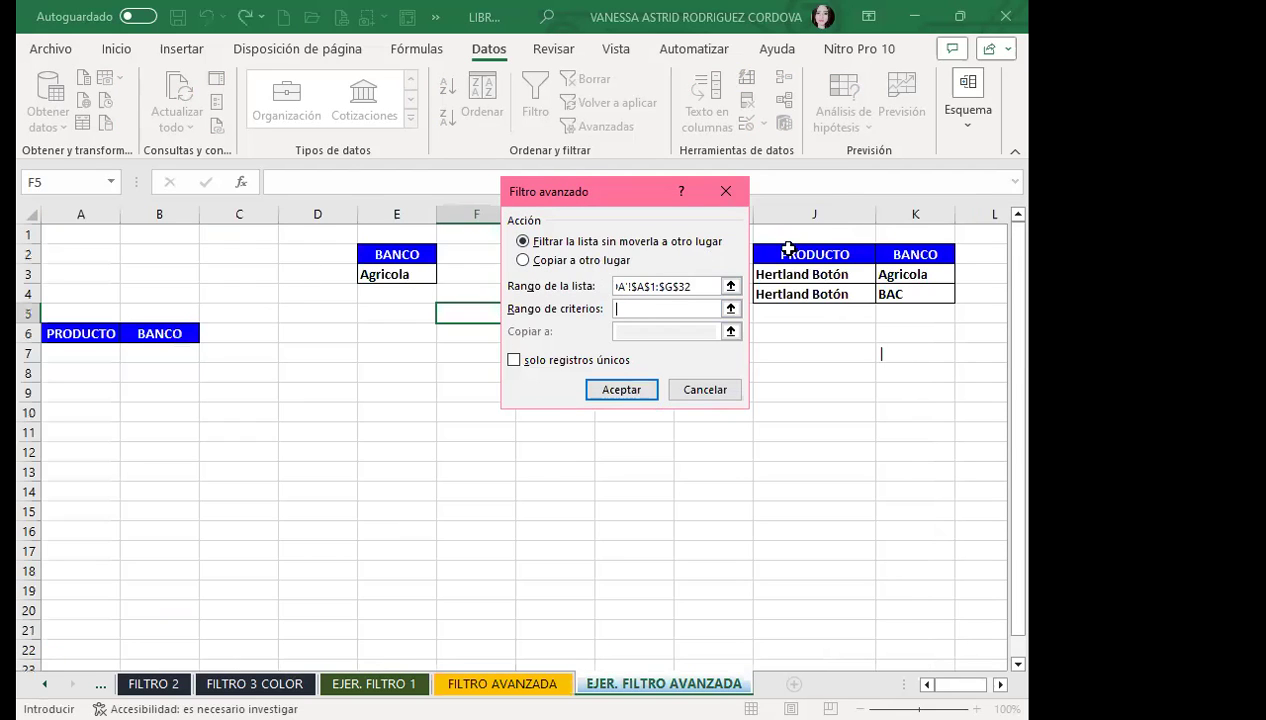
click(801, 257)
drag(801, 257, 890, 292)
click(523, 260)
click(633, 331)
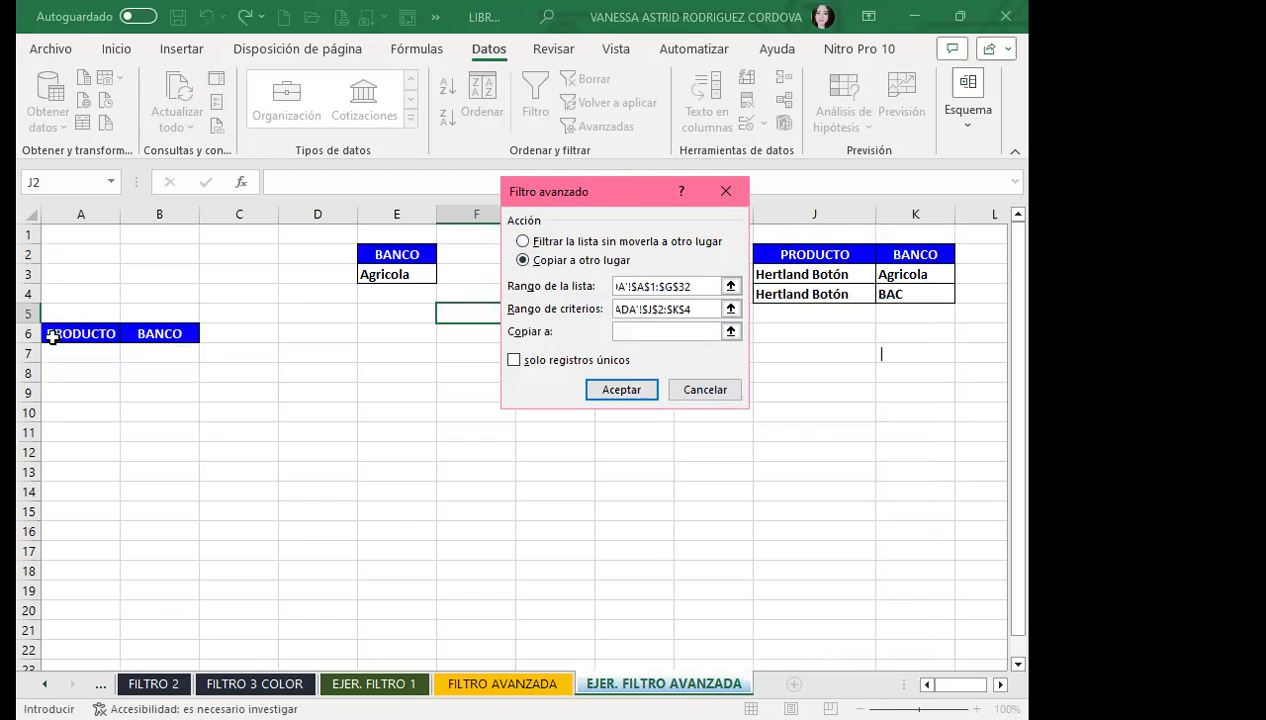
click(88, 334)
drag(88, 334, 182, 335)
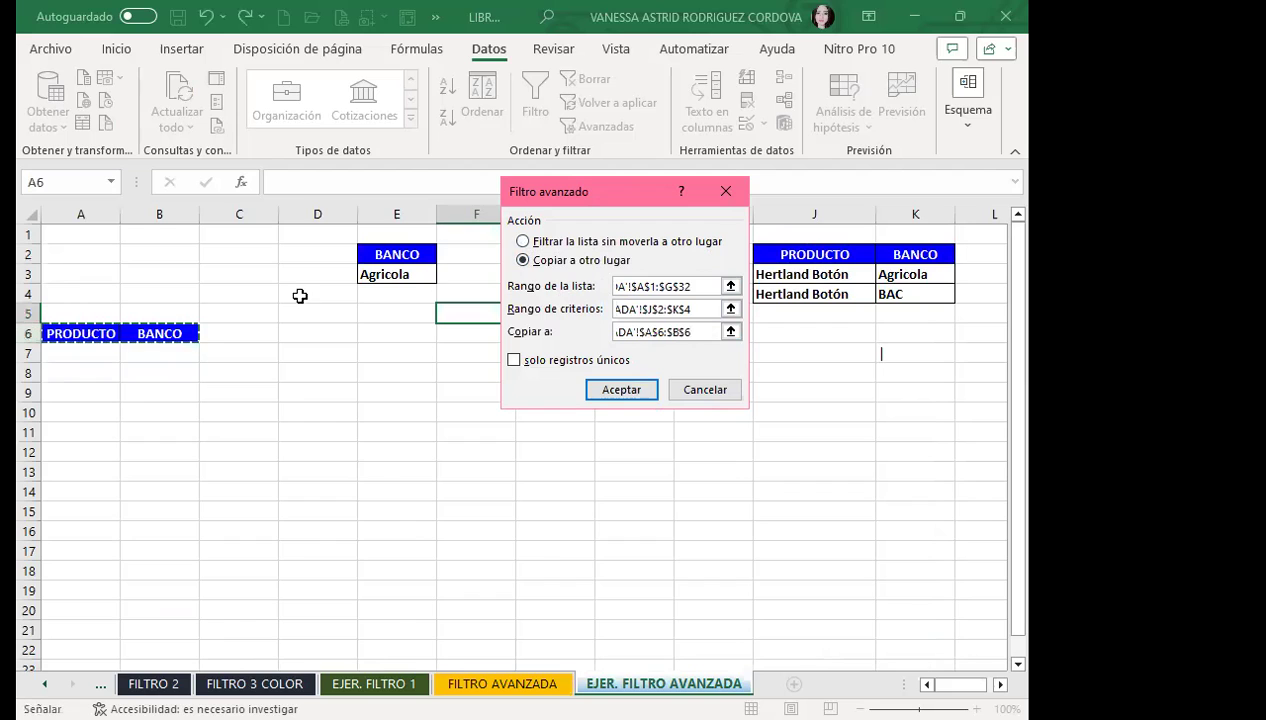
click(647, 394)
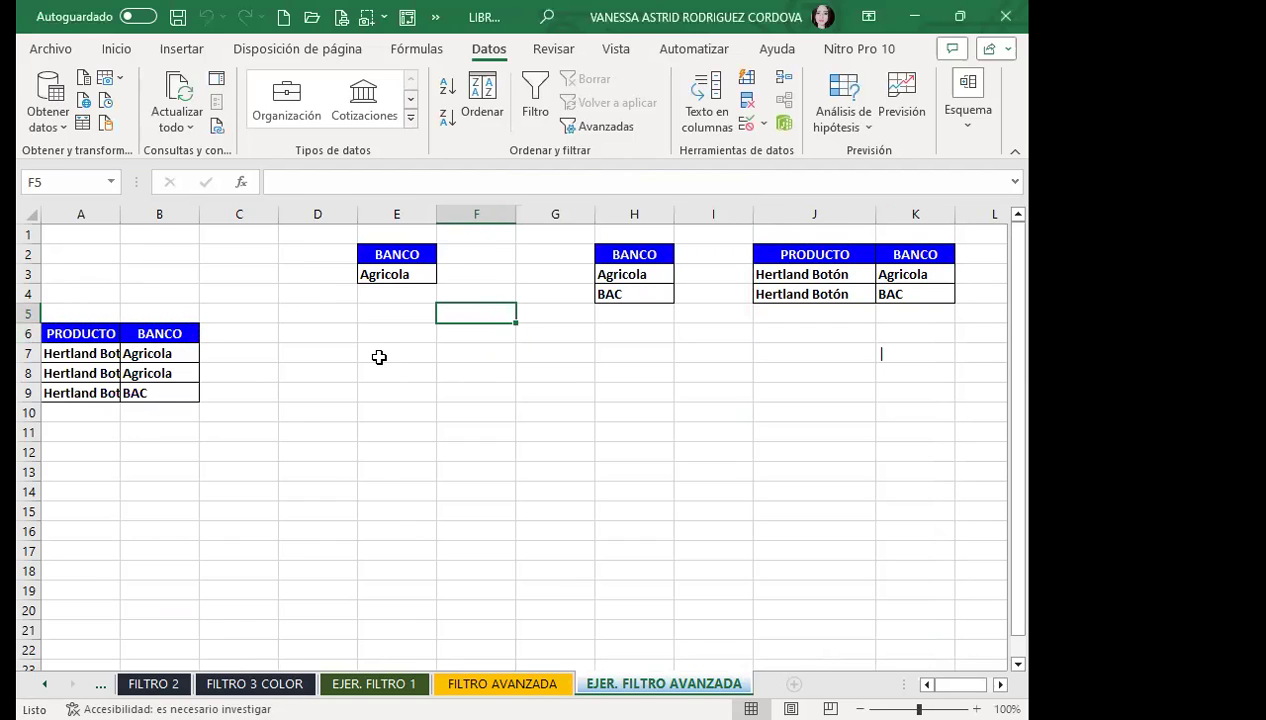
mouse_move(121, 214)
mouse_down()
mouse_move(208, 214)
mouse_move(169, 226)
mouse_move(174, 214)
mouse_up()
click(300, 351)
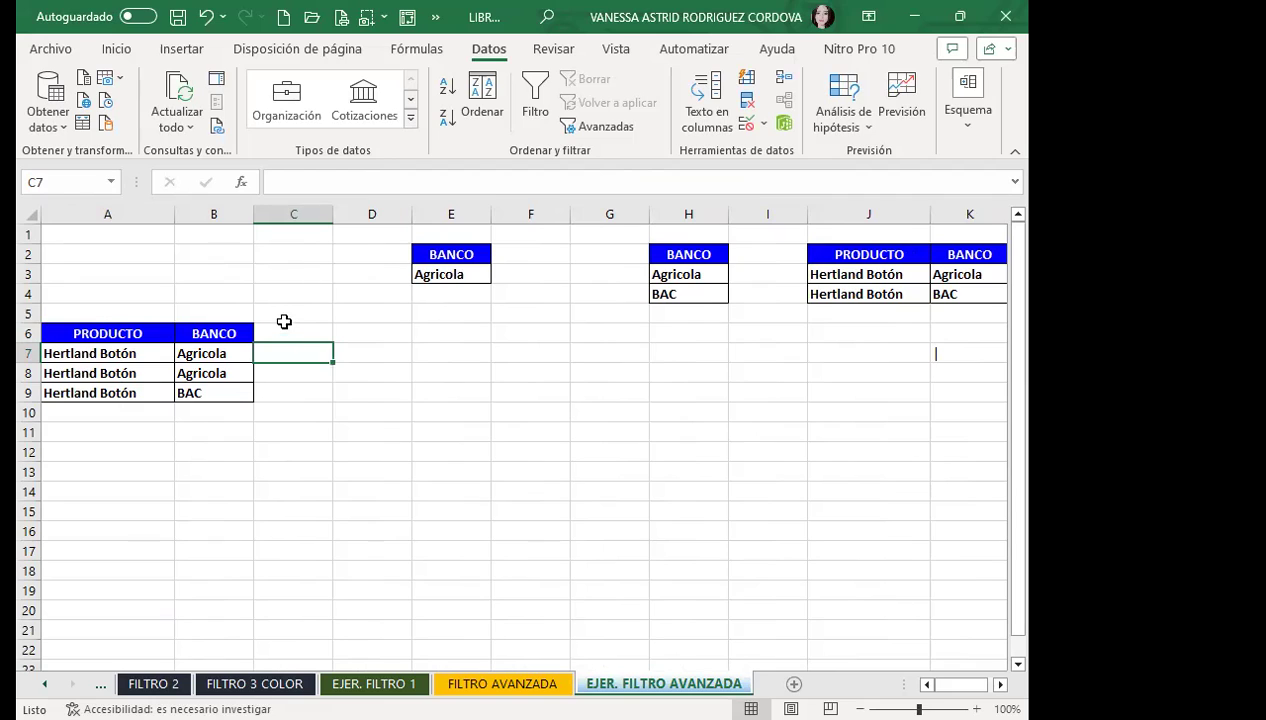
click(285, 270)
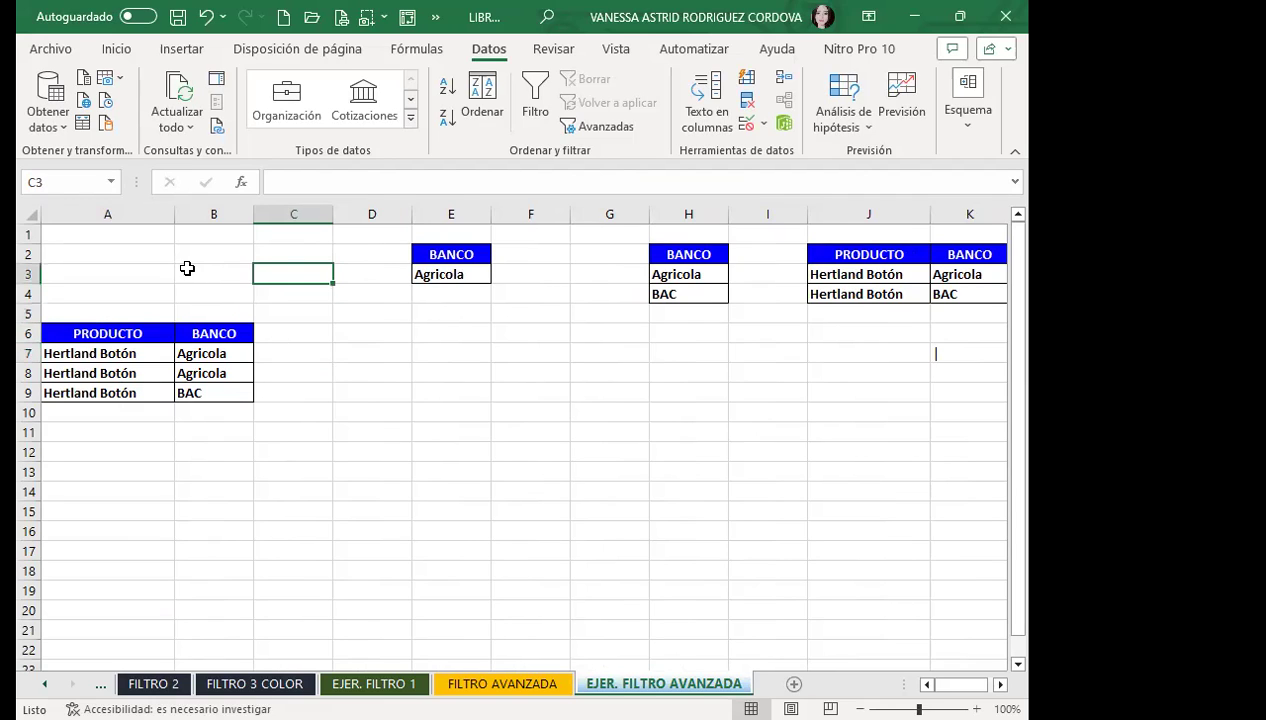
click(455, 258)
click(708, 257)
key(Right)
key(Right)
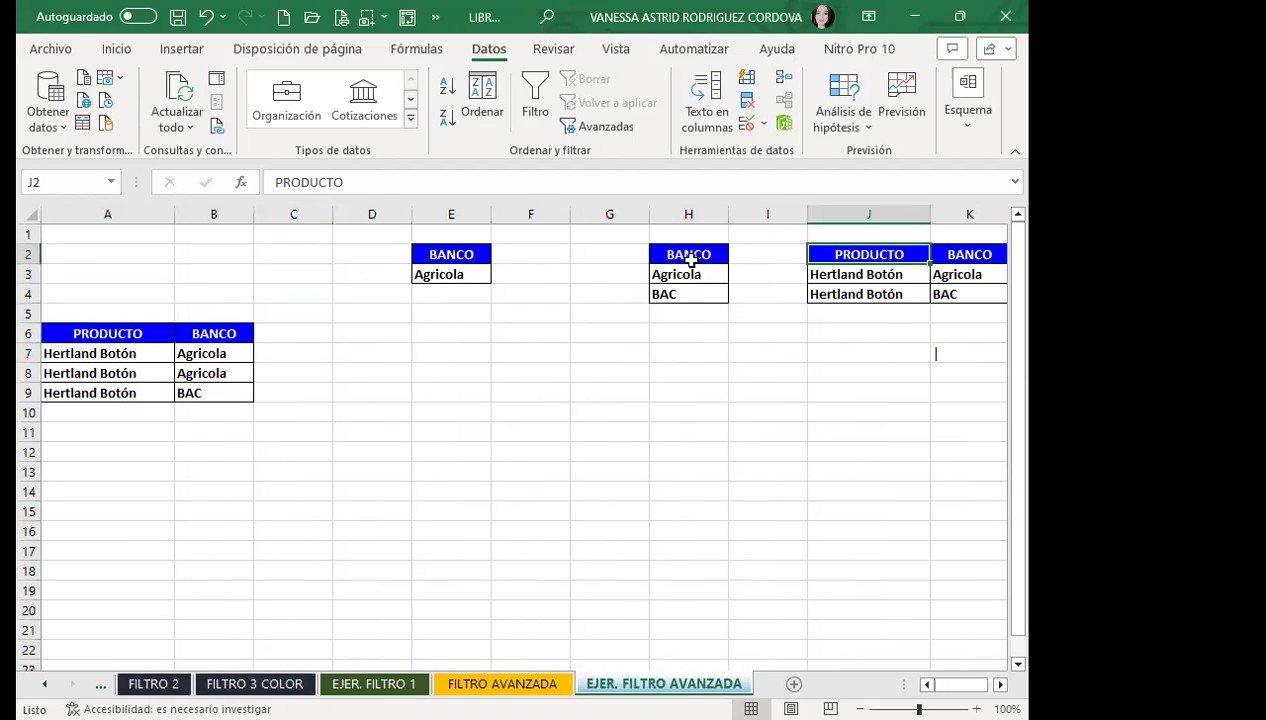
click(461, 254)
click(181, 333)
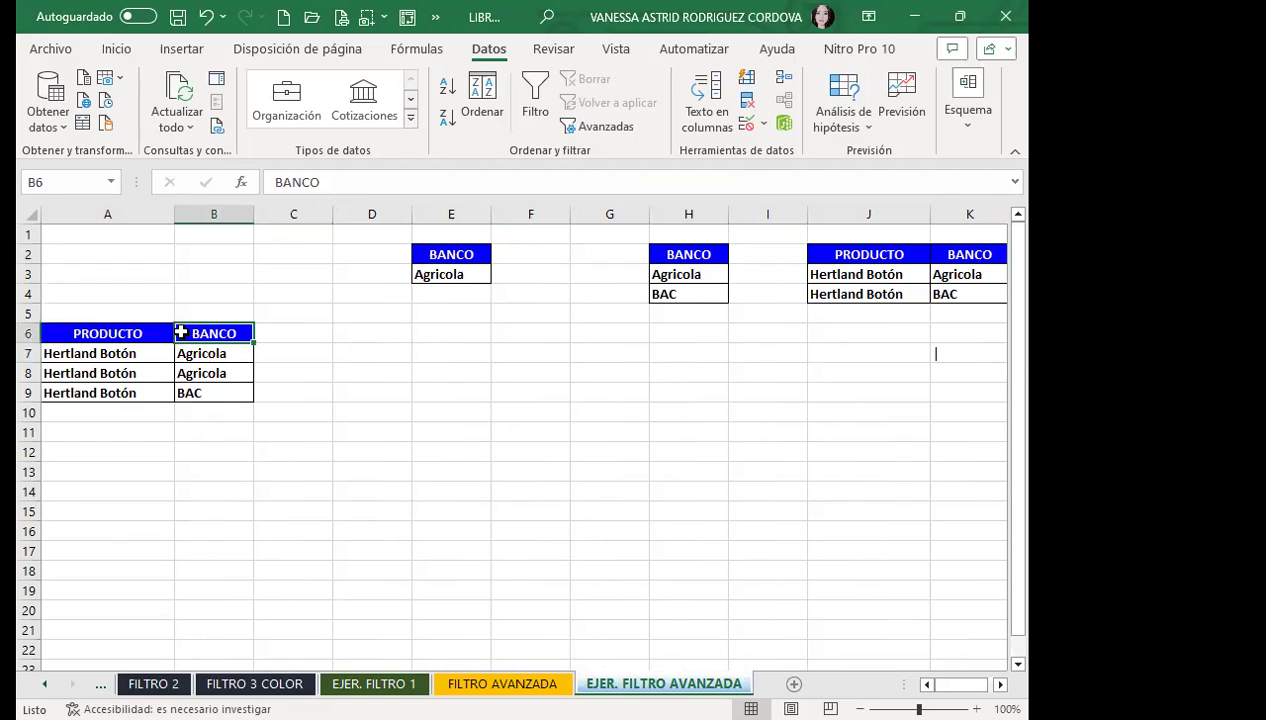
click(120, 331)
click(122, 352)
click(945, 330)
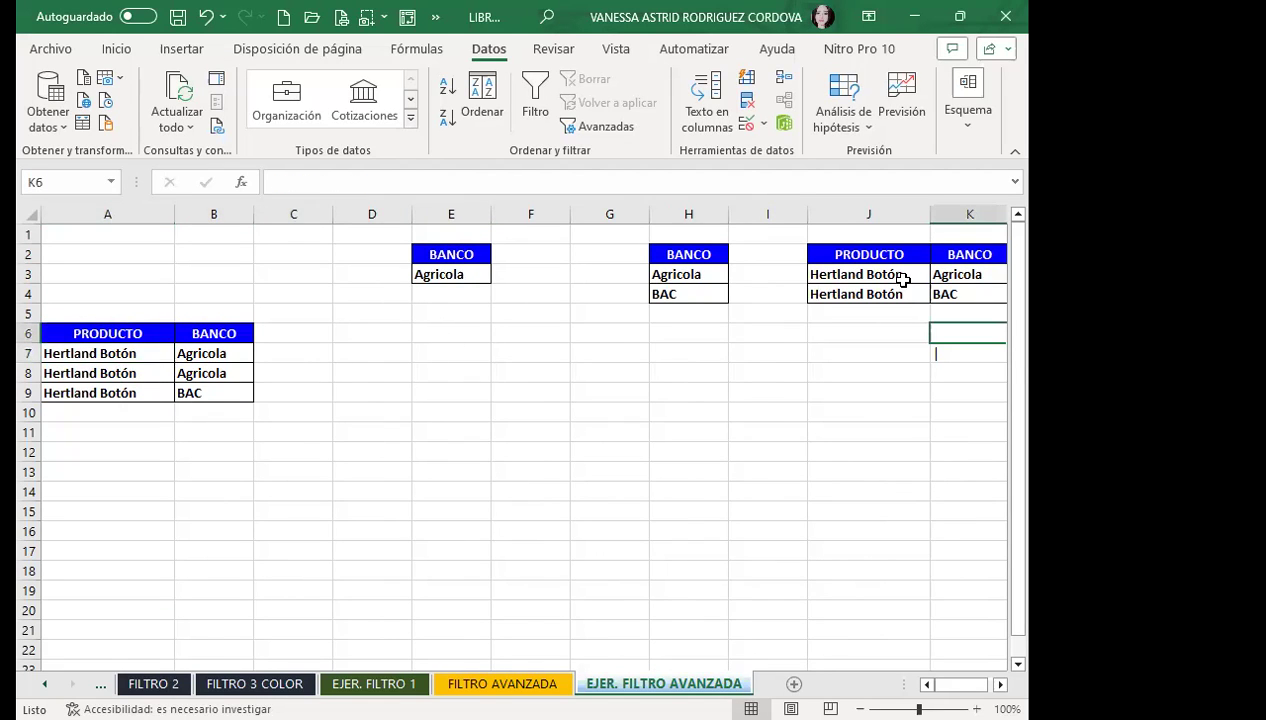
drag(906, 256, 960, 255)
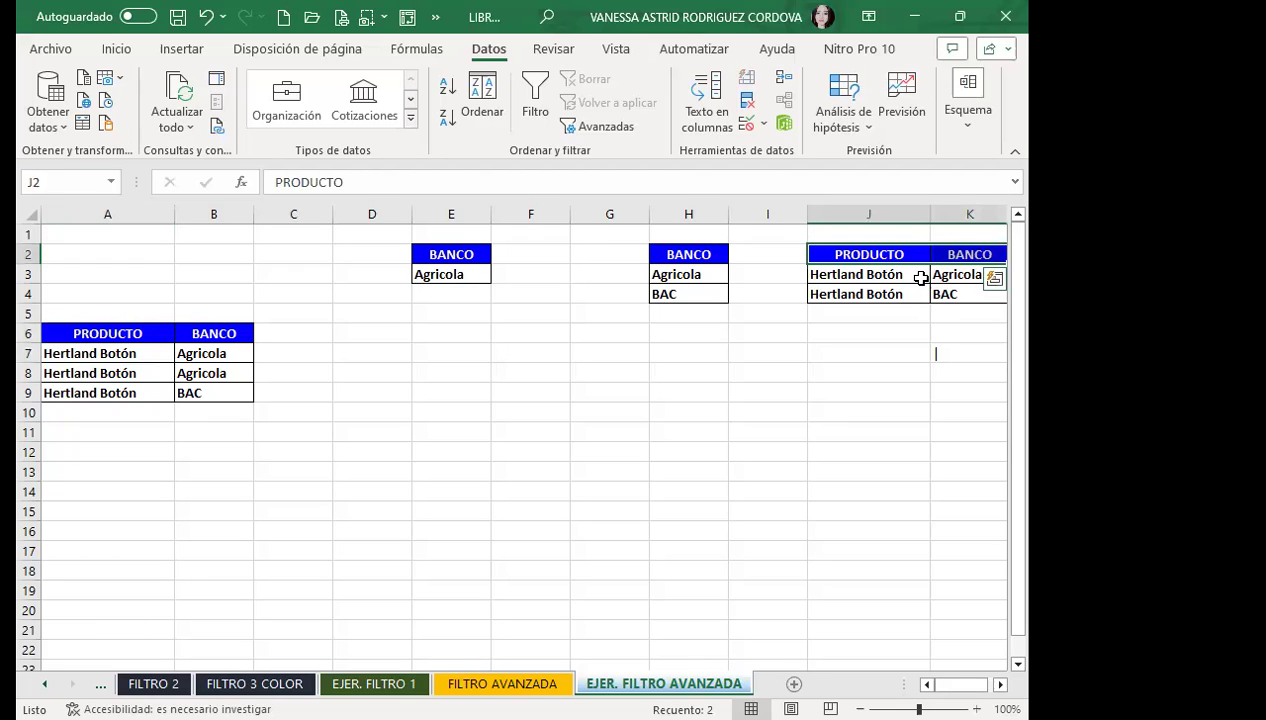
click(920, 277)
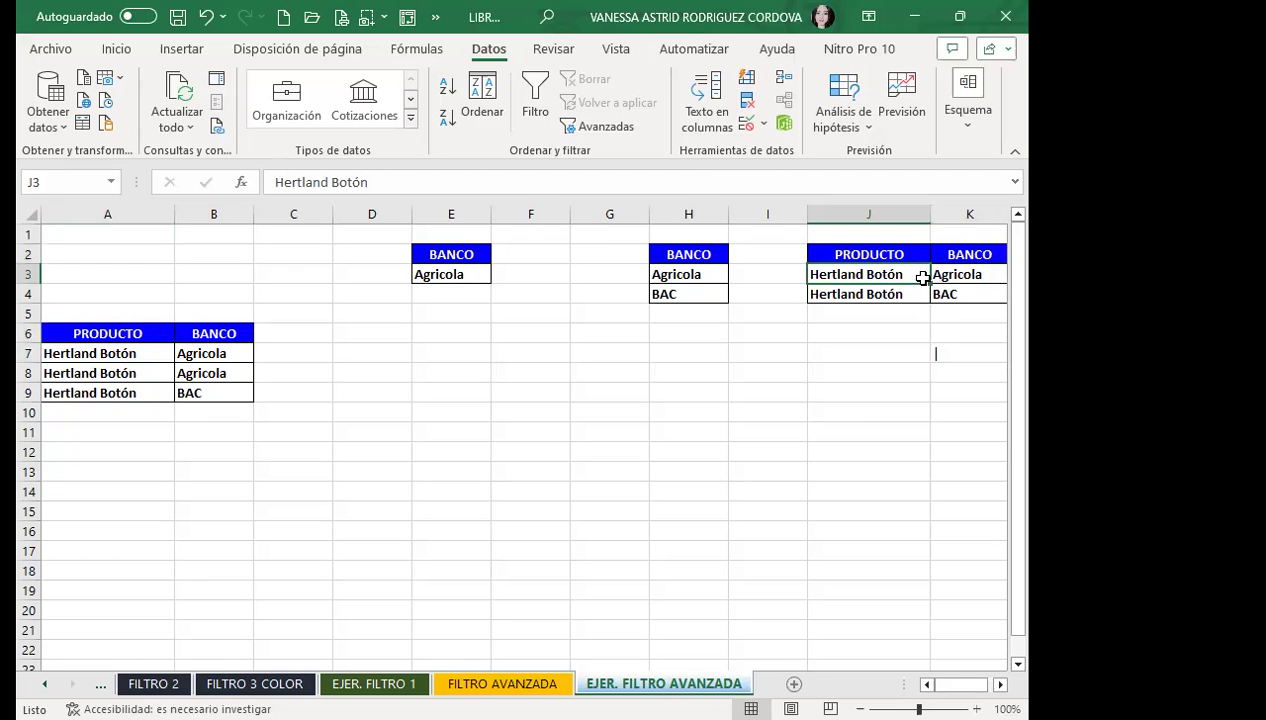
click(446, 331)
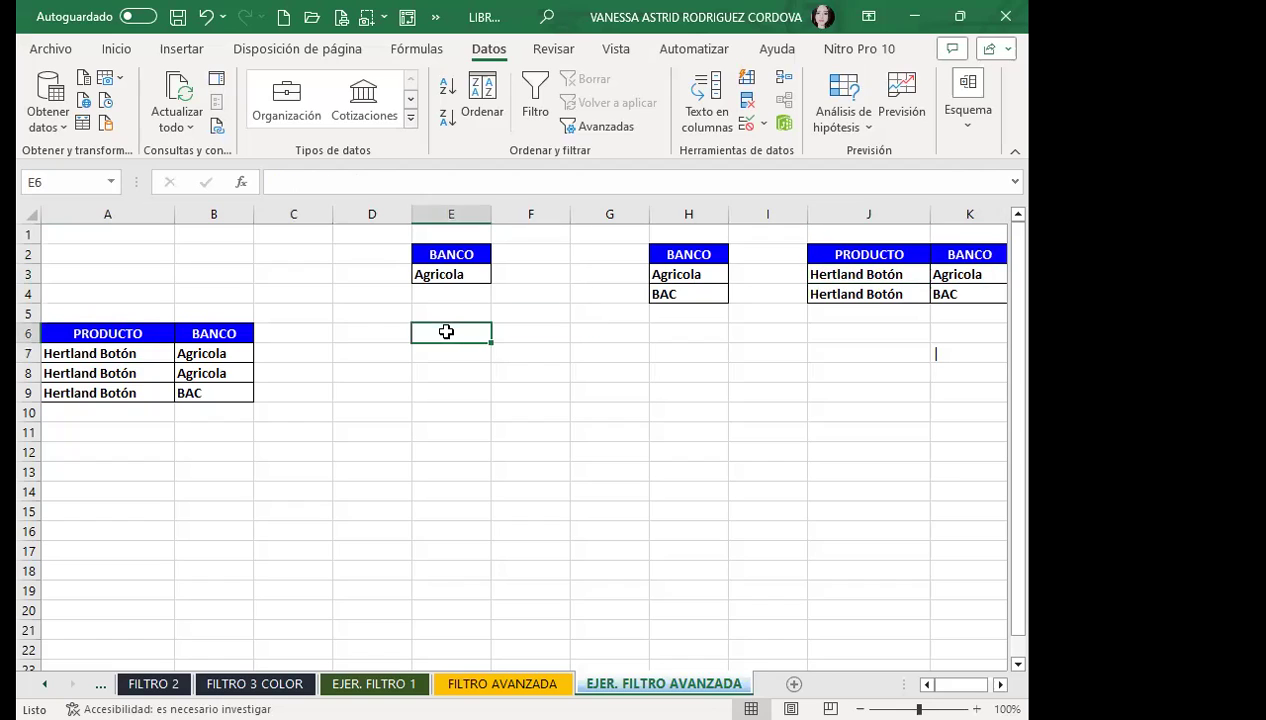
click(372, 315)
click(509, 318)
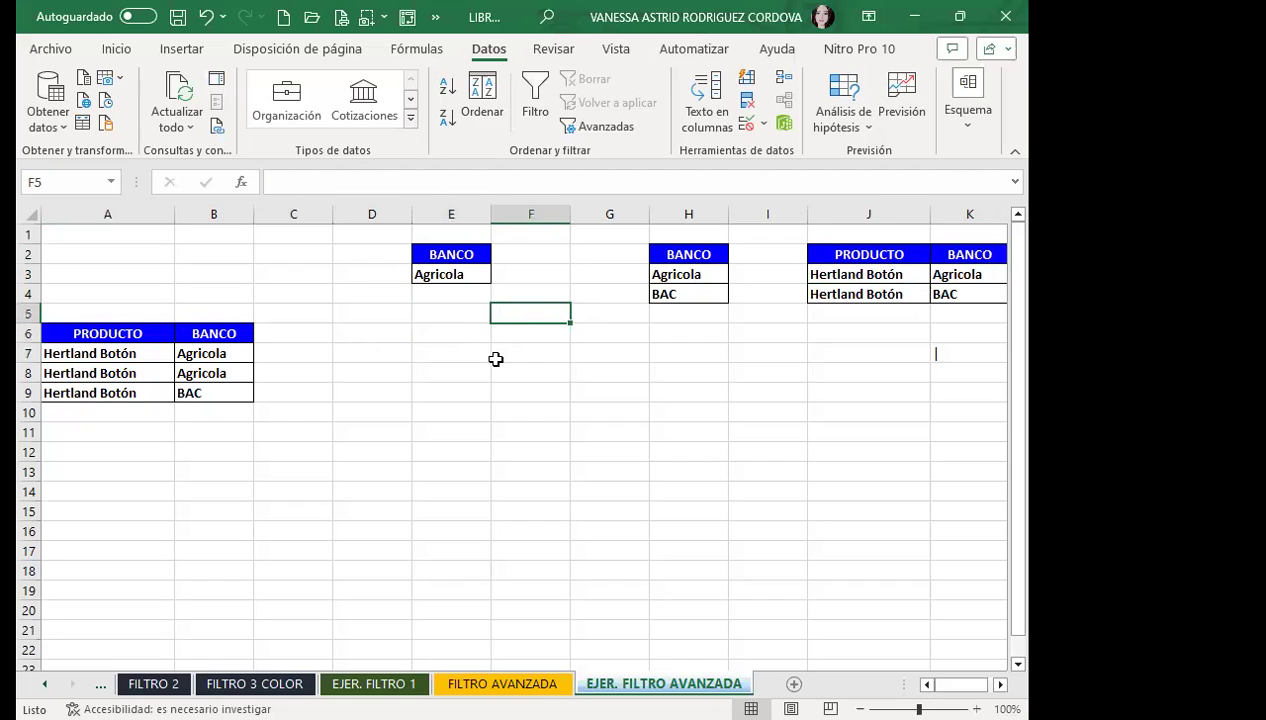
drag(413, 330, 408, 352)
click(389, 345)
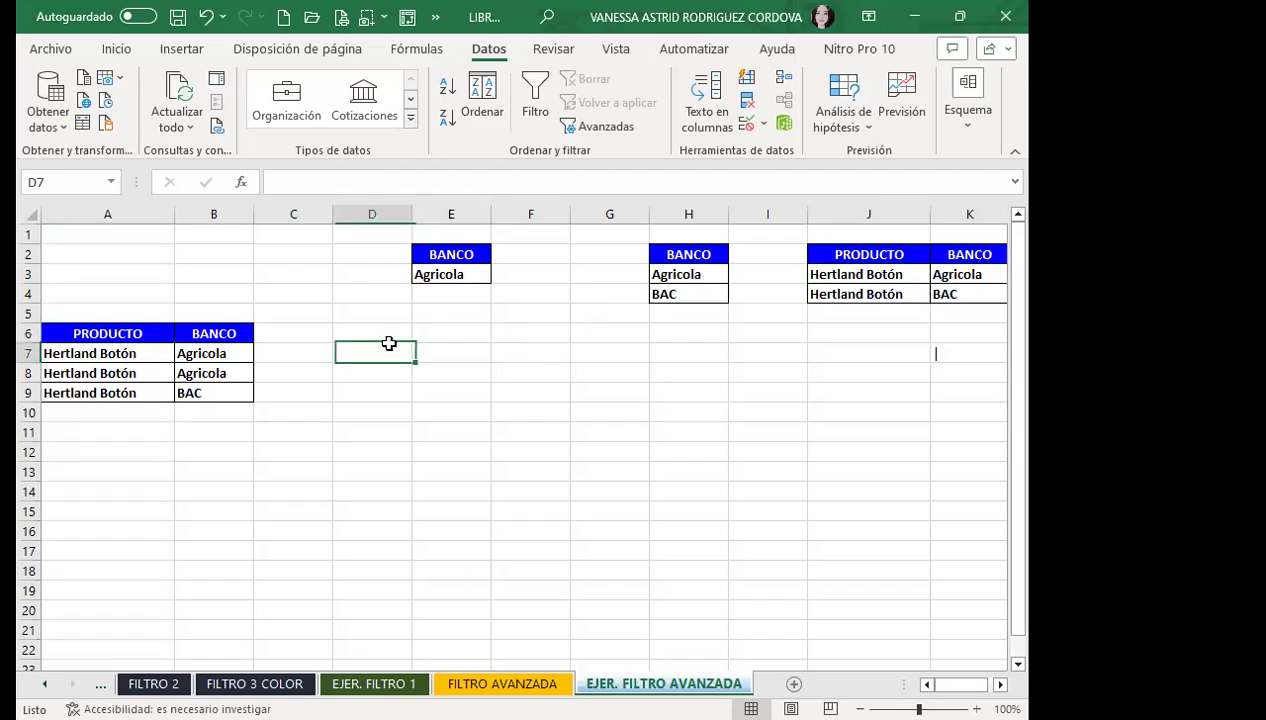
click(388, 332)
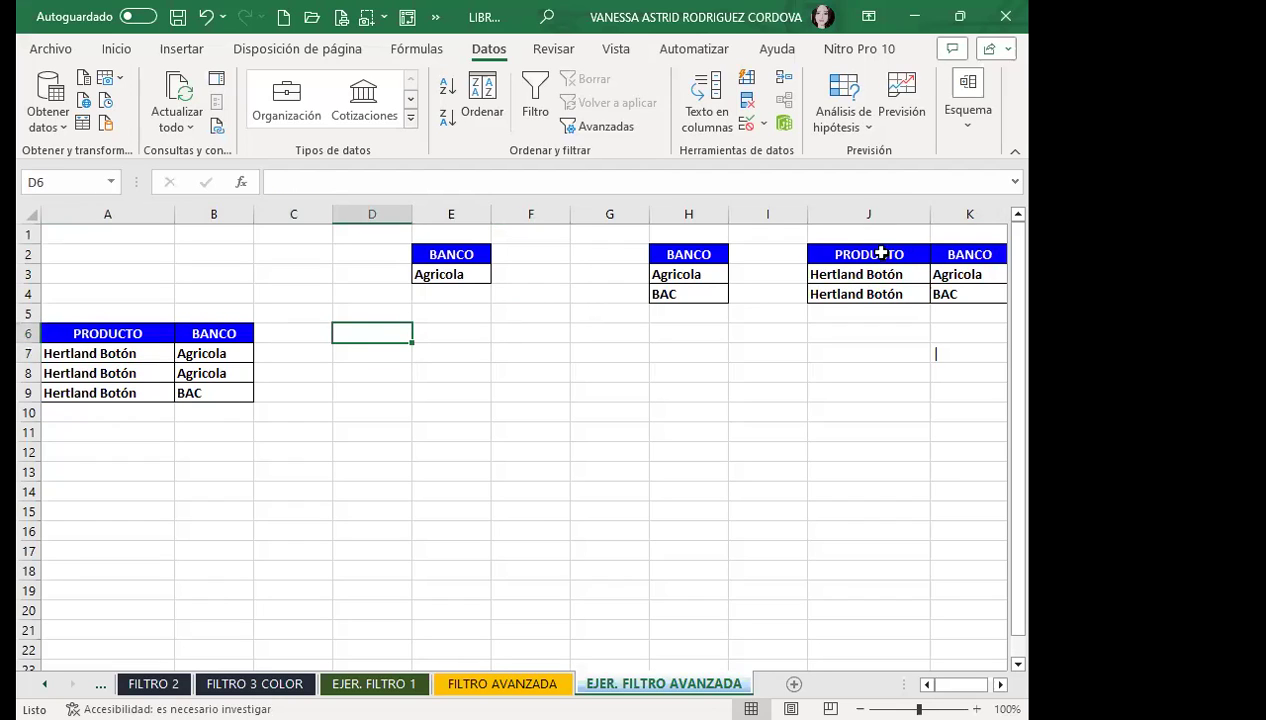
drag(860, 254, 953, 252)
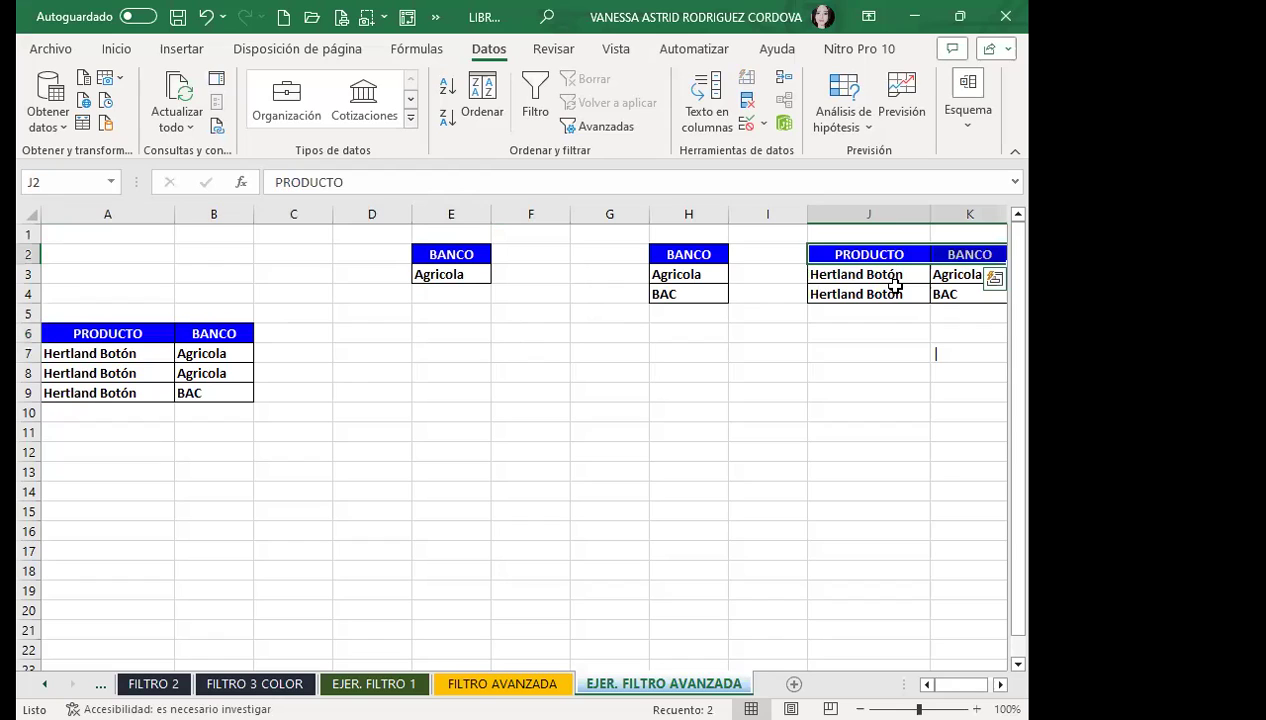
click(100, 330)
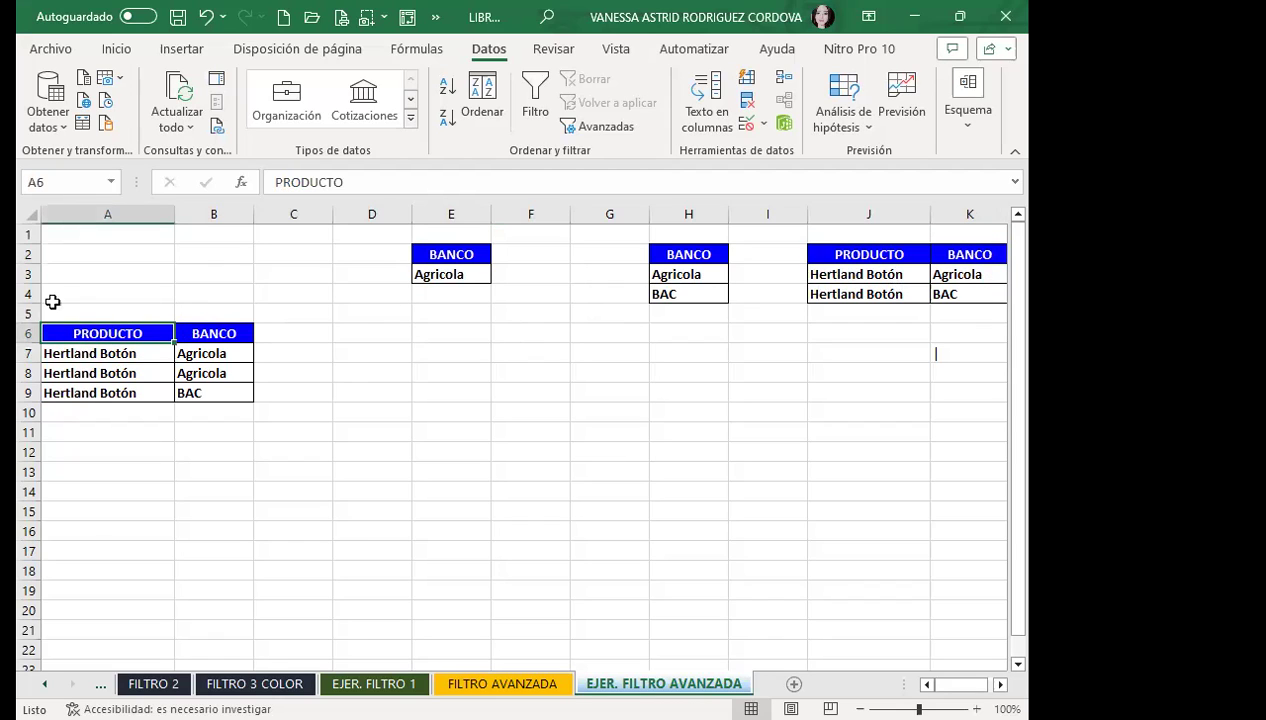
drag(94, 330, 213, 331)
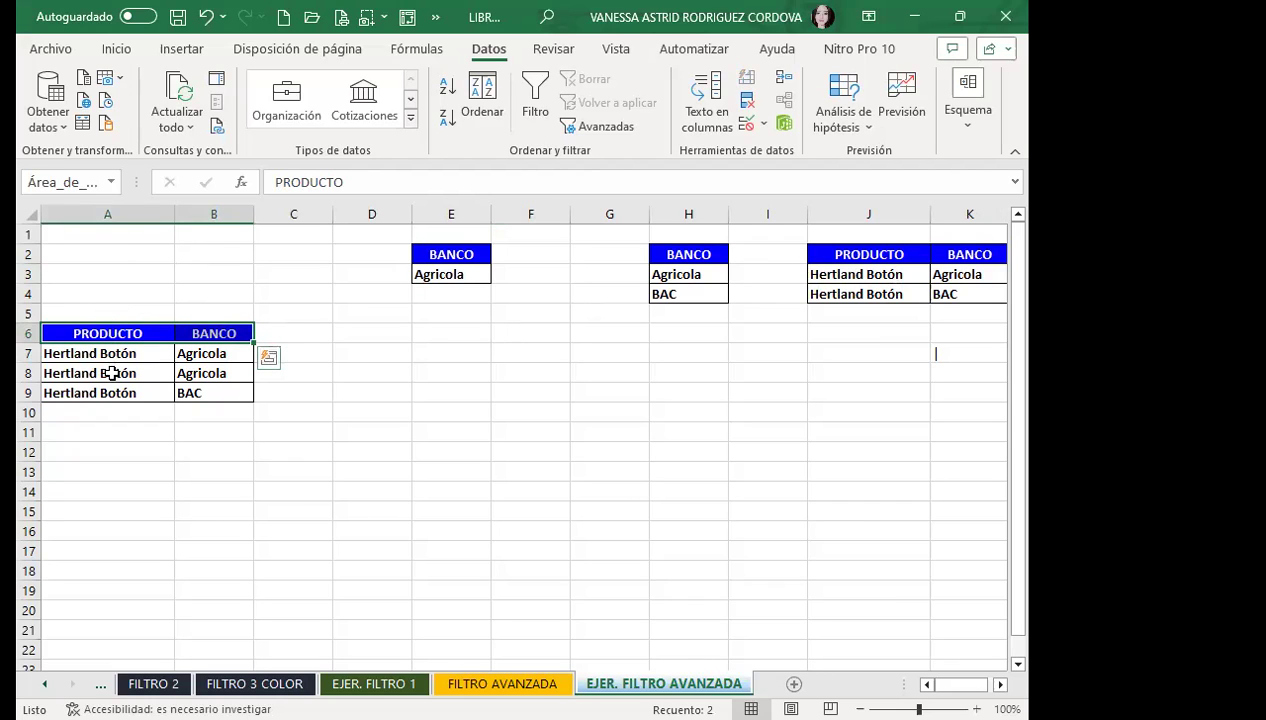
drag(82, 333, 203, 392)
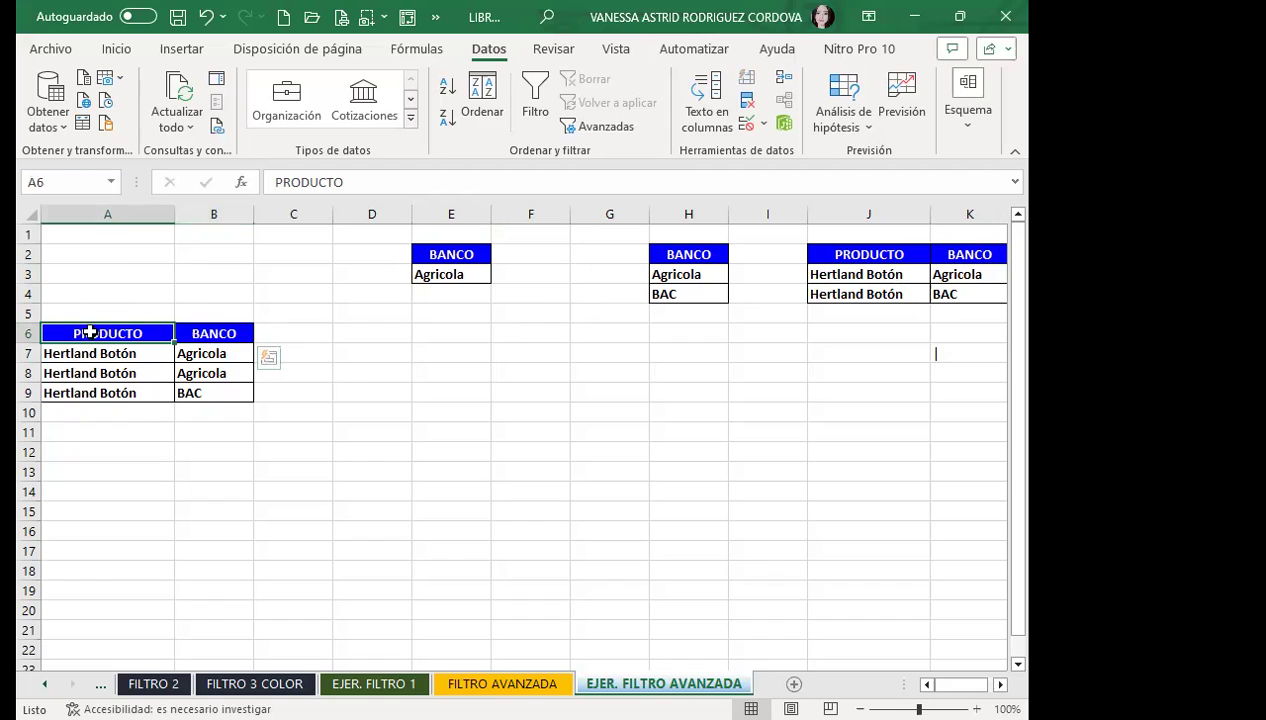
click(222, 370)
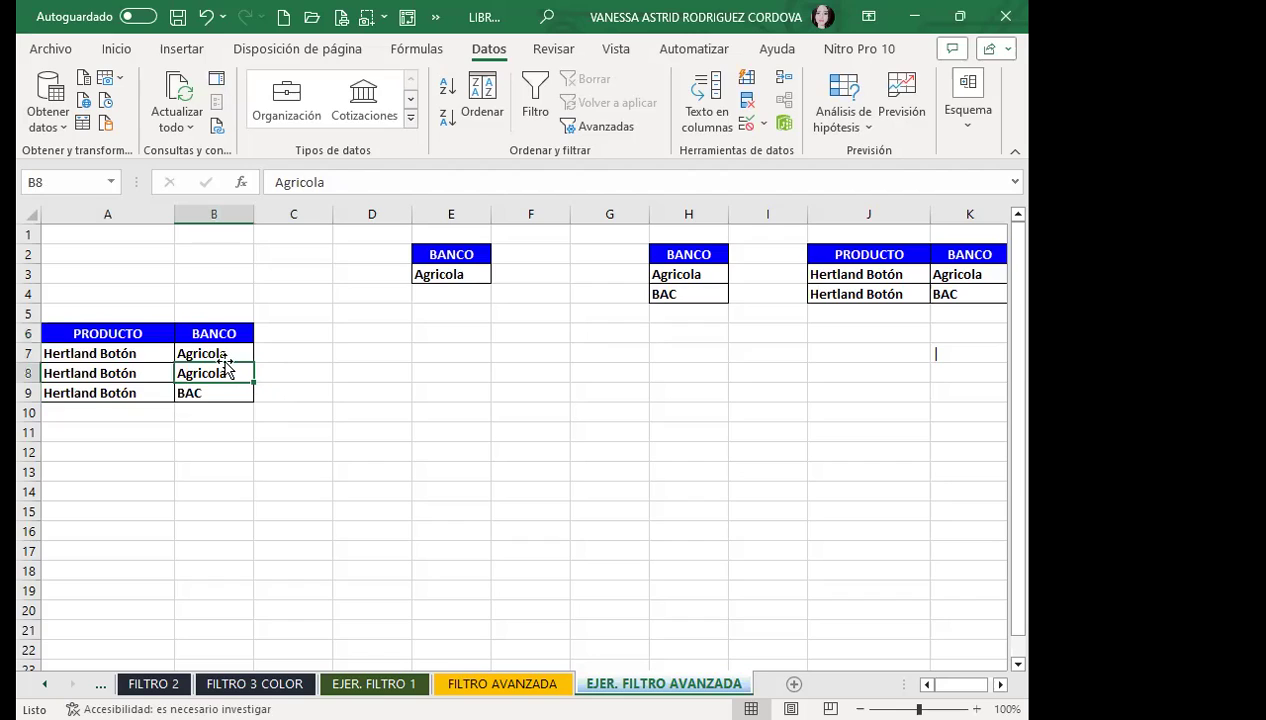
drag(92, 328, 196, 328)
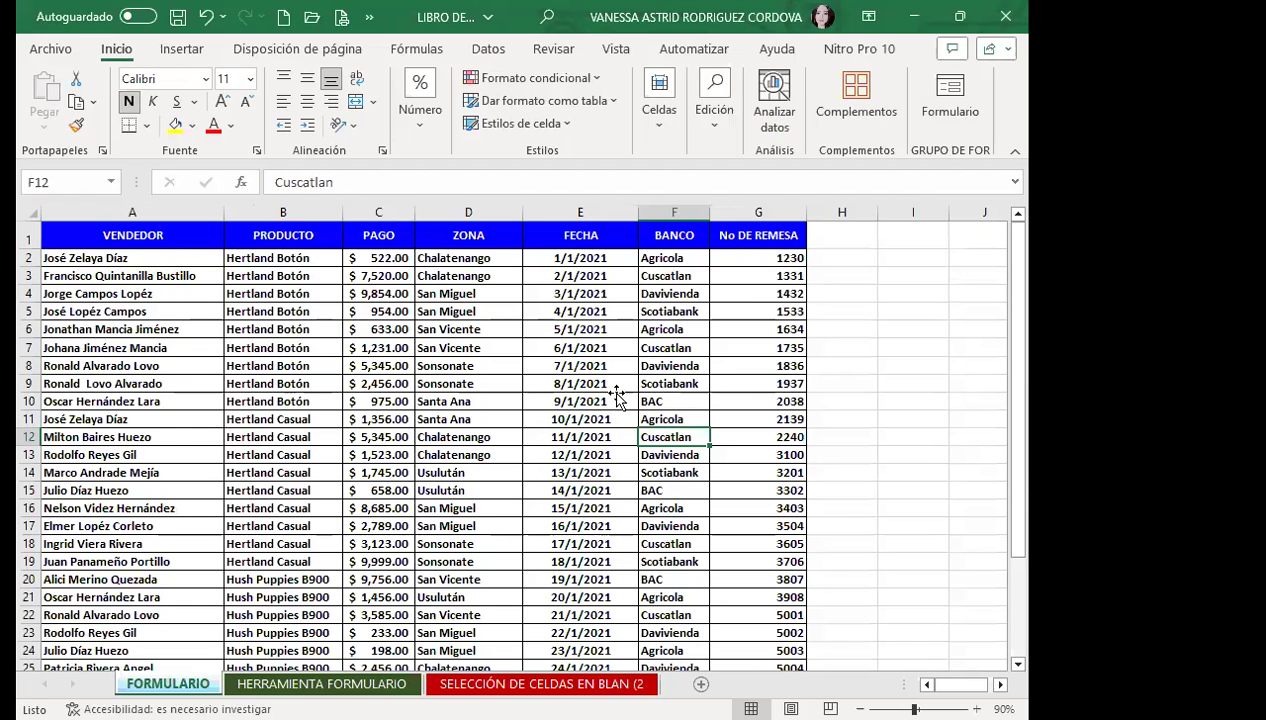
click(619, 398)
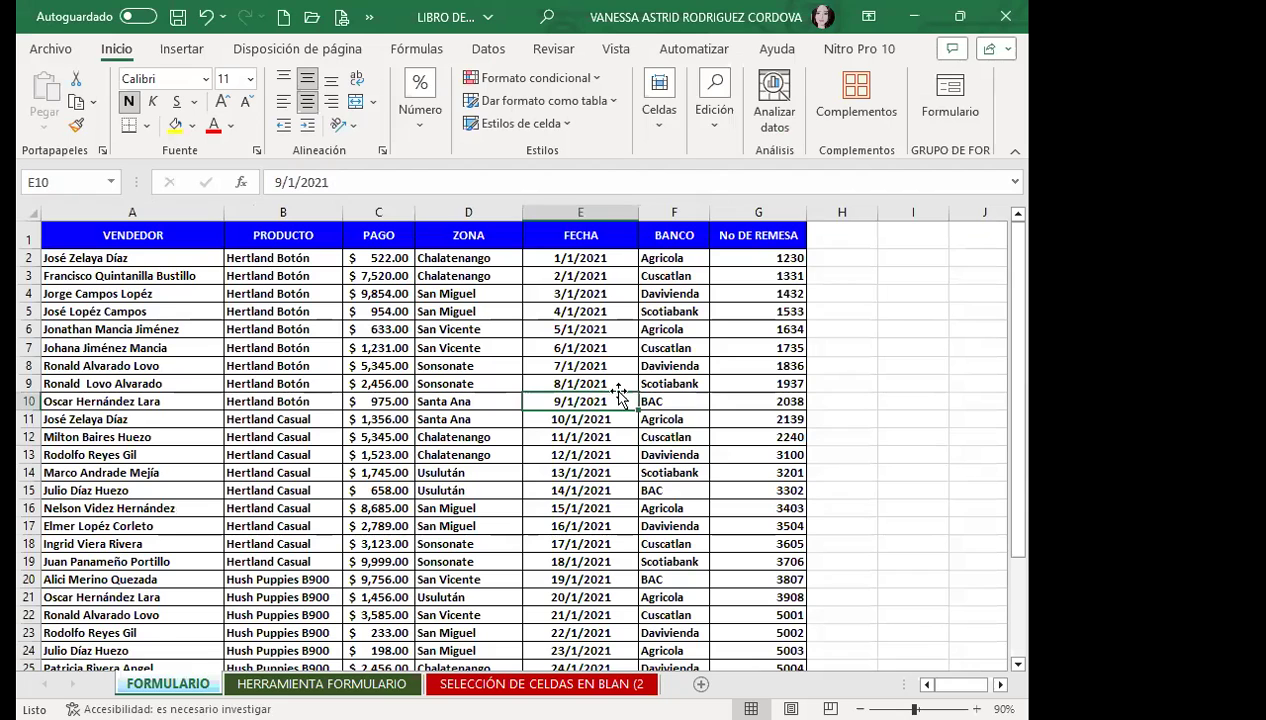
click(480, 490)
scroll(445, 505, down, 6)
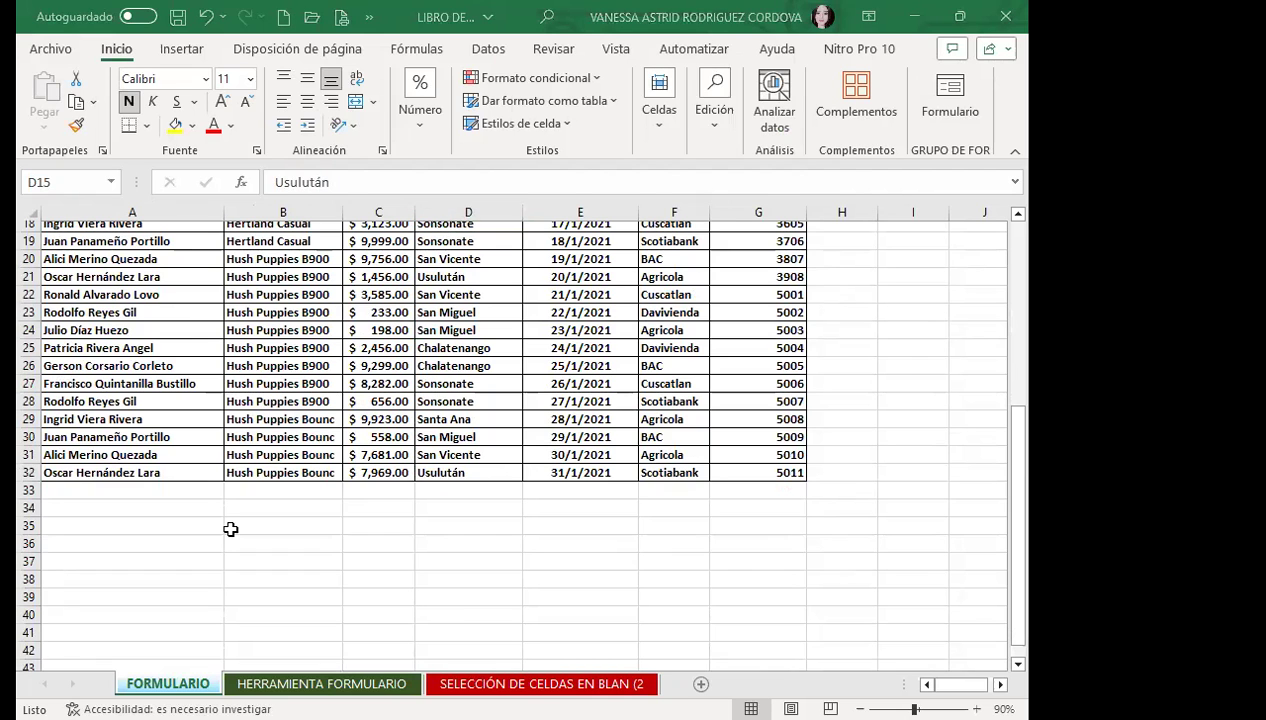
scroll(339, 513, up, 3)
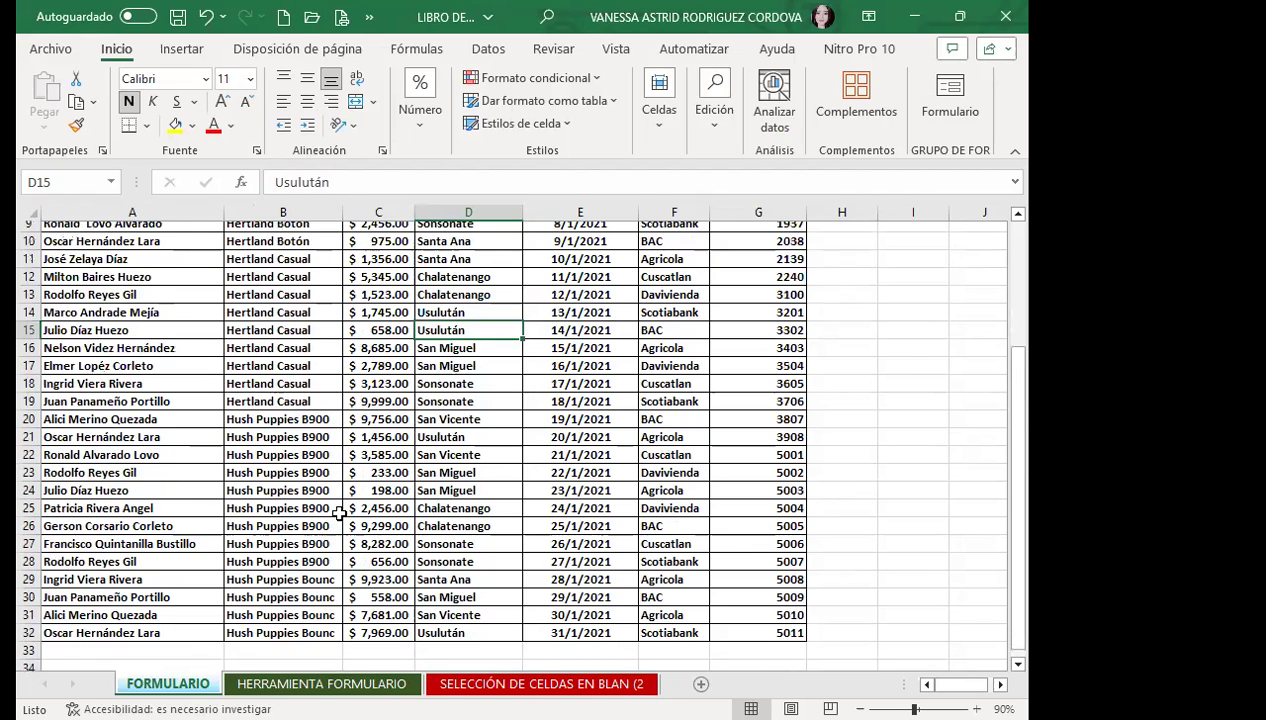
scroll(339, 513, up, 3)
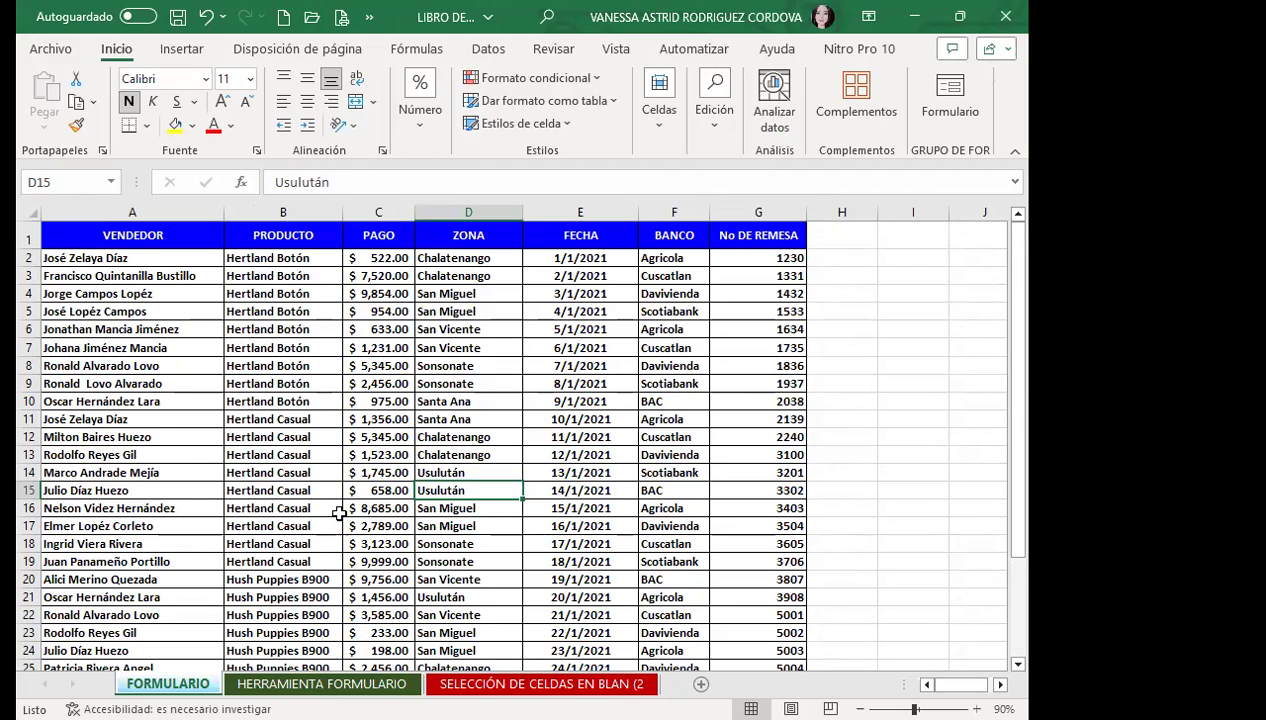
scroll(341, 466, down, 2)
scroll(341, 464, down, 2)
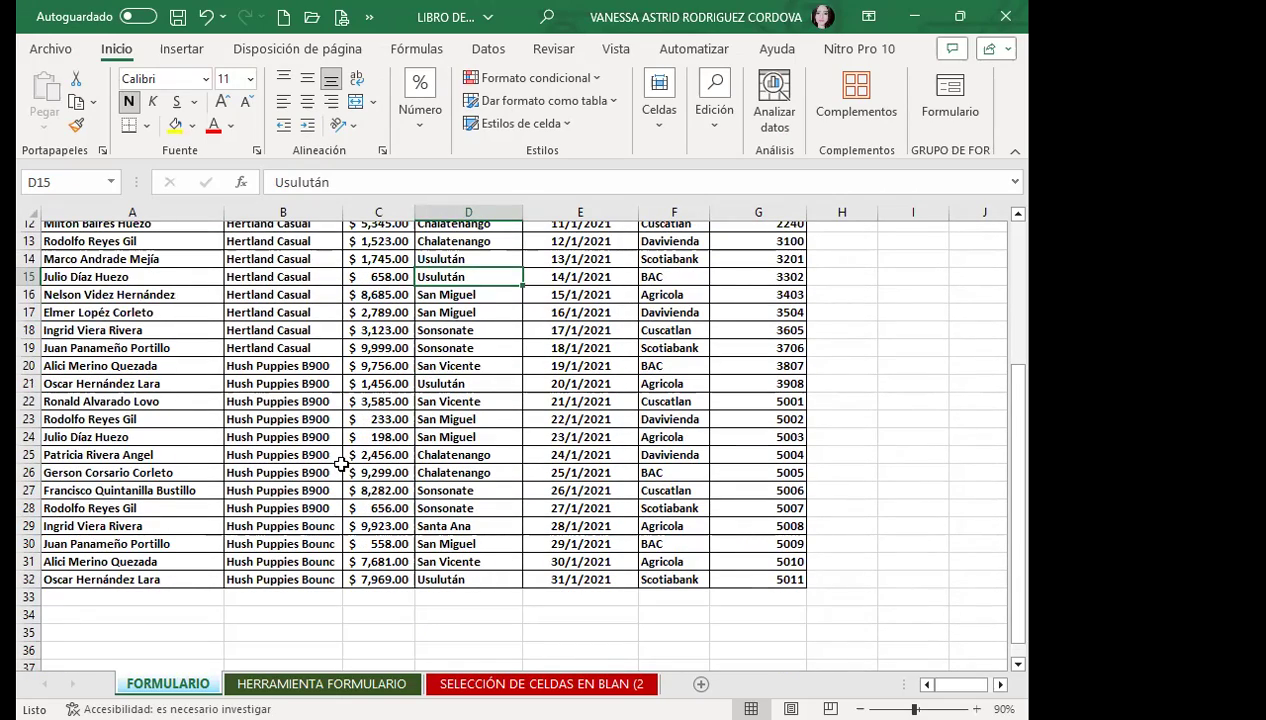
click(339, 437)
scroll(366, 436, up, 4)
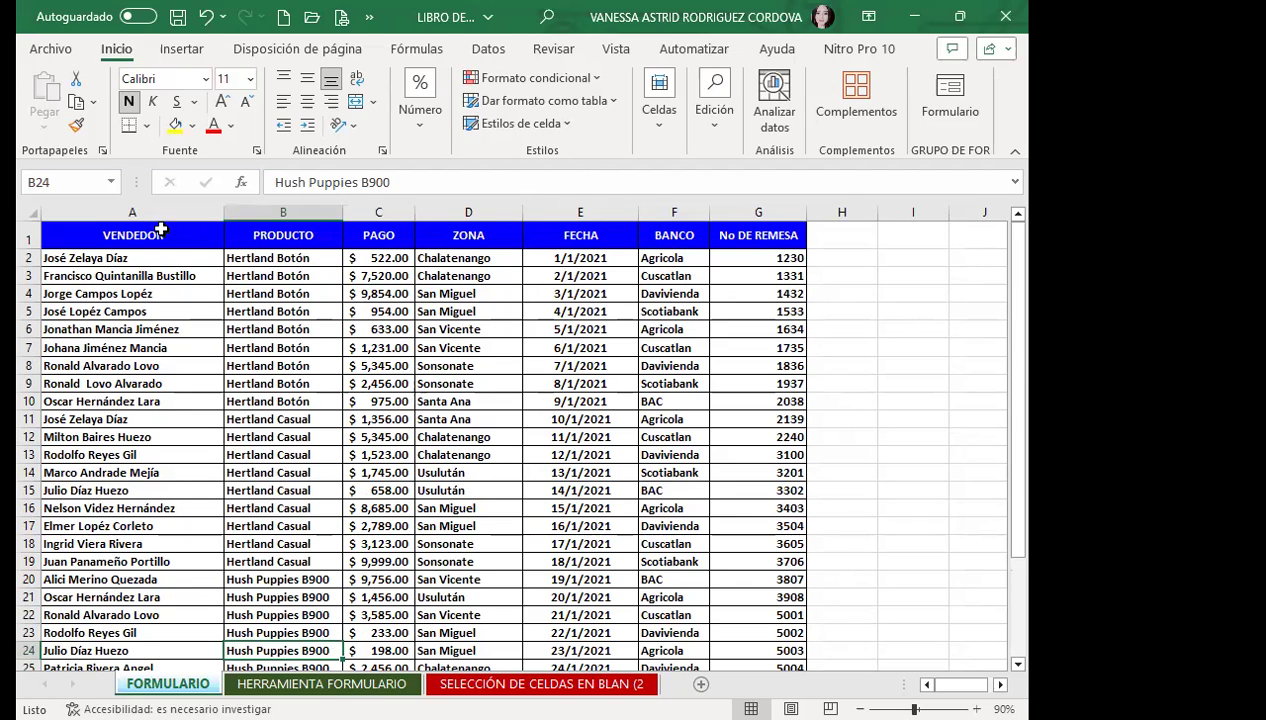
click(98, 228)
click(420, 472)
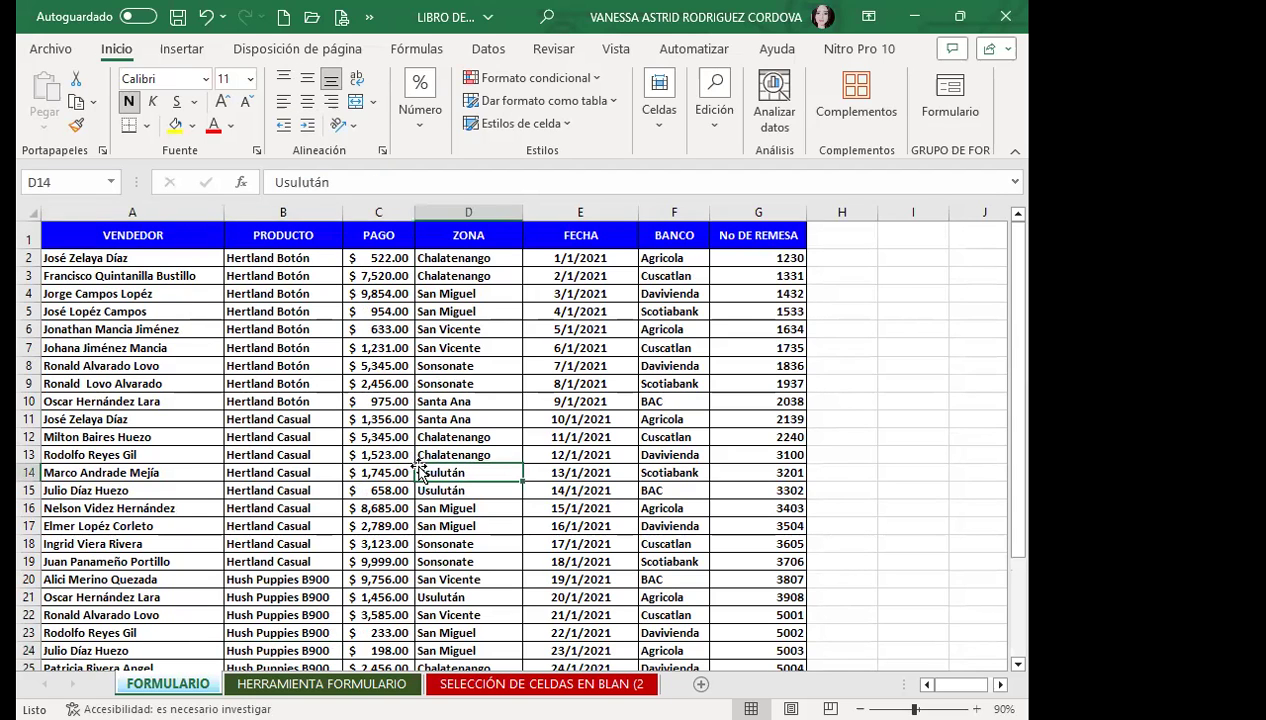
scroll(418, 430, down, 3)
scroll(494, 412, down, 3)
click(494, 415)
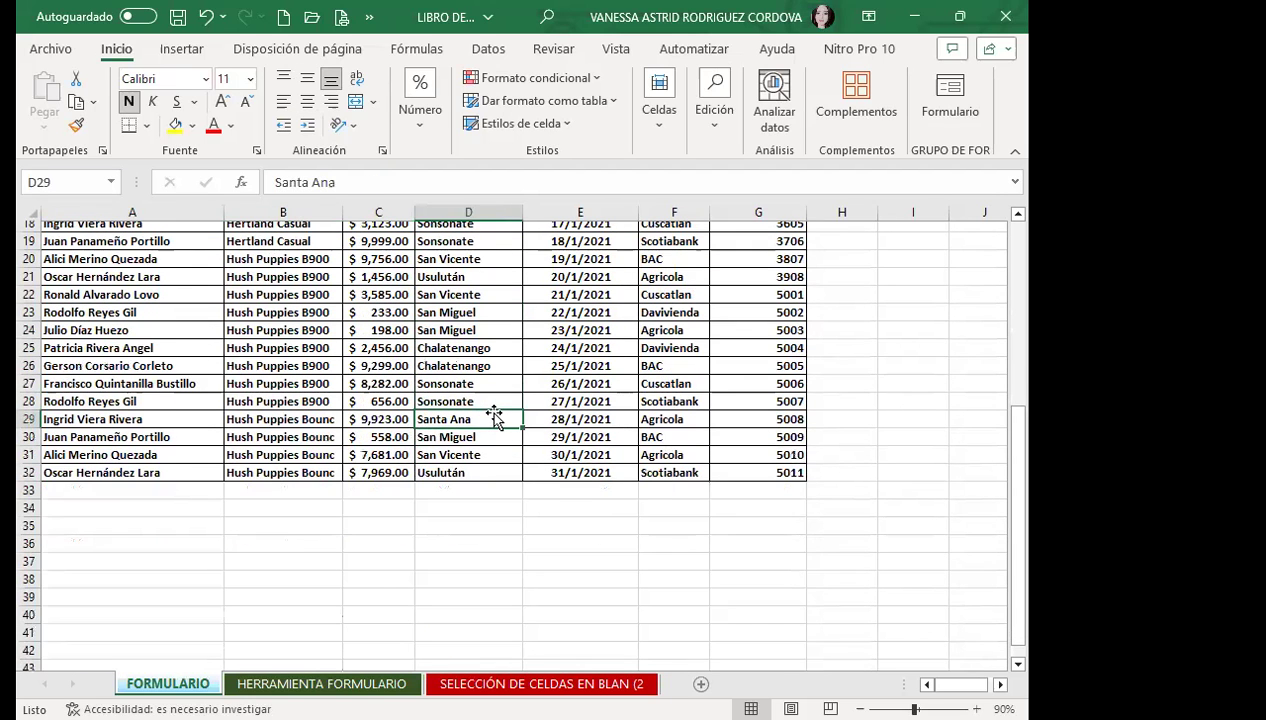
scroll(470, 410, up, 6)
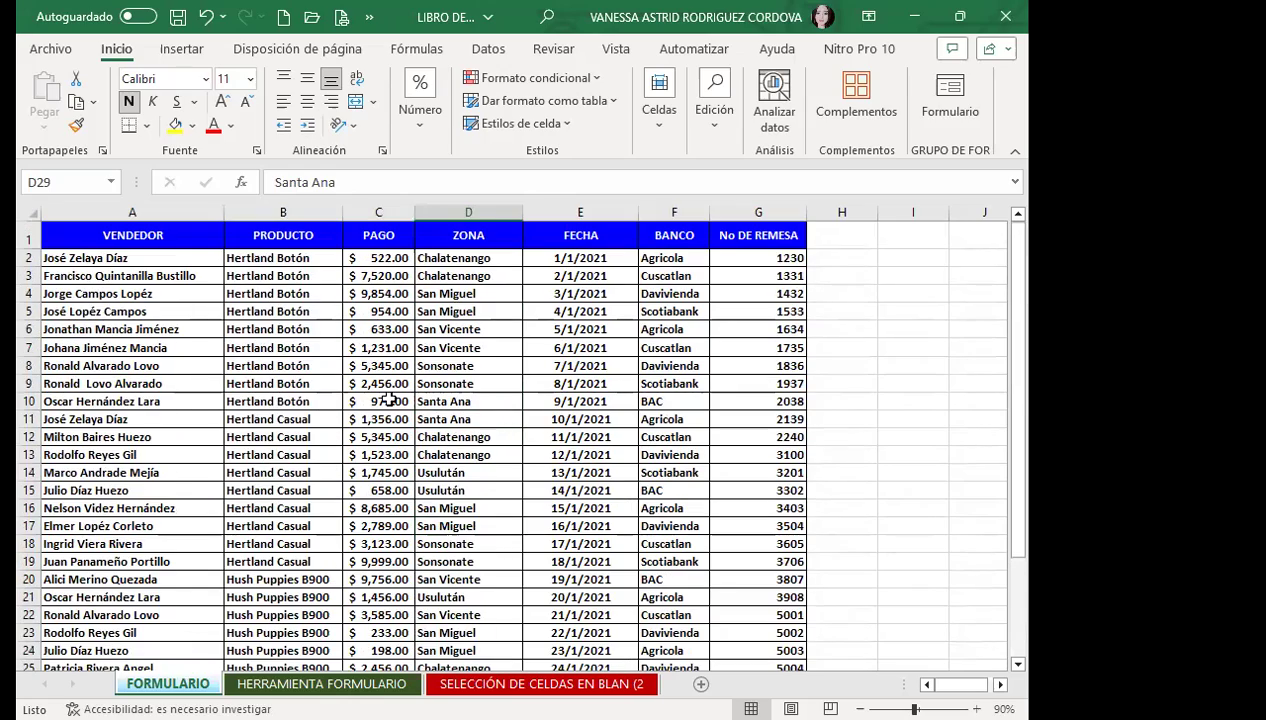
scroll(262, 398, down, 1)
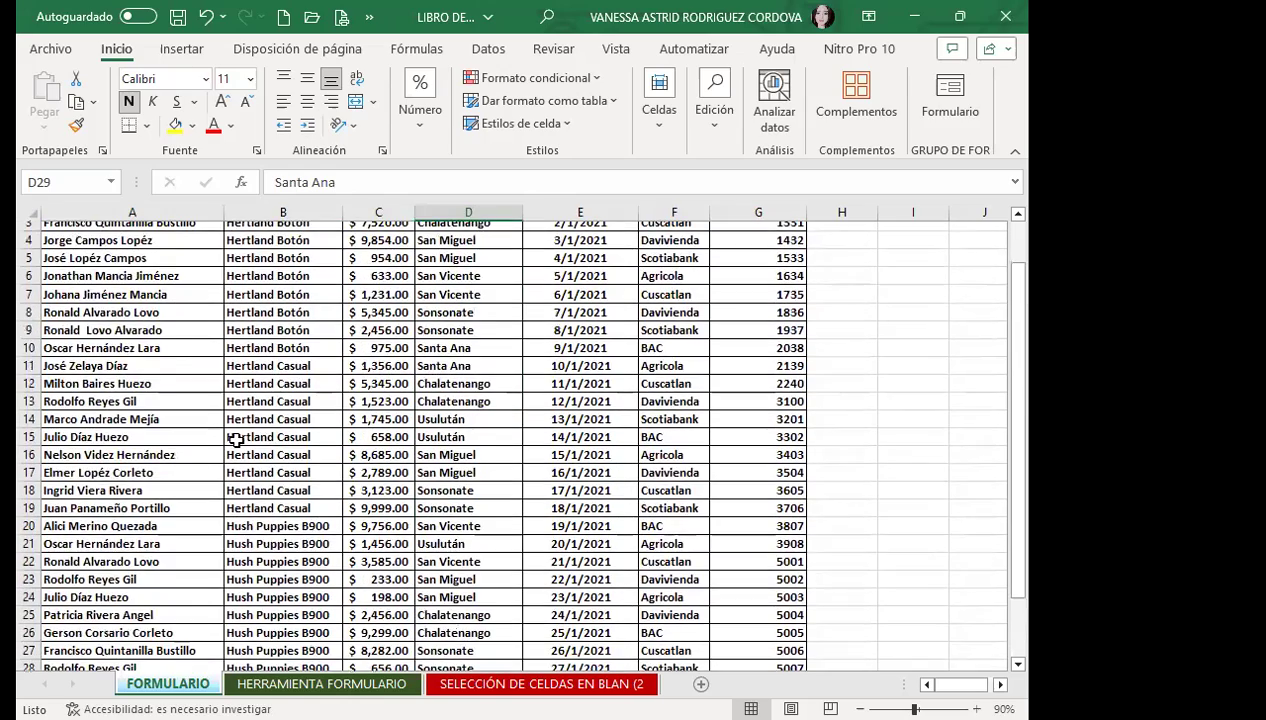
scroll(240, 432, up, 1)
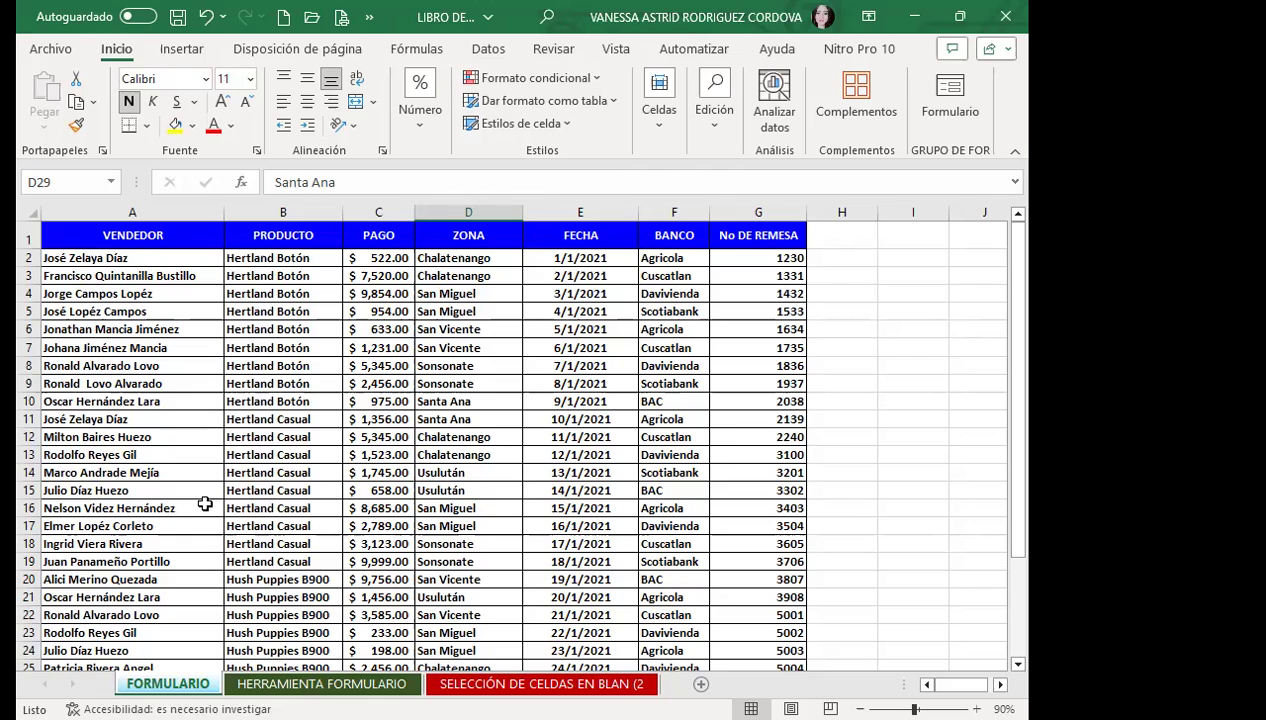
click(210, 420)
click(259, 401)
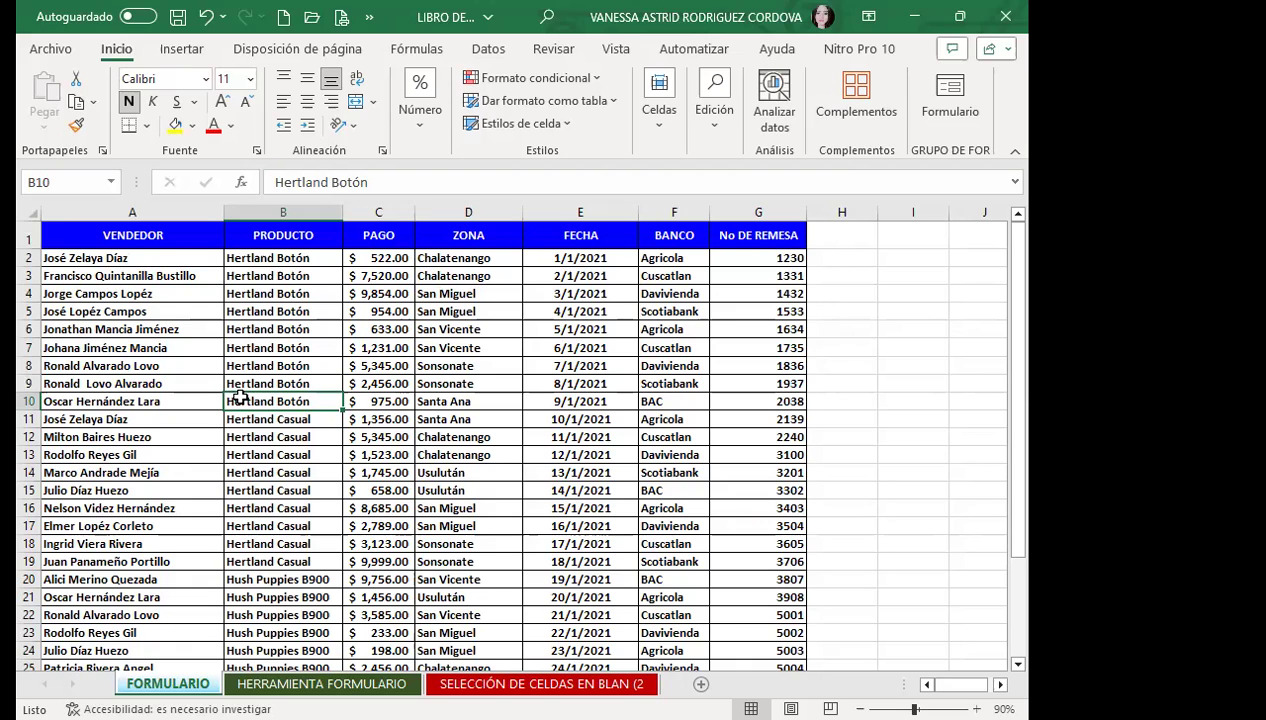
click(248, 386)
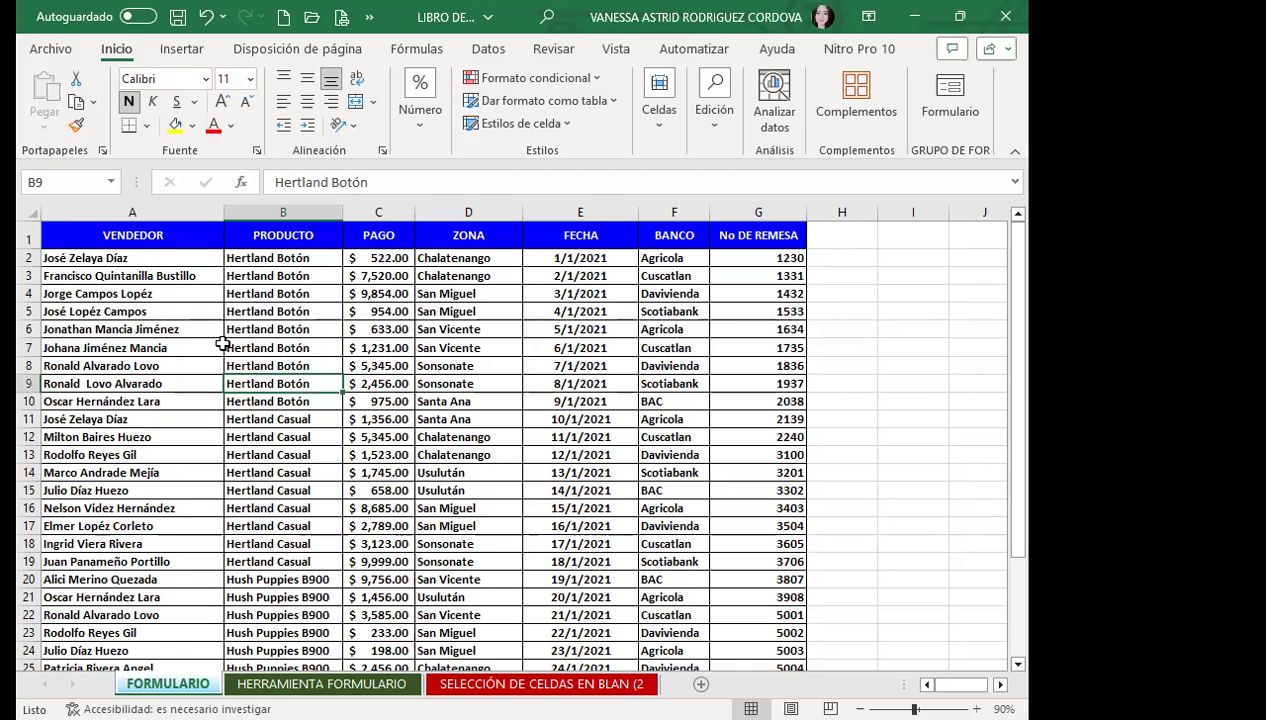
drag(282, 258, 770, 563)
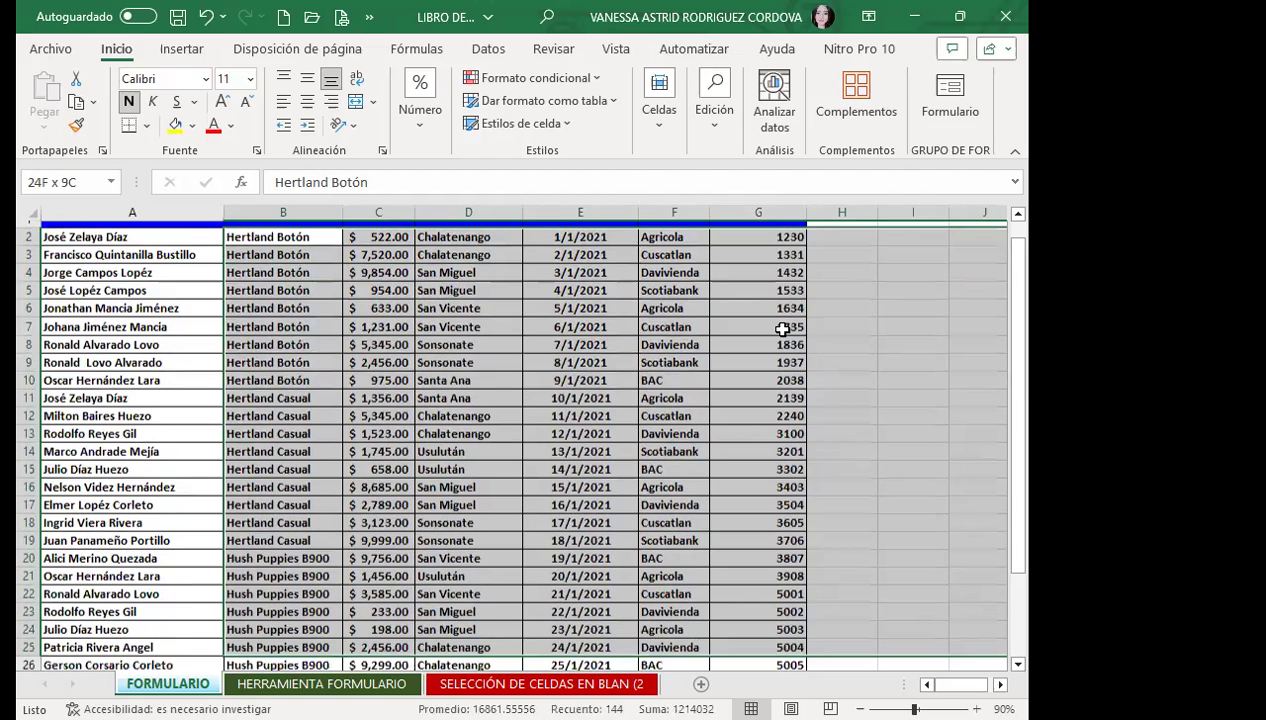
scroll(782, 328, down, 1)
key(Delete)
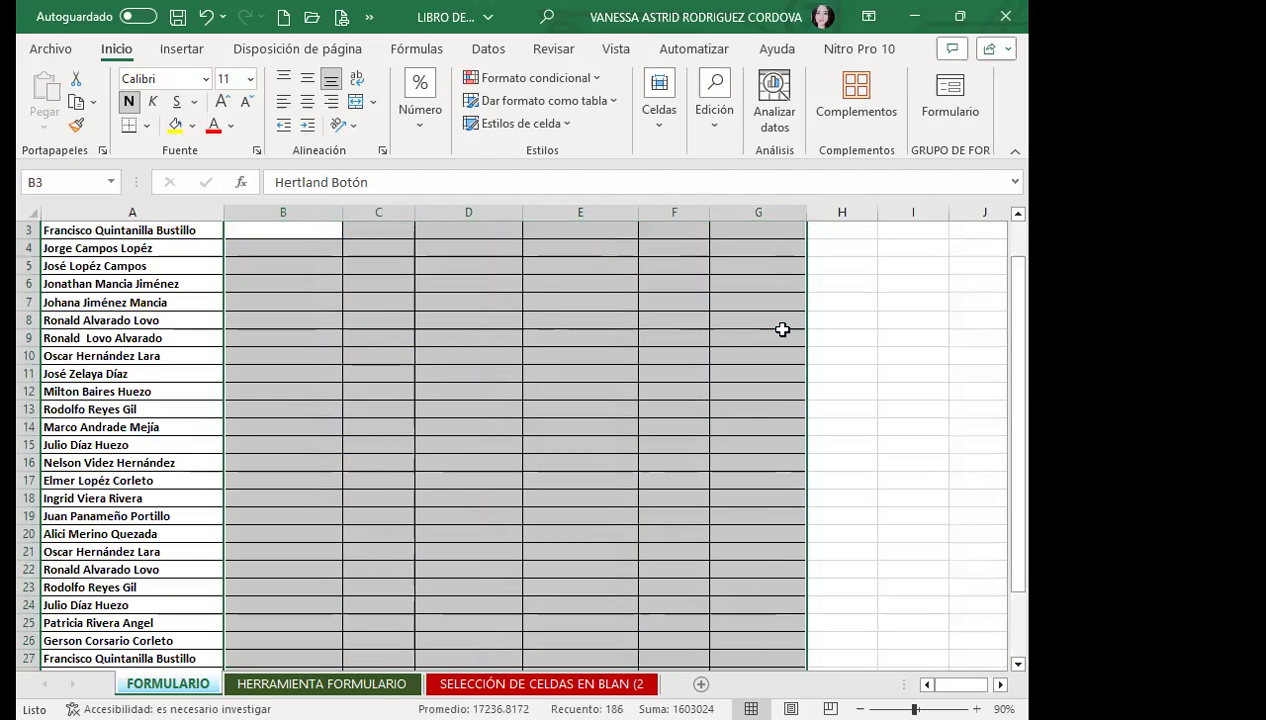
scroll(388, 432, up, 1)
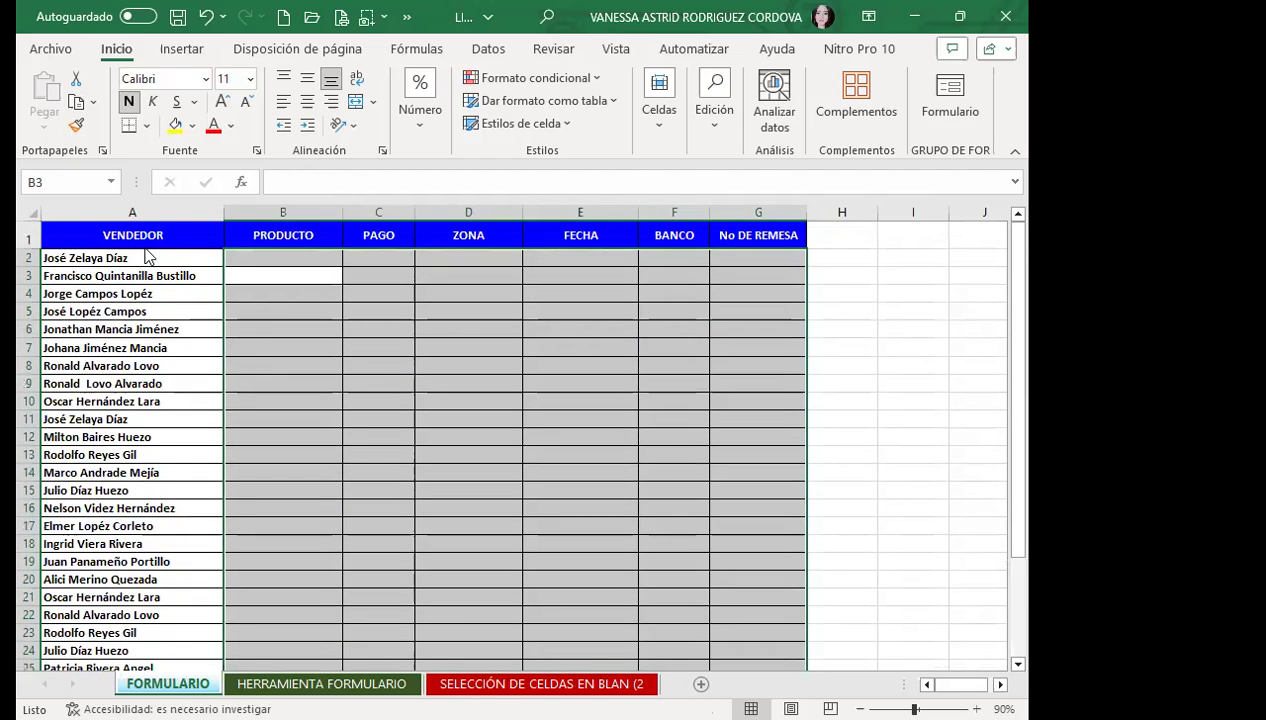
drag(243, 362, 148, 254)
click(659, 344)
click(113, 257)
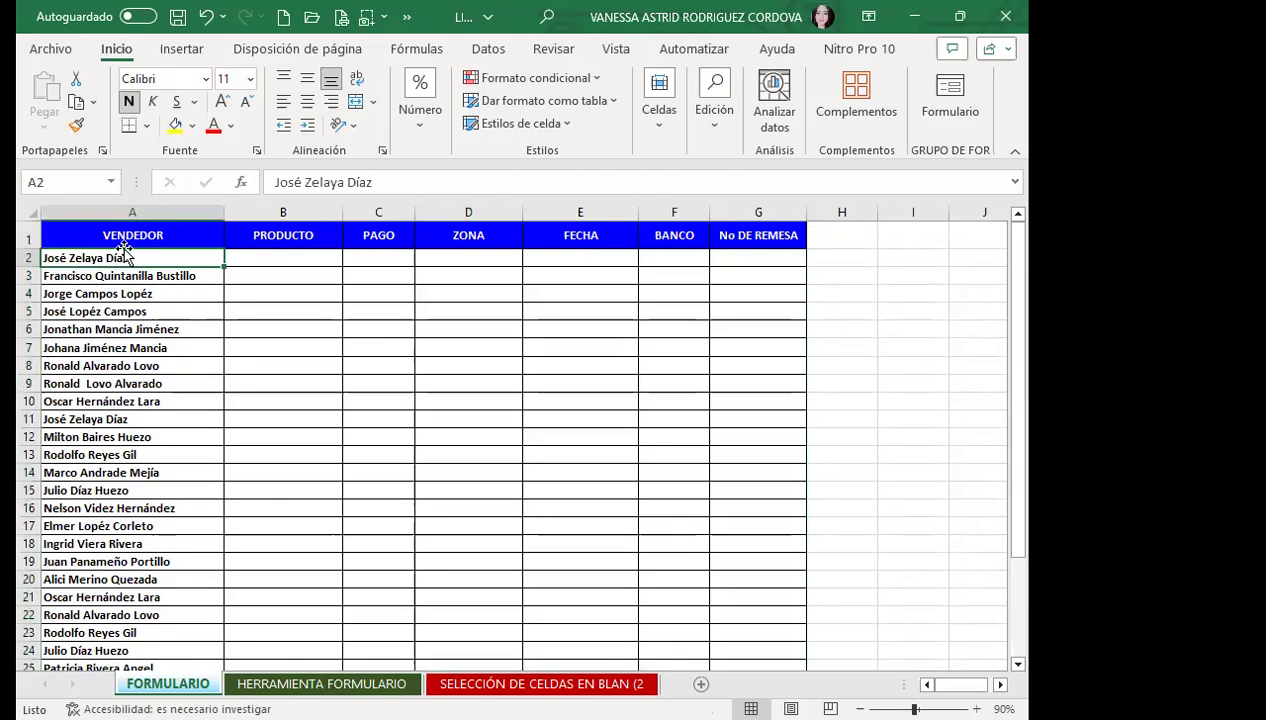
scroll(158, 292, down, 1)
scroll(153, 313, up, 1)
scroll(170, 376, down, 3)
scroll(170, 378, down, 7)
scroll(172, 378, up, 7)
scroll(180, 372, up, 3)
scroll(138, 506, down, 6)
scroll(254, 514, up, 4)
scroll(183, 418, up, 2)
scroll(100, 590, down, 3)
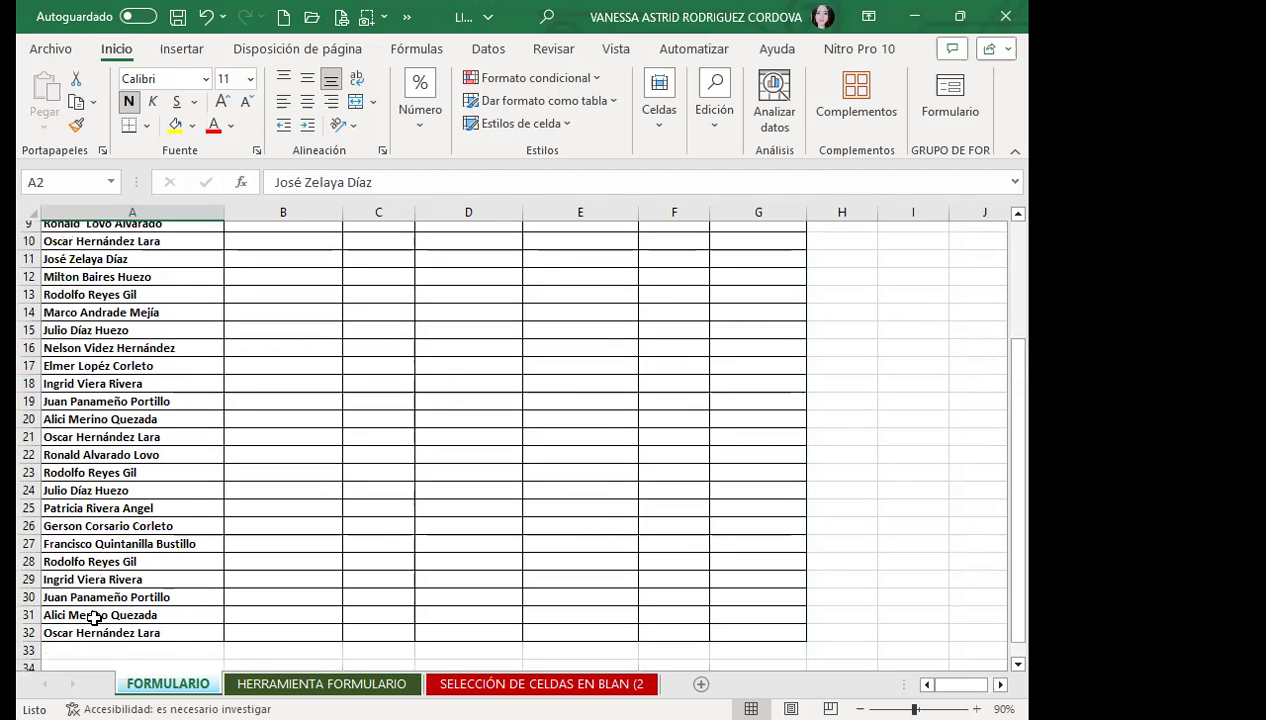
scroll(90, 590, down, 1)
click(142, 490)
scroll(147, 430, up, 4)
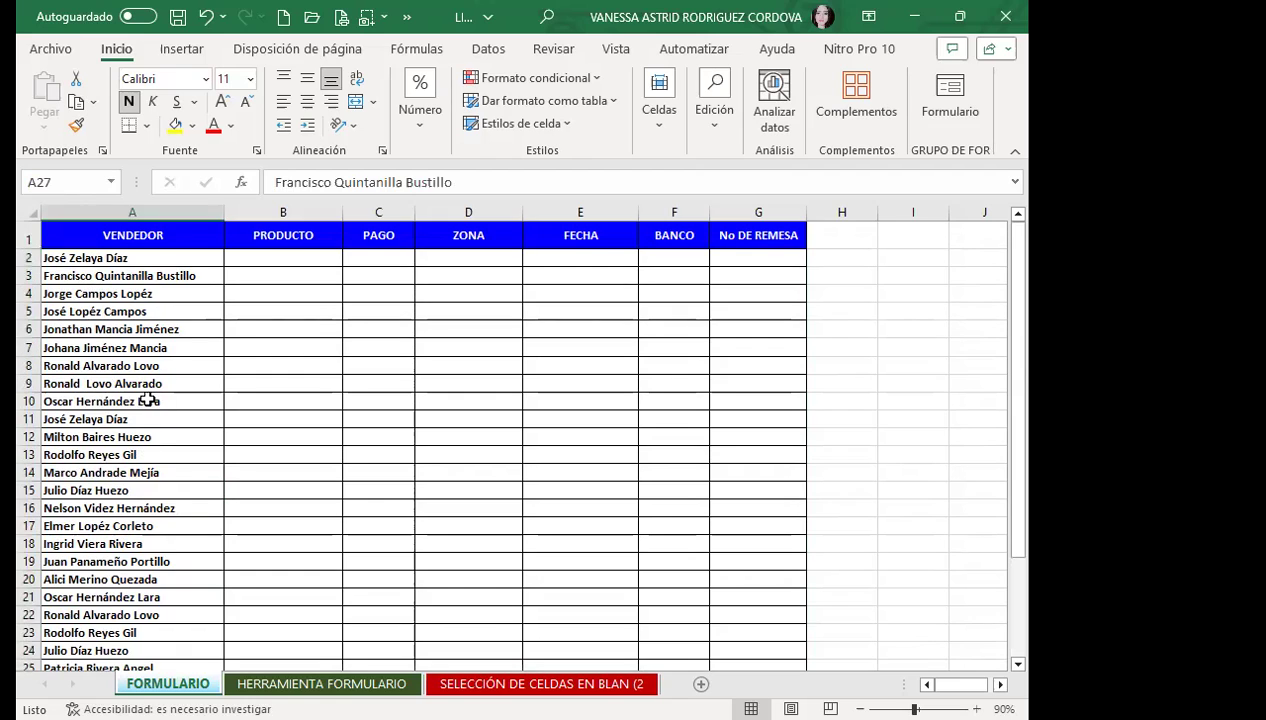
click(147, 401)
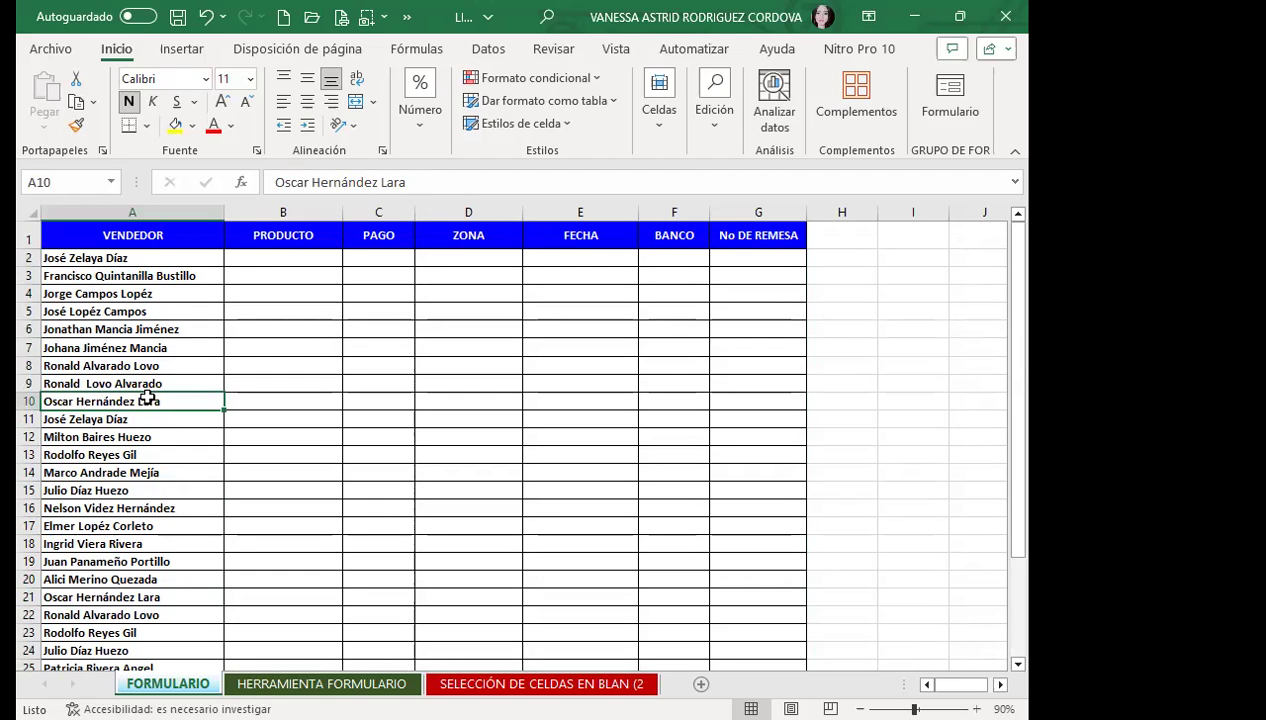
click(147, 365)
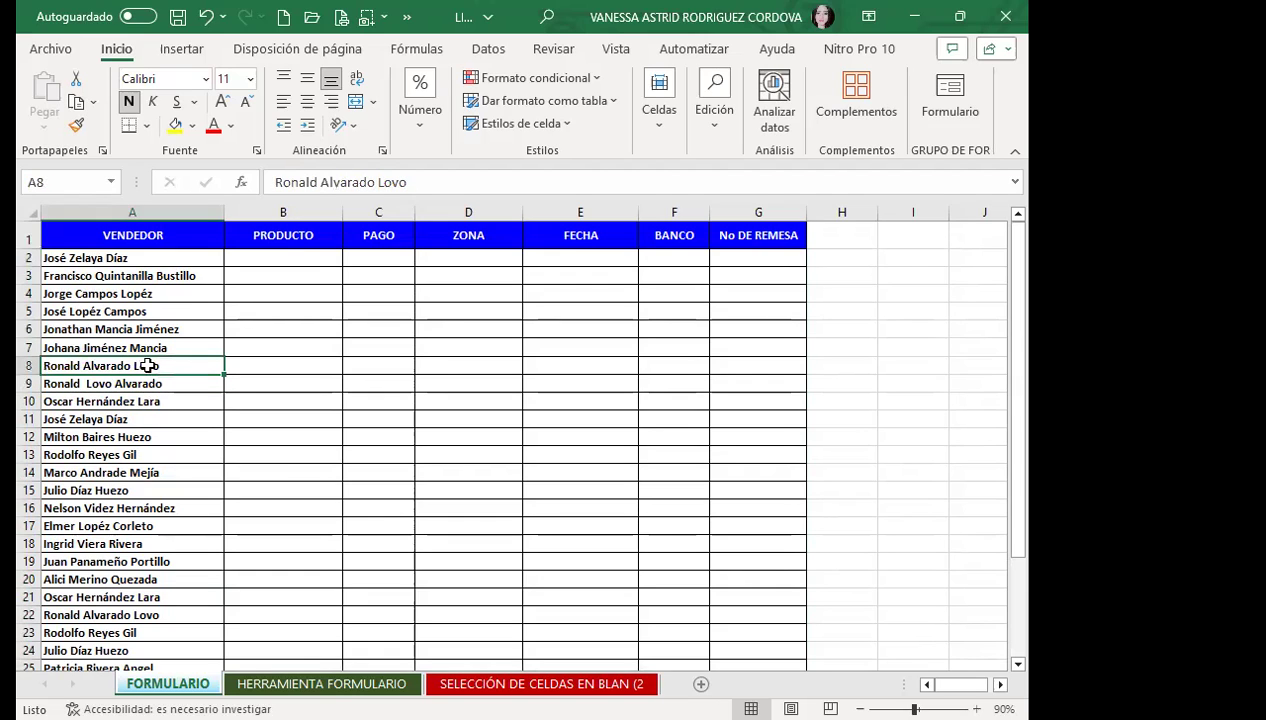
mouse_move(100, 401)
mouse_down()
mouse_move(798, 401)
mouse_move(199, 401)
mouse_up()
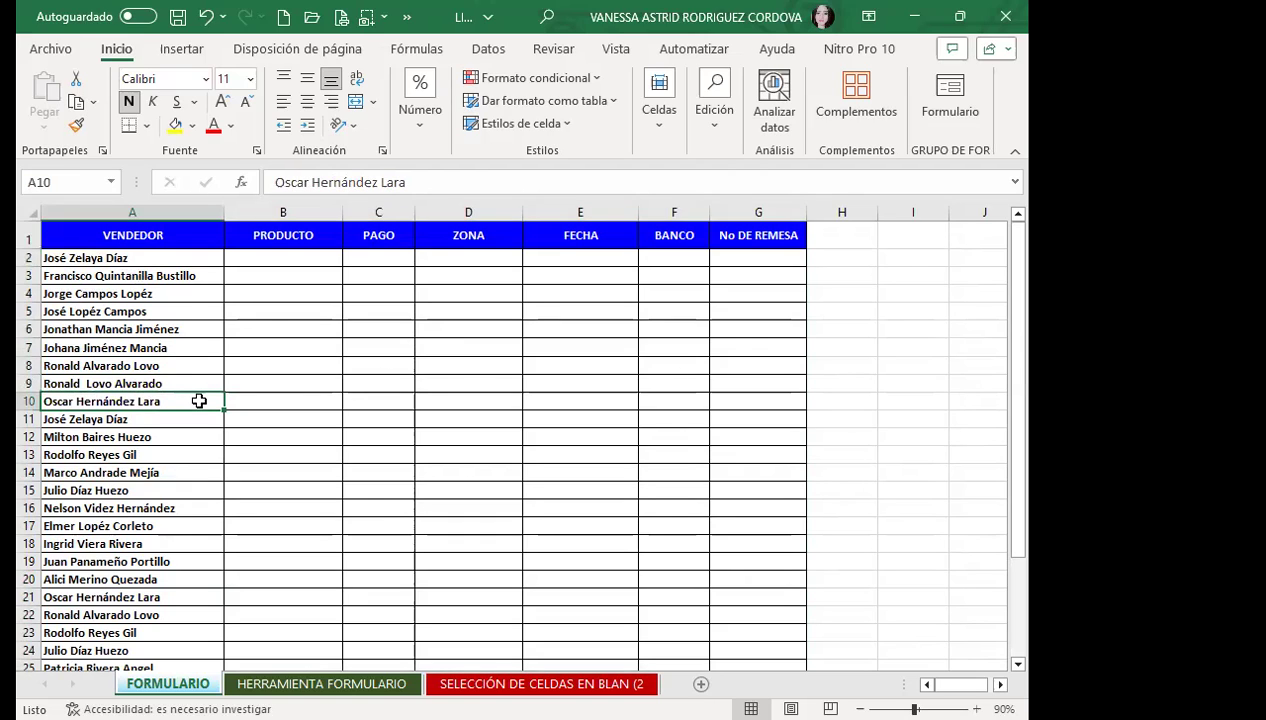
click(317, 352)
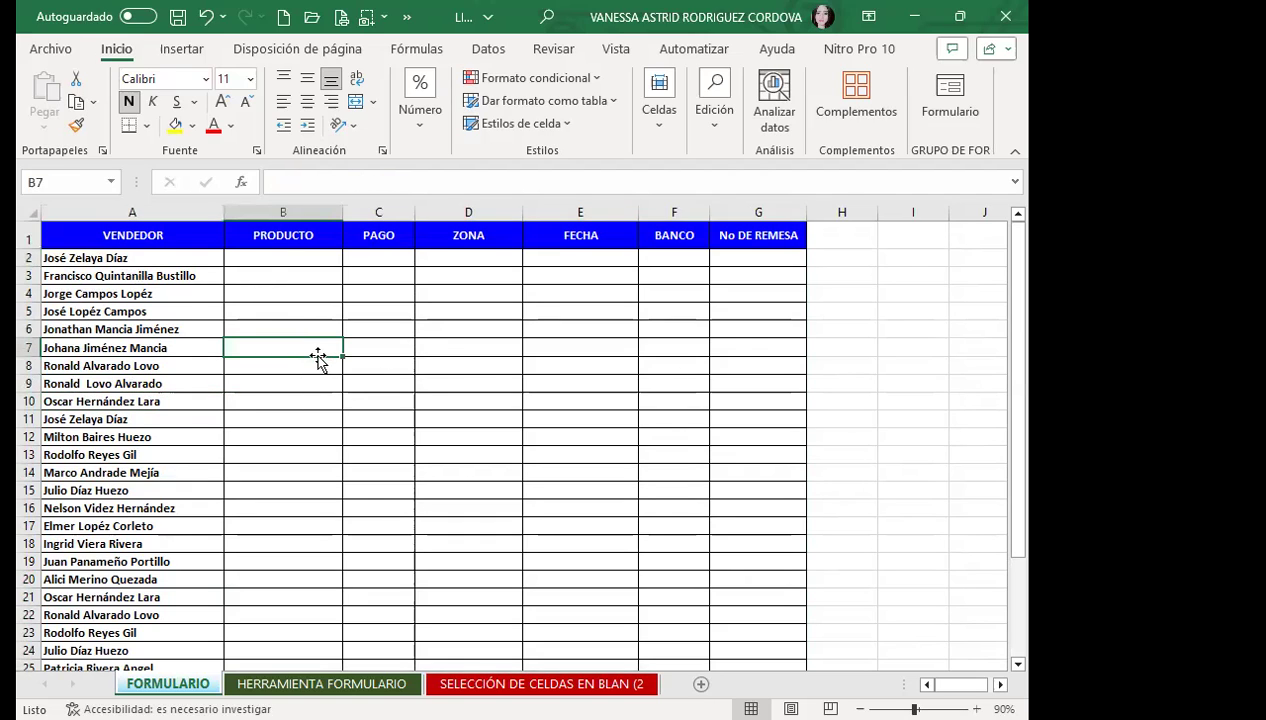
click(143, 362)
scroll(158, 441, down, 4)
scroll(161, 486, down, 4)
scroll(169, 422, up, 8)
click(172, 384)
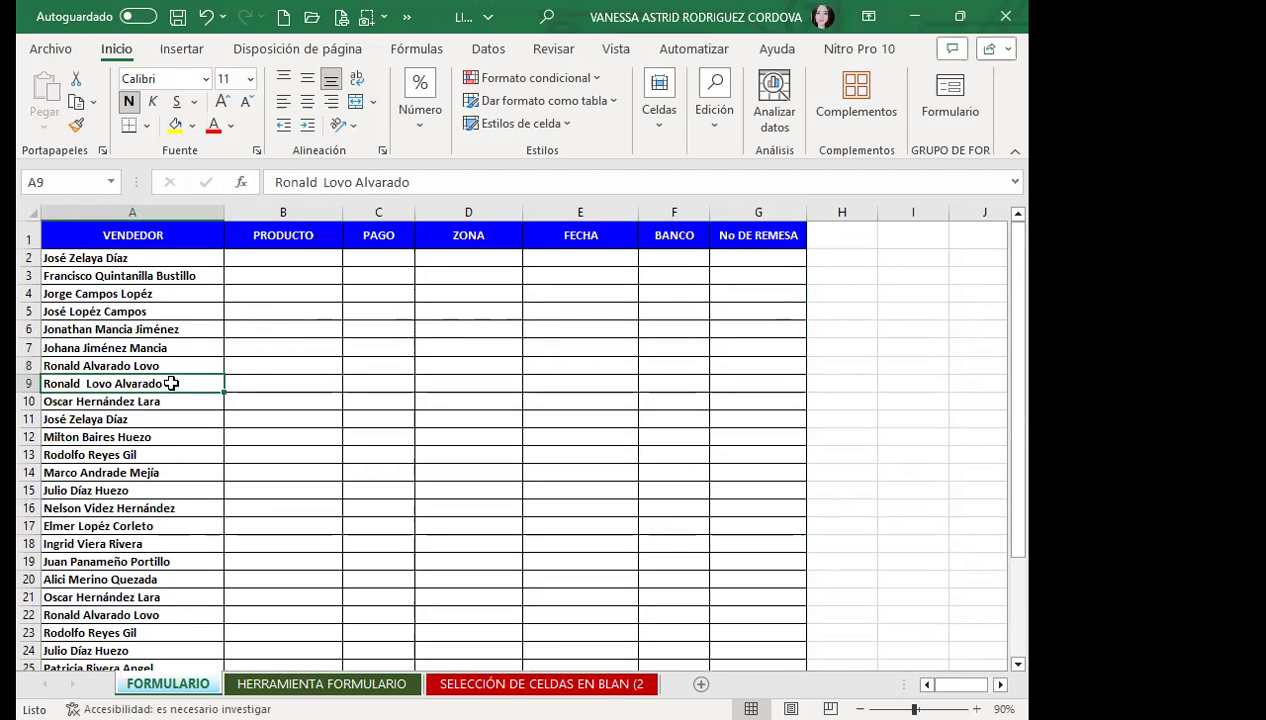
click(172, 329)
drag(176, 258, 170, 668)
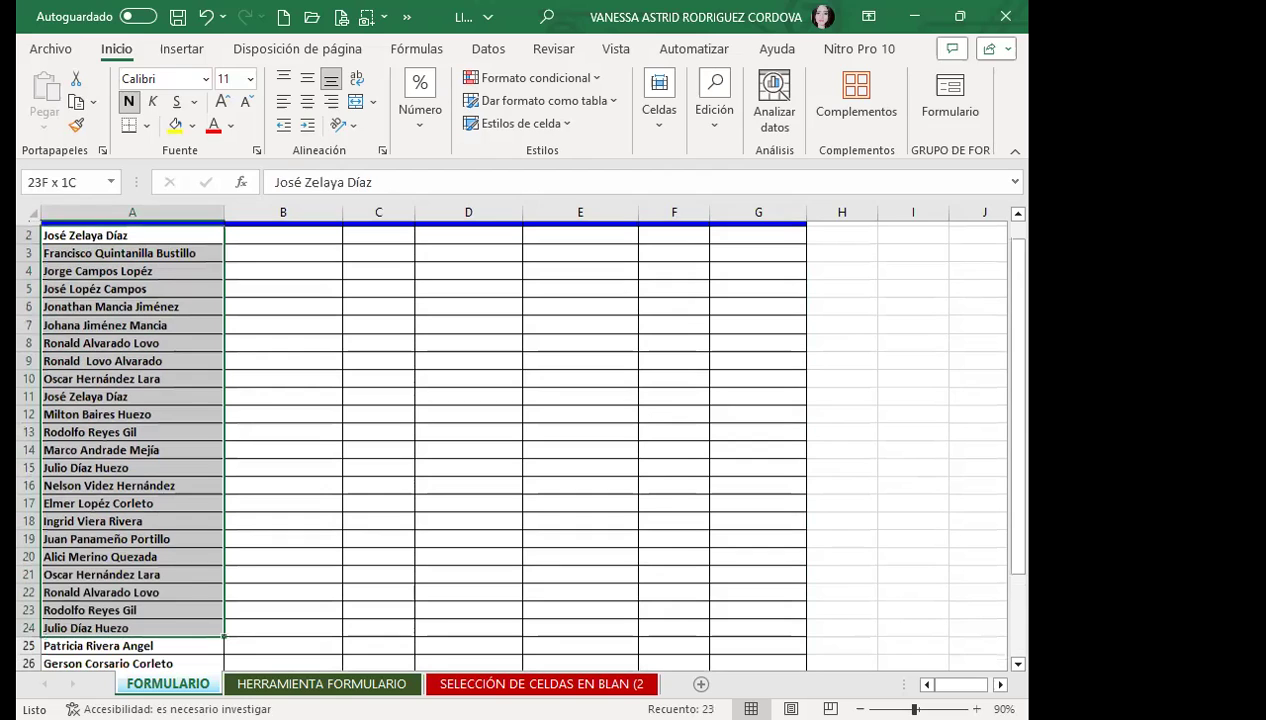
scroll(160, 470, up, 1)
click(175, 365)
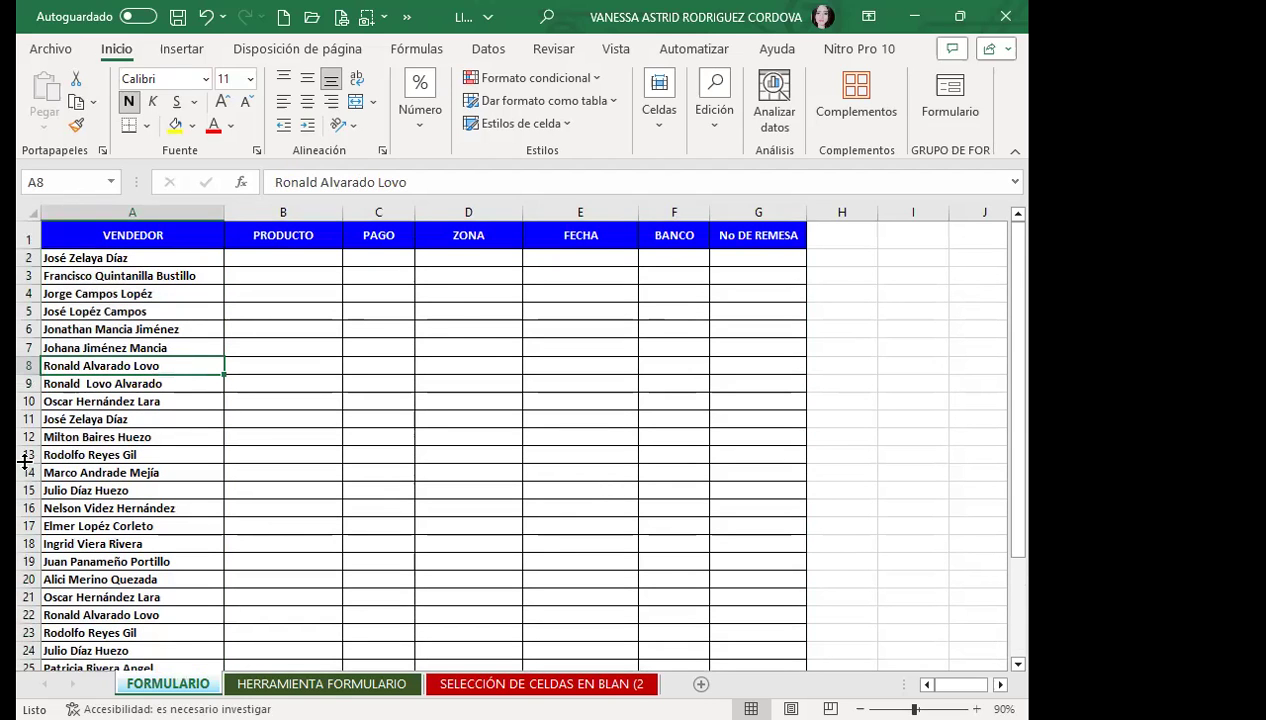
click(352, 378)
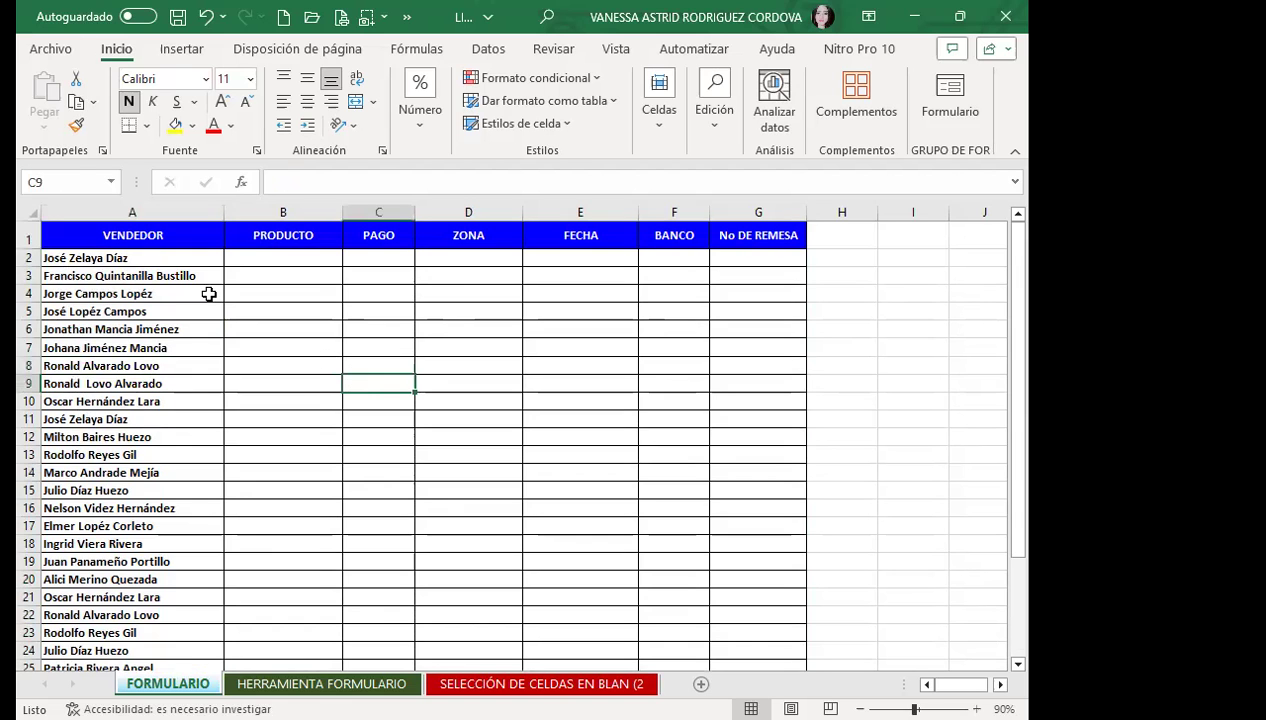
click(205, 17)
click(198, 365)
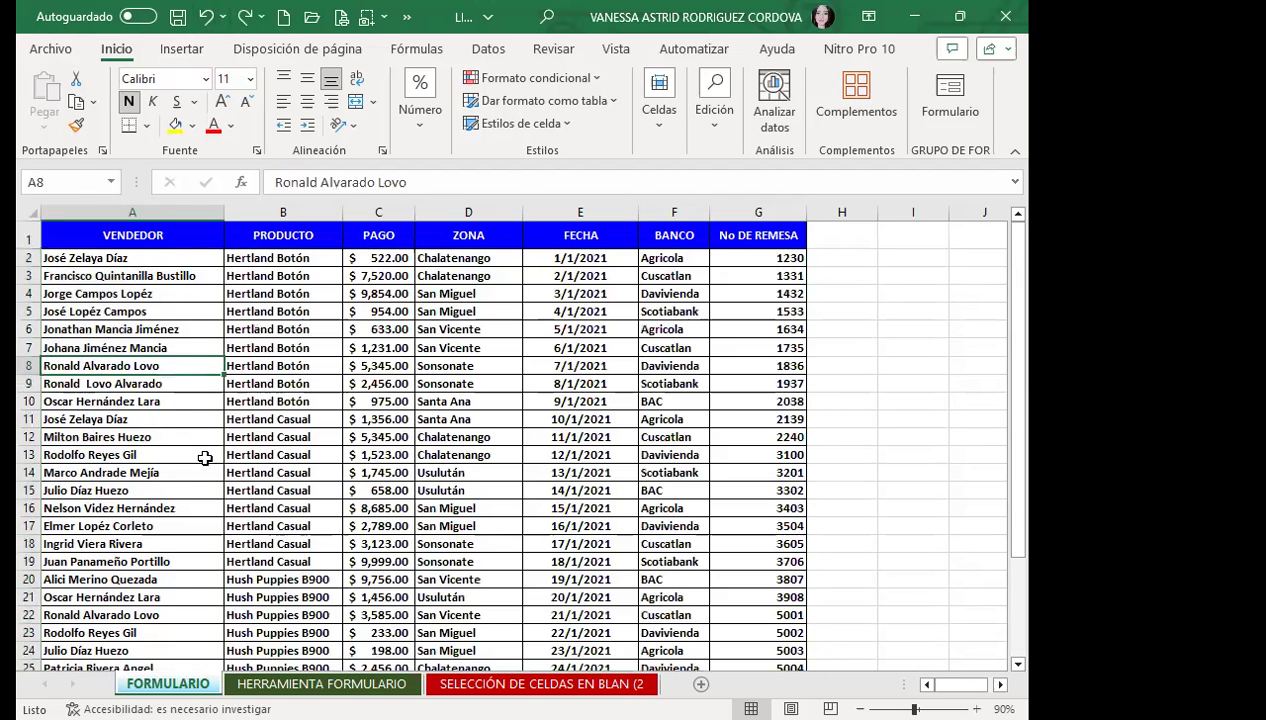
scroll(180, 460, down, 7)
Enter the seller's name, HUSH PUPPIES and 8700 into A33:C33
click(170, 455)
click(173, 432)
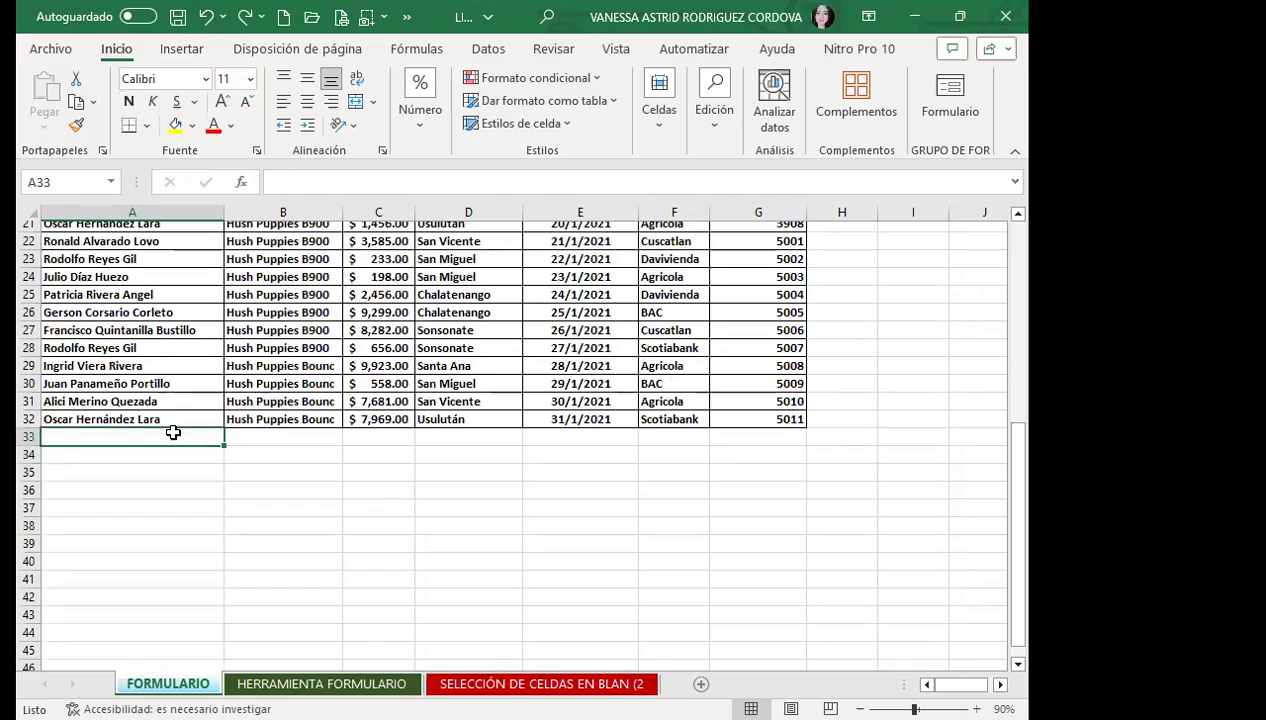
text(VANESSA RODR)
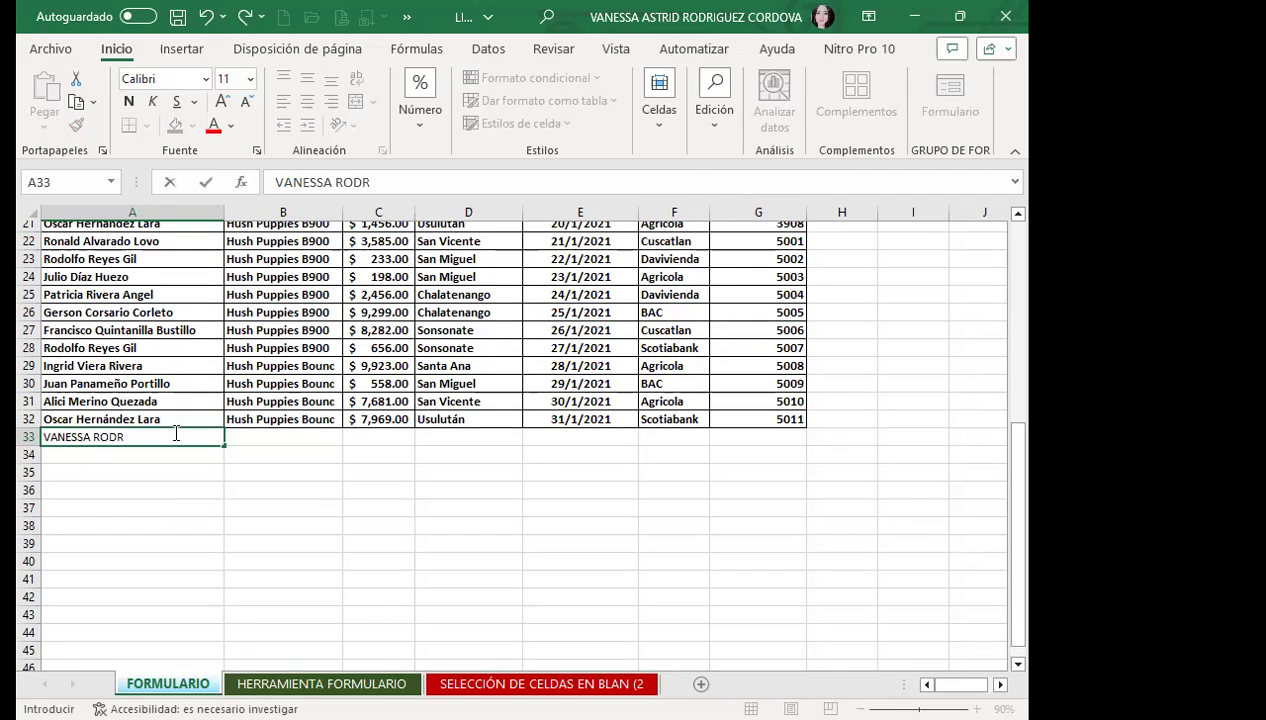
text(ÍGUEZ)
key(Tab)
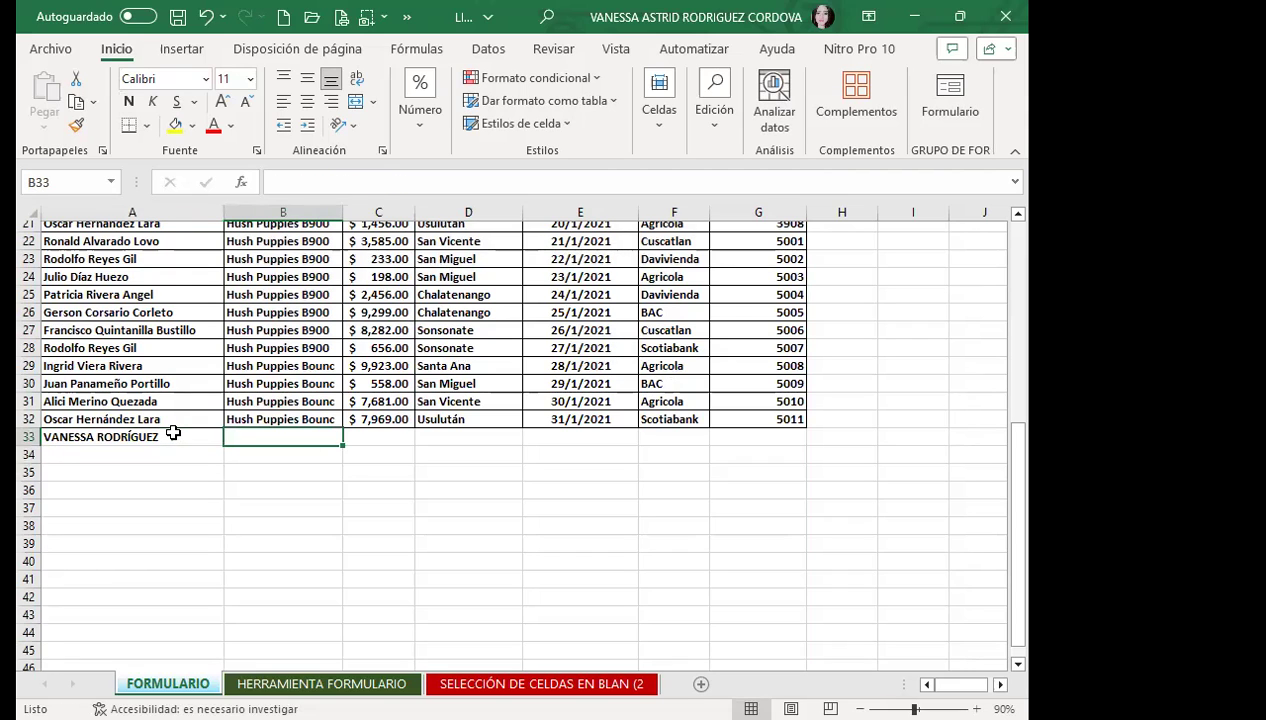
text(HUS)
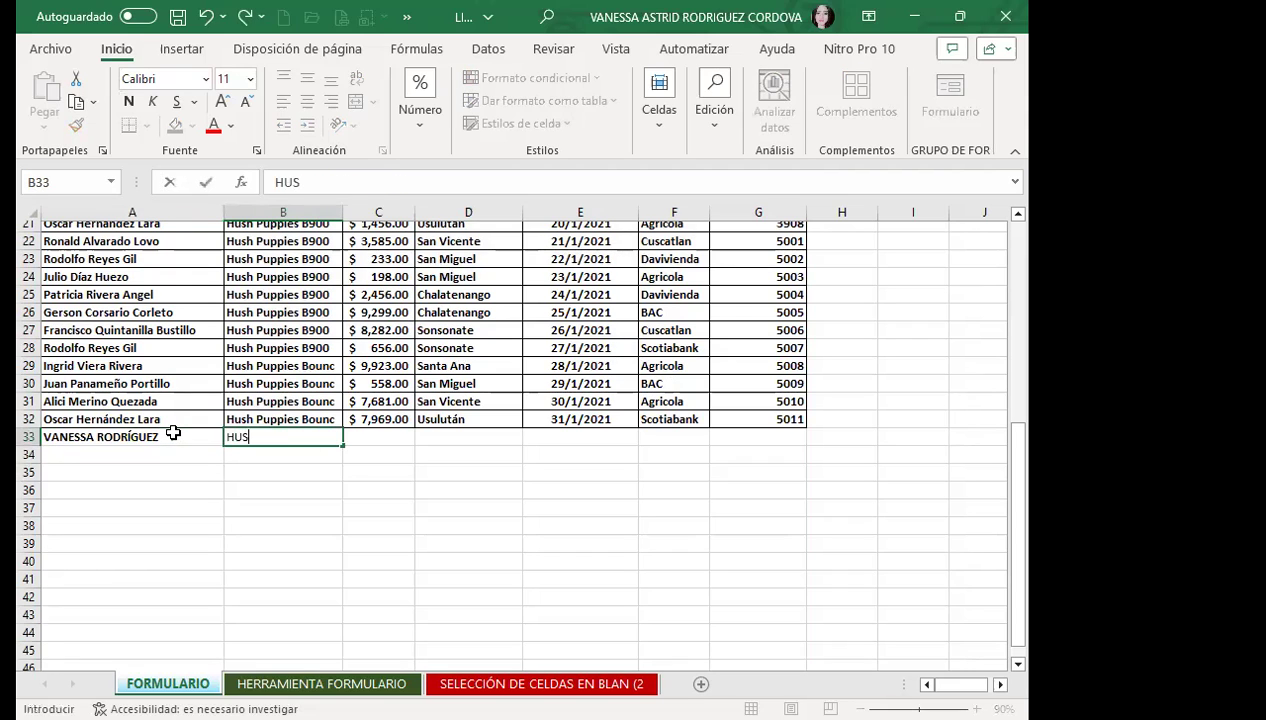
text(H PUPPIES)
key(Tab)
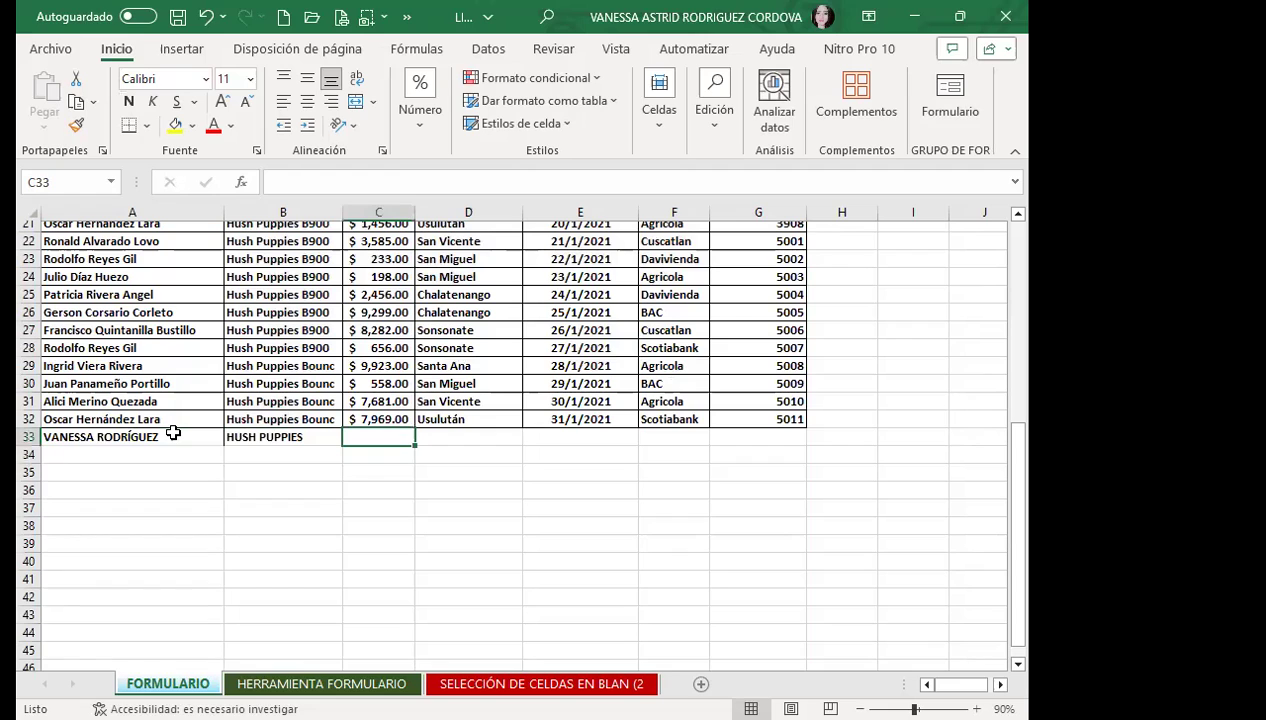
text(8)
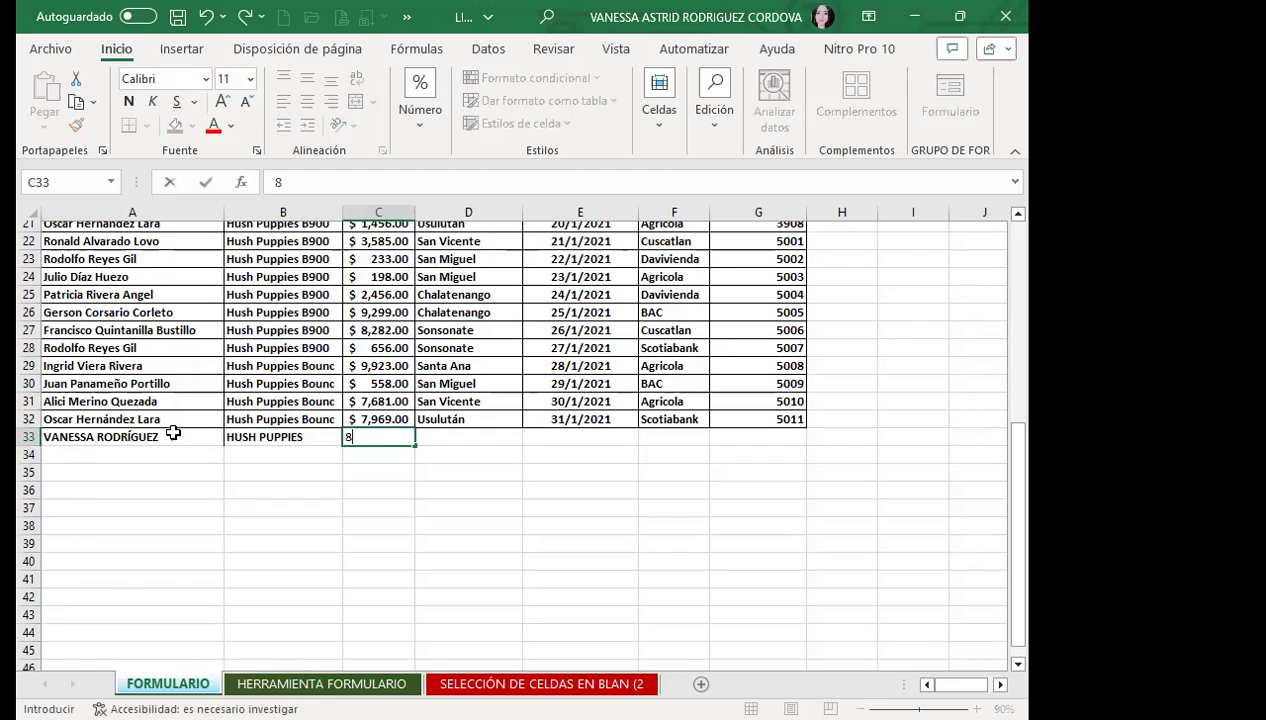
text(700)
key(Tab)
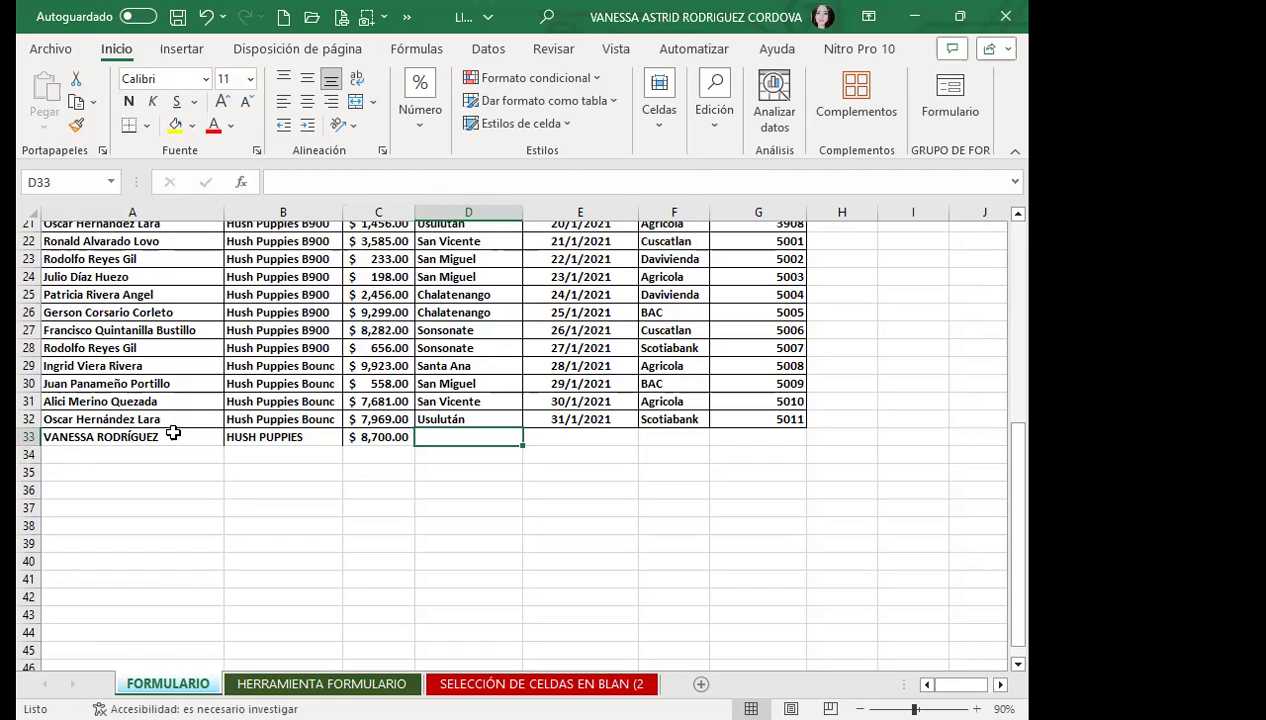
Fill D33:G33 with Santa Ana, 21/2/2022, AGRICOLA and 5012 to finish the record
text(santa)
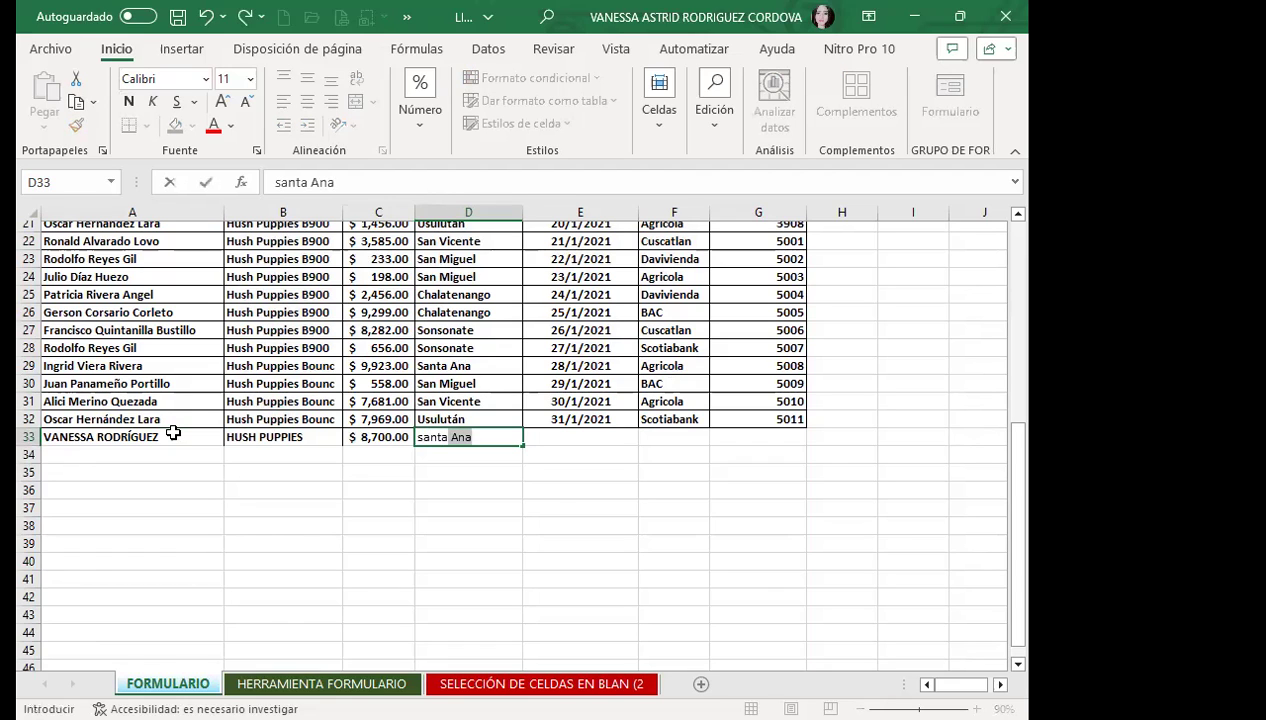
key(Tab)
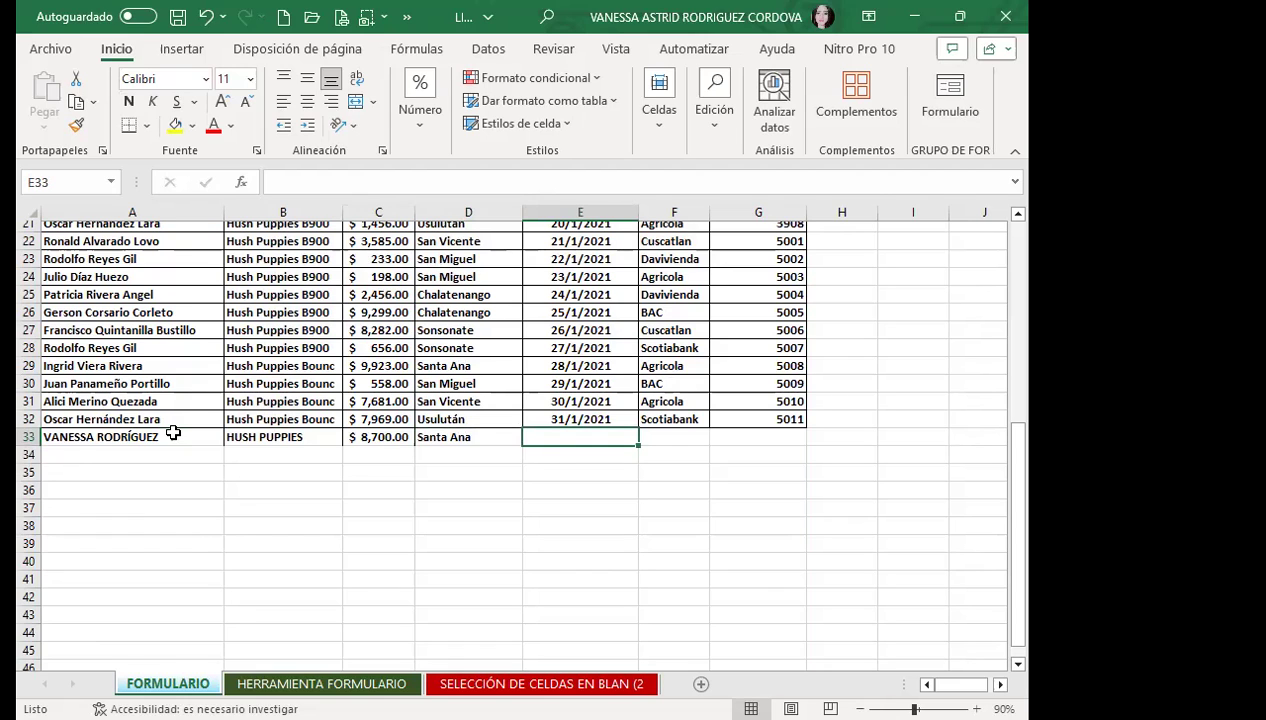
text(21/2/202)
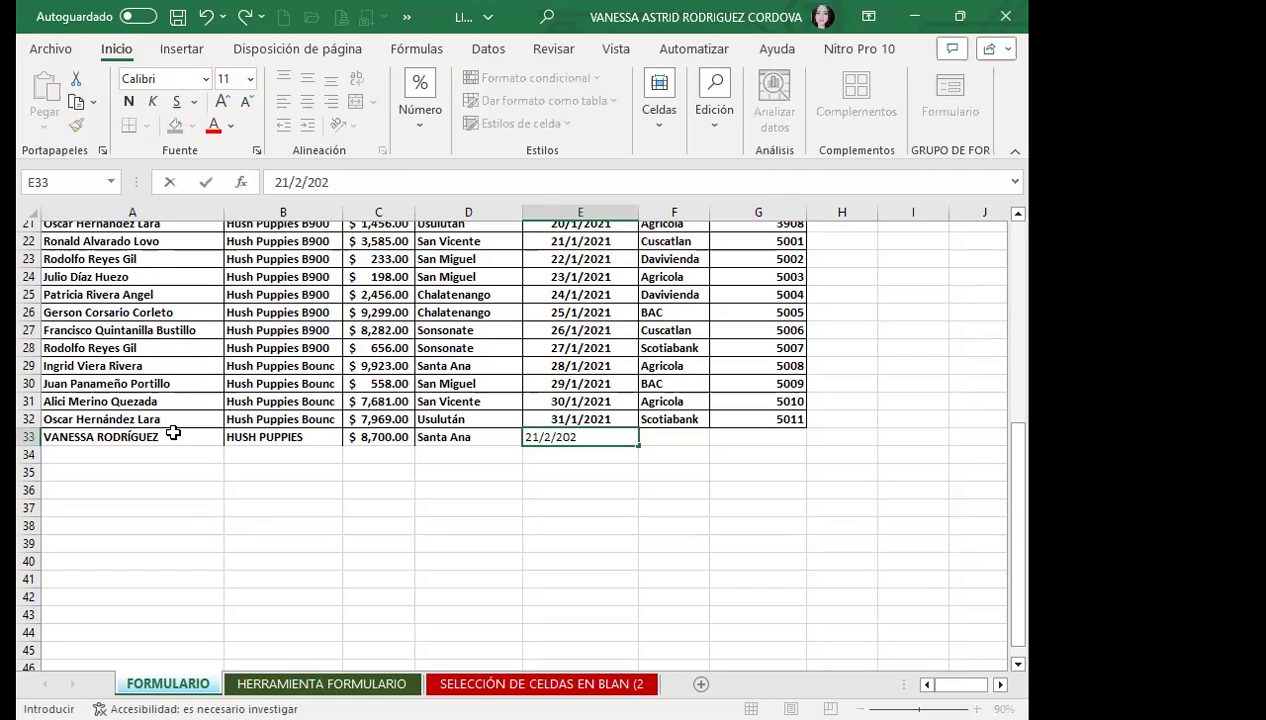
text(2)
key(Tab)
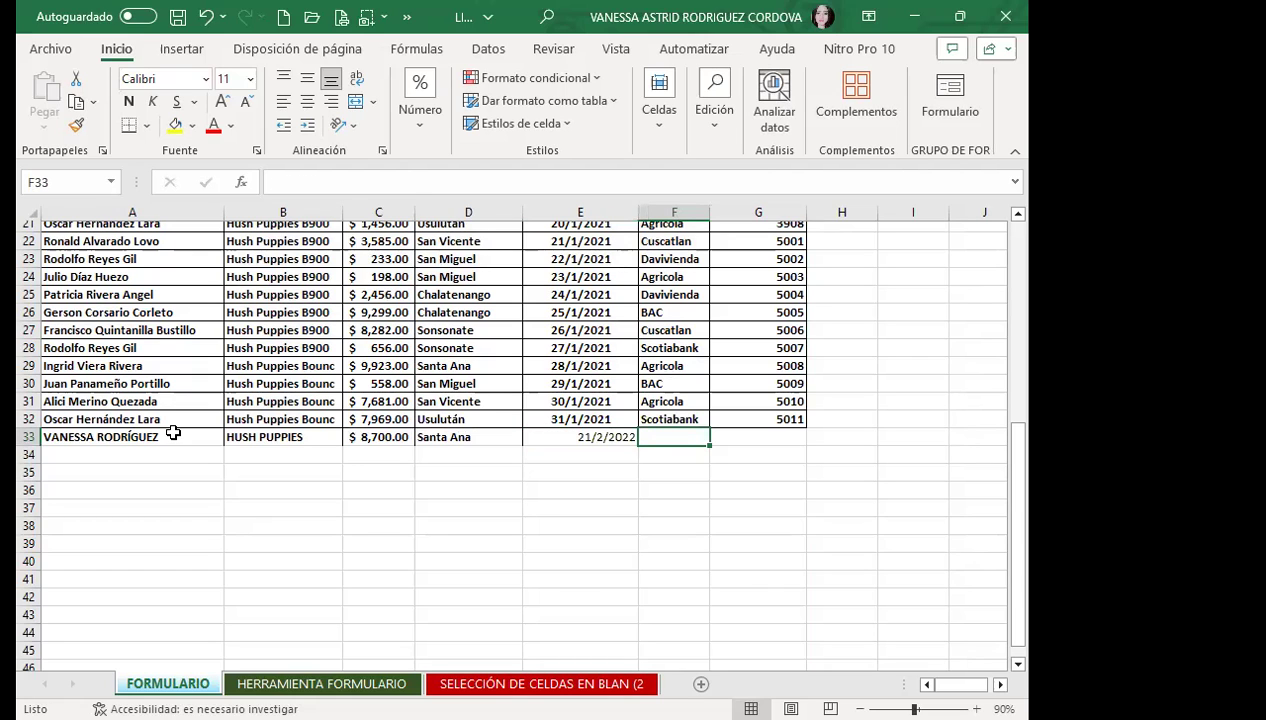
text(AGR)
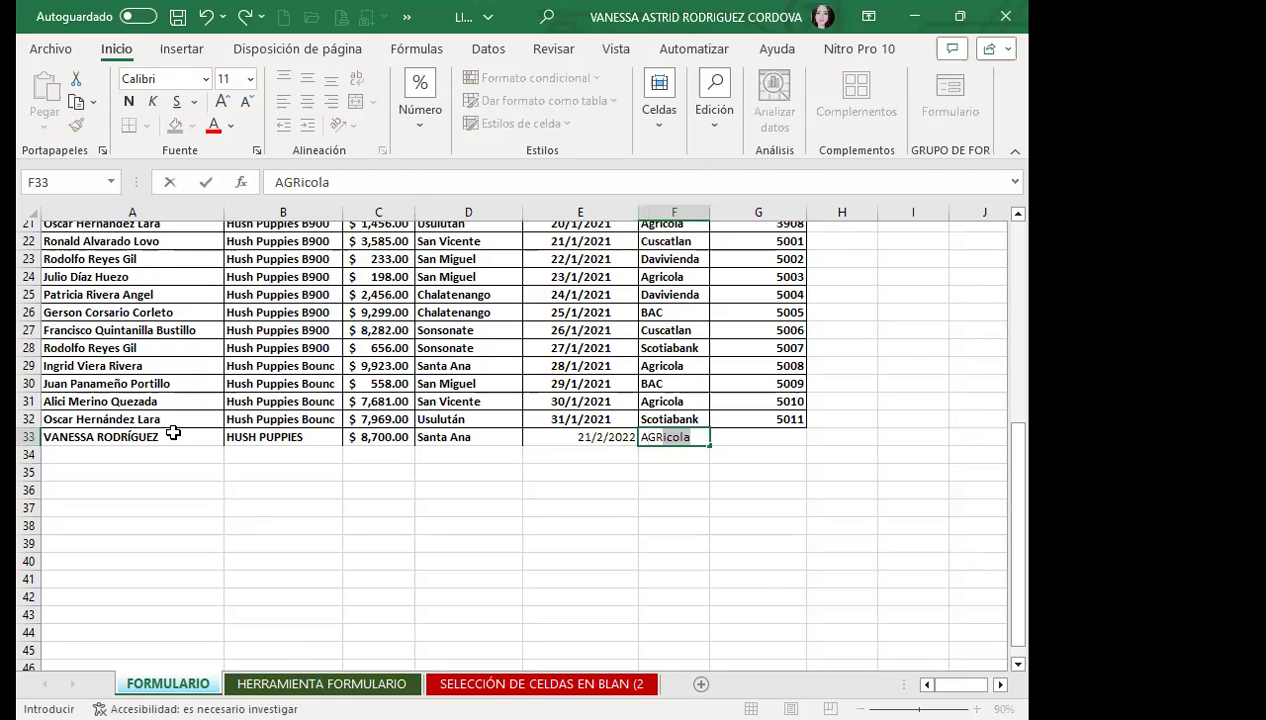
text(ICOLA)
key(Tab)
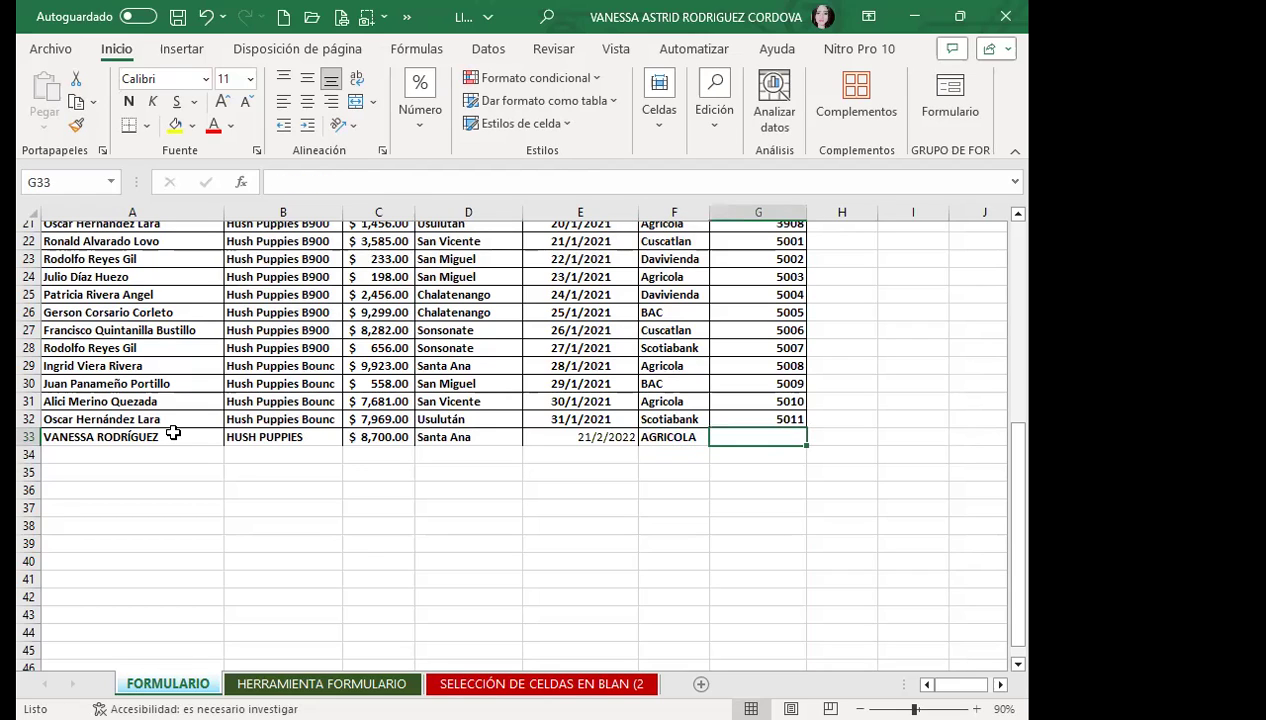
text(5012)
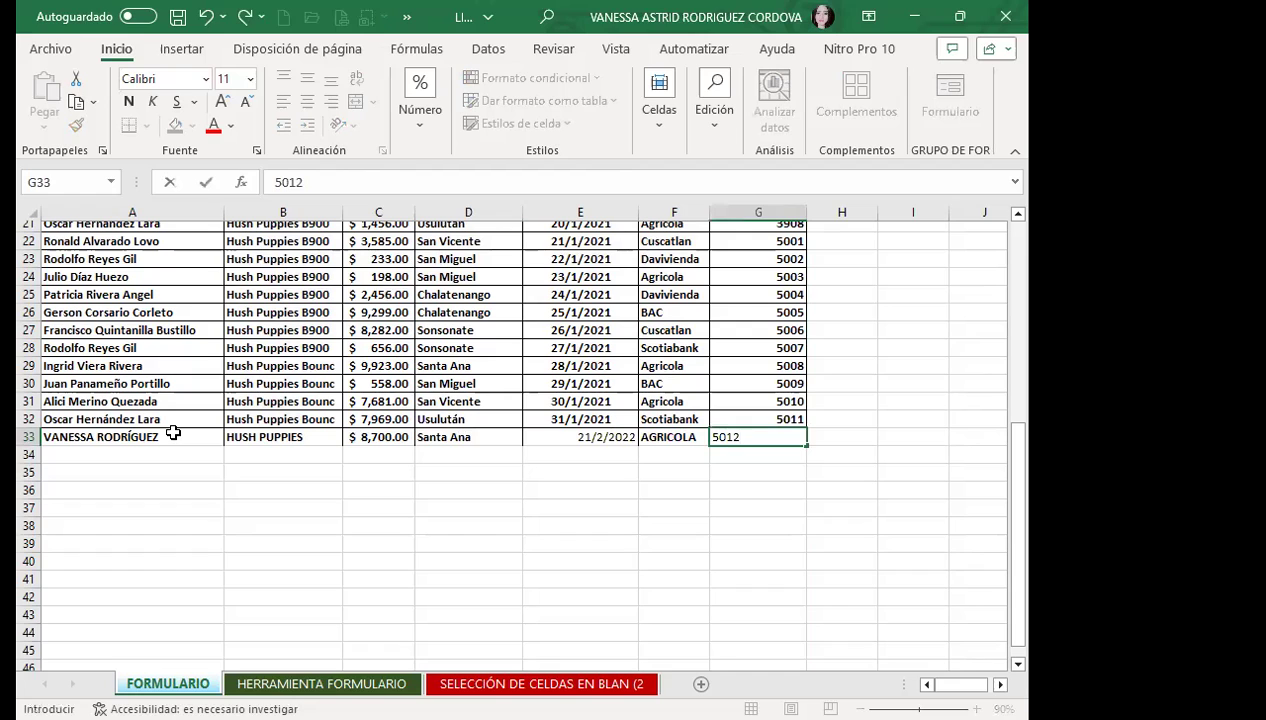
key(Return)
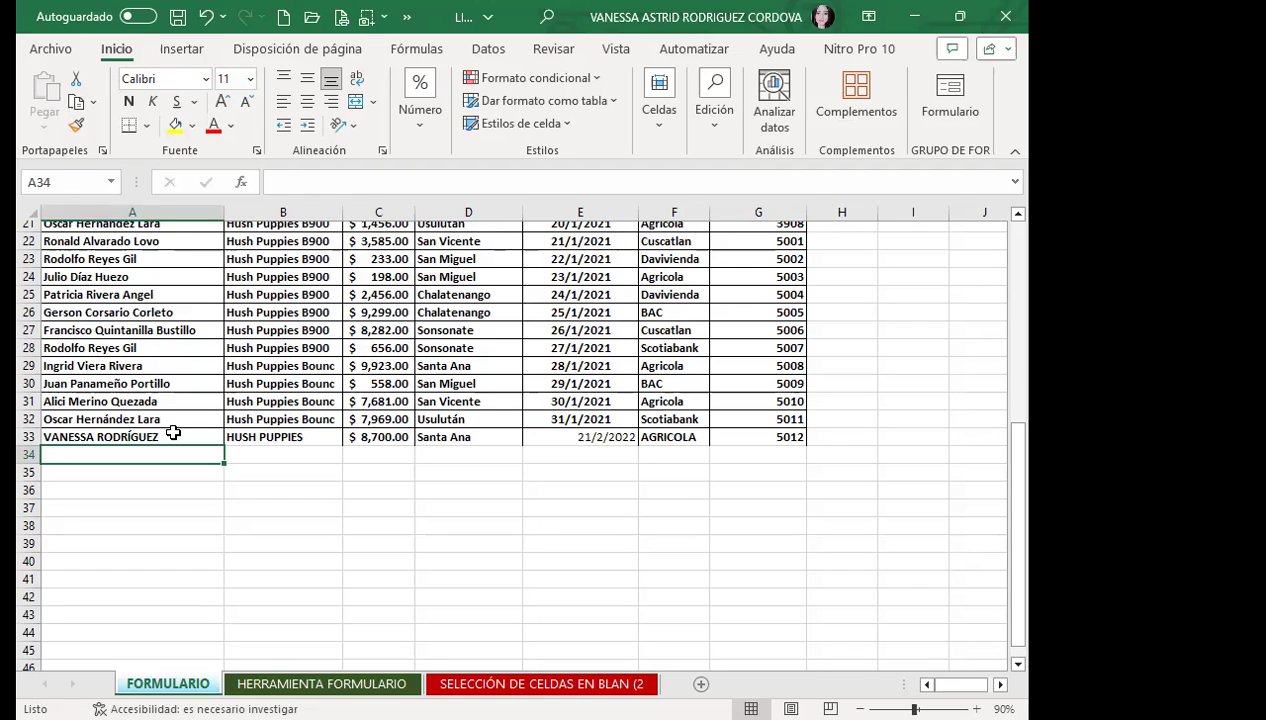
Type test text FD and NDJFNDSJFS in A34:A35, then undo the entries
key(F2)
text(FD)
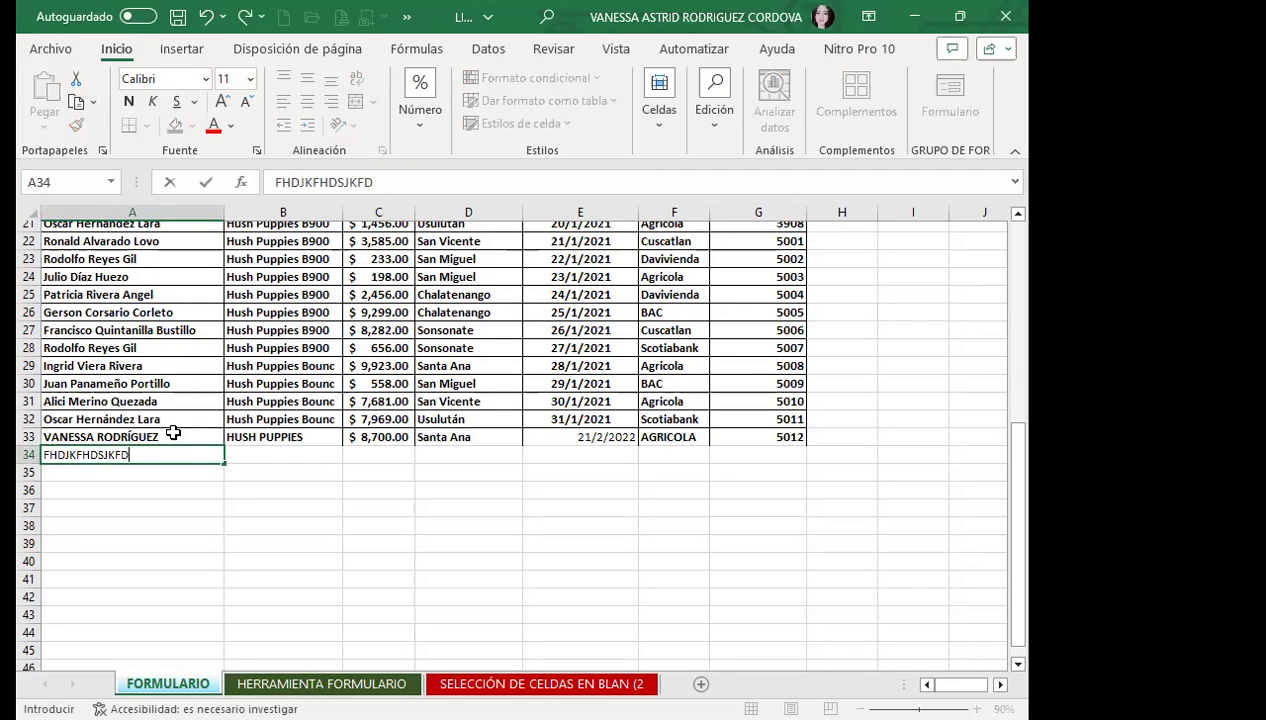
key(Return)
text(NDJFNDSJFS)
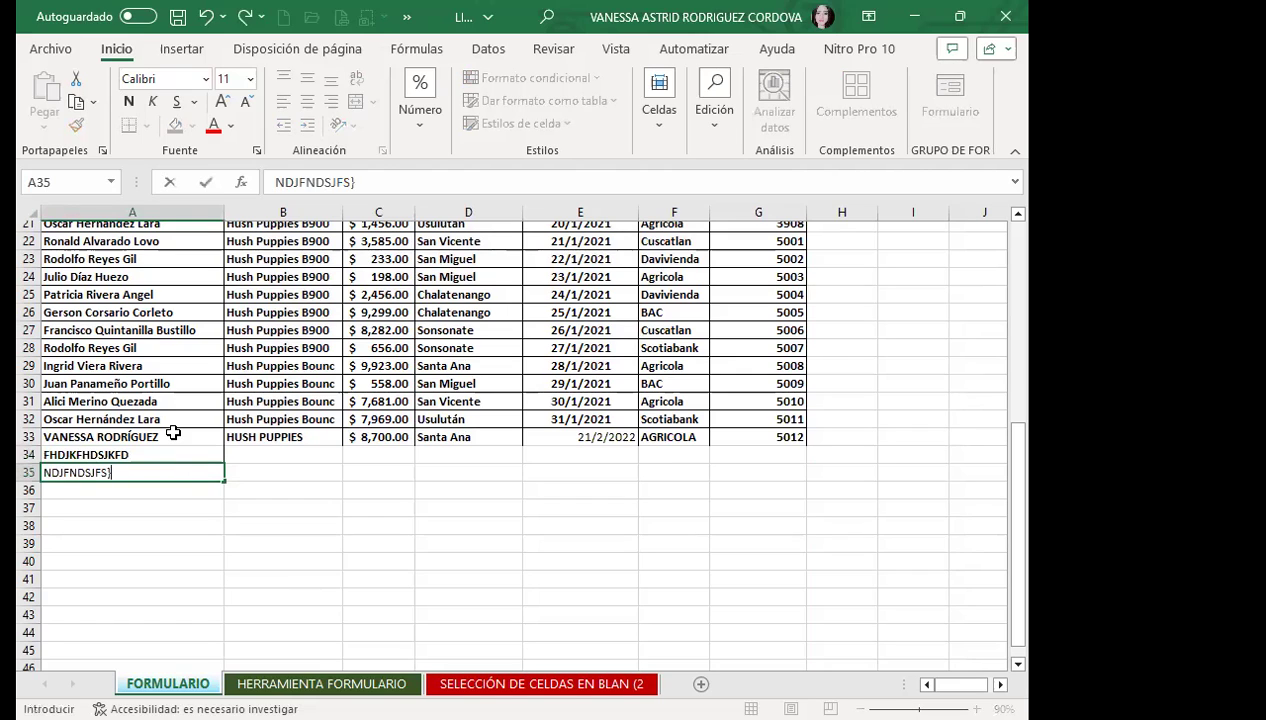
key(Return)
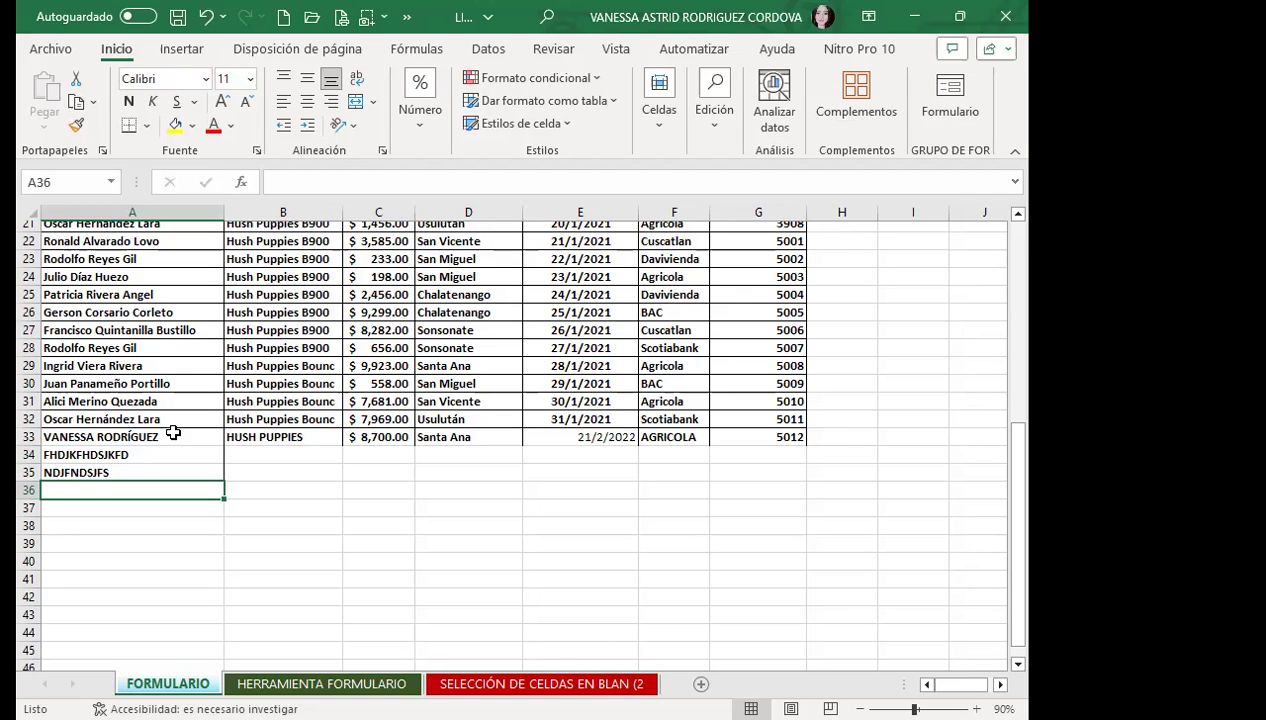
key(ctrl+z)
key(ctrl+z)
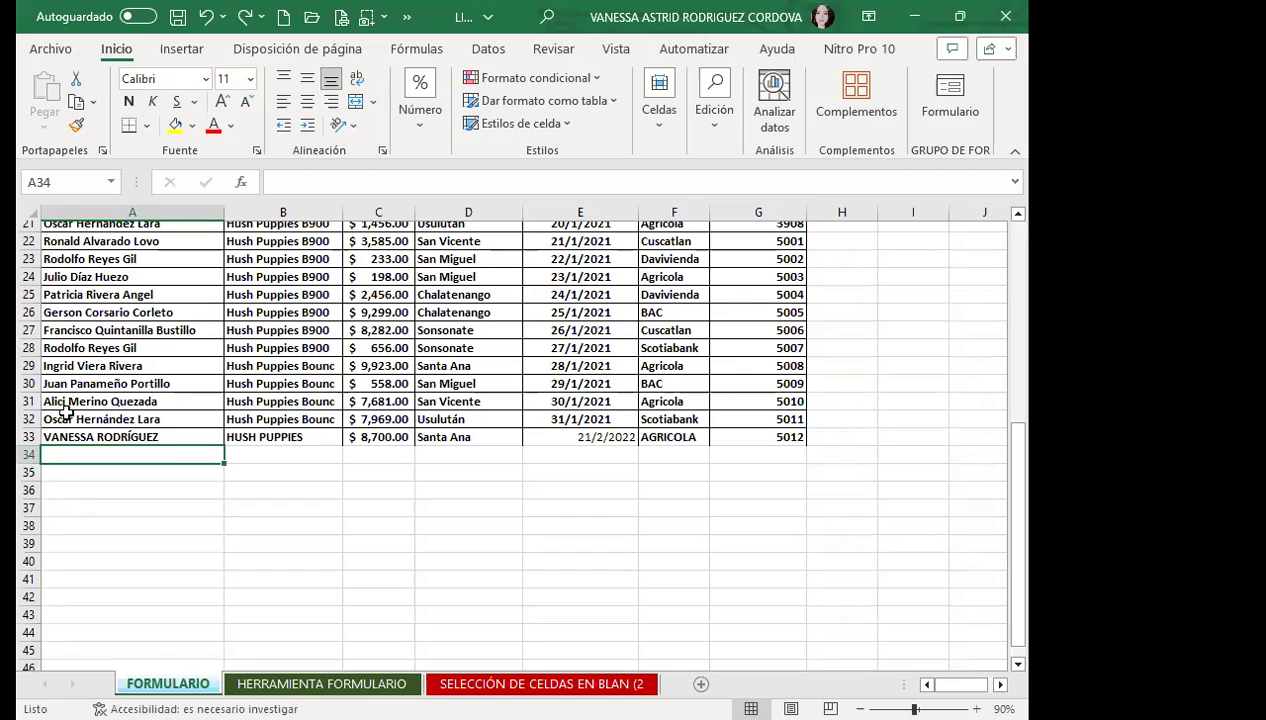
Select the new row 33 record and compare its date with the last original row 32
drag(52, 433, 280, 437)
drag(517, 497, 777, 570)
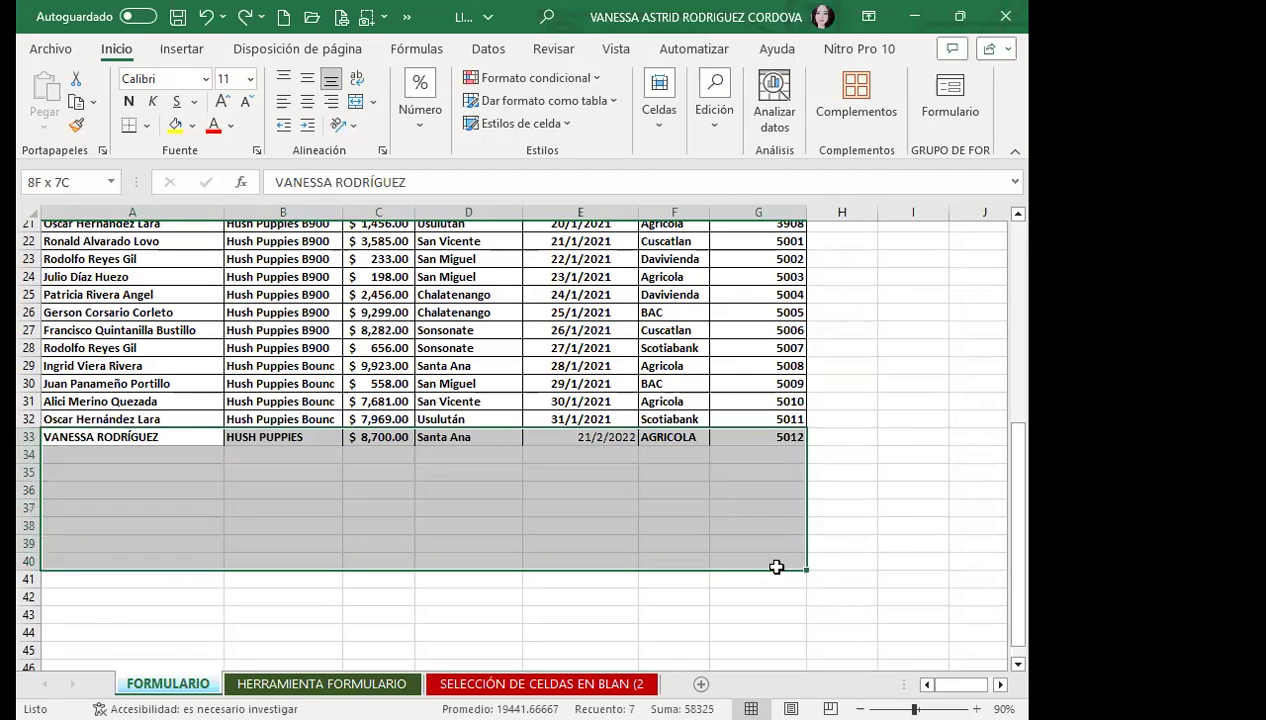
mouse_move(170, 346)
mouse_down()
mouse_move(533, 333)
mouse_move(715, 345)
mouse_up()
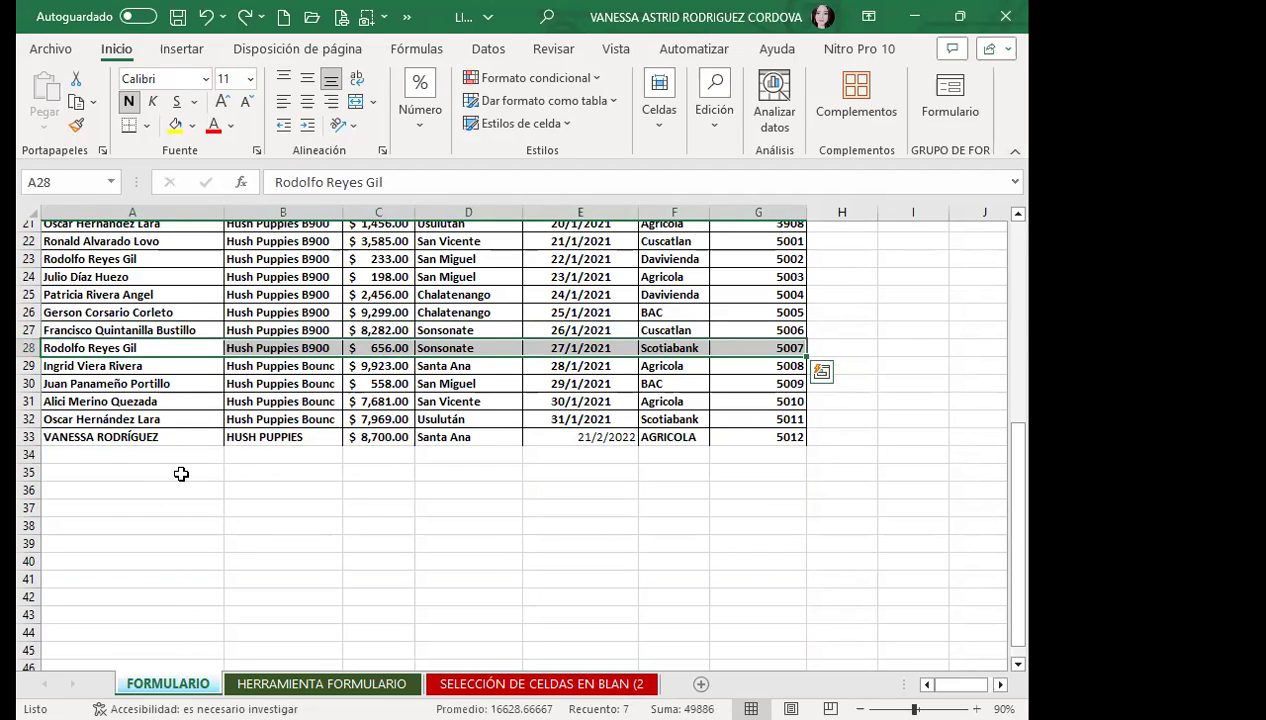
click(141, 436)
drag(130, 437, 763, 543)
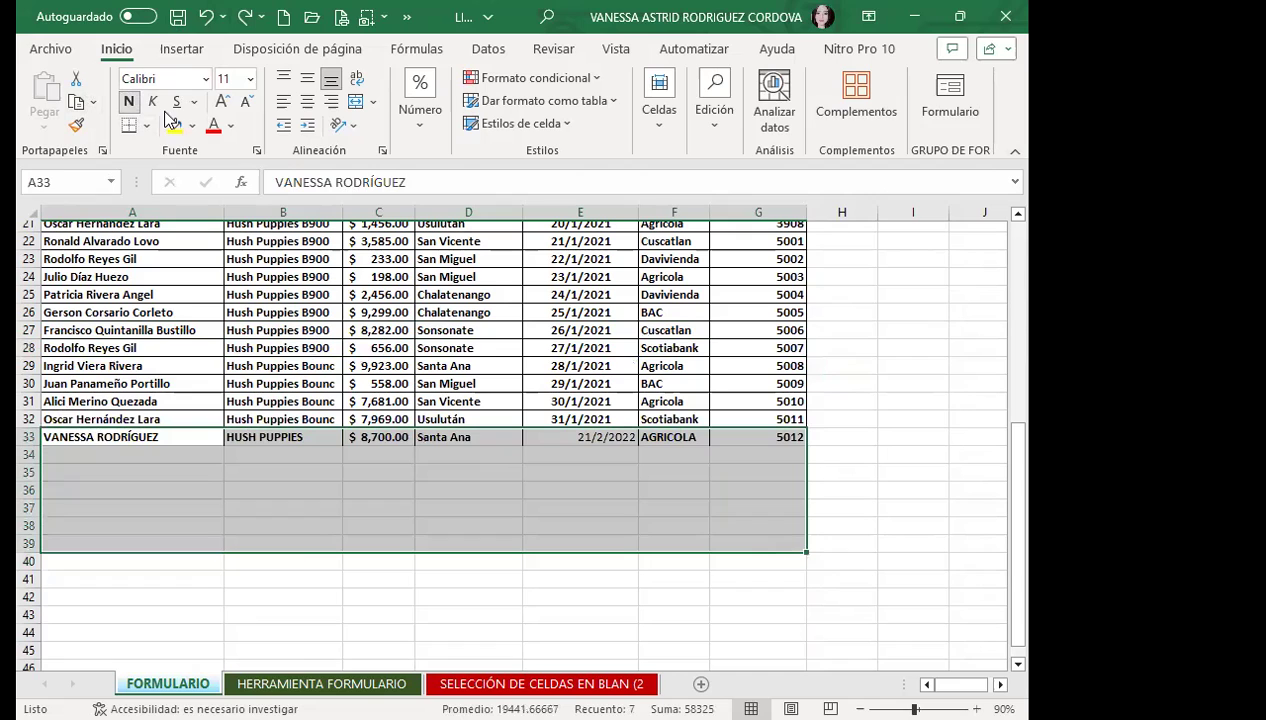
click(562, 413)
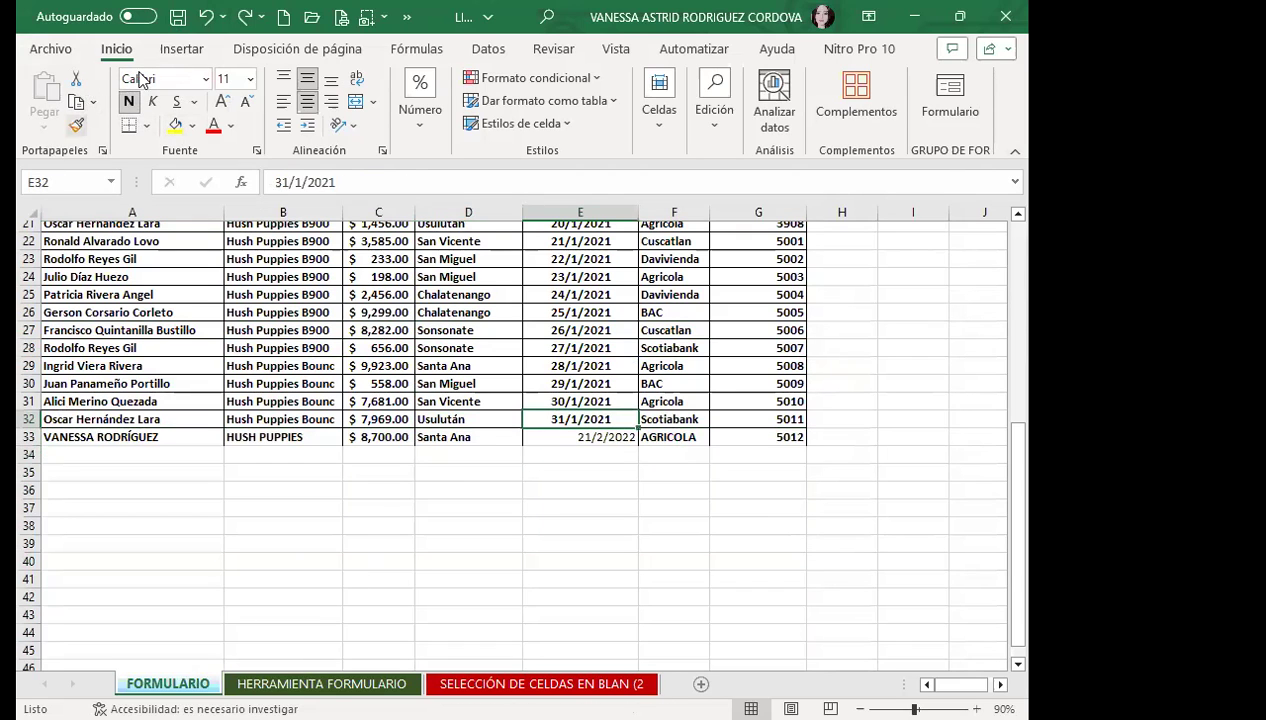
click(575, 442)
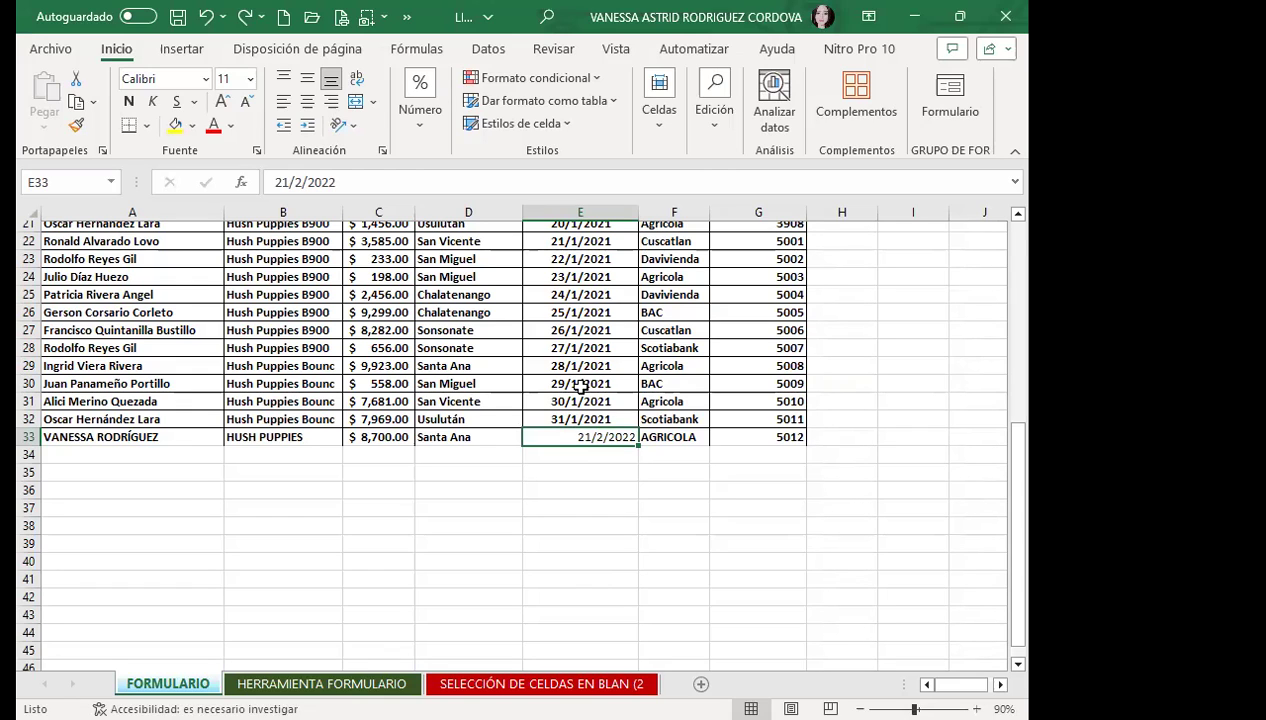
Clear the contents of row 33 and scroll back up the sheet
click(30, 437)
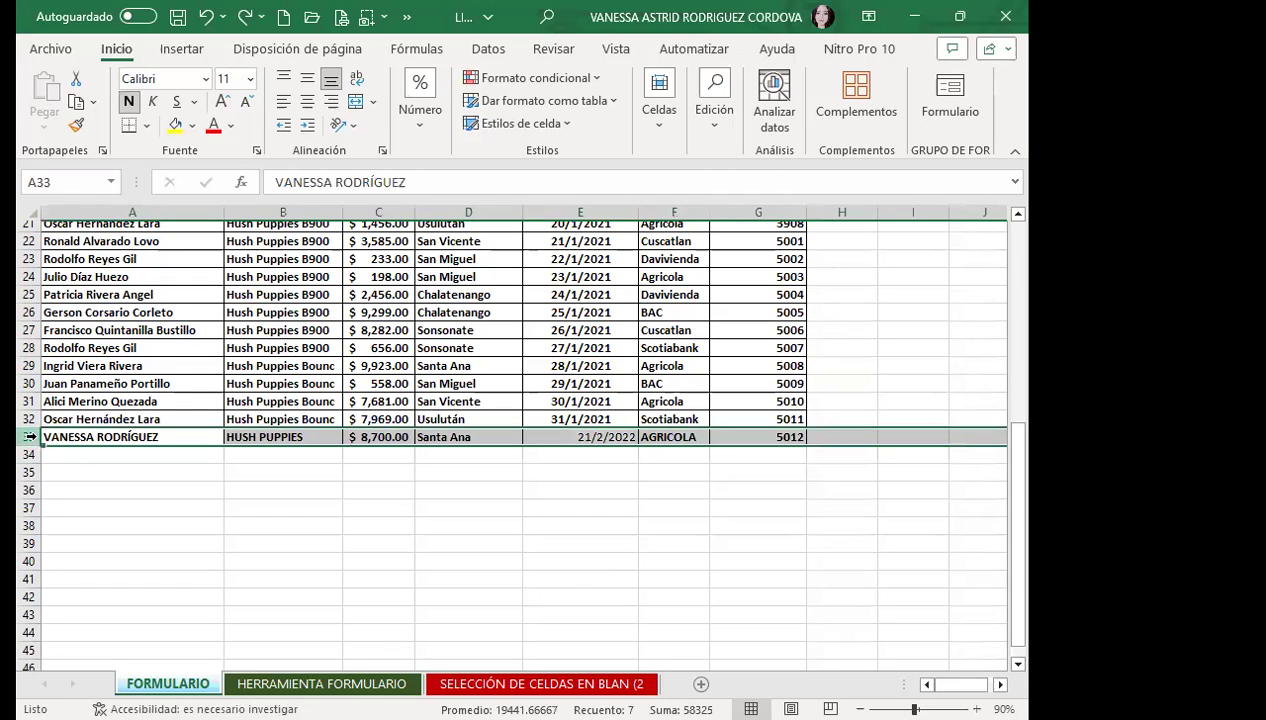
click(662, 126)
key(Delete)
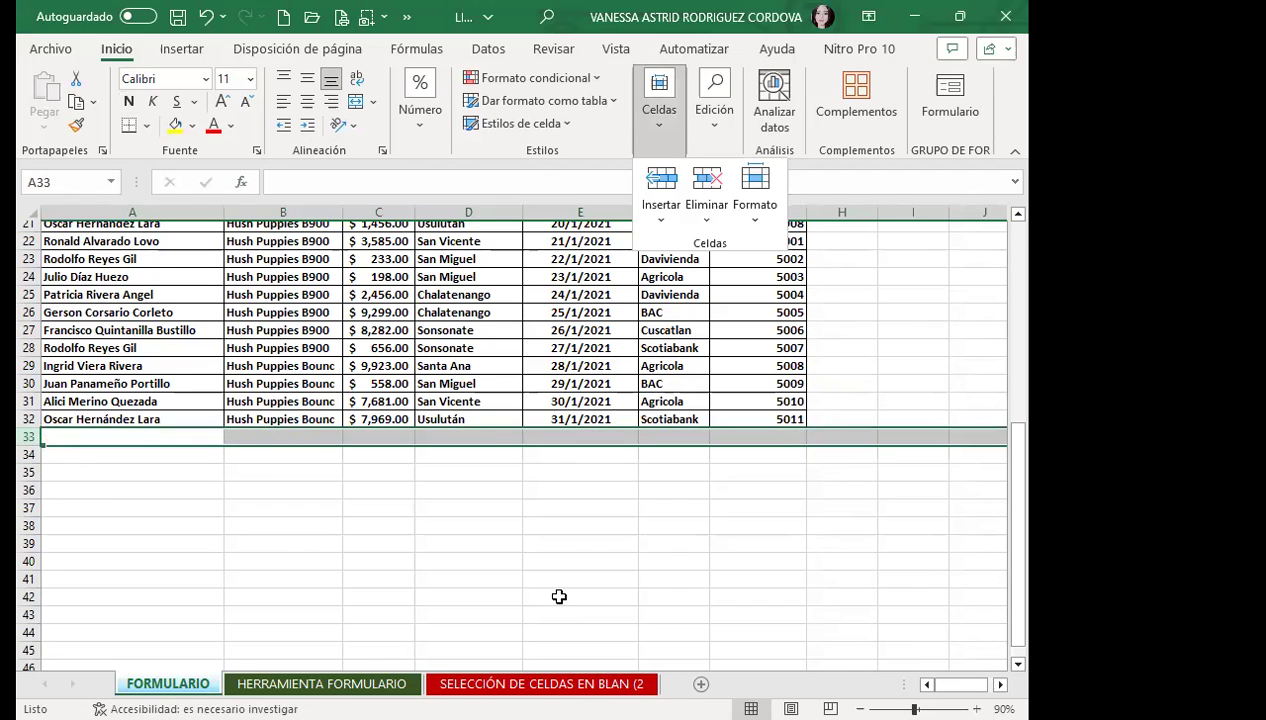
click(209, 435)
scroll(961, 263, up, 2)
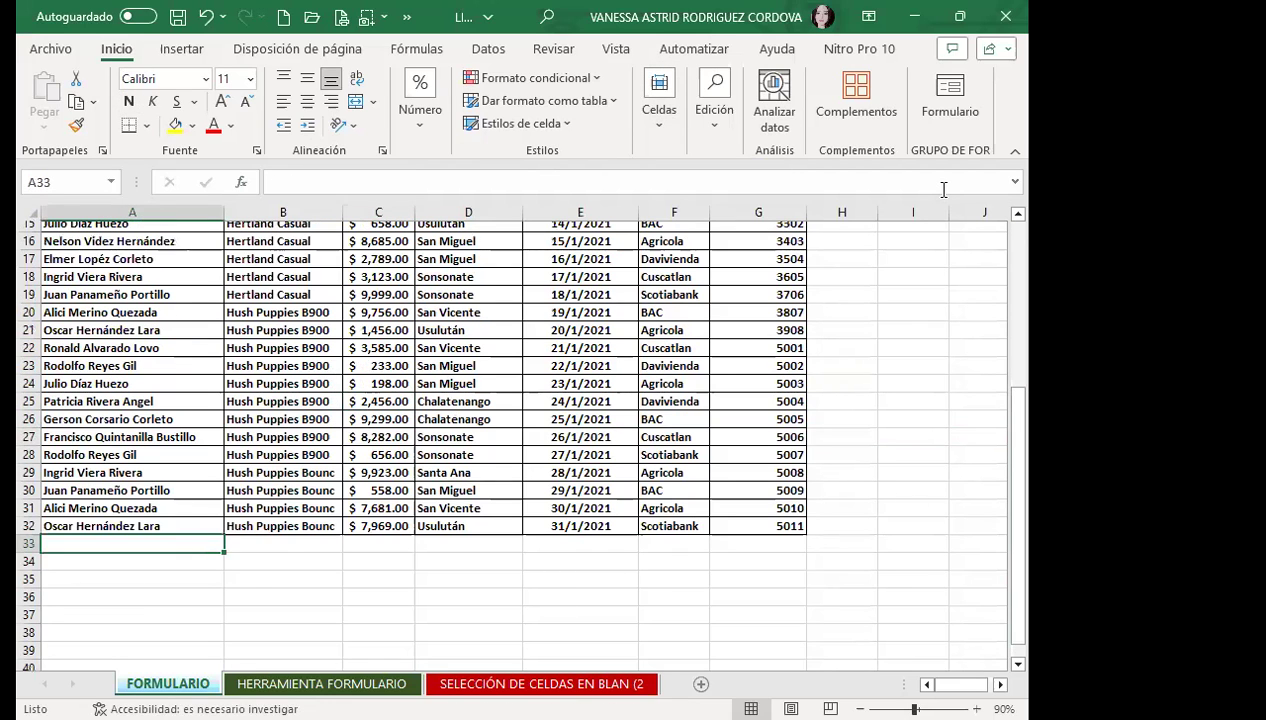
Open Quick Access Toolbar customisation via Más comandos and show Todos los comandos
click(408, 20)
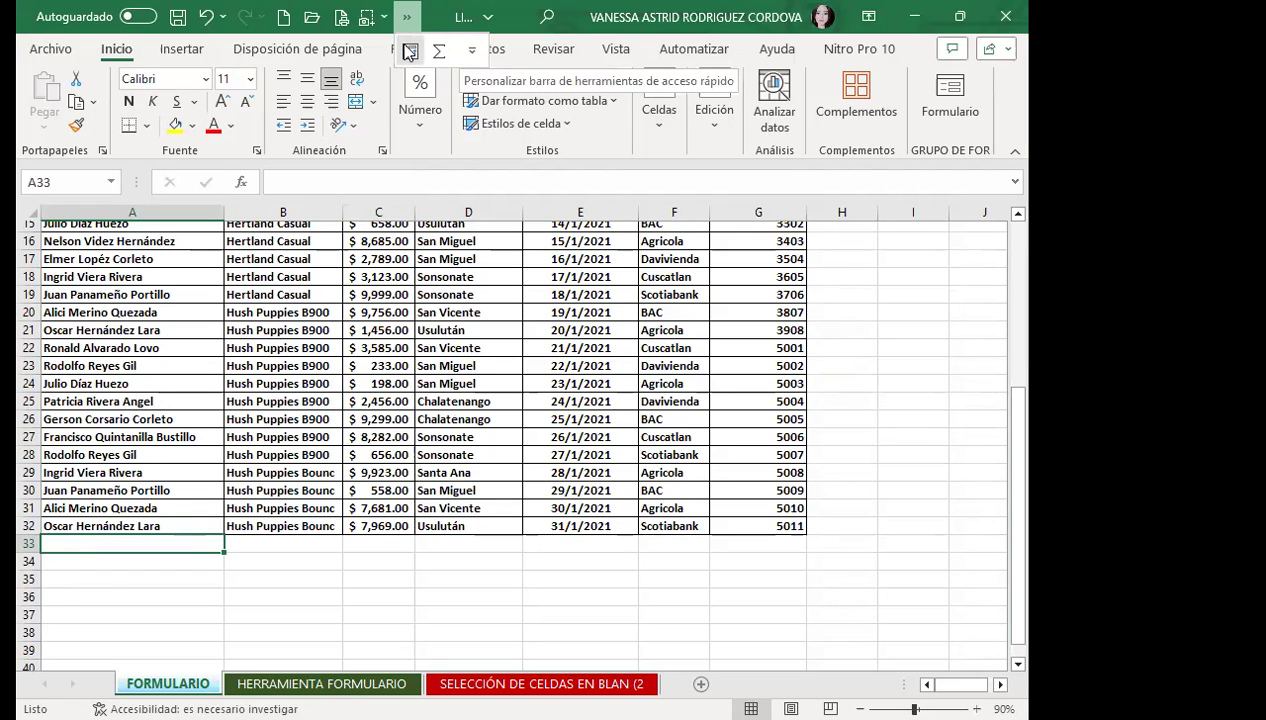
click(472, 52)
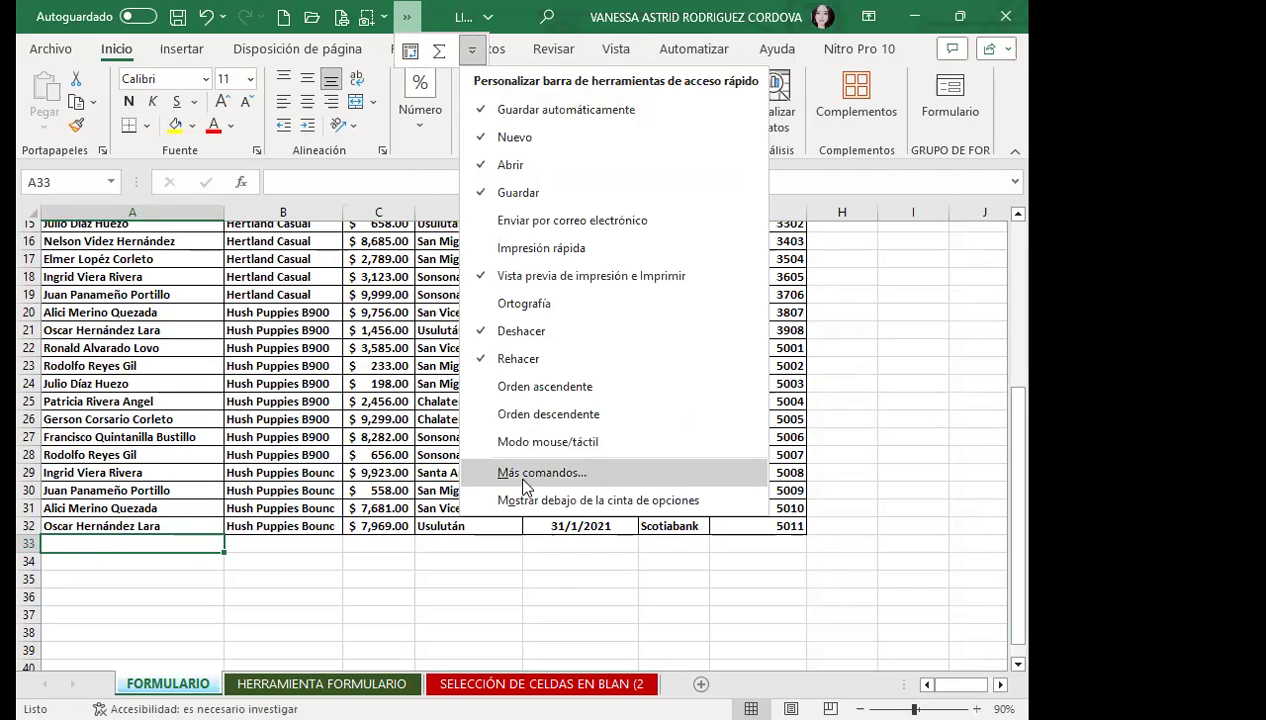
click(526, 476)
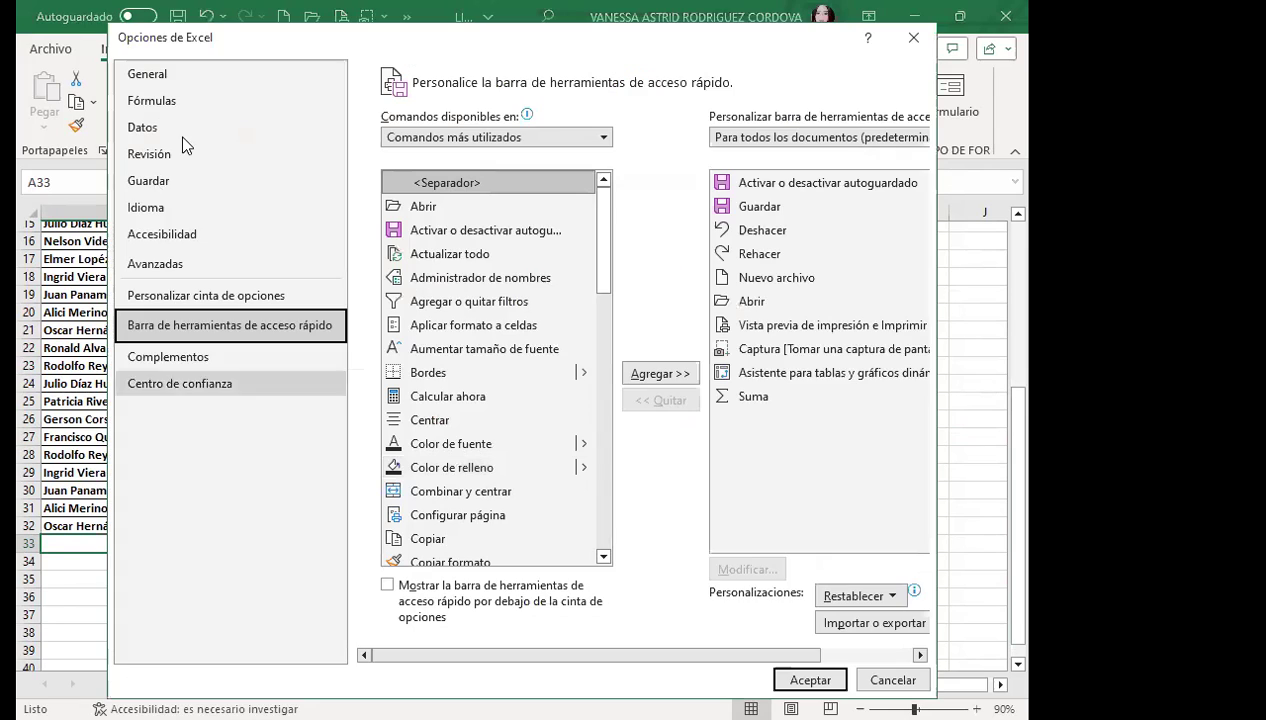
click(605, 140)
click(605, 140)
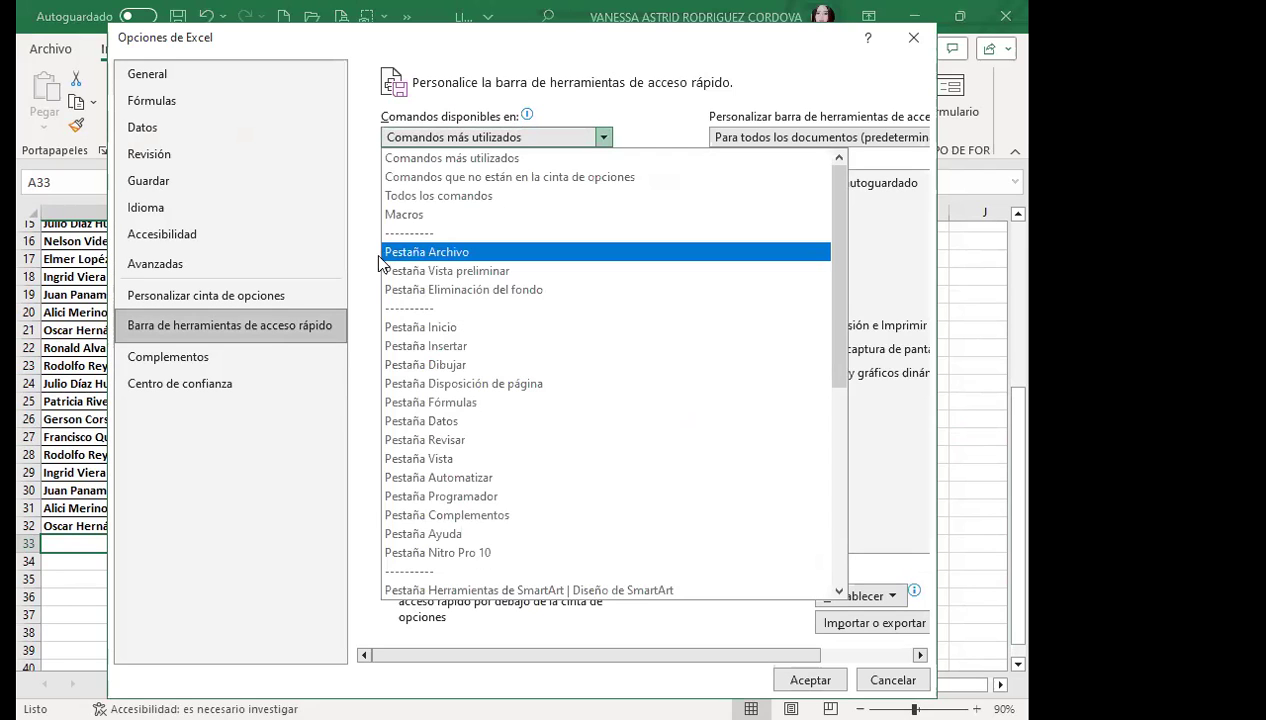
click(422, 197)
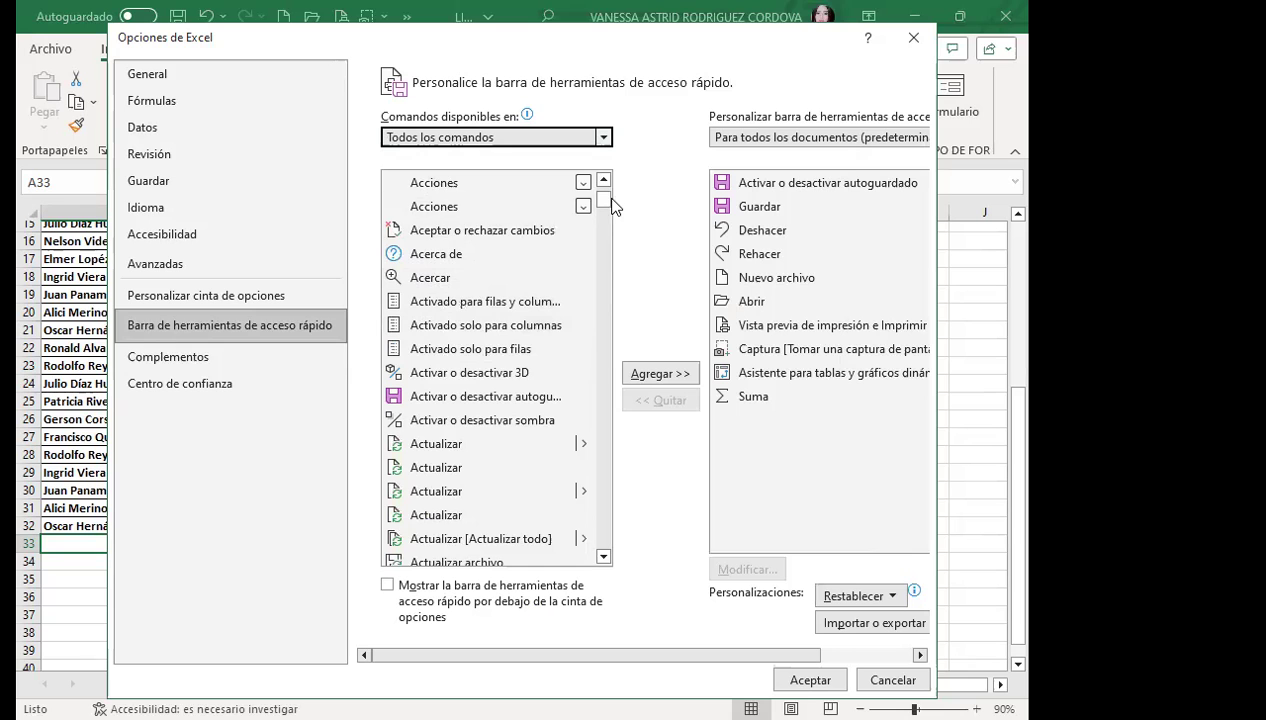
Add the Formulario... command to the Quick Access Toolbar and confirm with Aceptar
scroll(610, 220, down, 3)
drag(607, 237, 617, 363)
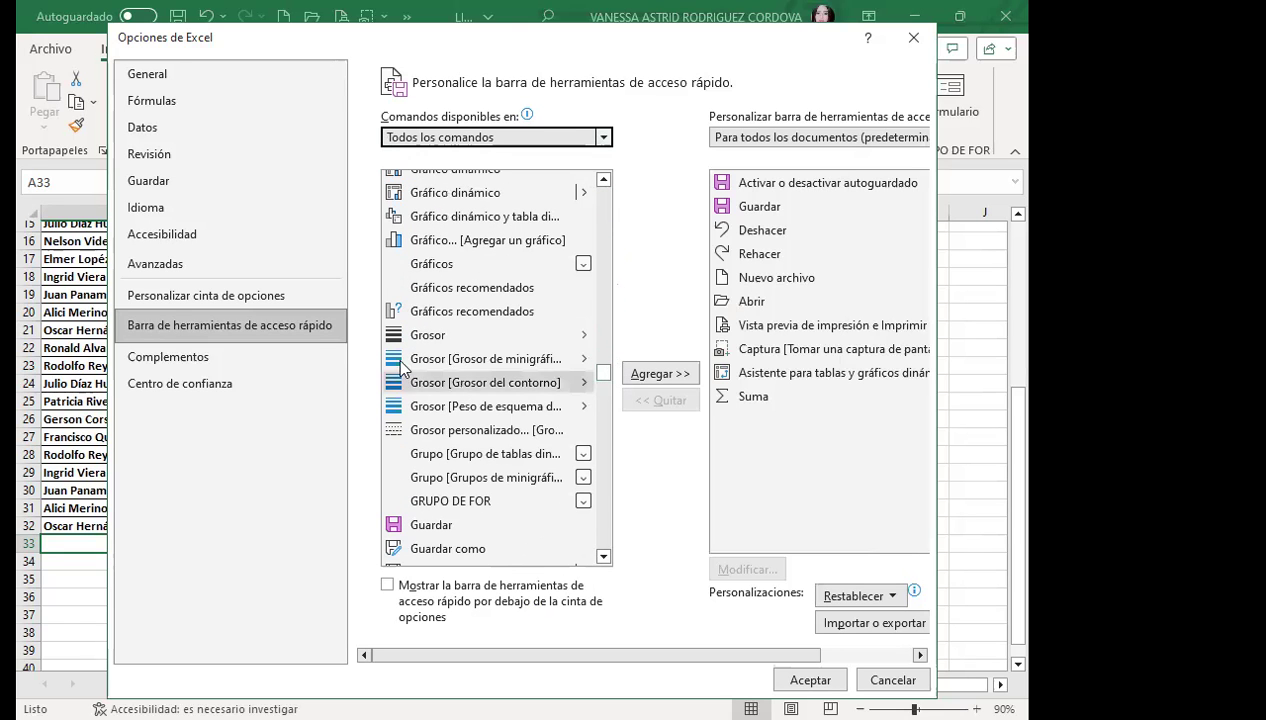
drag(617, 363, 604, 370)
scroll(450, 344, up, 3)
scroll(445, 360, up, 5)
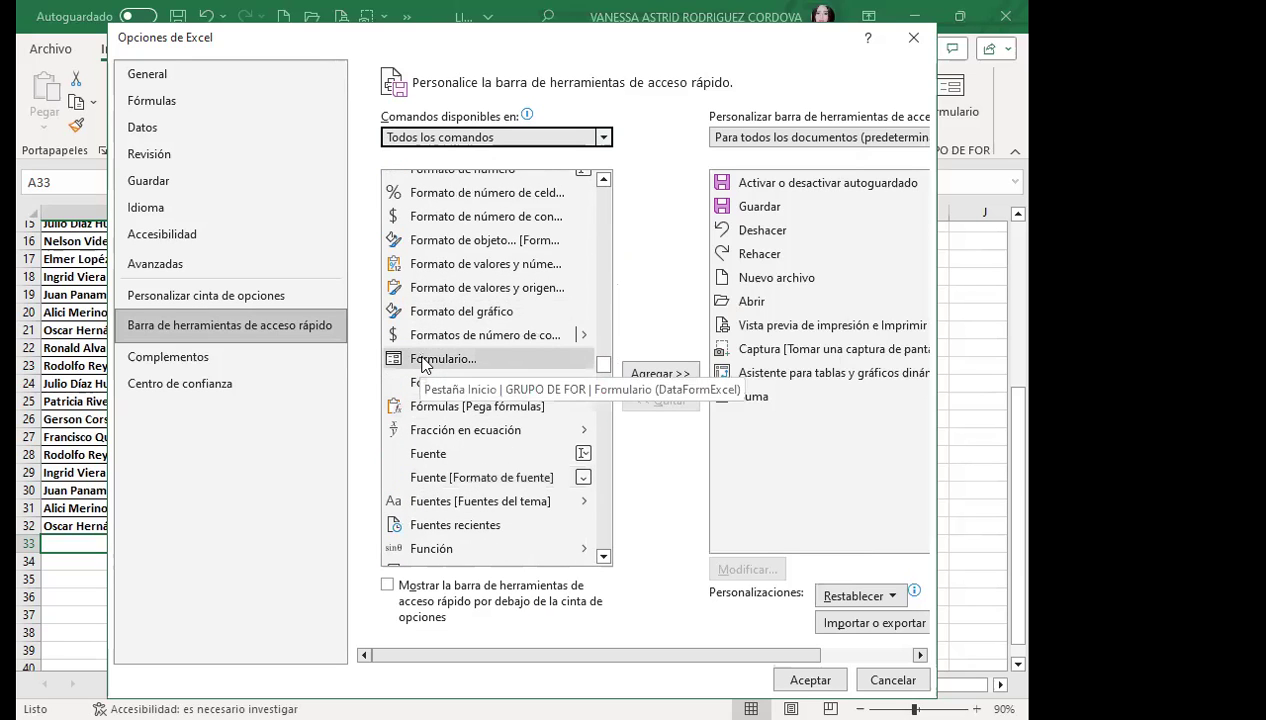
click(440, 358)
click(648, 378)
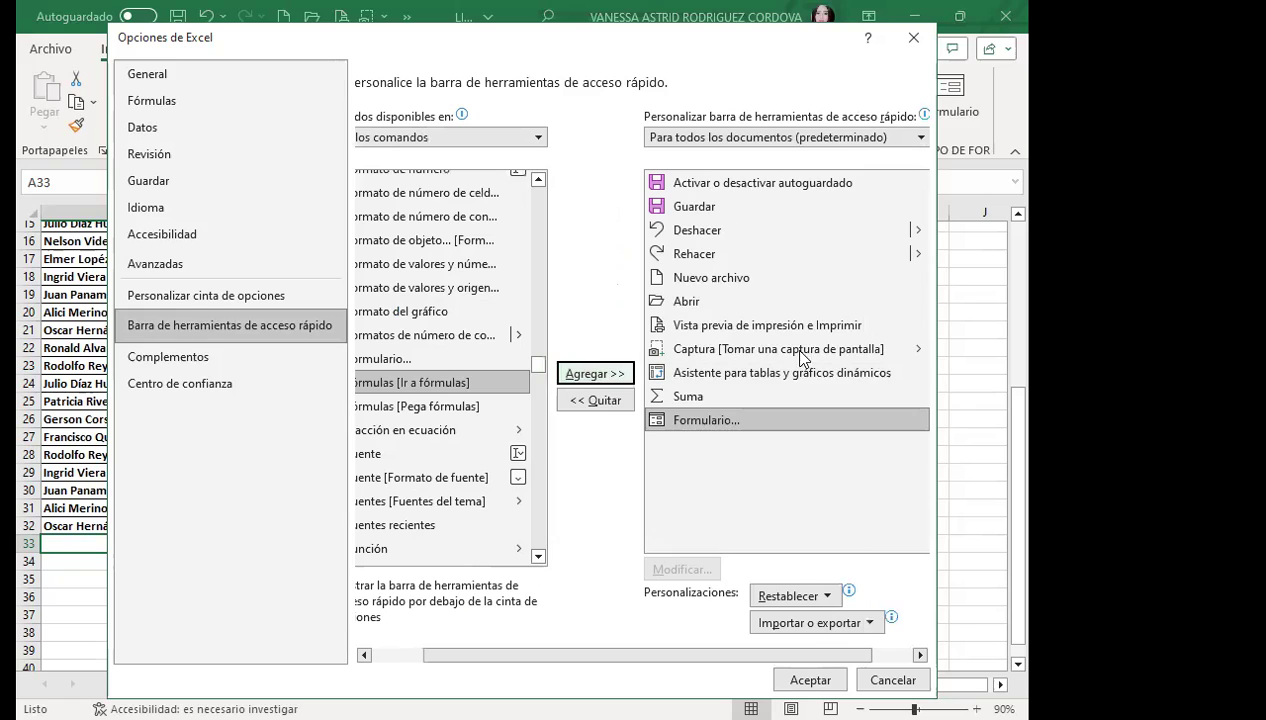
click(657, 424)
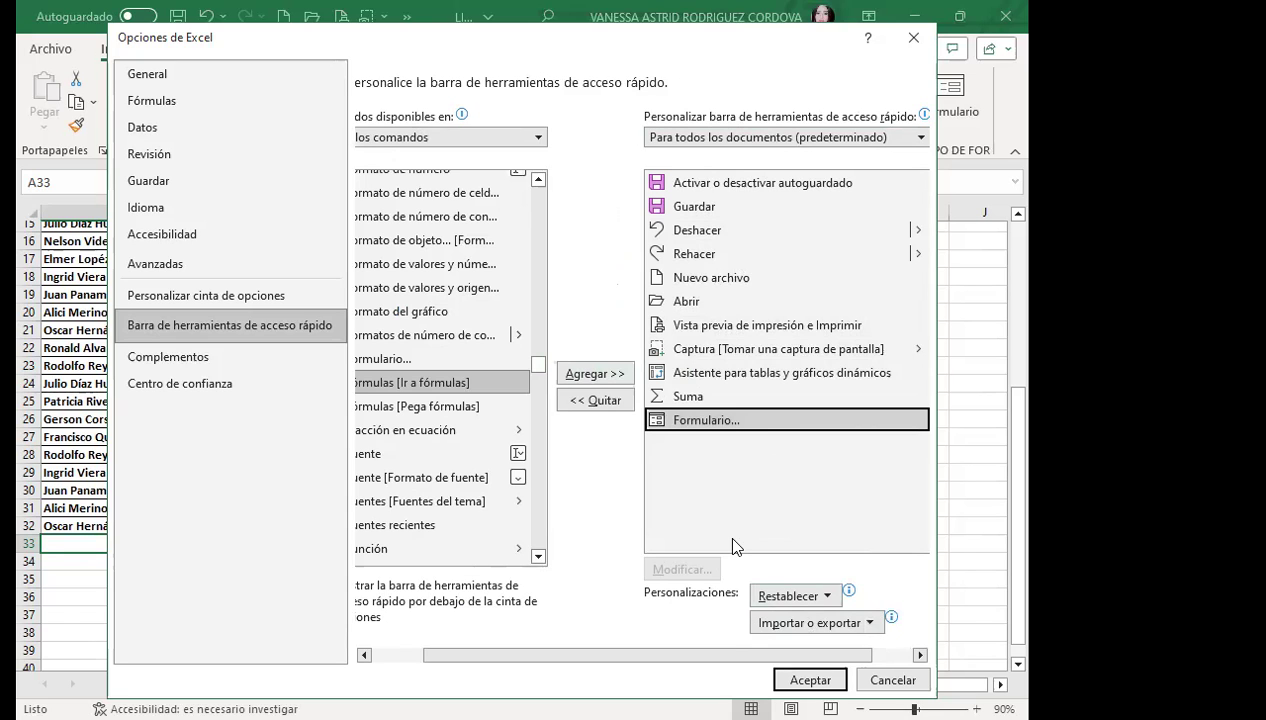
key(Return)
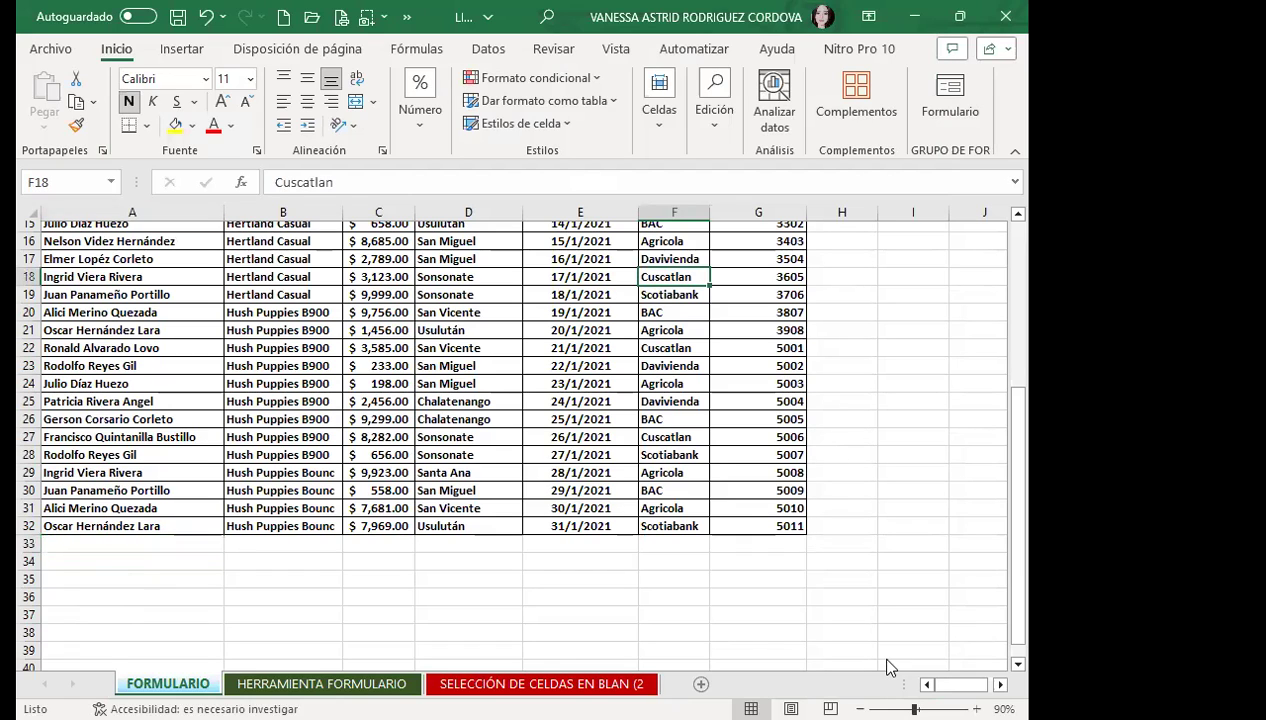
click(384, 19)
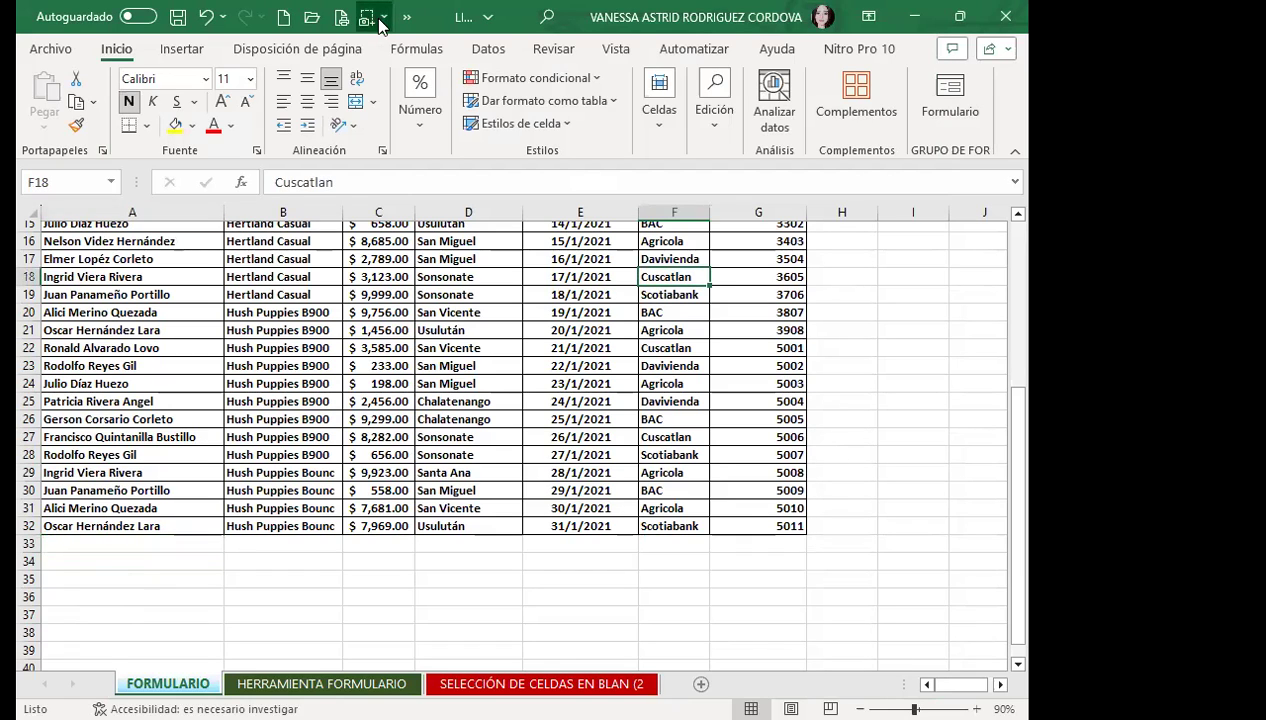
click(382, 20)
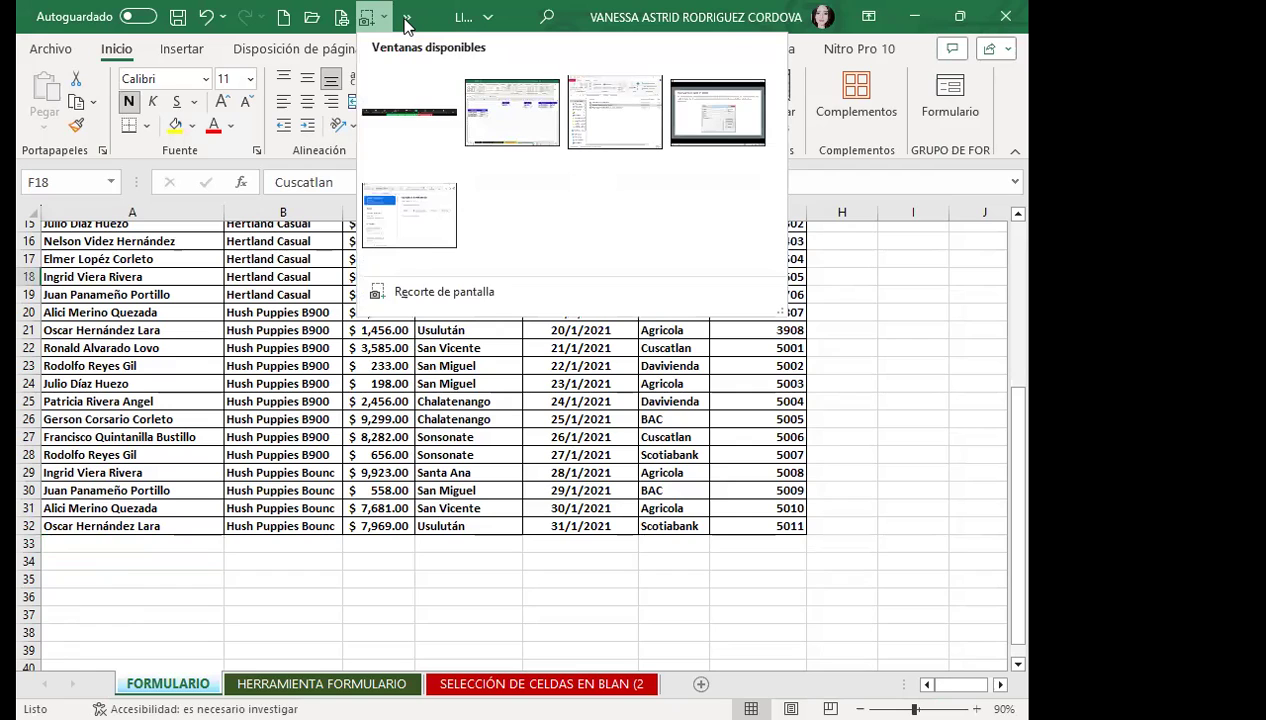
click(406, 19)
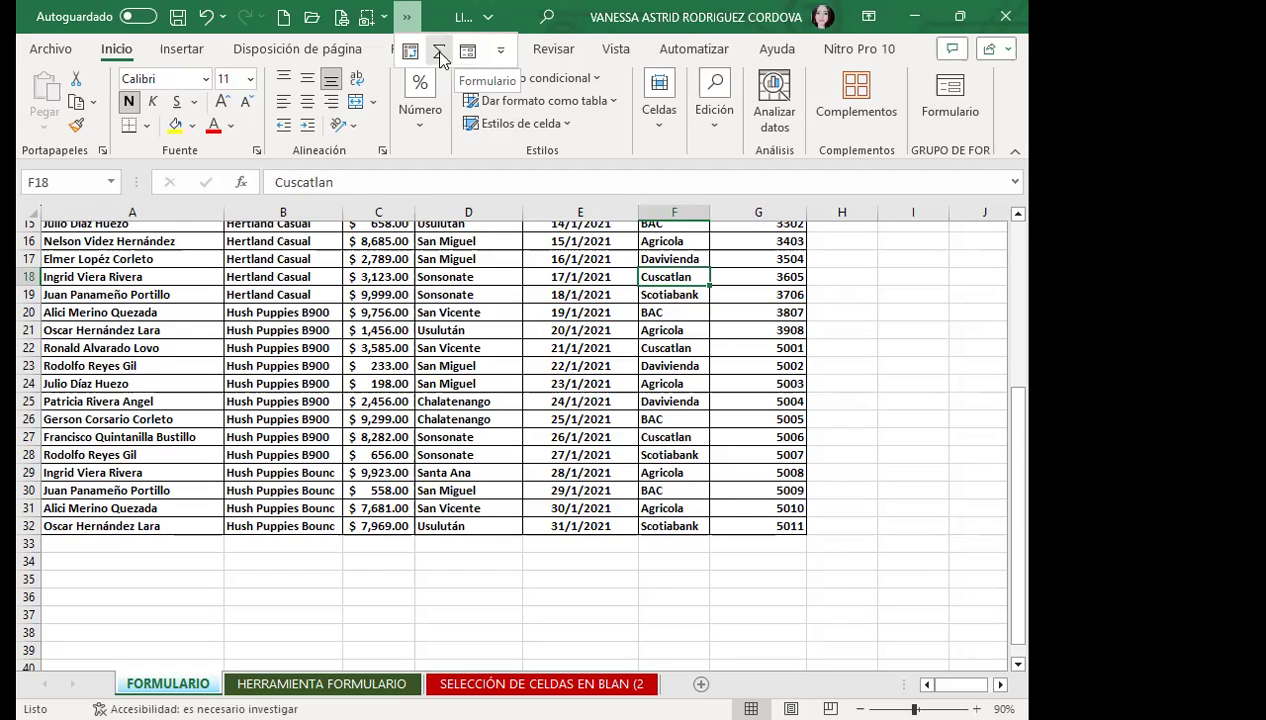
click(407, 17)
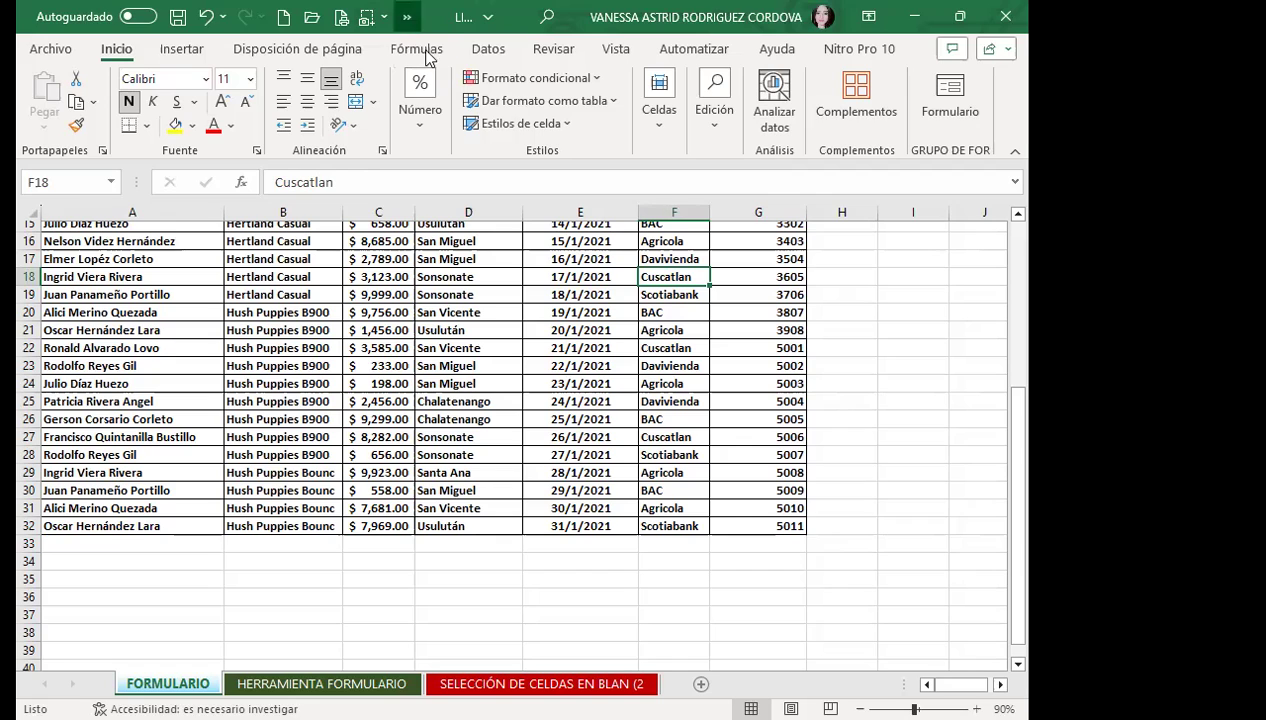
click(407, 17)
click(439, 53)
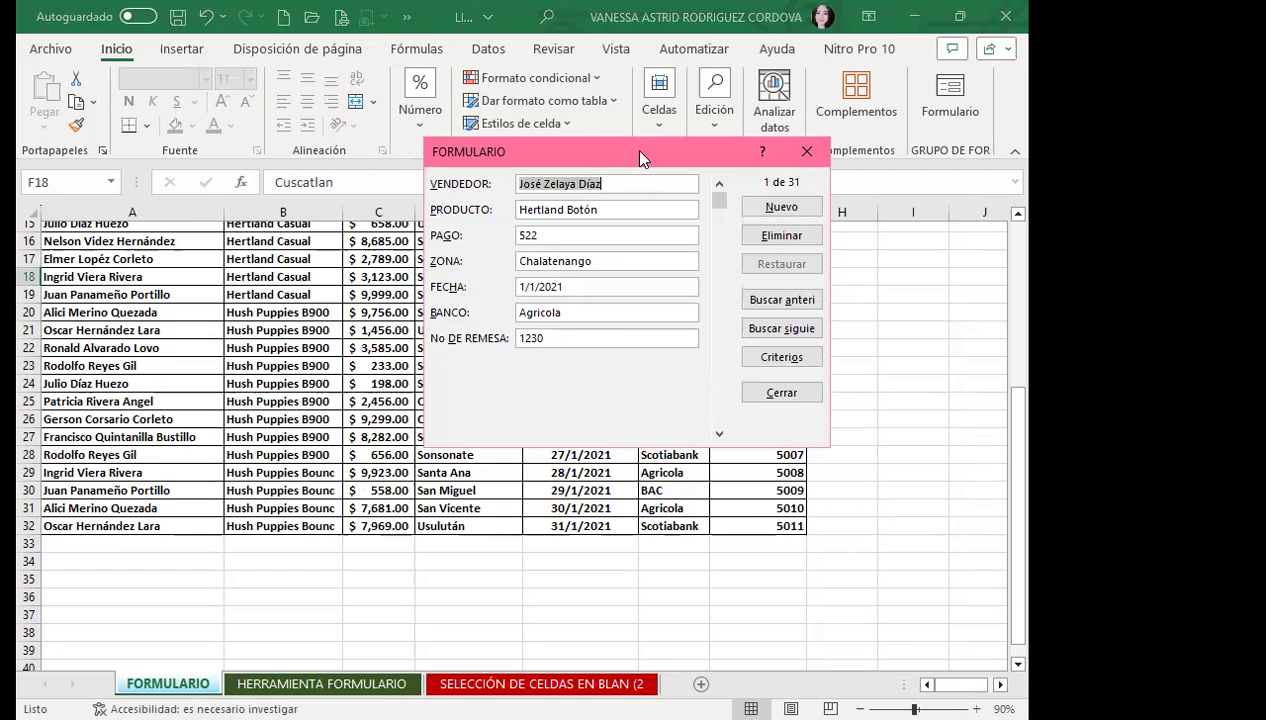
drag(640, 152, 700, 282)
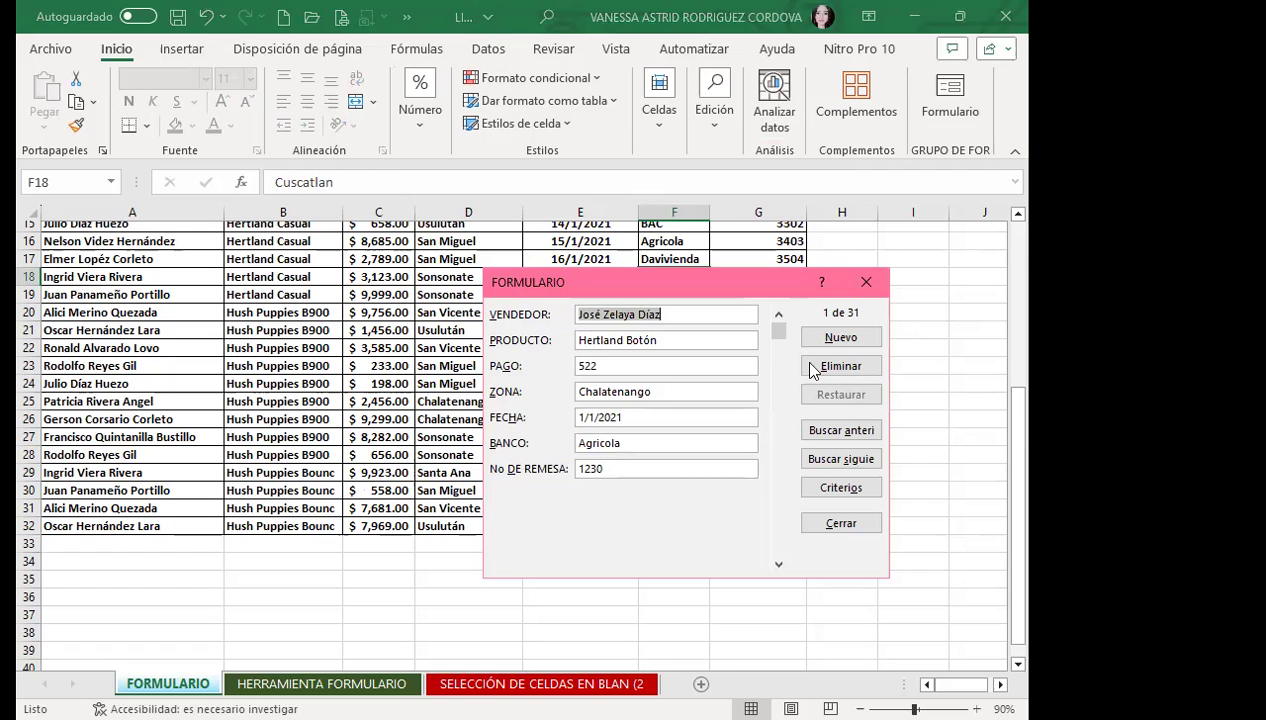
click(866, 284)
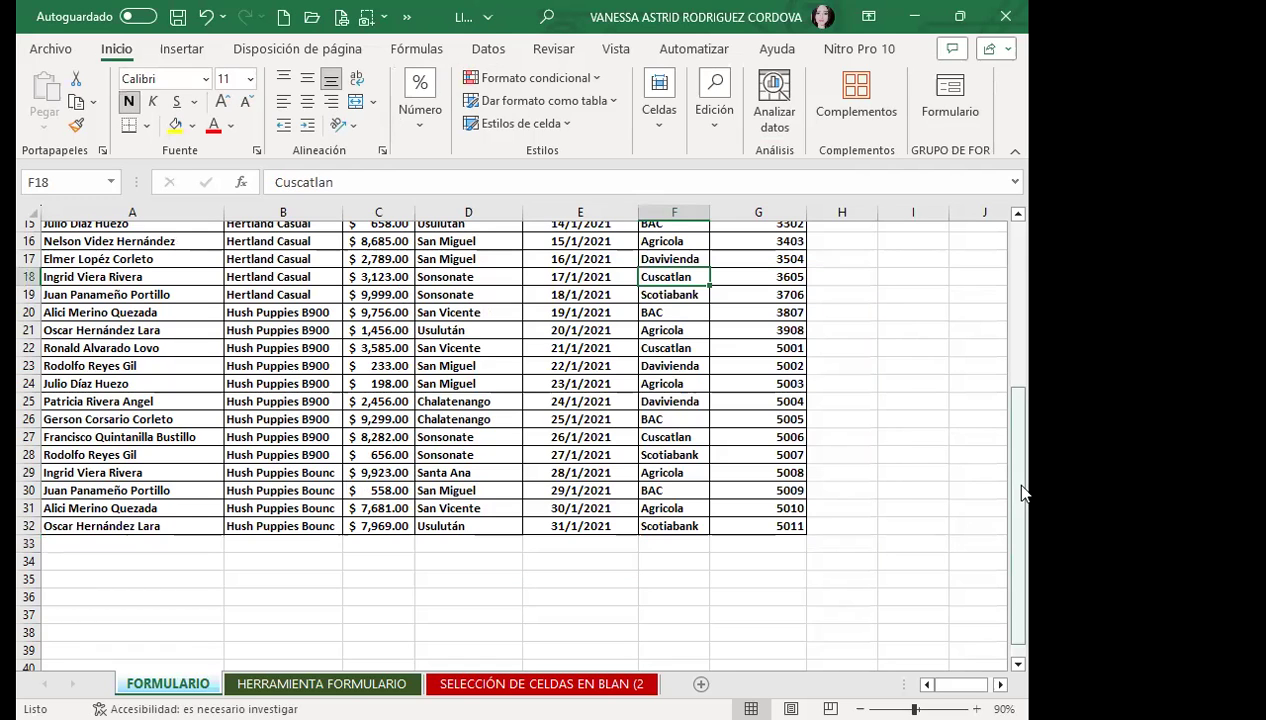
click(406, 17)
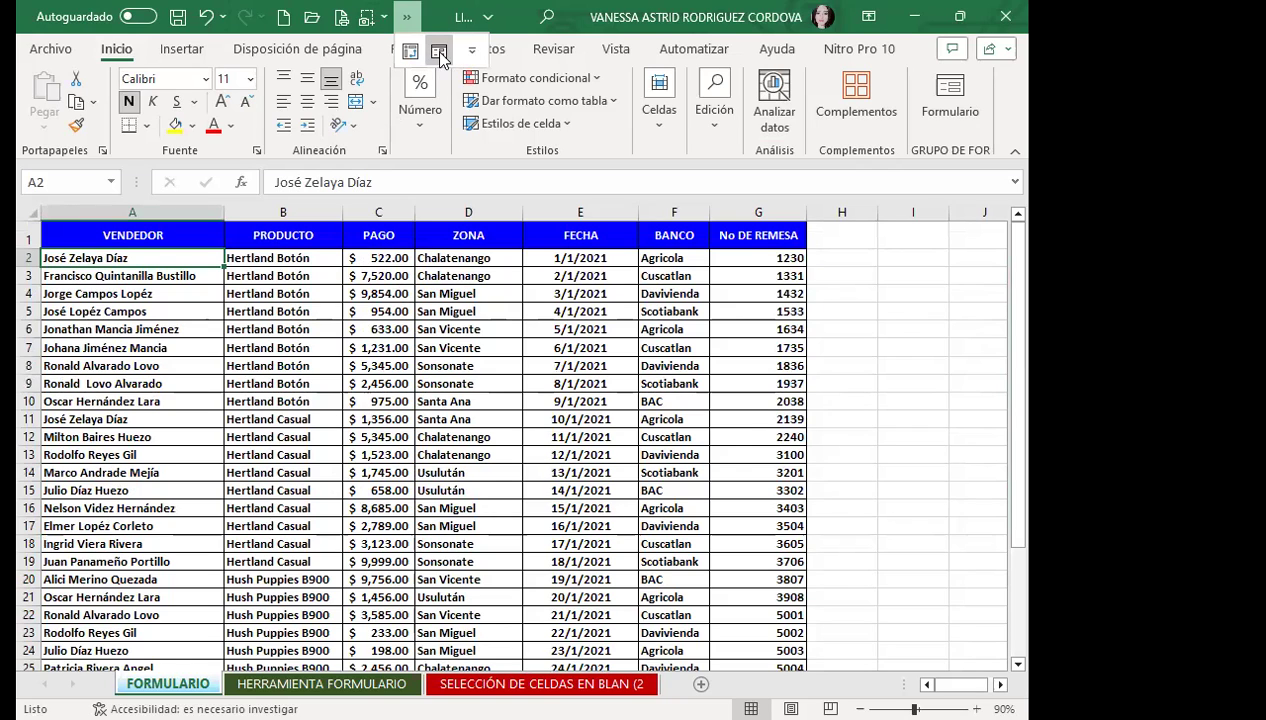
click(439, 53)
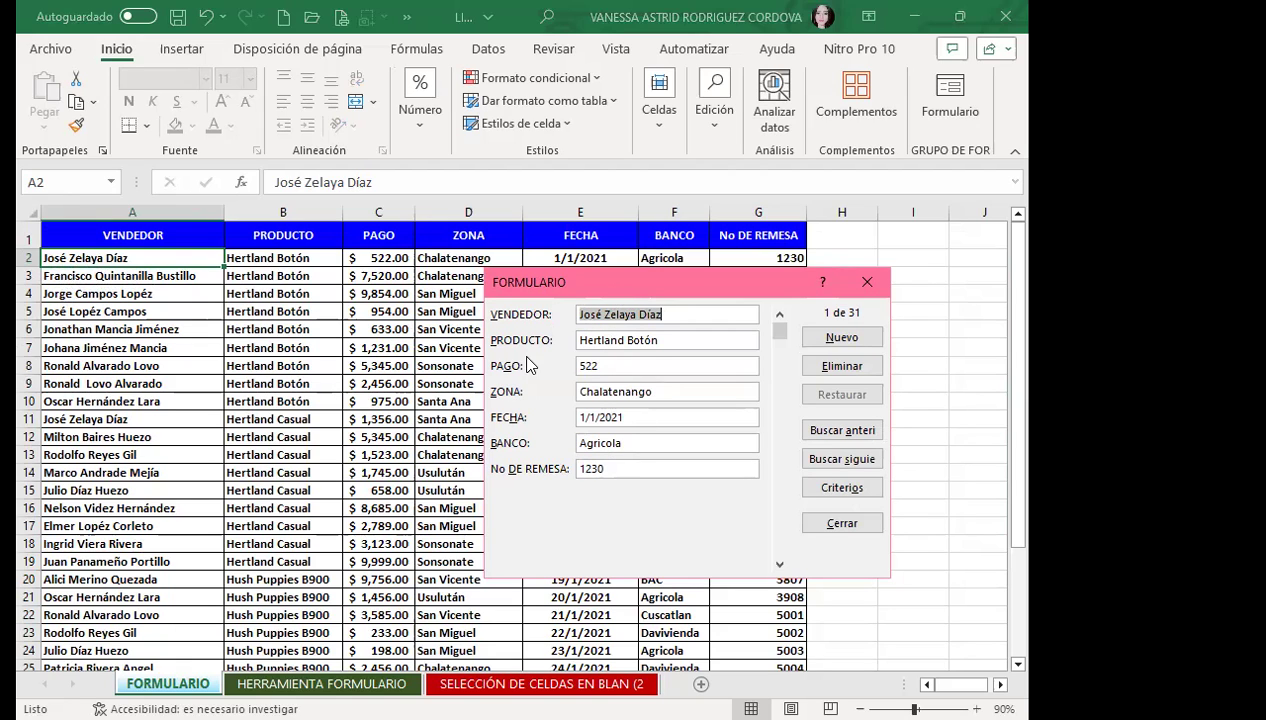
Start a new form record with the seller's name and product HERTLAND
drag(616, 295, 584, 320)
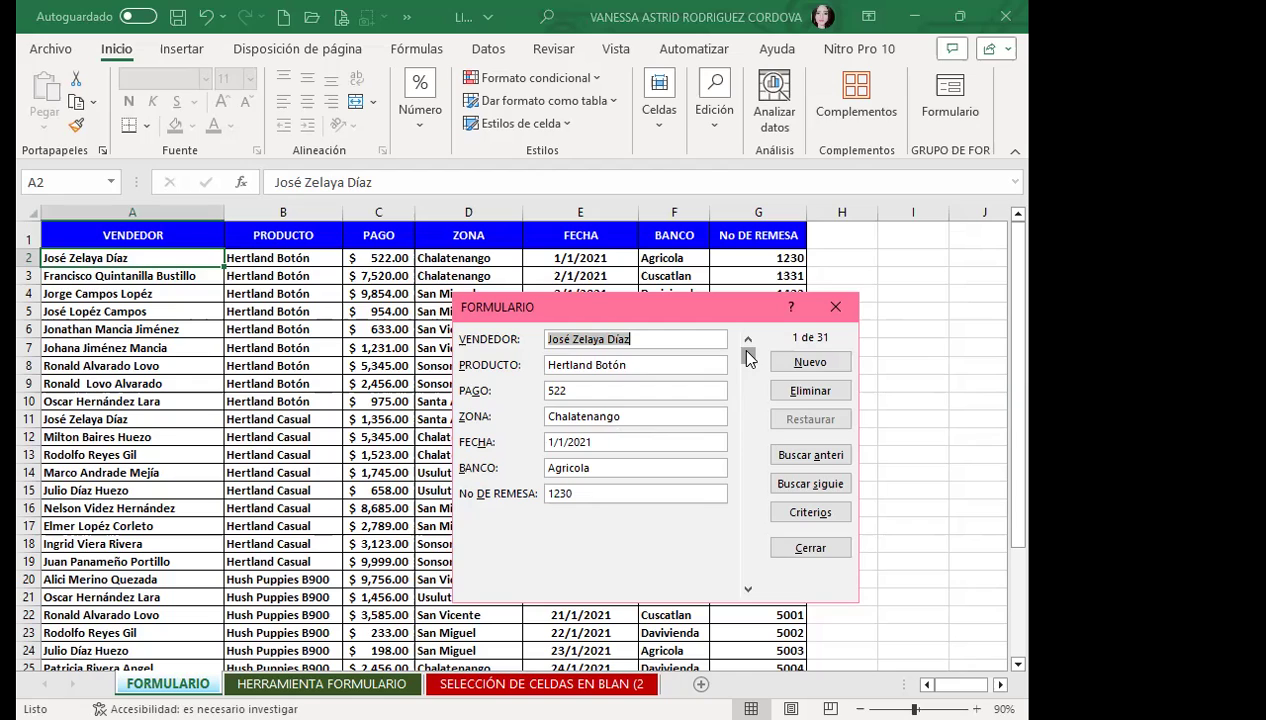
drag(746, 352, 750, 578)
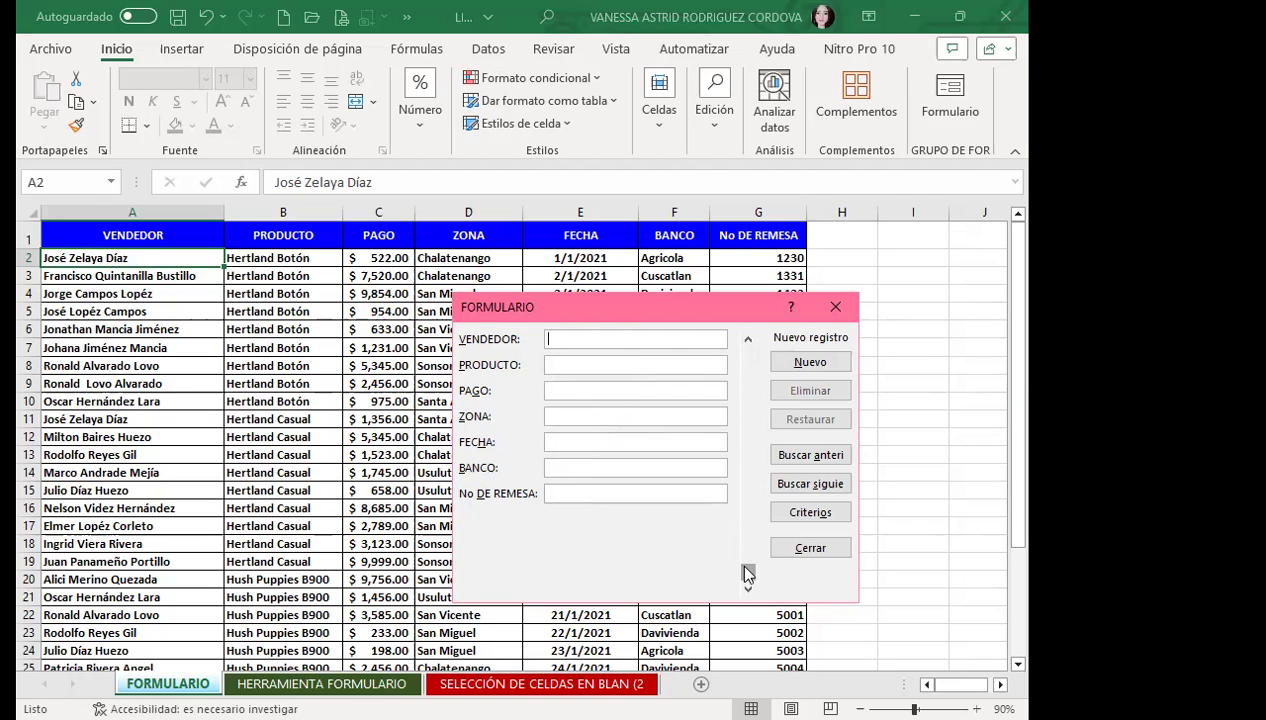
drag(748, 573, 747, 352)
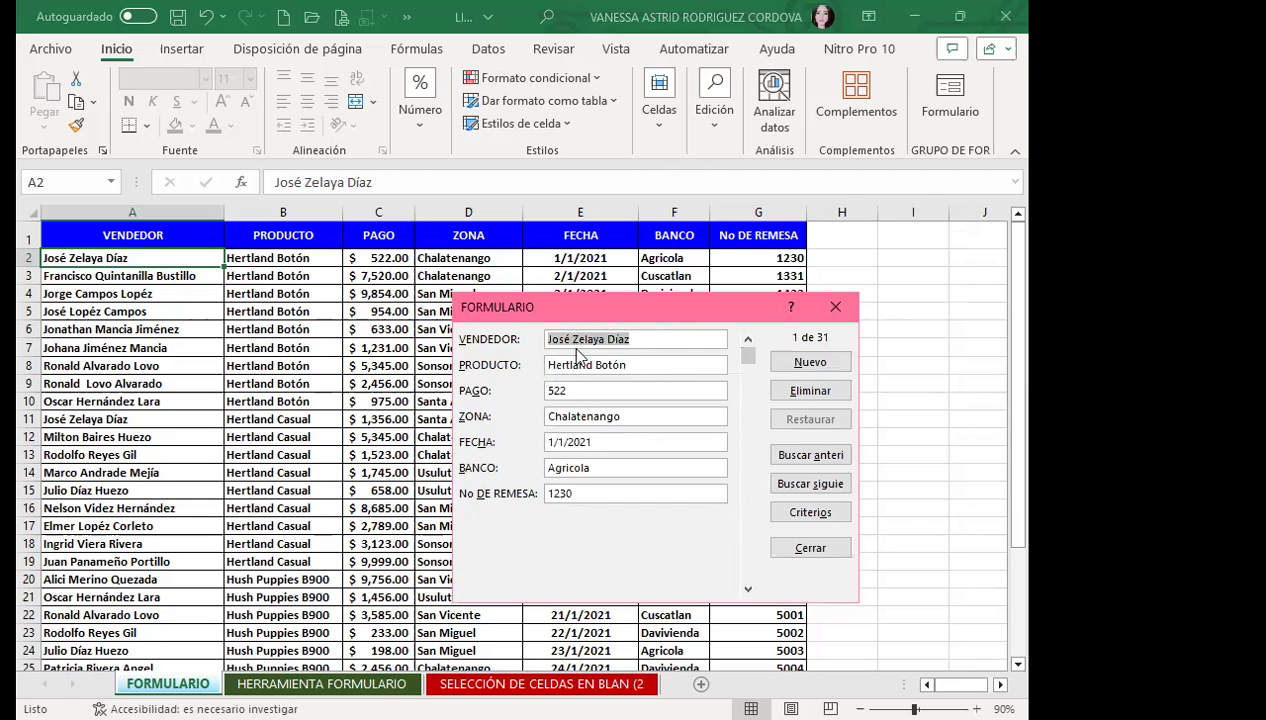
click(810, 366)
text(VANESSA RODRIGUEZ)
key(Tab)
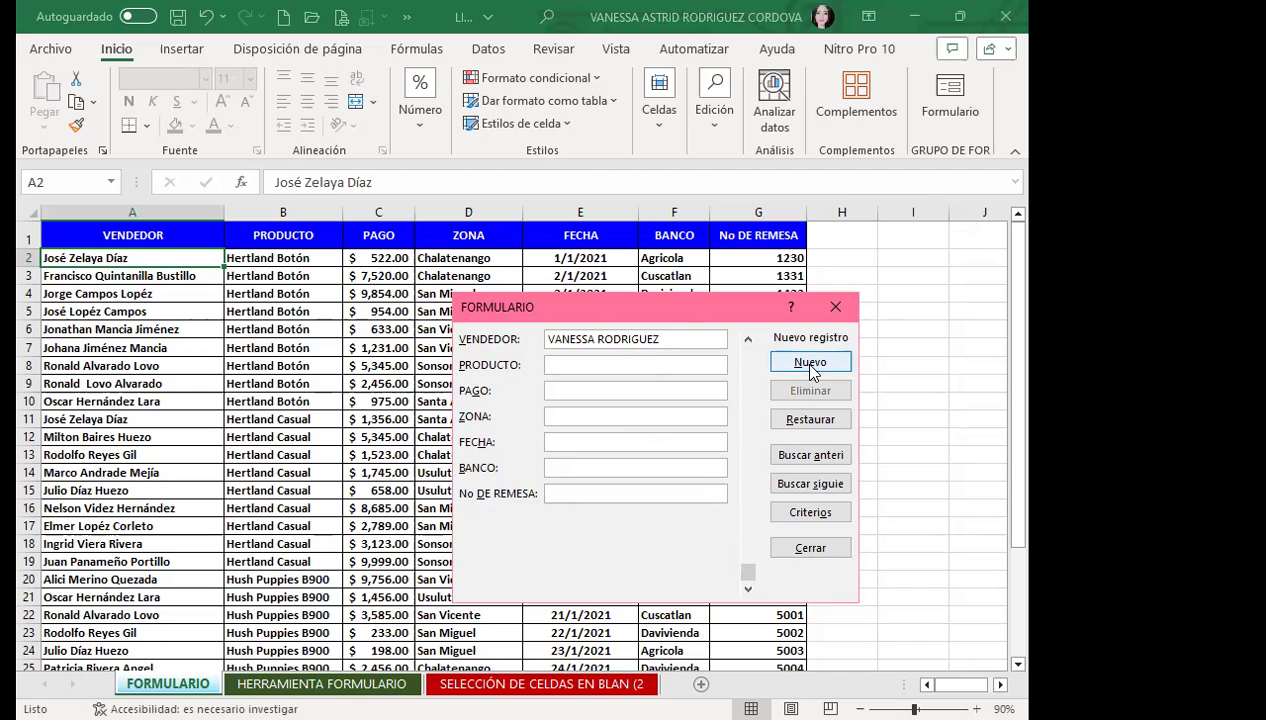
text(HER)
text(TLA)
text(ND)
key(Tab)
Fill payment 800, zone SANTA ANA, date 2/5/2023, bank AGRICOLA, remittance 5012, and save
text(800)
key(Tab)
text(SAN M)
key(BackSpace)
key(BackSpace)
text(TA ANA)
key(Tab)
text(2/5/2023)
key(Tab)
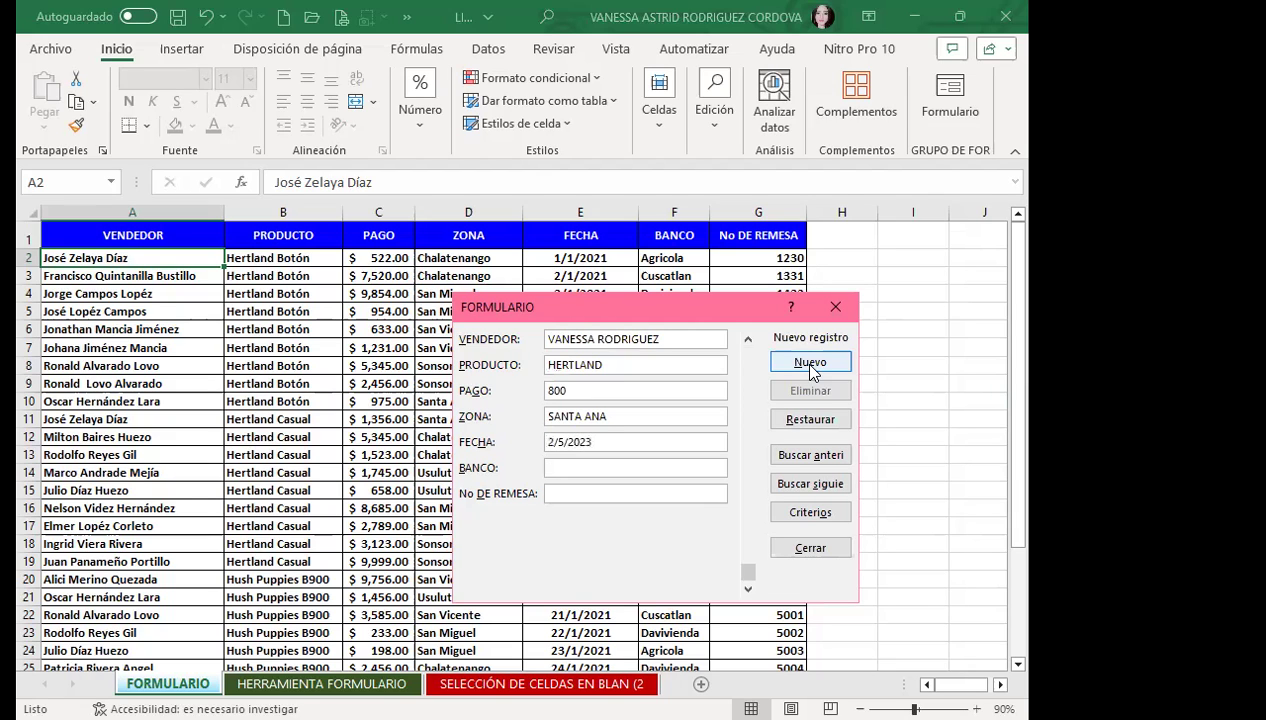
text(AGRICOLA)
key(Tab)
text(5012)
click(812, 372)
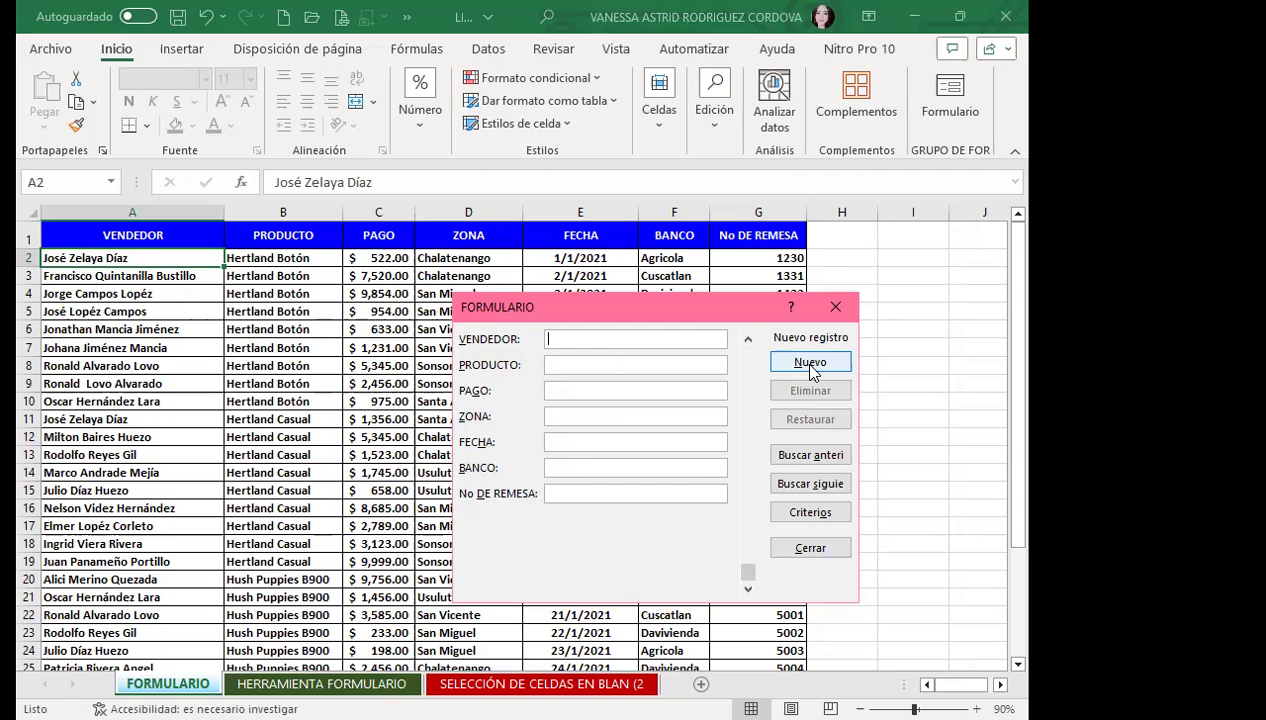
Close the data form, check the new record in row 33, and select cell A8
click(838, 307)
scroll(65, 505, down, 3)
scroll(72, 525, down, 2)
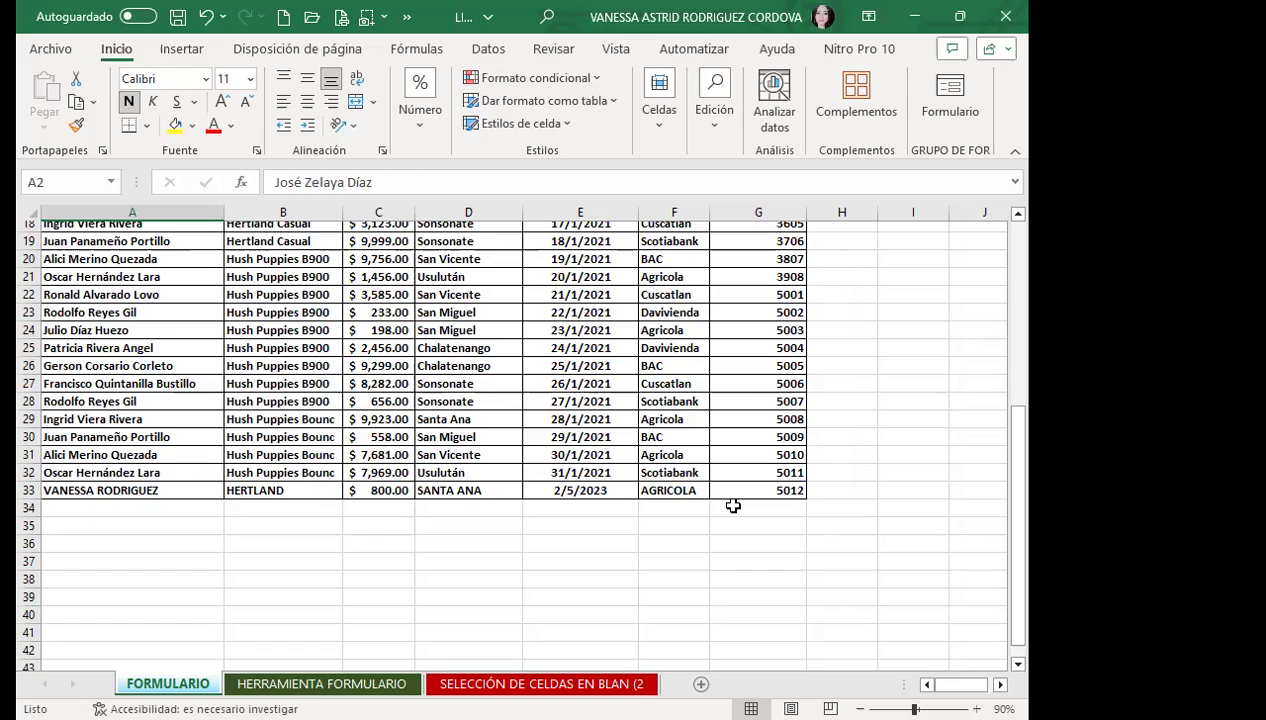
click(172, 311)
scroll(200, 318, up, 6)
click(214, 364)
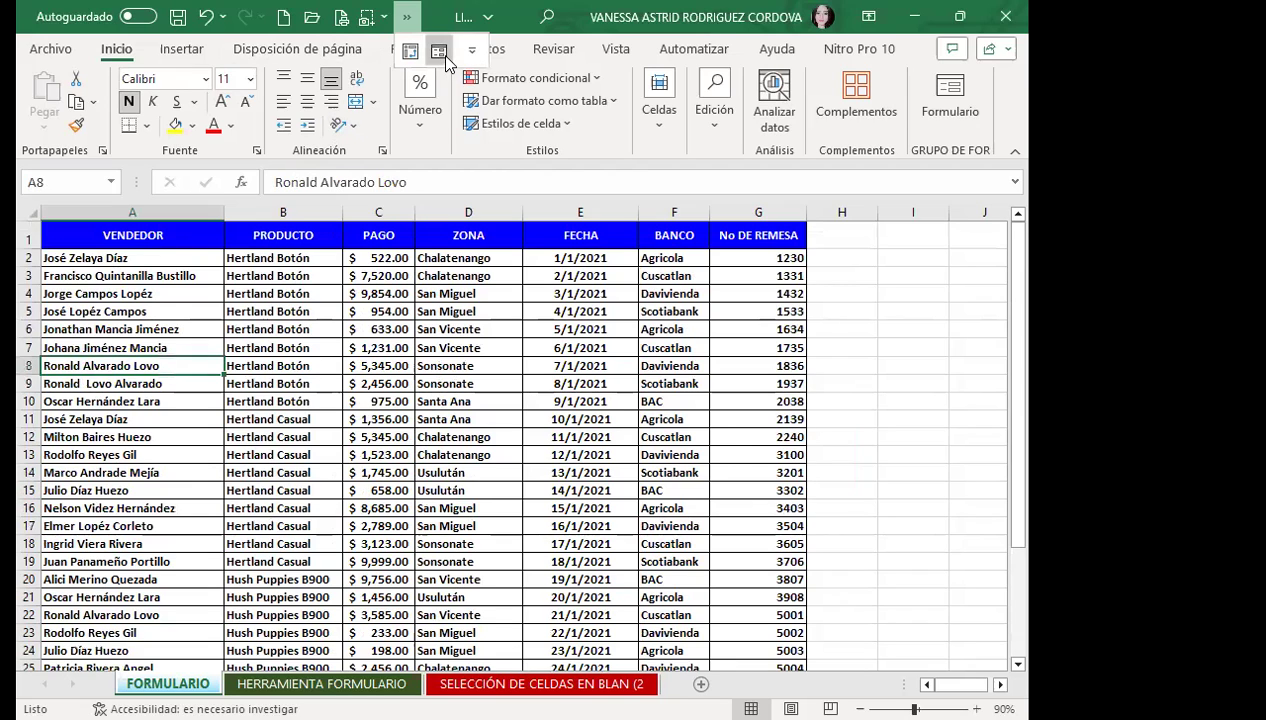
click(444, 56)
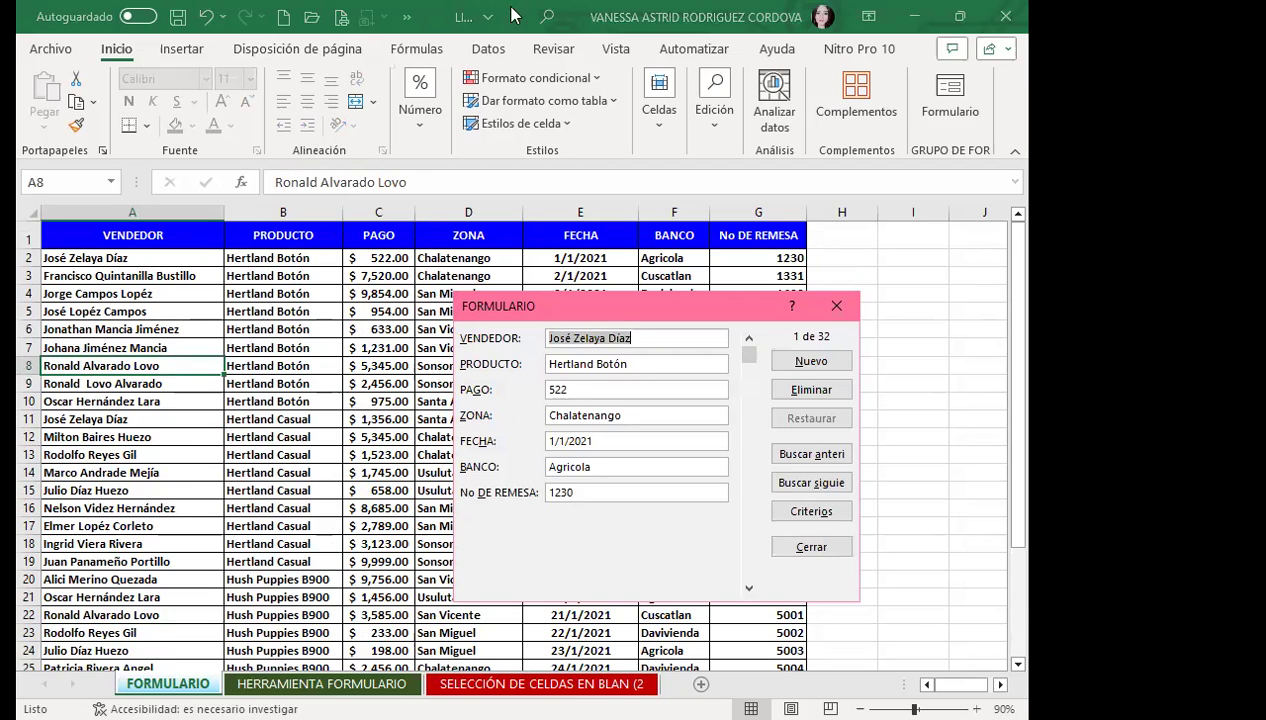
drag(700, 313, 478, 250)
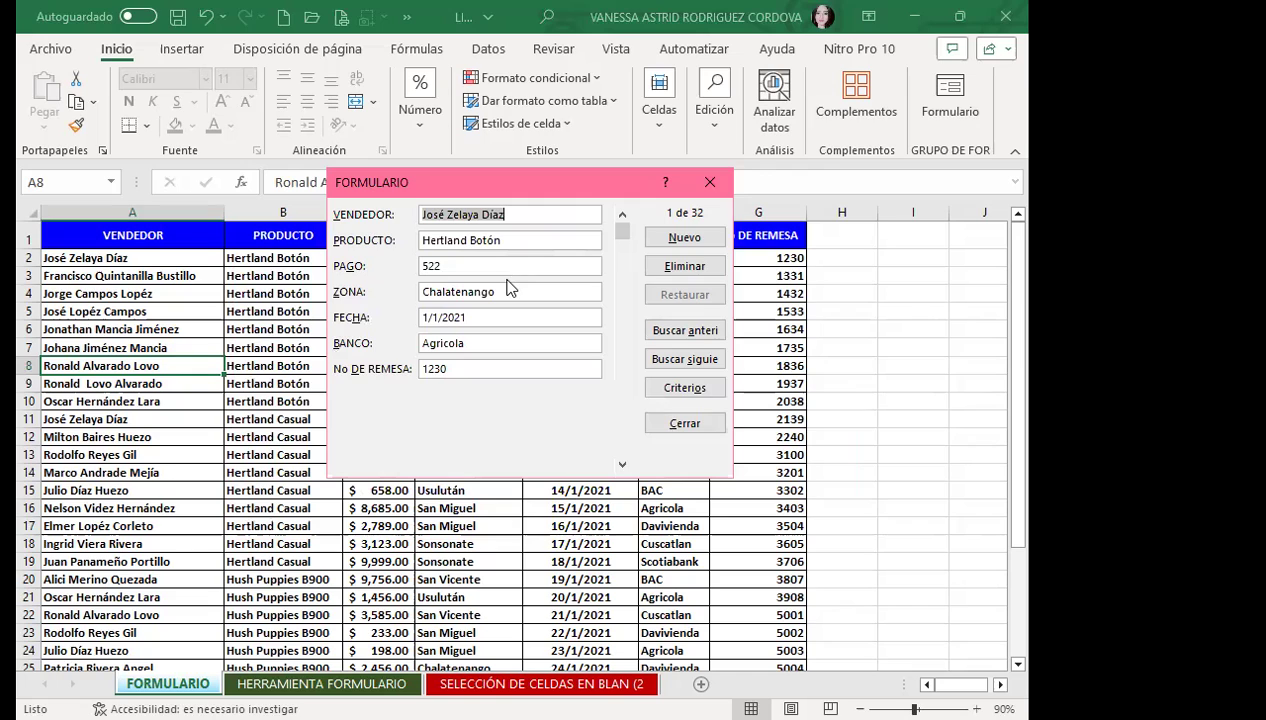
click(684, 238)
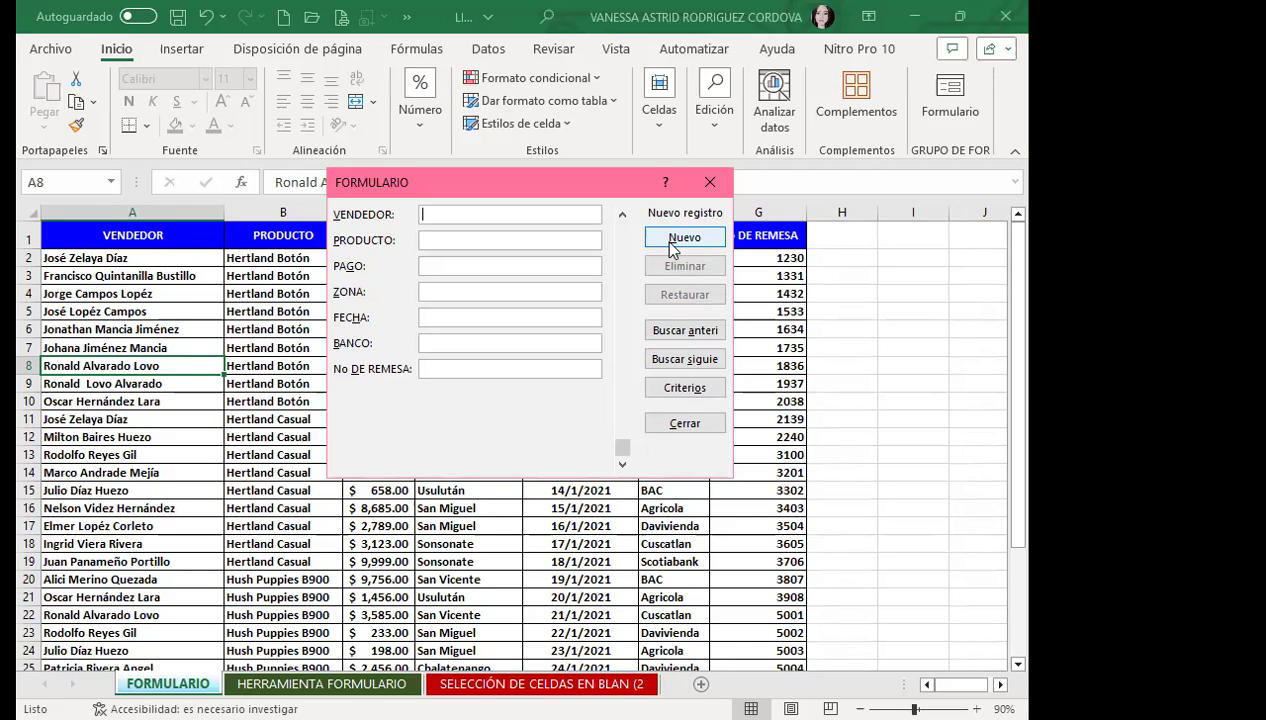
click(710, 182)
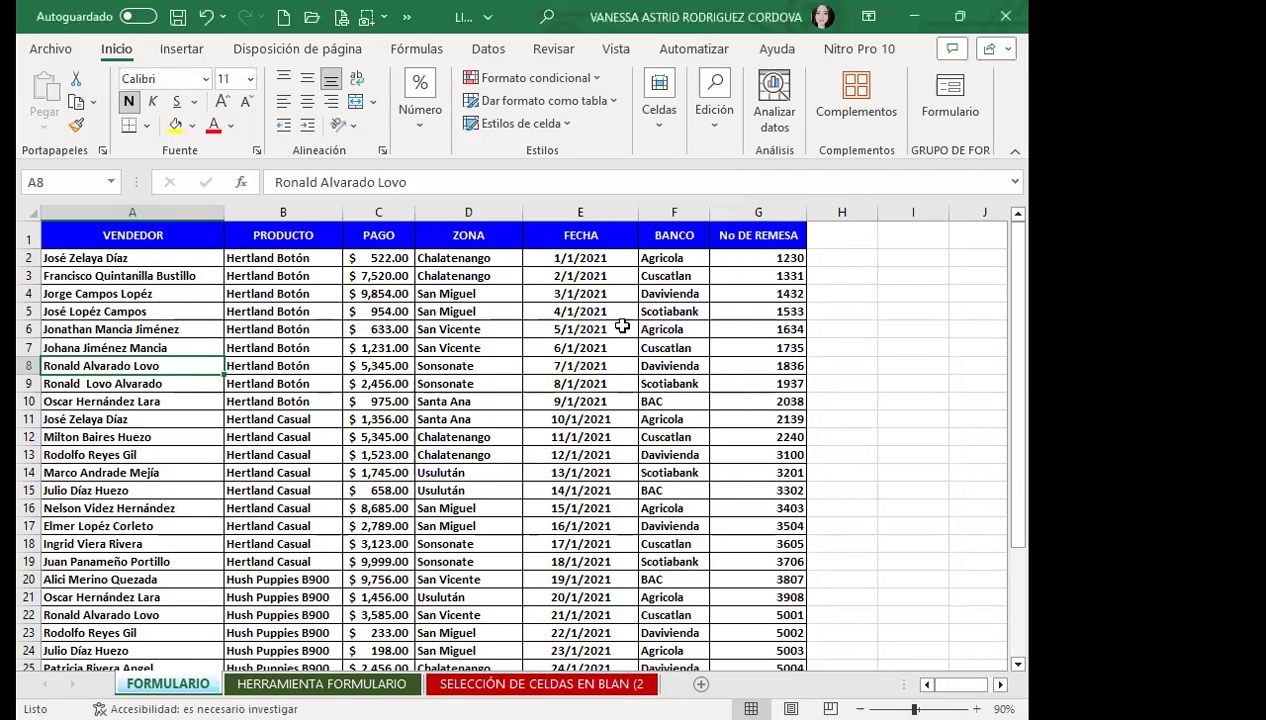
click(616, 366)
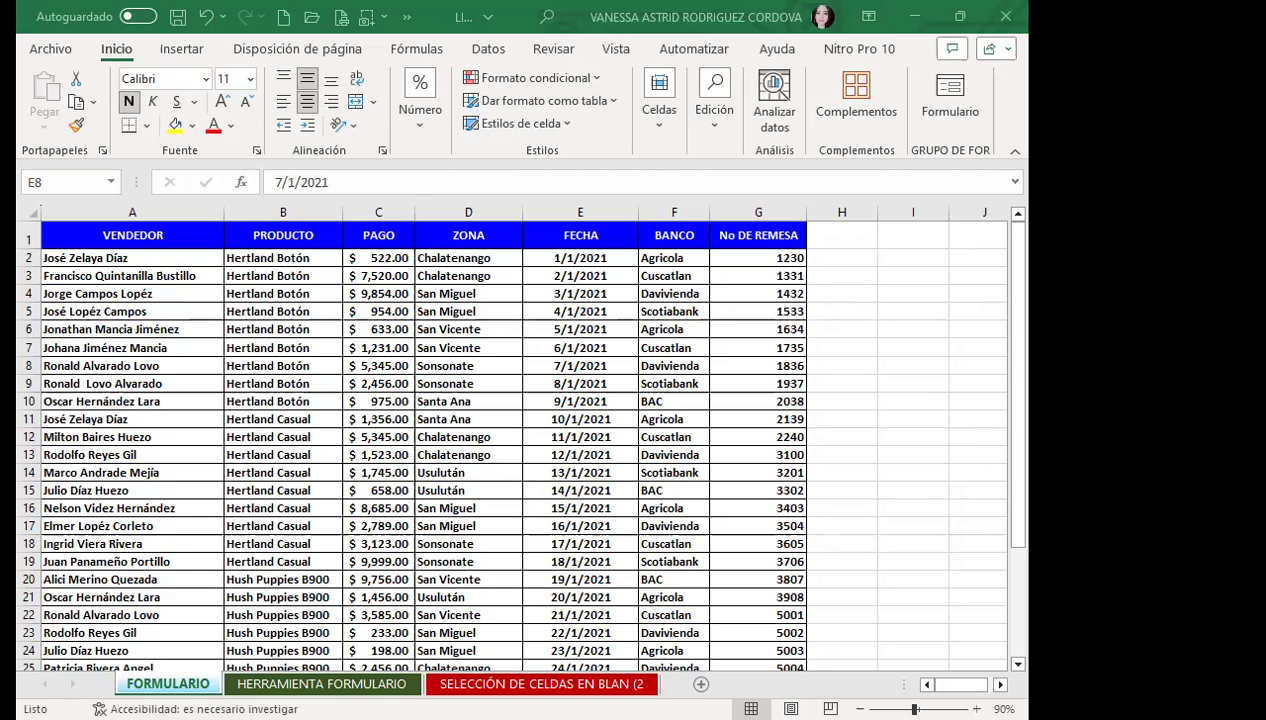
click(574, 389)
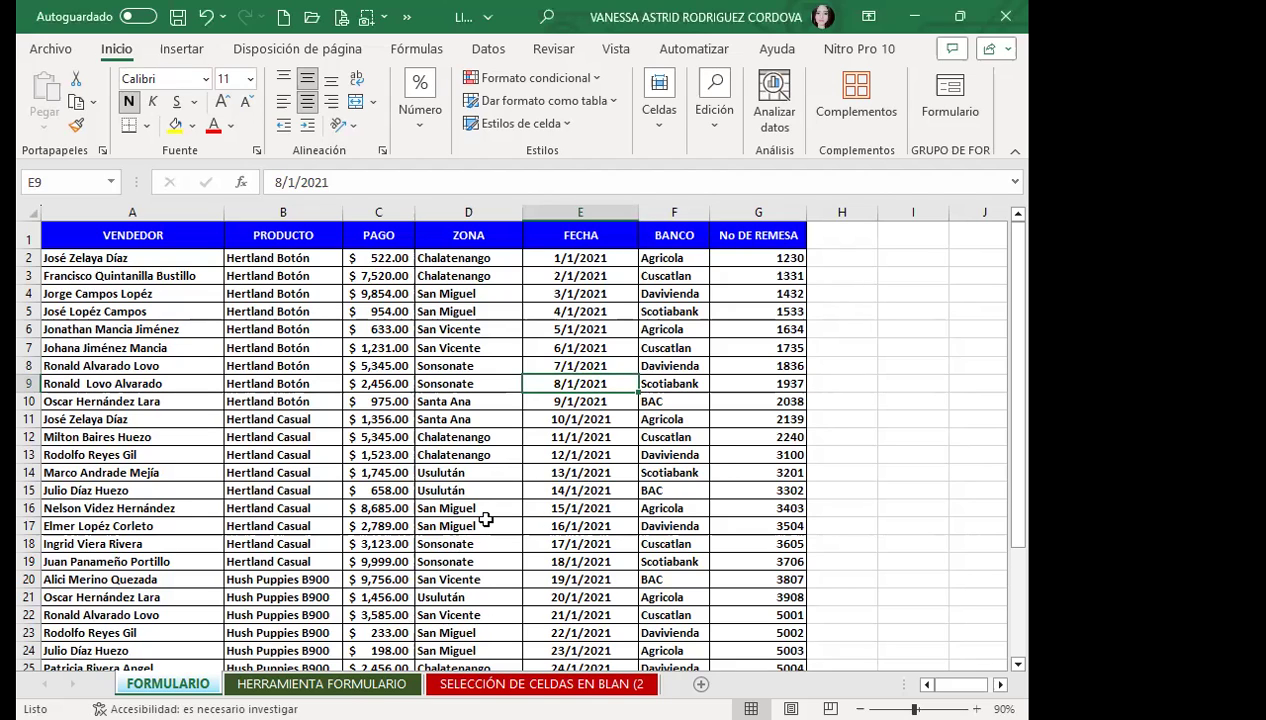
click(506, 472)
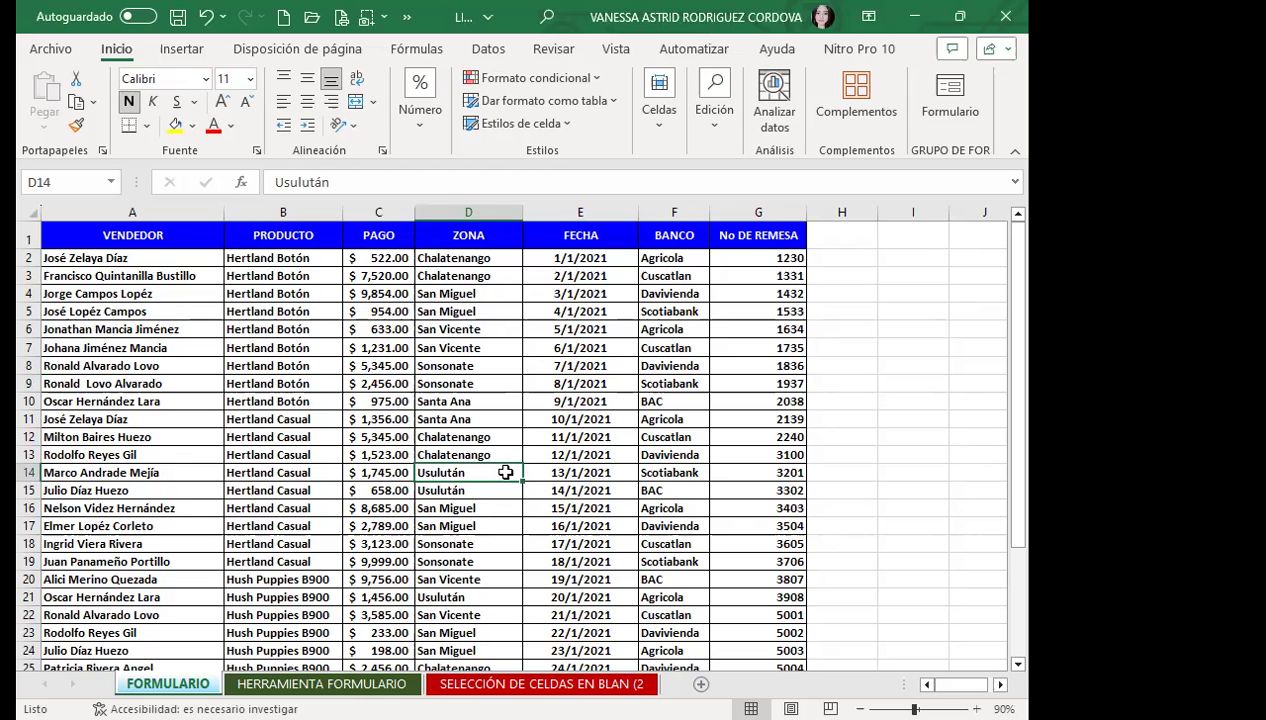
scroll(500, 470, down, 2)
scroll(440, 468, down, 3)
scroll(430, 466, down, 1)
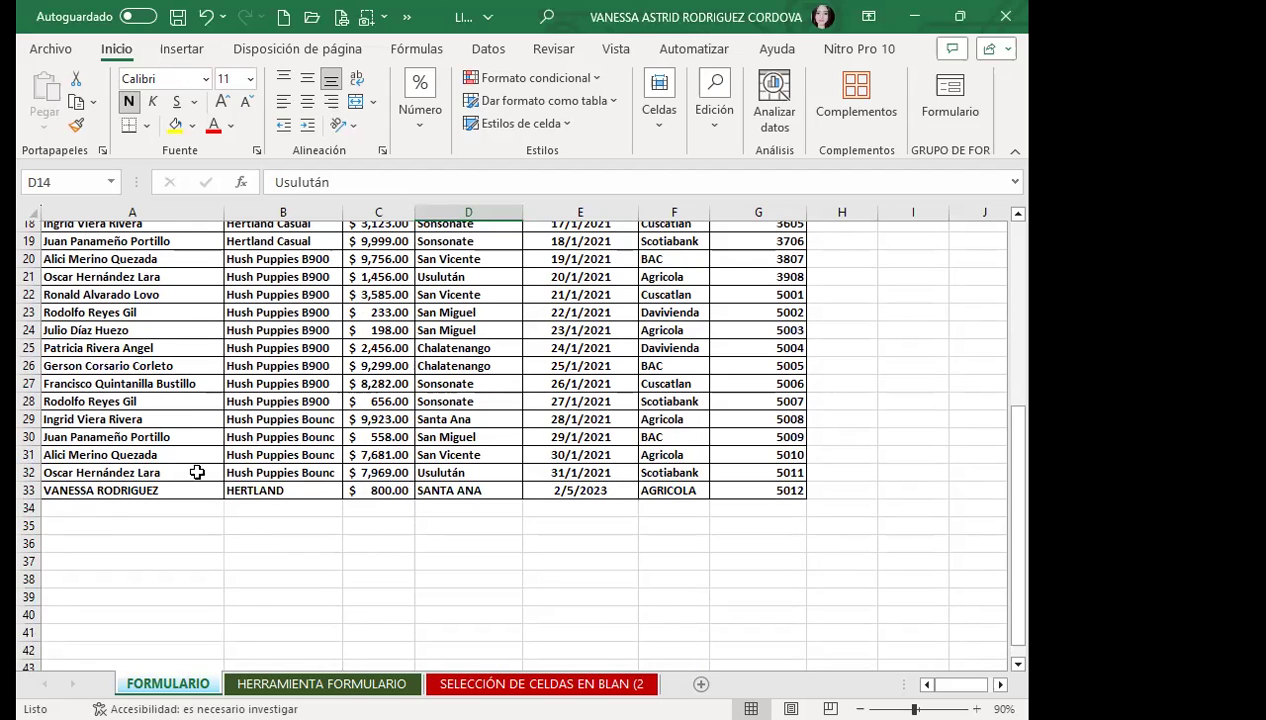
scroll(200, 420, up, 4)
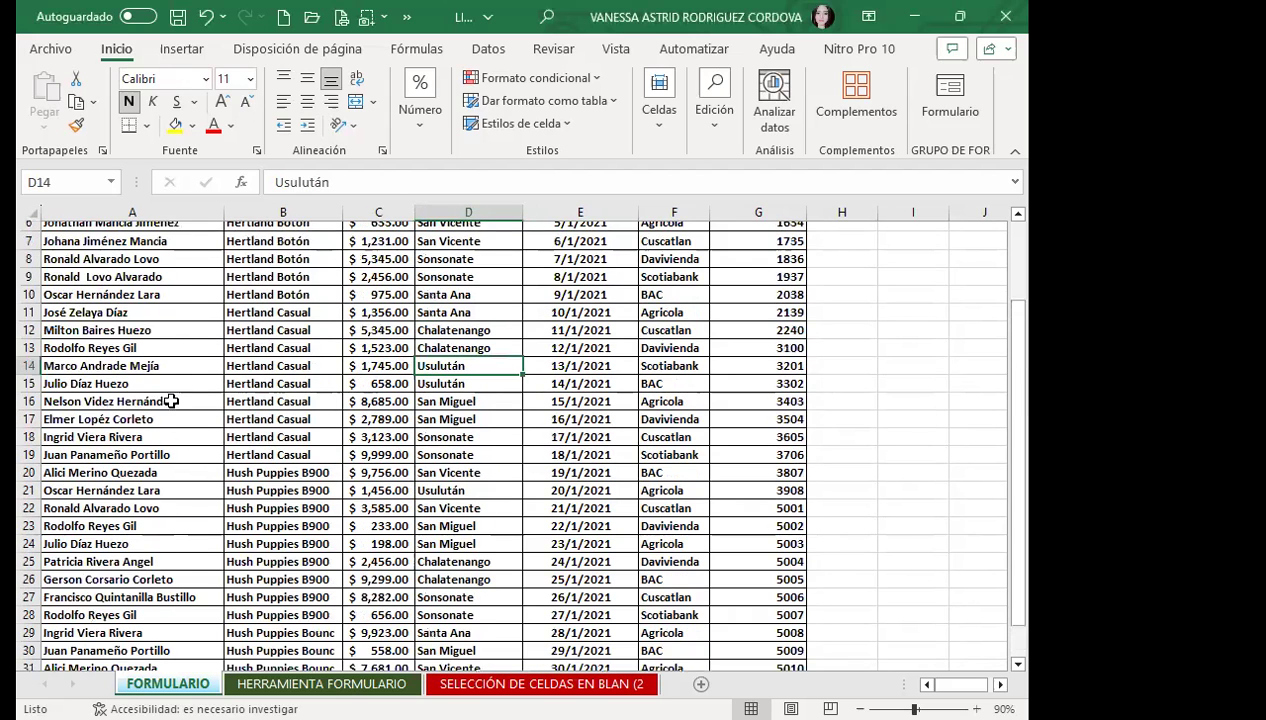
scroll(140, 360, up, 2)
click(91, 235)
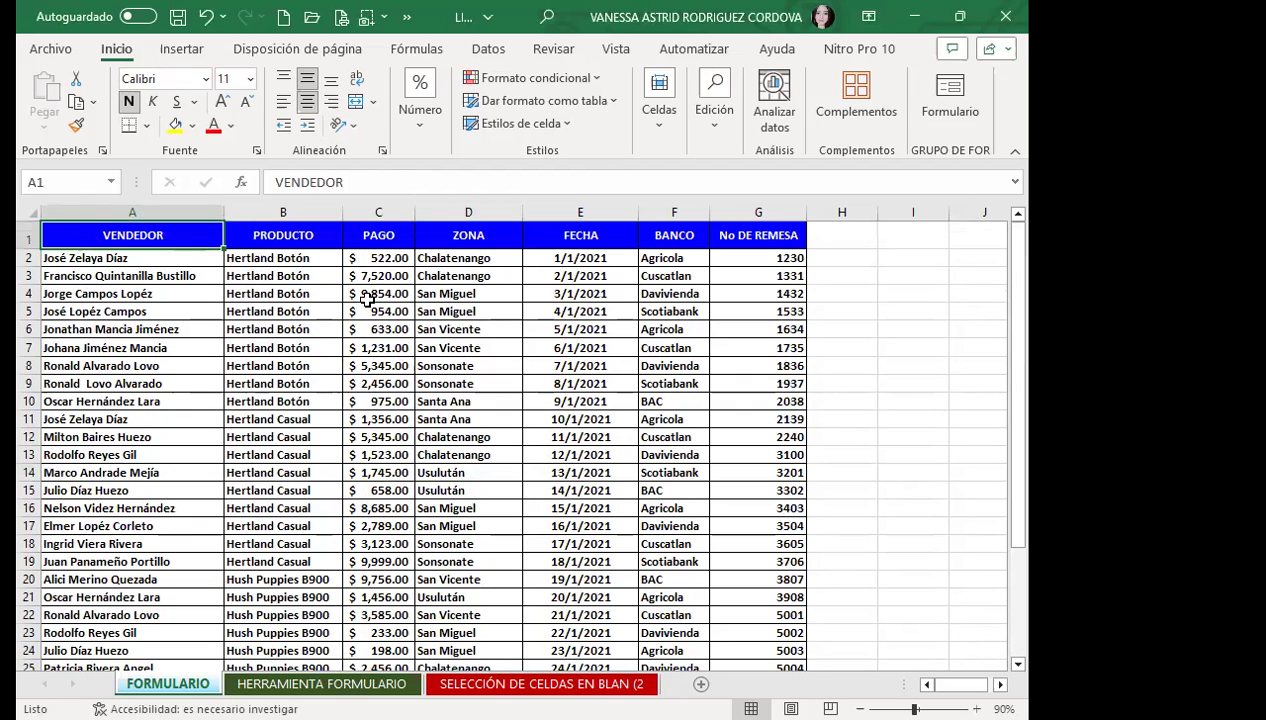
click(445, 343)
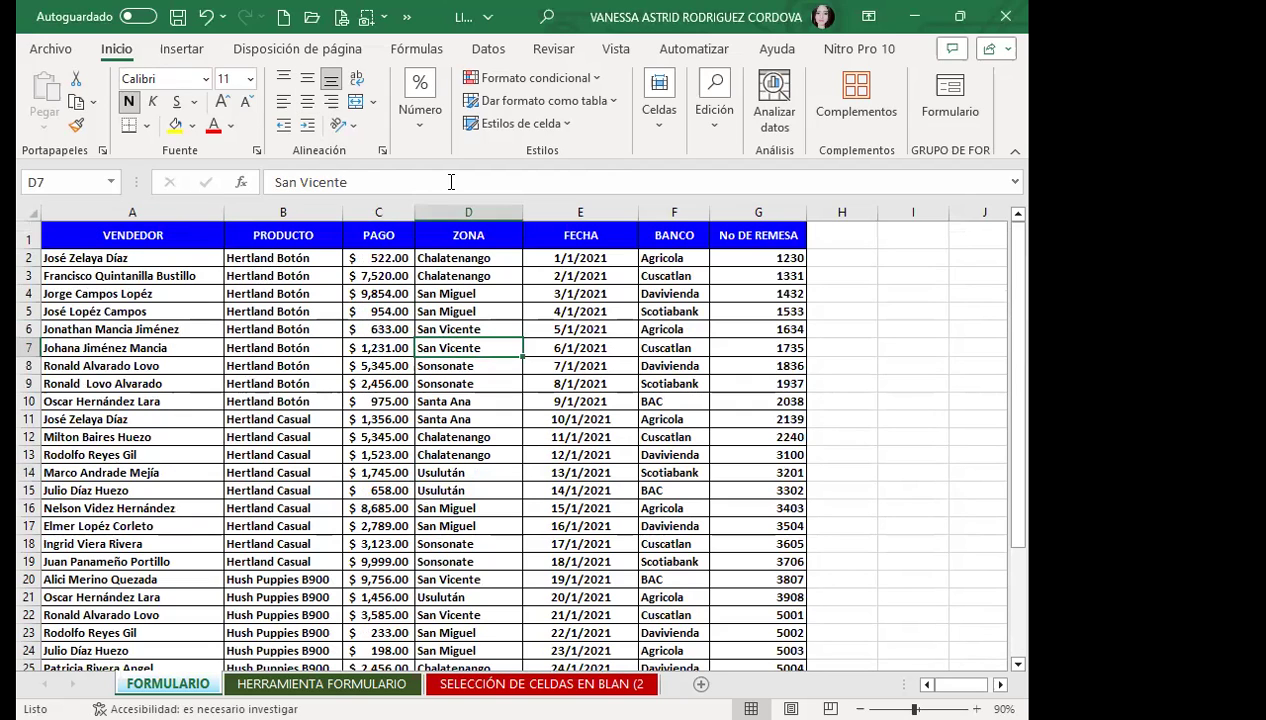
Open the Formulario data form from the Quick Access Toolbar and start a blank record
click(407, 18)
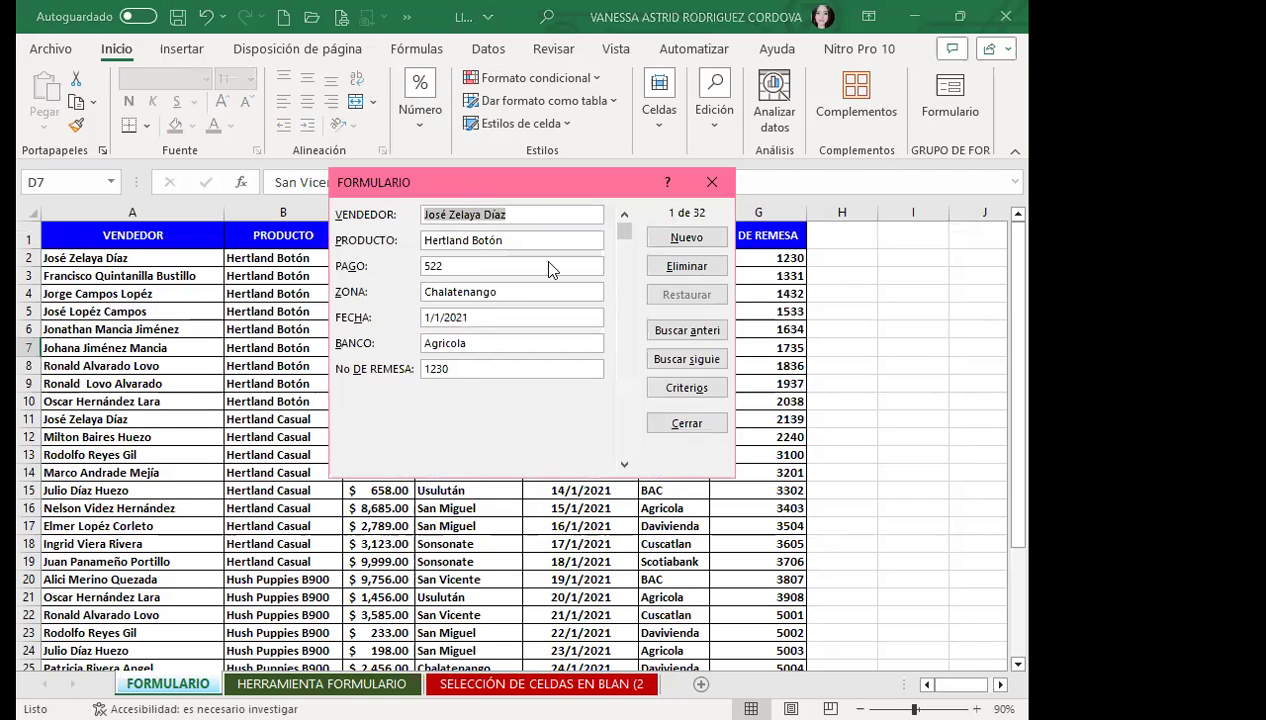
drag(450, 182, 549, 335)
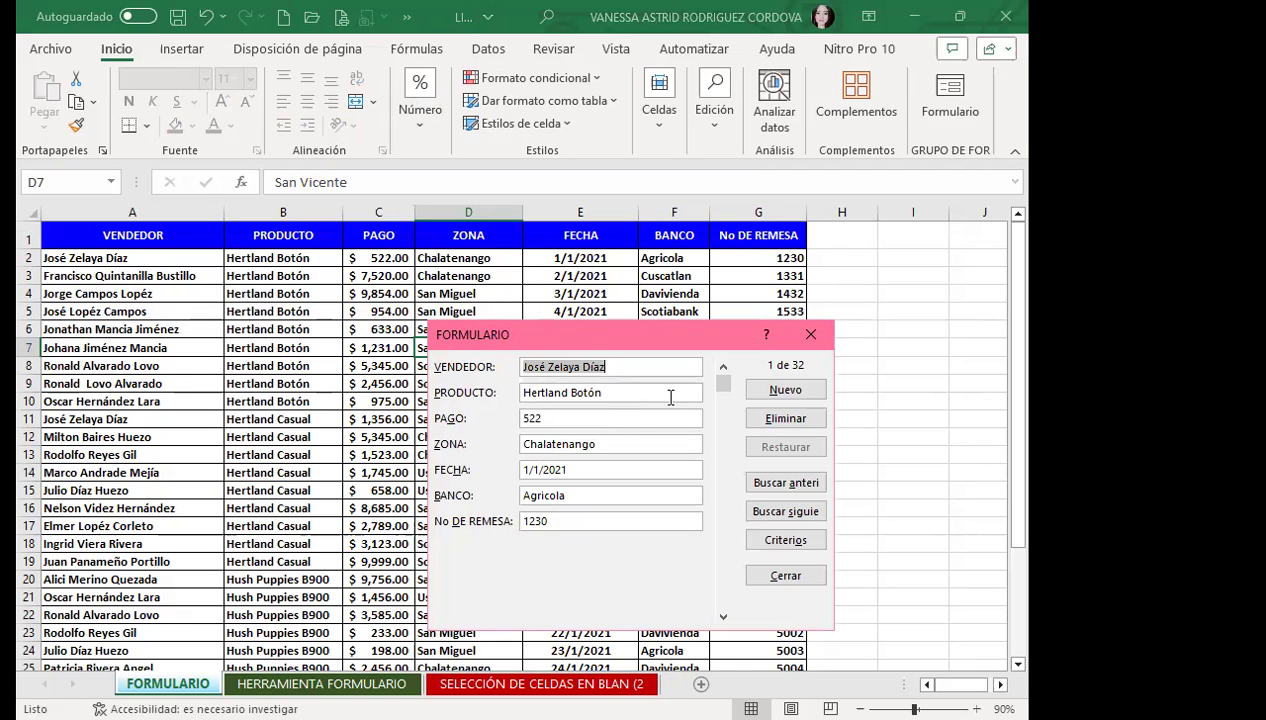
click(790, 390)
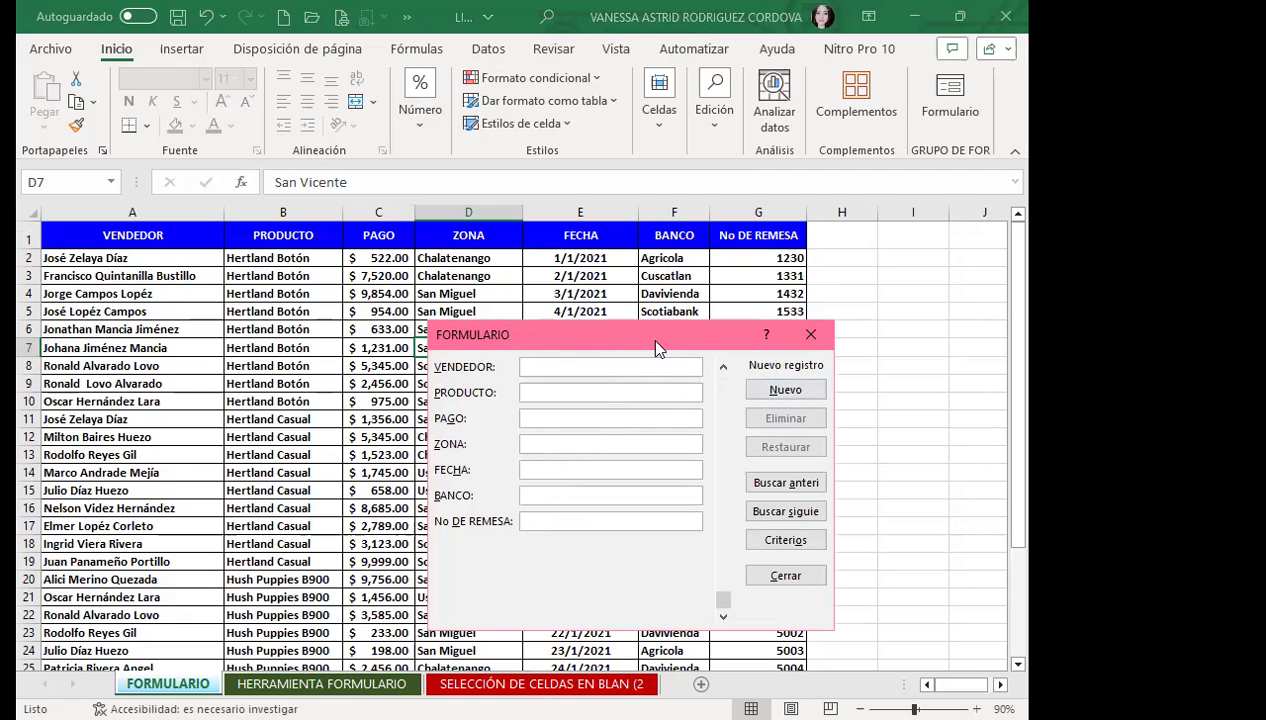
Enter the seller's name, product HUSH PUPPIES and payment 800 in the new record
drag(656, 342, 518, 296)
text(ASTRID)
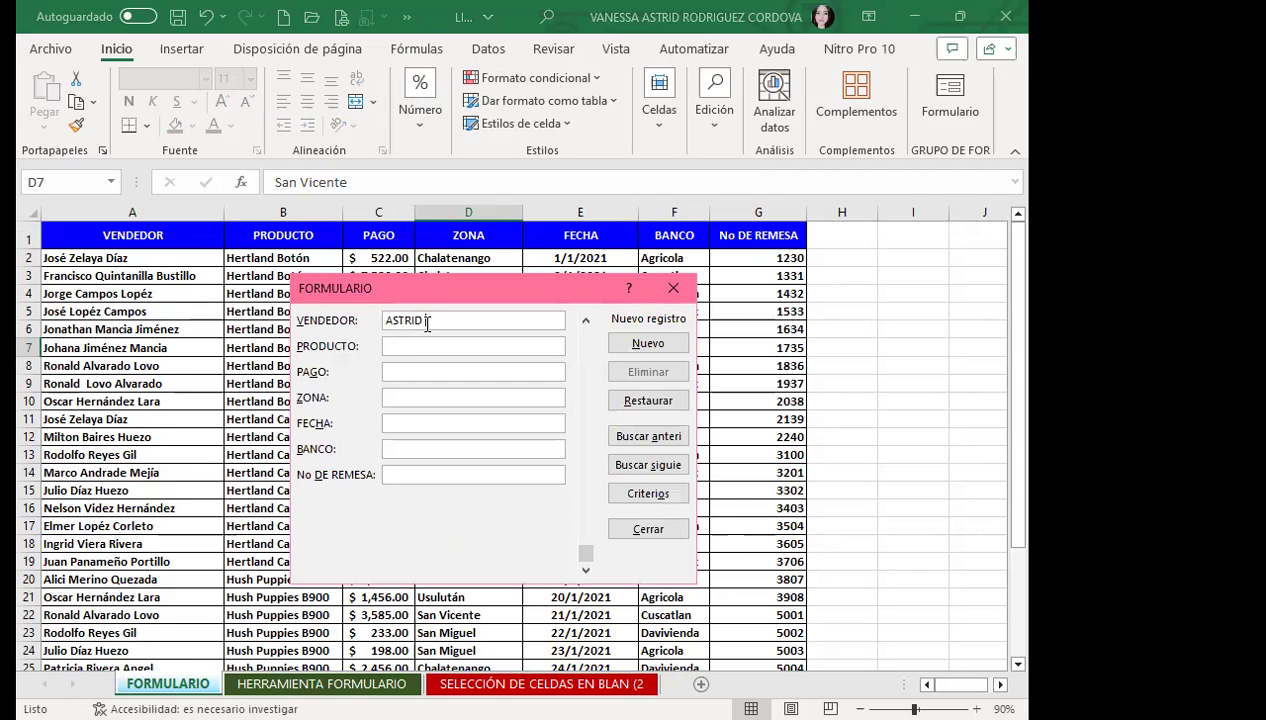
text( CÓRDOVA)
key(Tab)
text(HUS)
text(H PU)
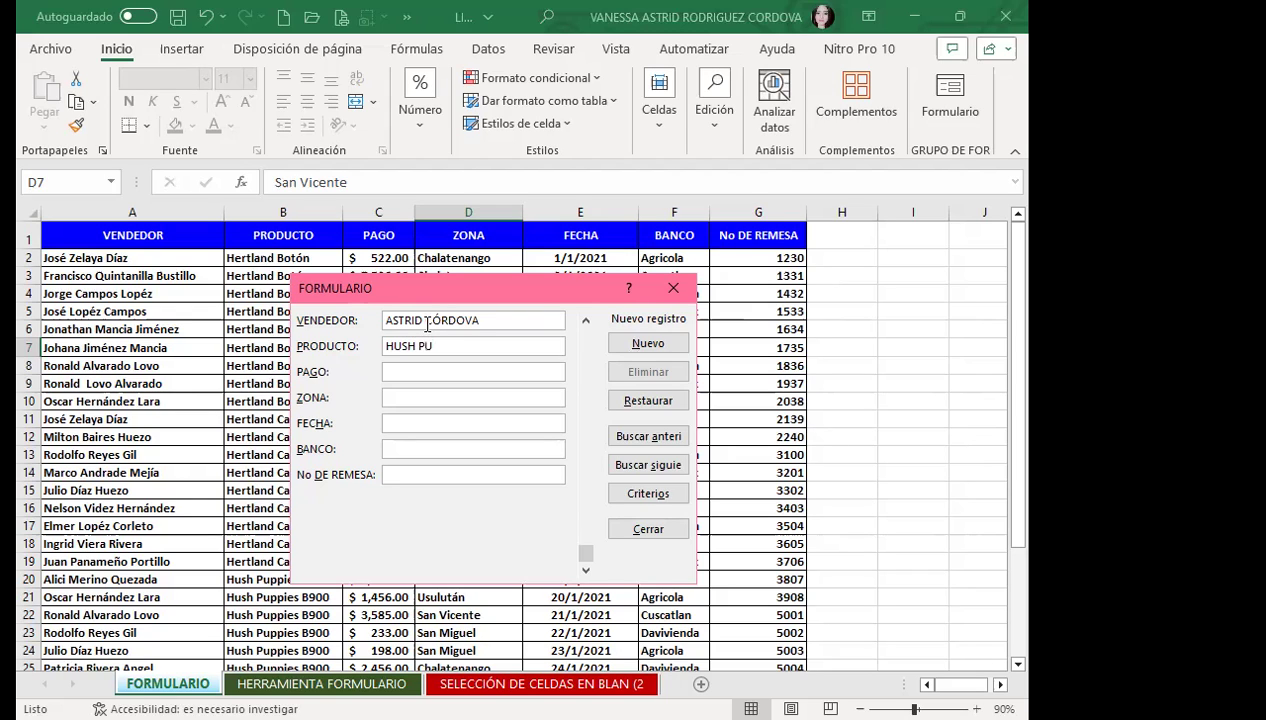
text(PPIES)
key(Tab)
text(800)
key(Tab)
Fill zone SAN SALVADOR, date 5/5/2023, bank AGRICOLA, remittance 5013, save, and close the form
text(SAN SALVADOR)
key(BackSpace)
text(R)
key(Tab)
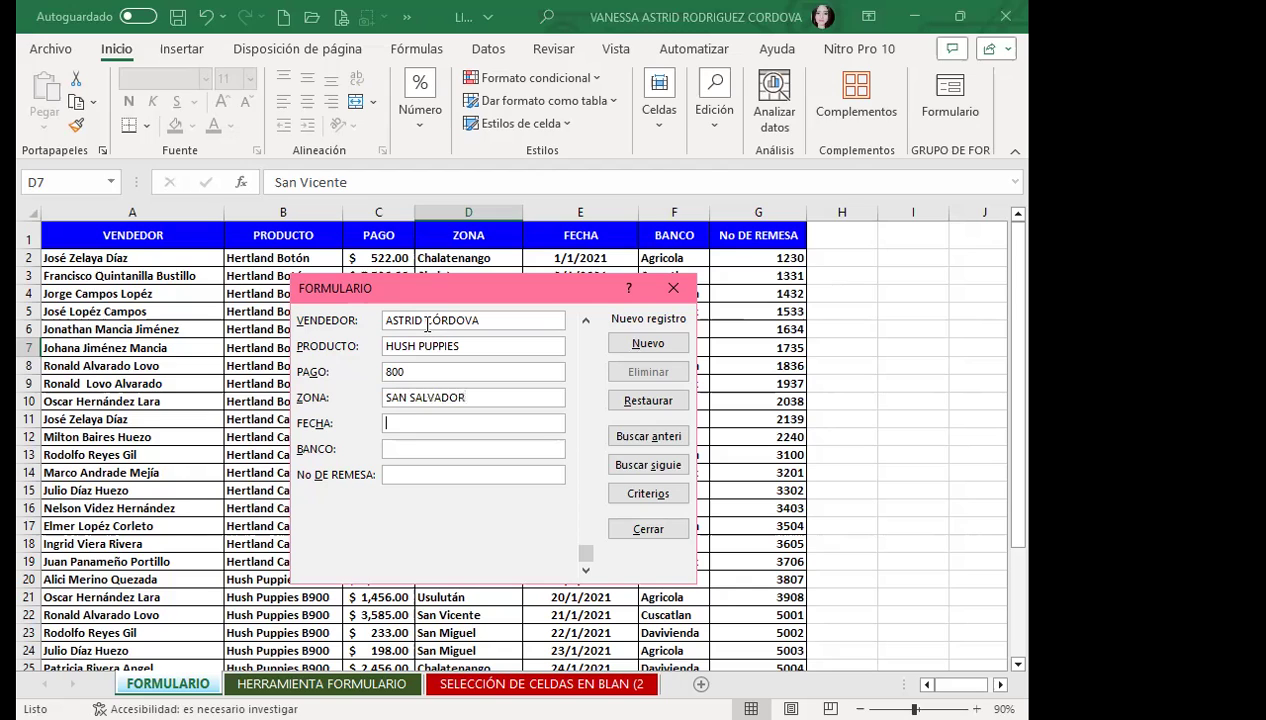
text(5/5/2023)
key(Tab)
text(AGRICOLA)
key(Tab)
text(5013)
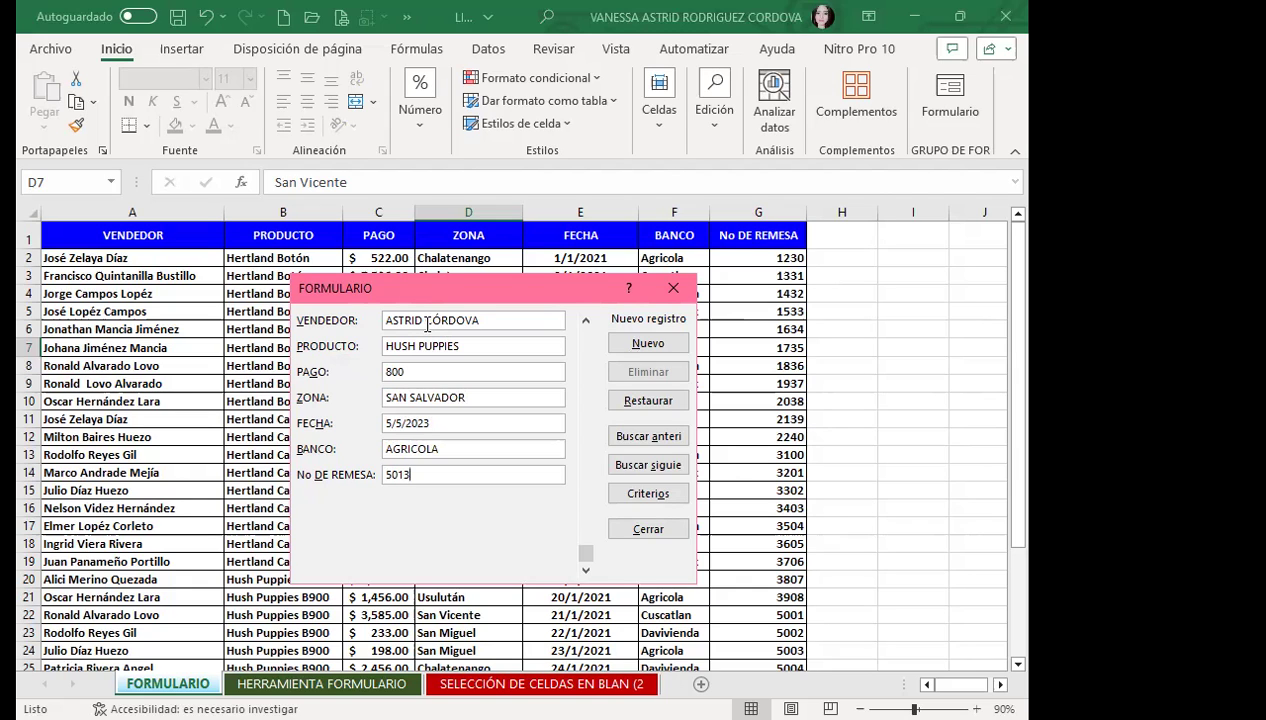
key(Return)
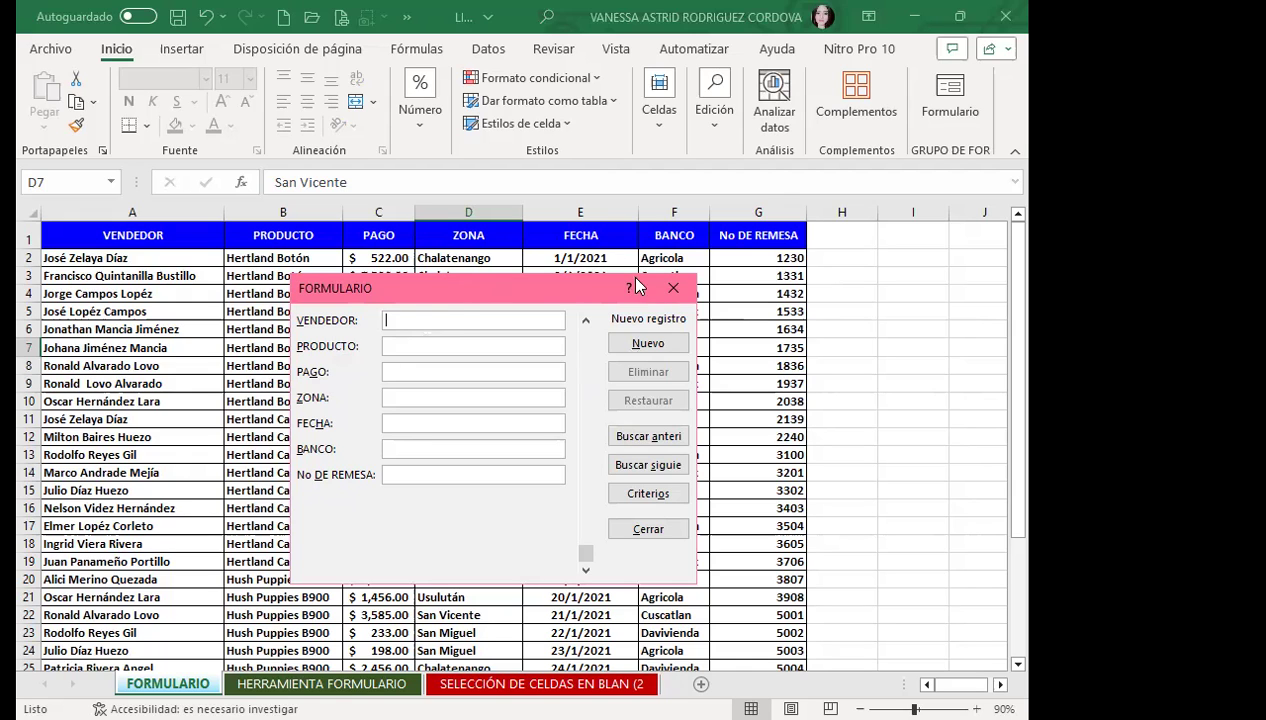
click(670, 288)
click(68, 259)
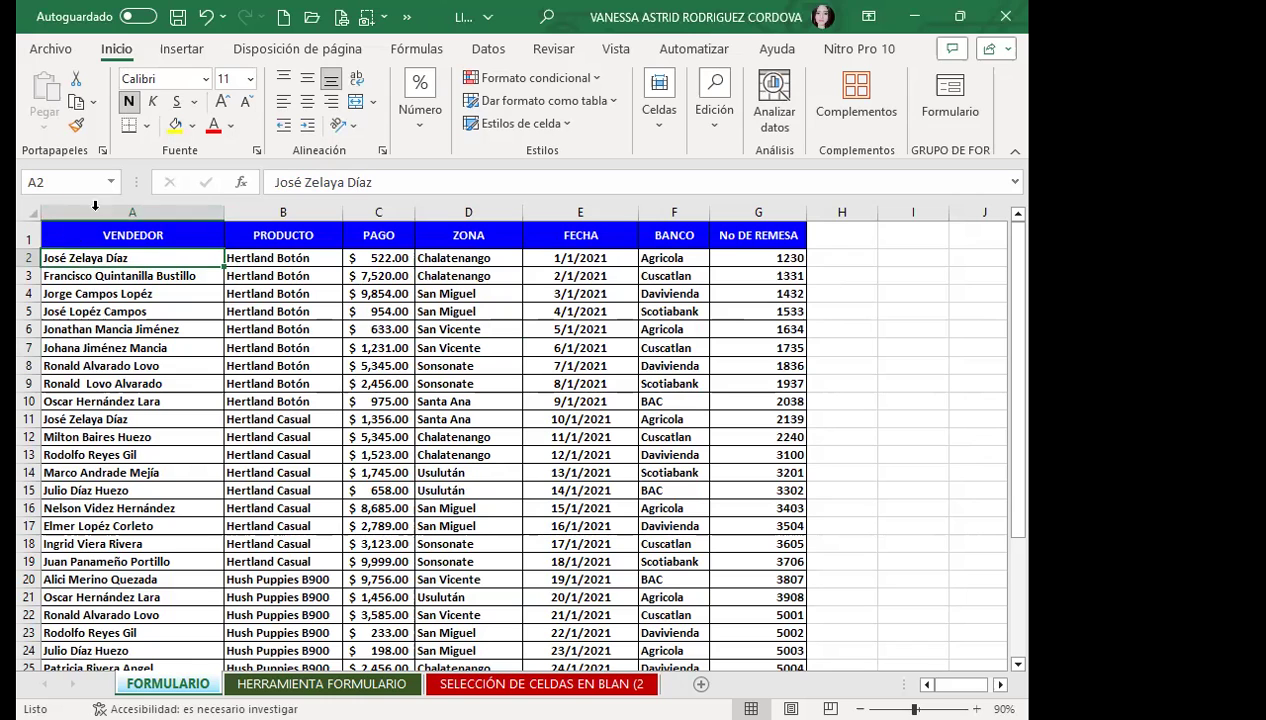
scroll(245, 575, down, 4)
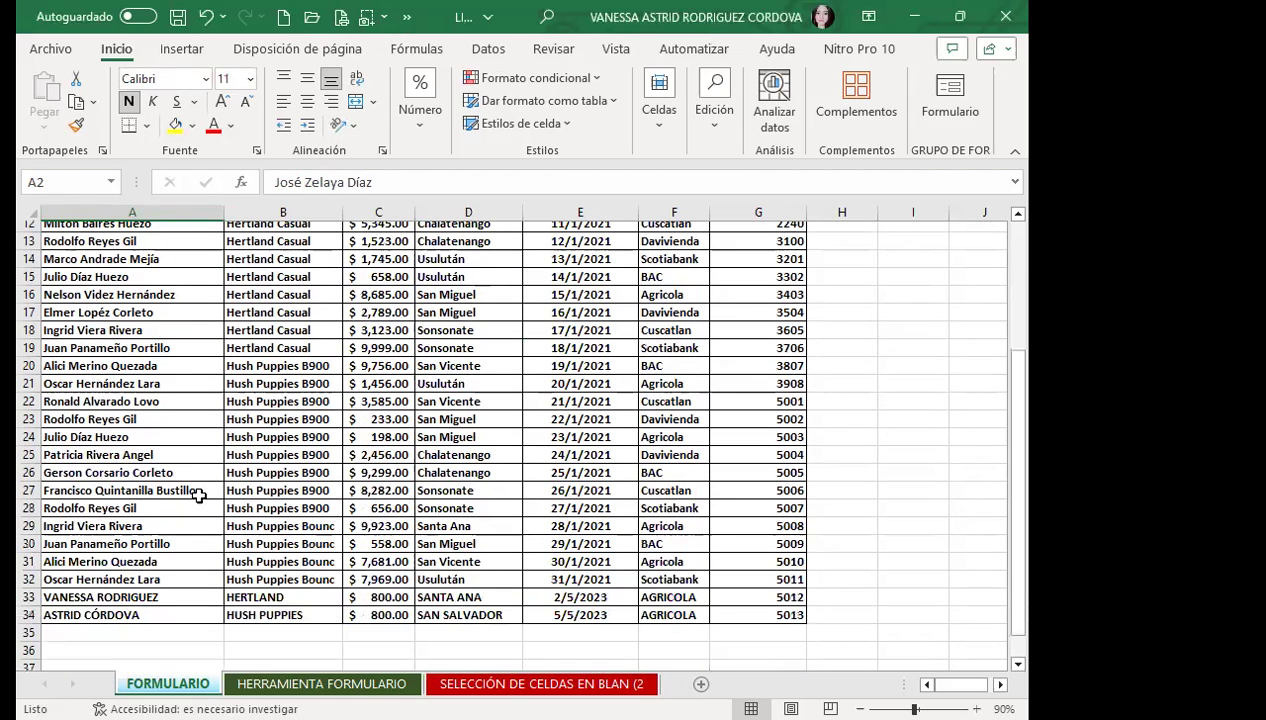
scroll(192, 480, down, 2)
click(150, 507)
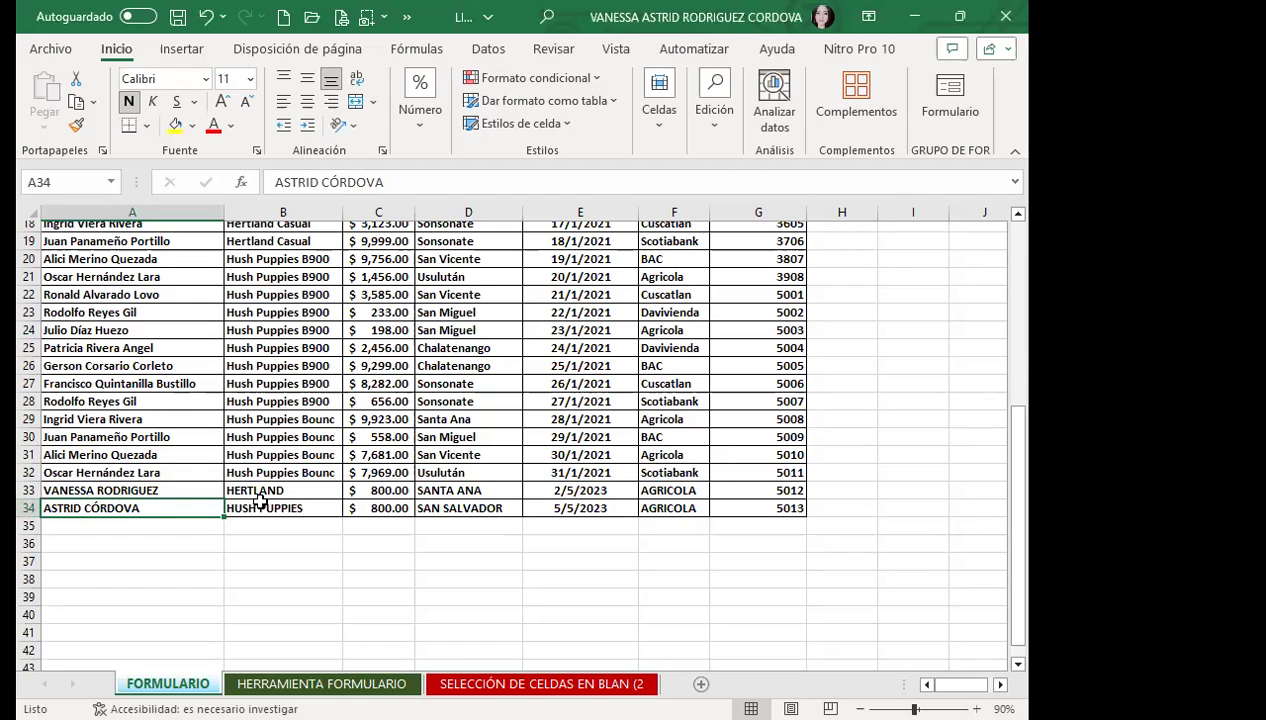
click(312, 506)
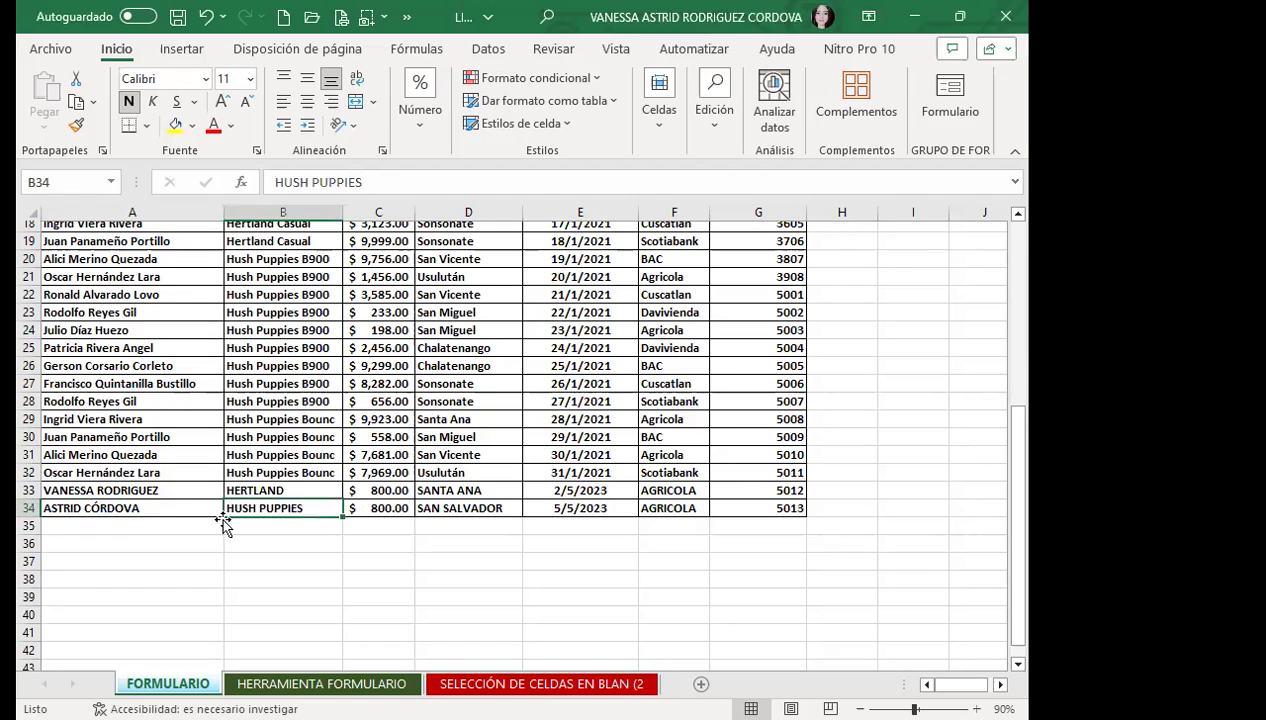
click(383, 506)
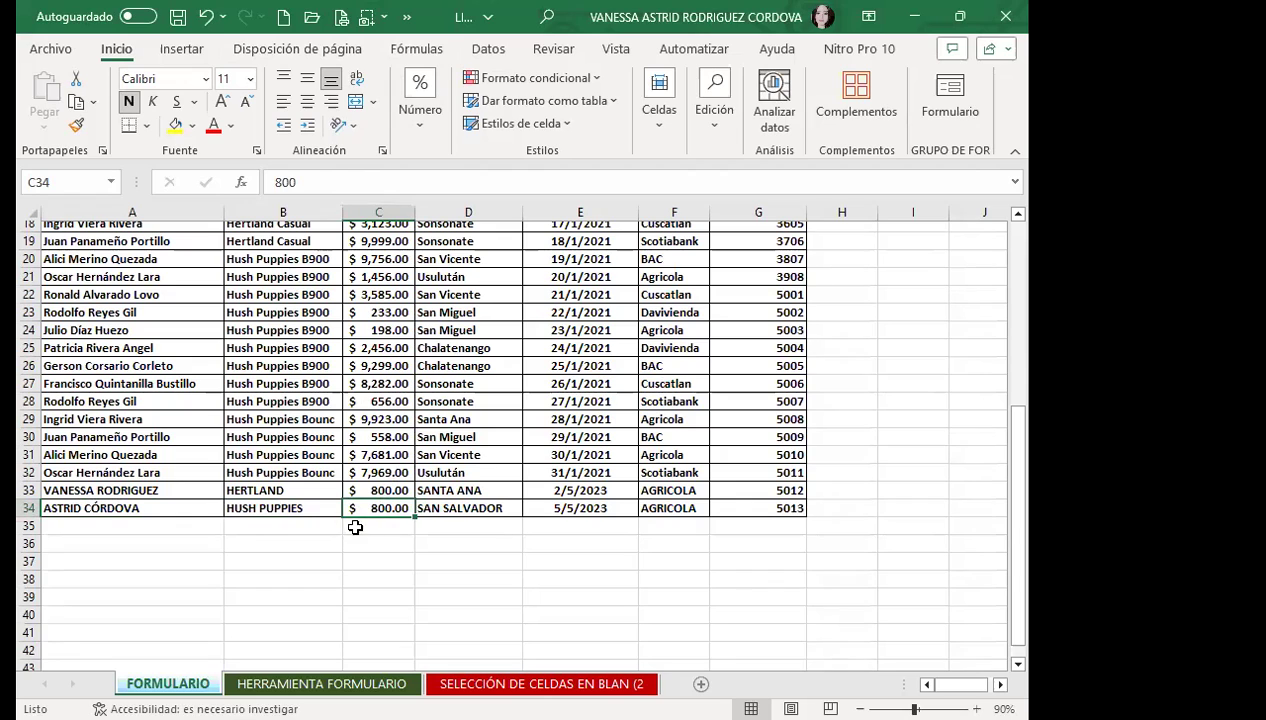
click(380, 558)
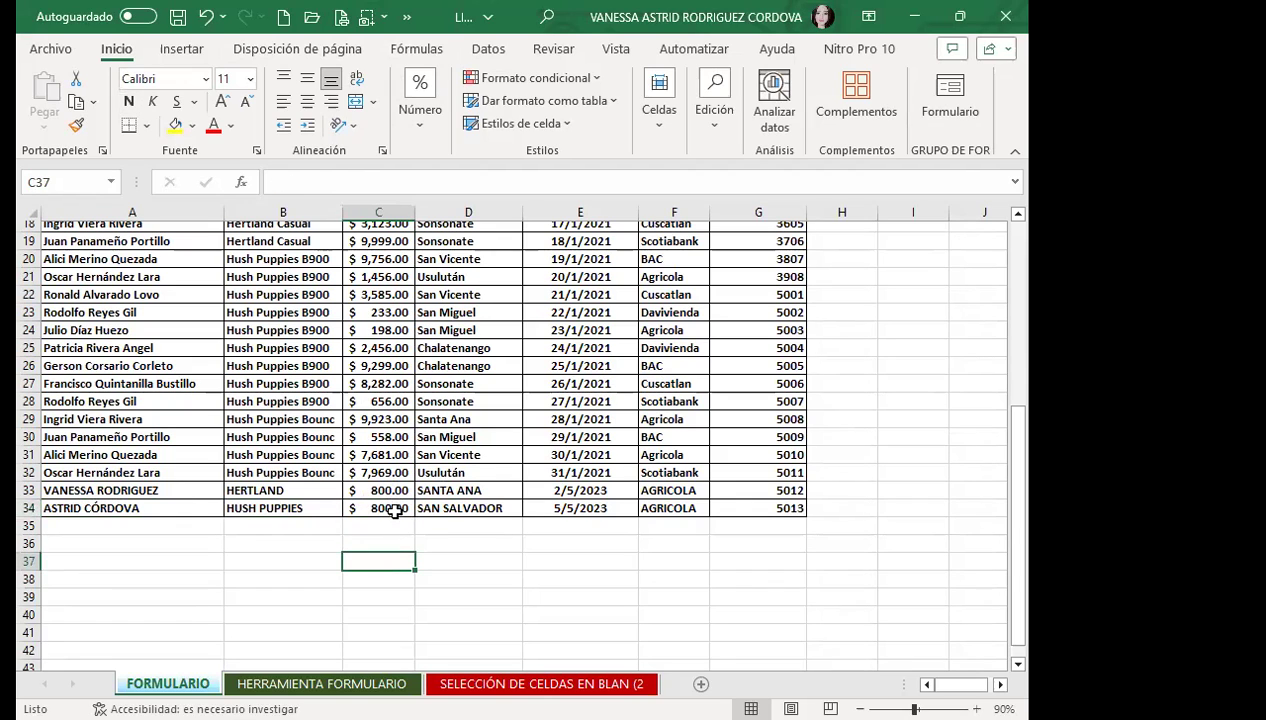
Insert a blank row at row 7 of the sales table and select cell A6 above it
scroll(388, 478, up, 3)
scroll(388, 478, up, 3)
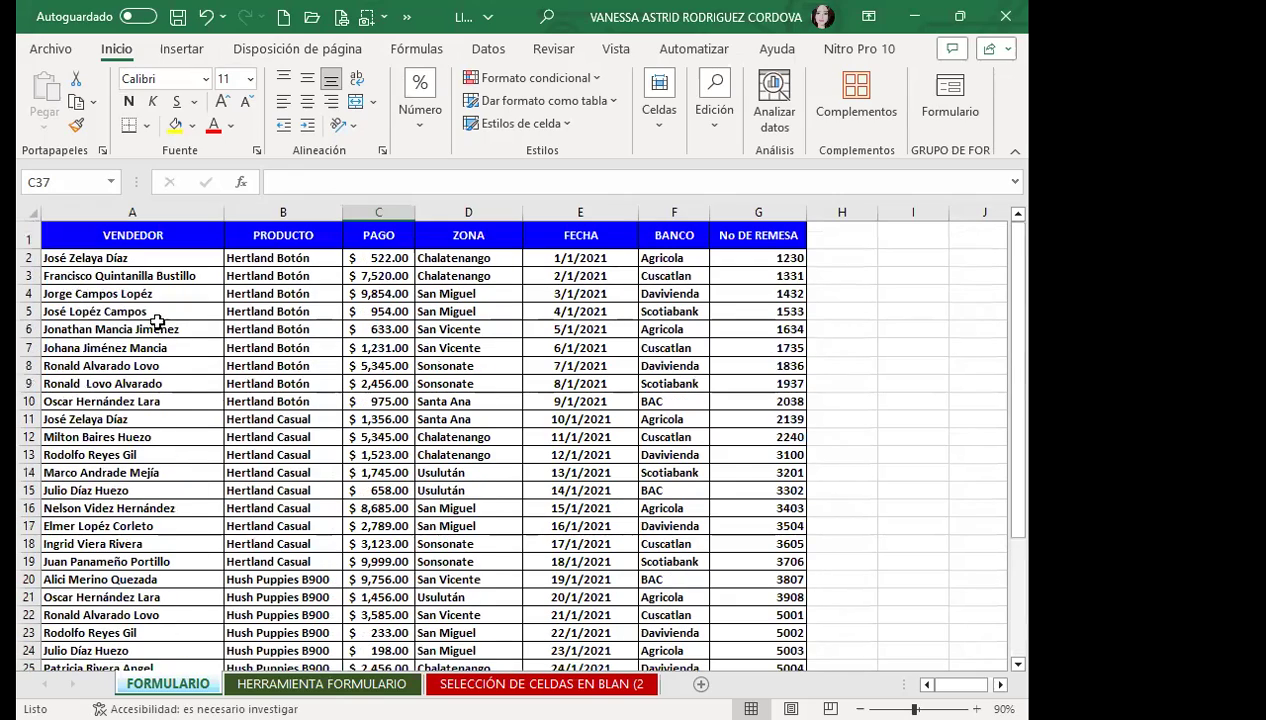
click(30, 348)
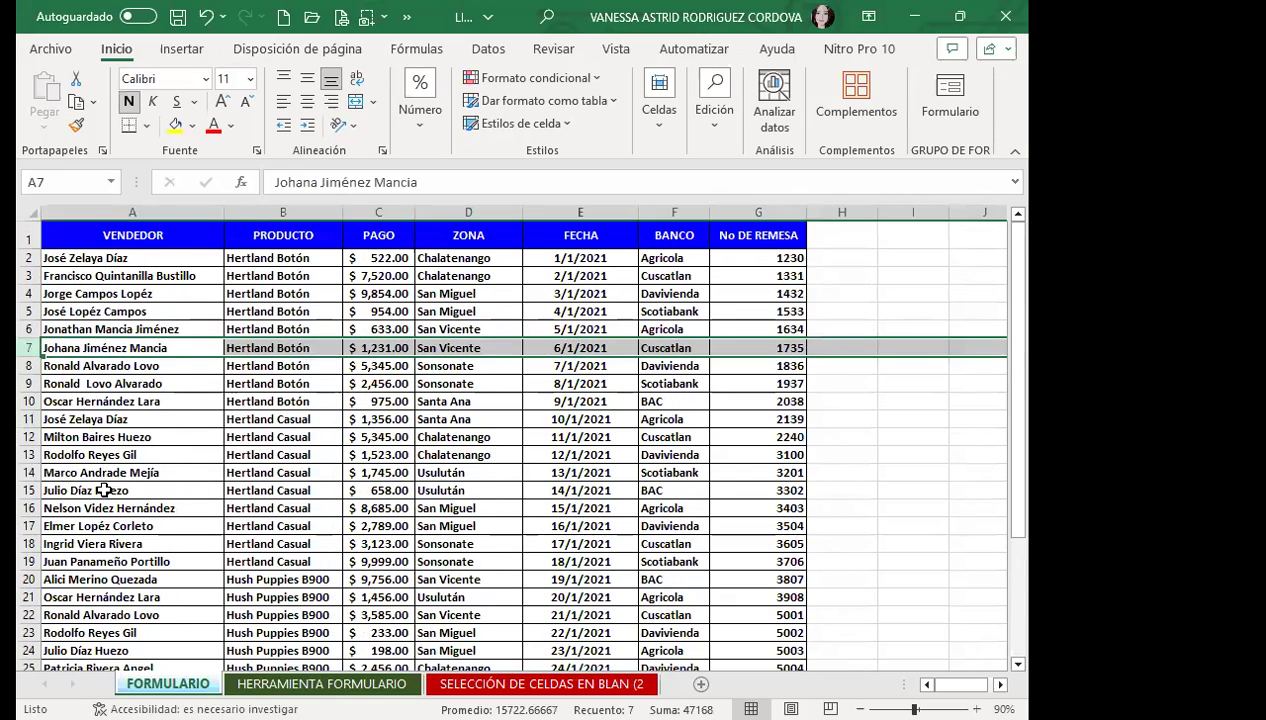
scroll(100, 480, down, 5)
scroll(72, 444, down, 3)
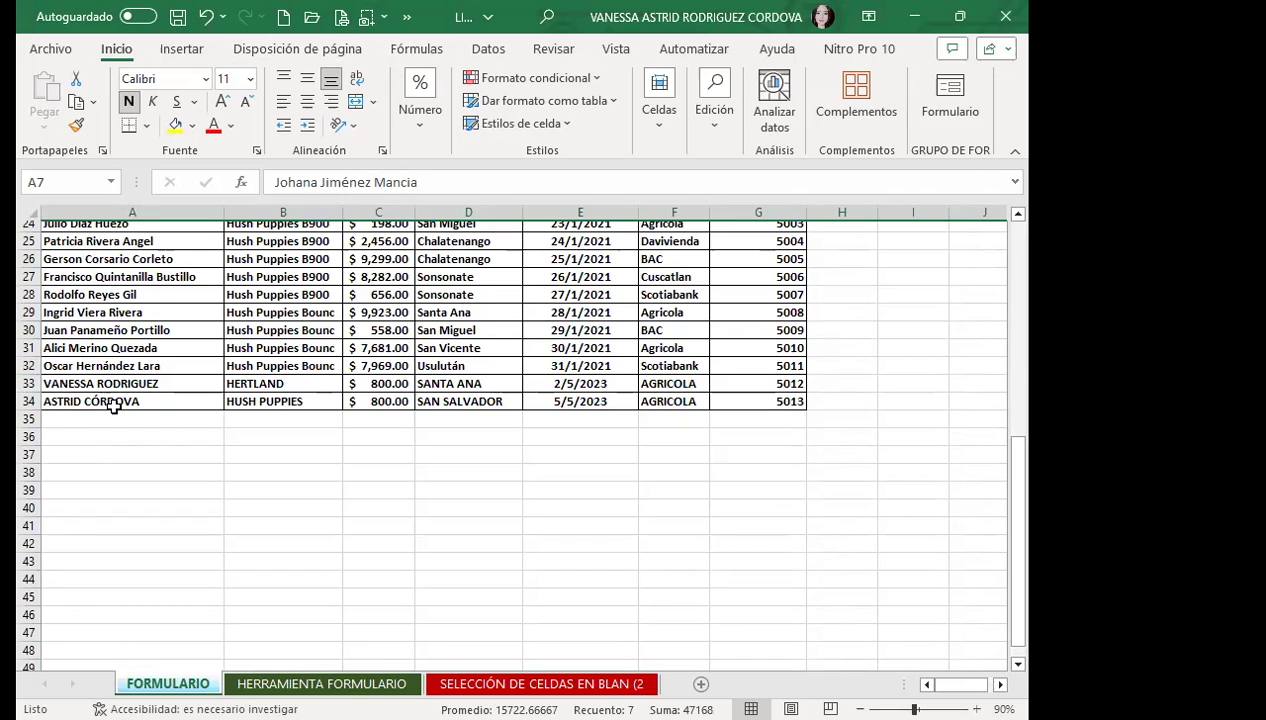
scroll(114, 405, up, 3)
scroll(114, 405, up, 5)
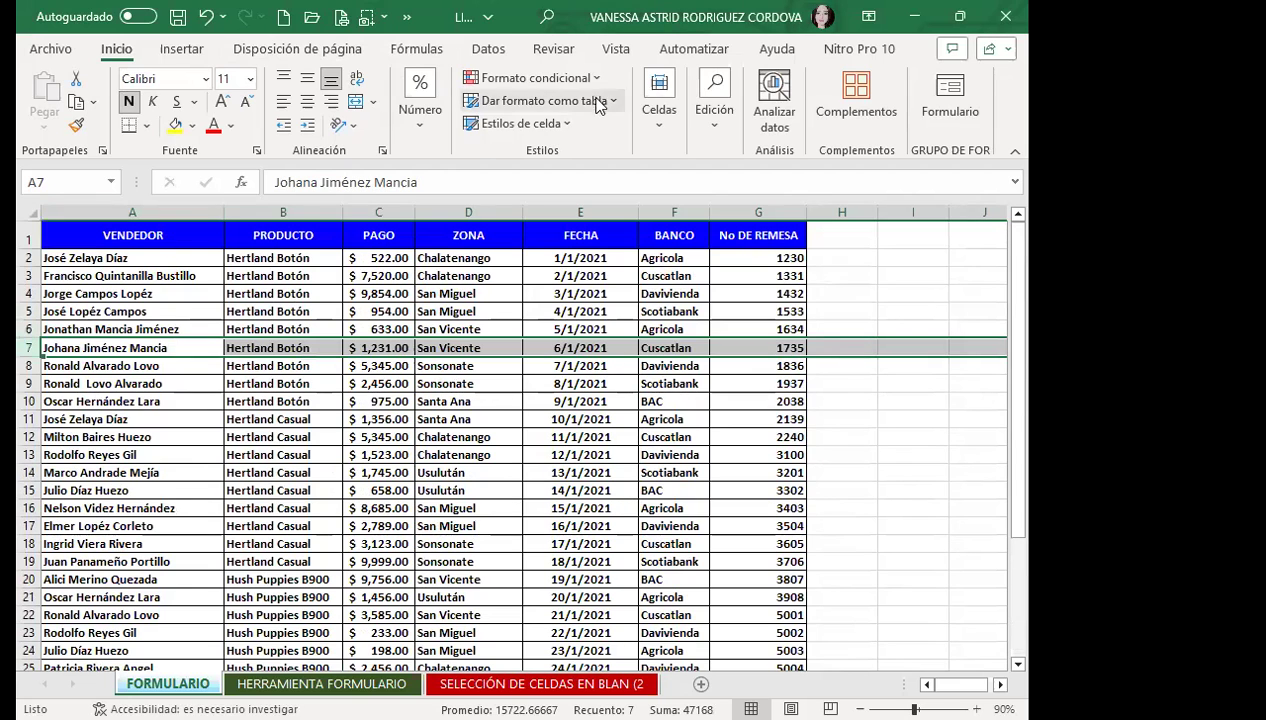
click(658, 128)
click(661, 180)
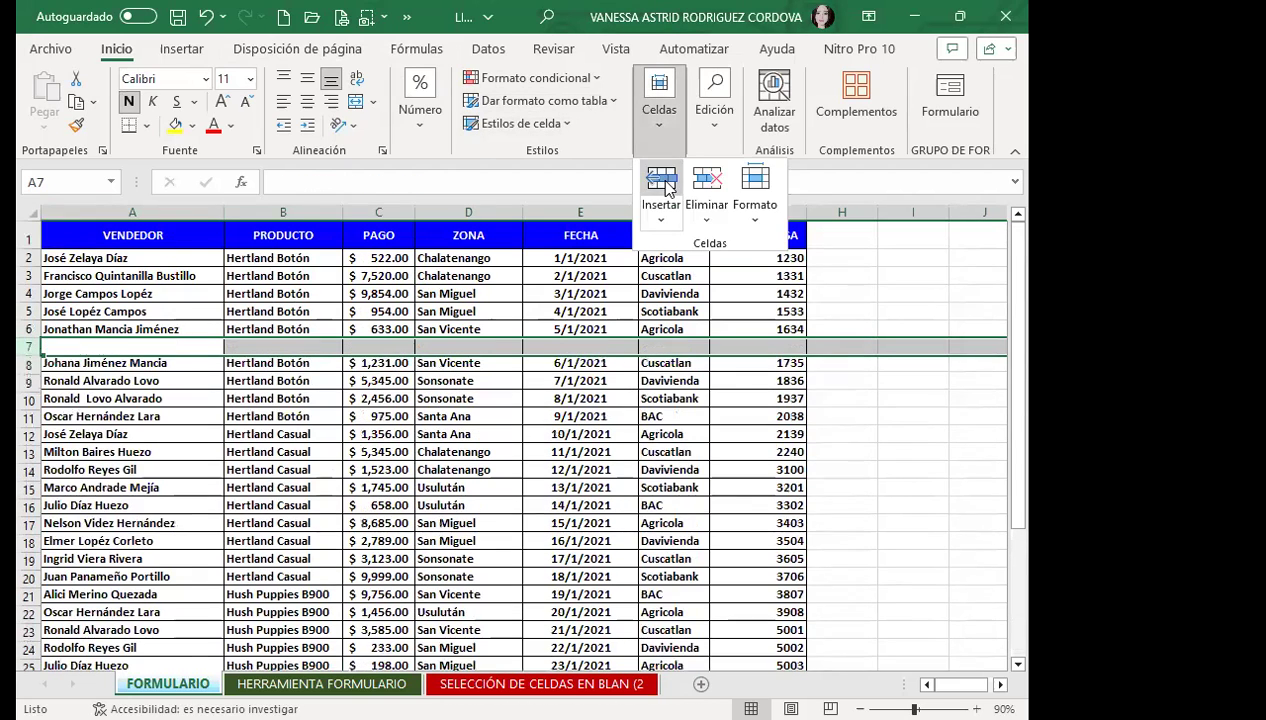
click(110, 329)
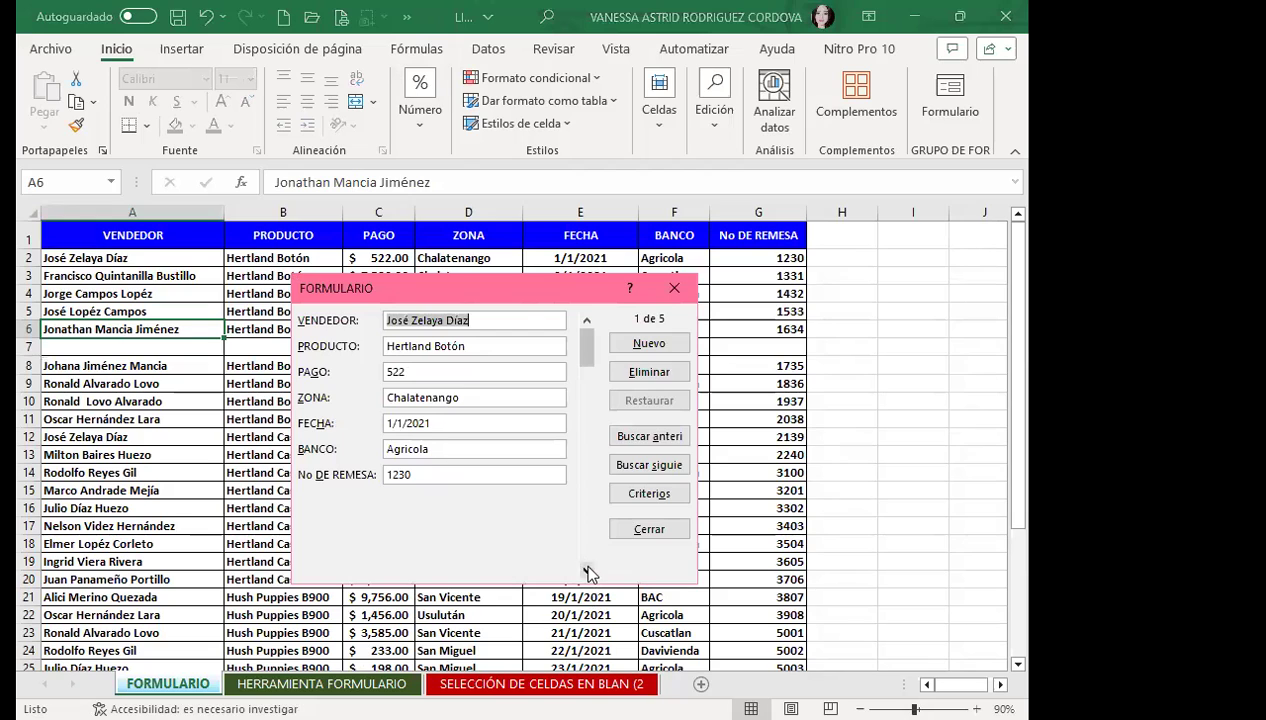
Step through records 2 to 5 in the data form and start a blank record
click(587, 572)
click(587, 572)
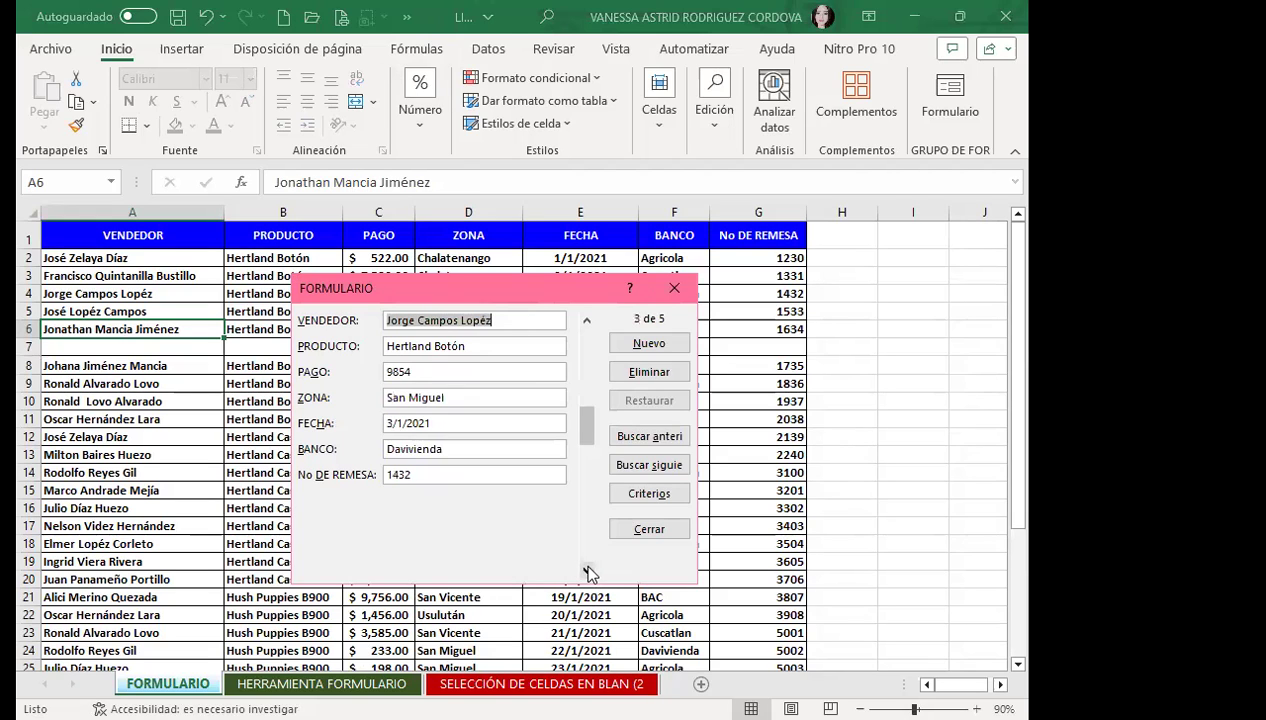
click(587, 572)
click(587, 572)
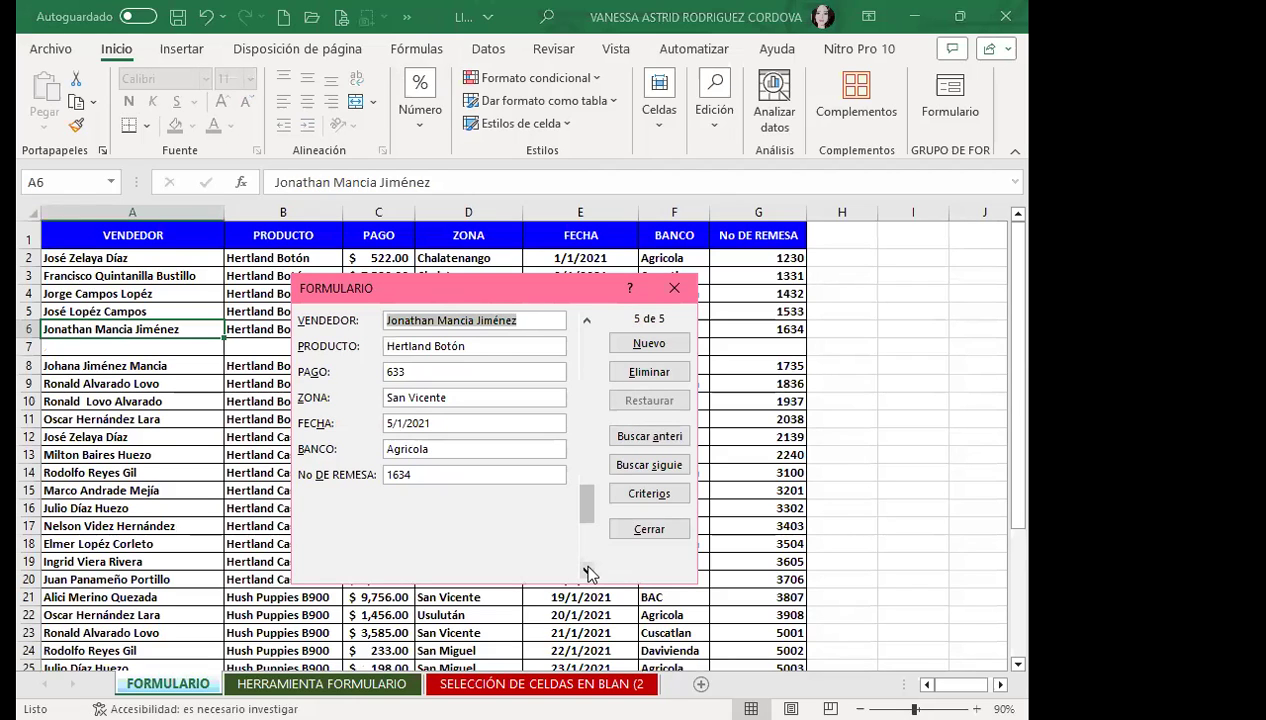
click(587, 572)
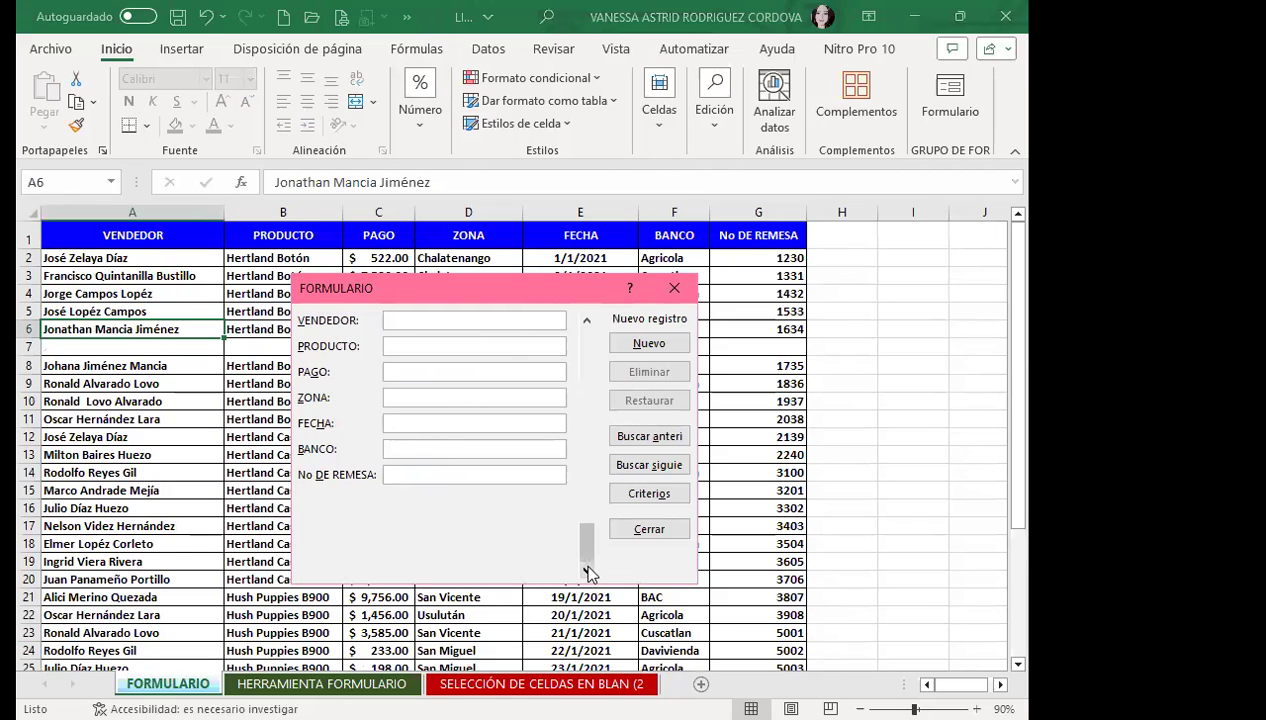
Fill the record with gibberish text (seller JFDJKFSDJK) and save it into row 7
text(JFDJKFSDJK)
key(Tab)
text(JHGJKSDHFJKDS)
key(Tab)
text(JDFJSDHFK)
key(Tab)
text(JFJSKDFJKDS)
key(Tab)
text(JFJKDSHSFKJS)
key(Tab)
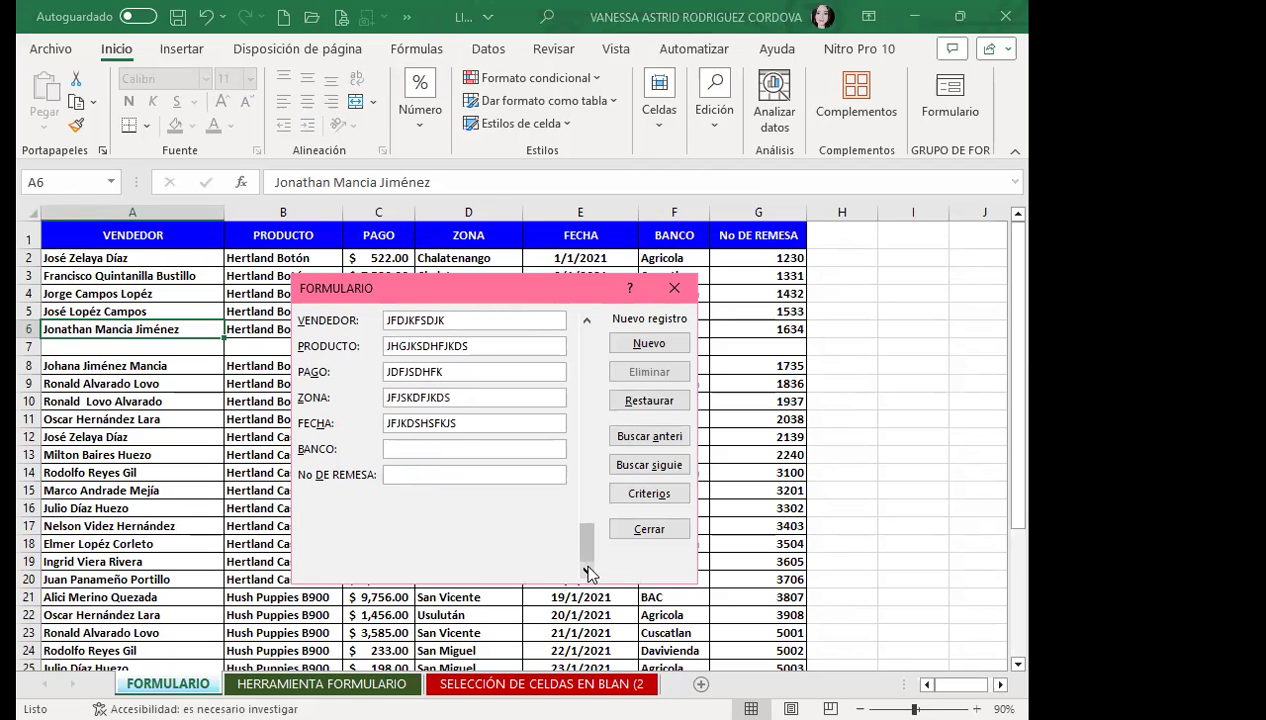
click(587, 571)
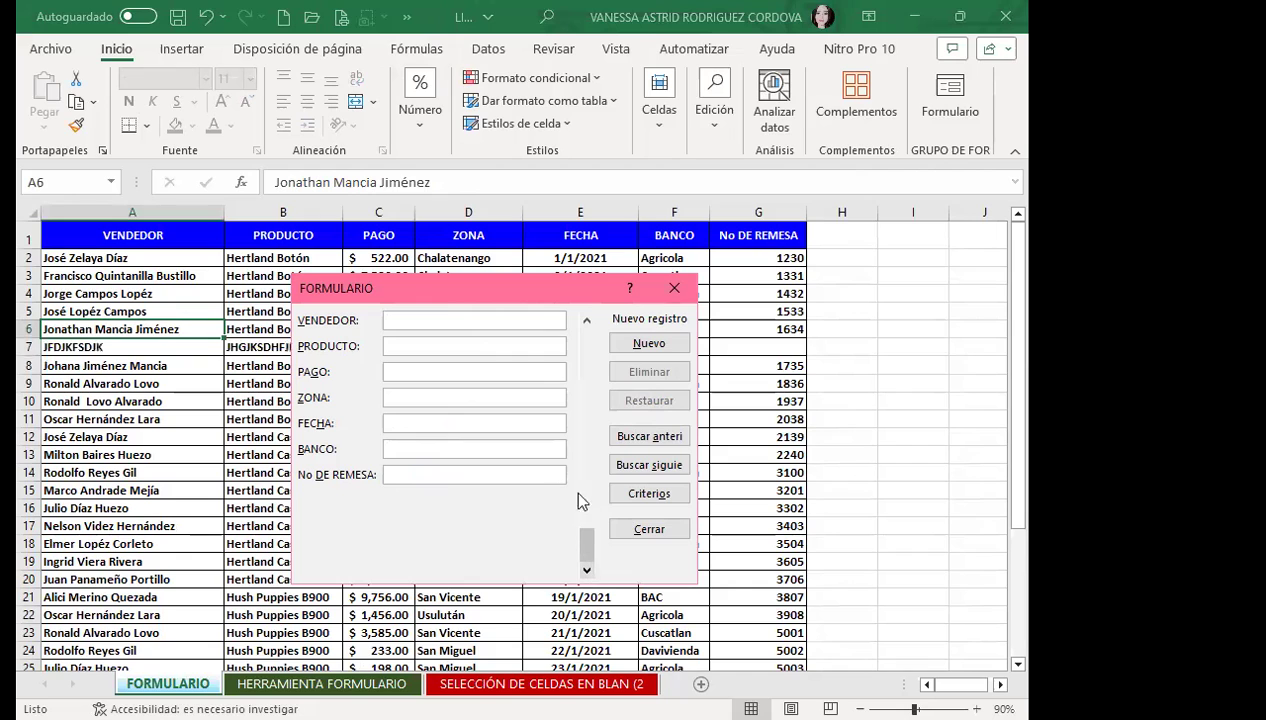
Close the data form and select cell E7 to inspect the placeholder record
click(676, 289)
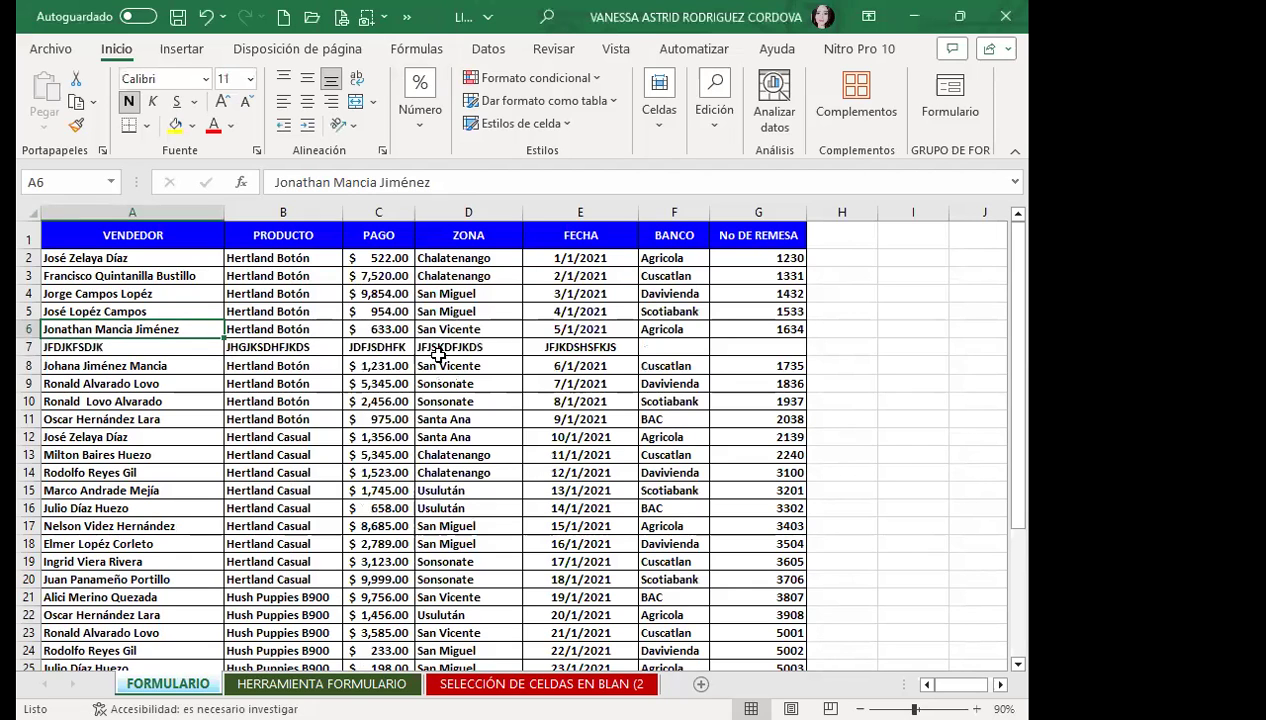
click(560, 347)
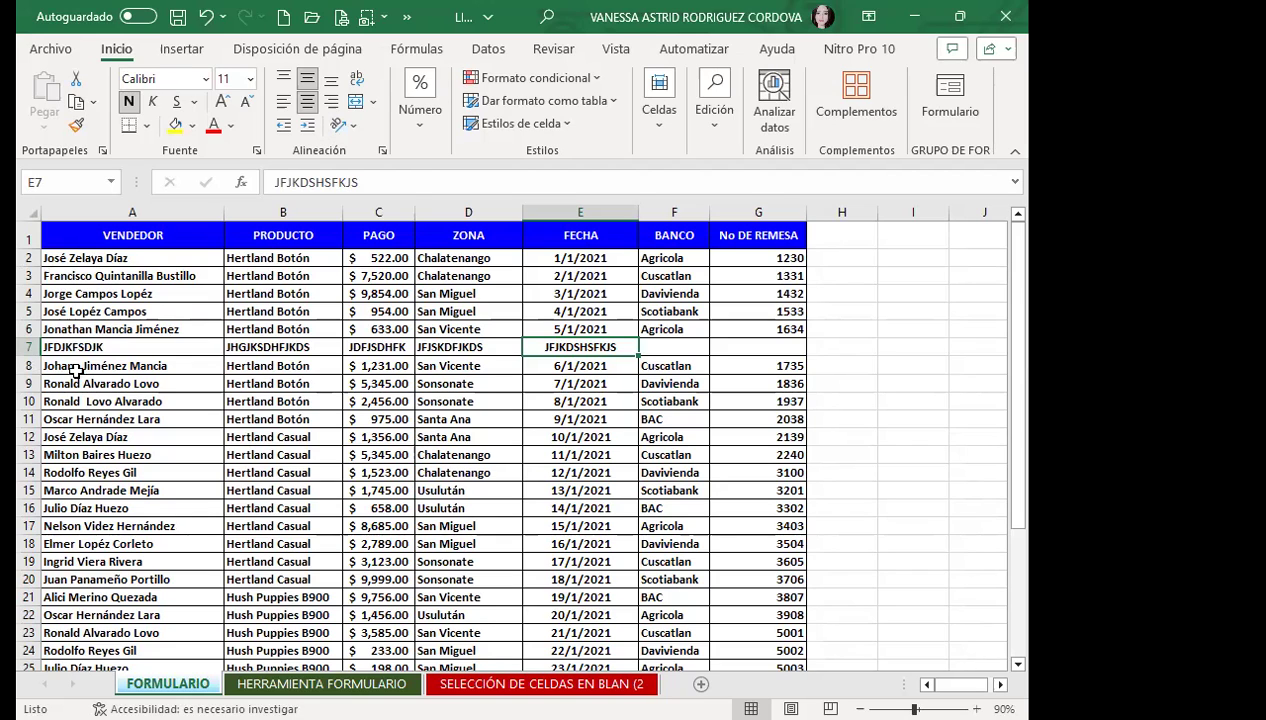
Delete the gibberish row 7 with Eliminar and check the shifted table from cell B13
click(31, 345)
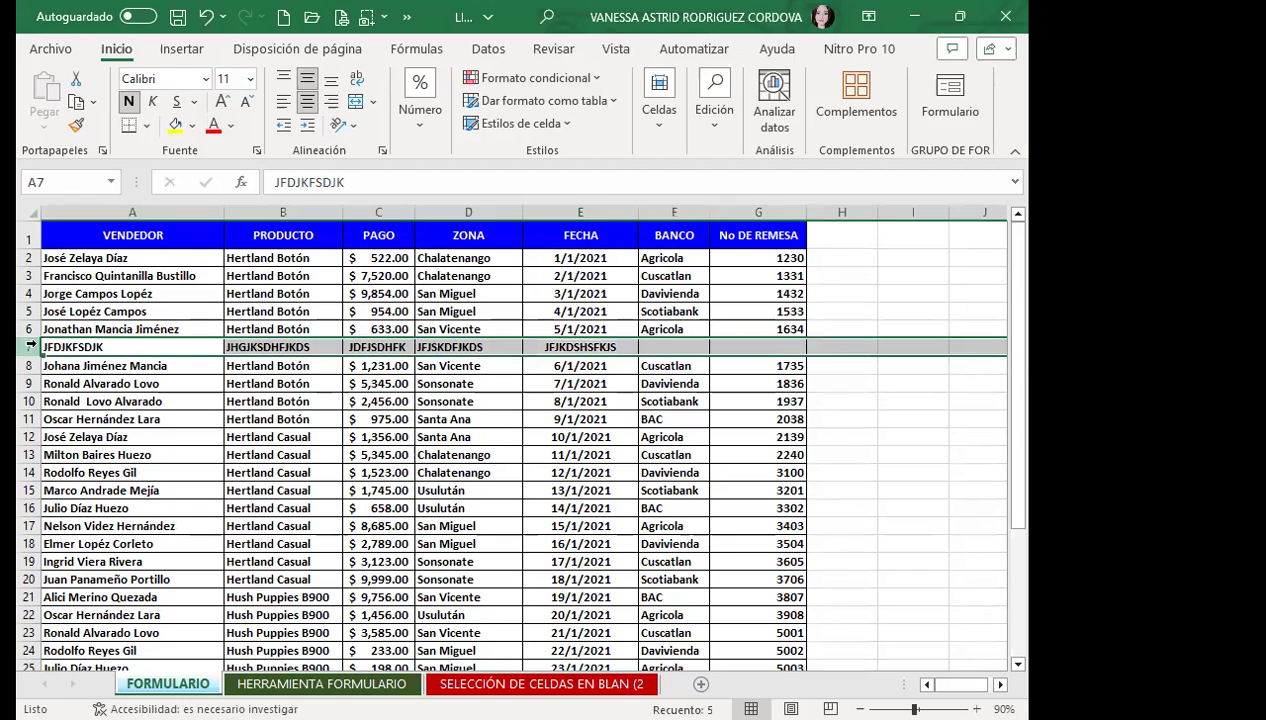
click(655, 110)
click(707, 180)
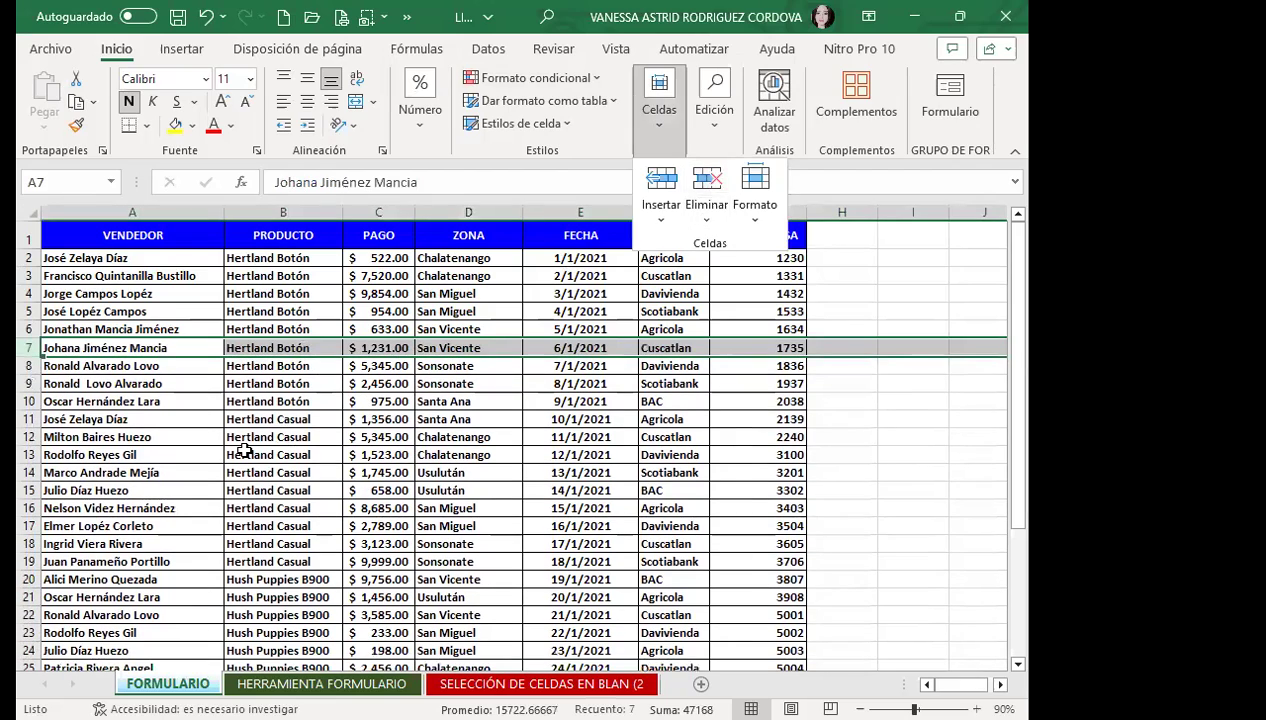
click(244, 451)
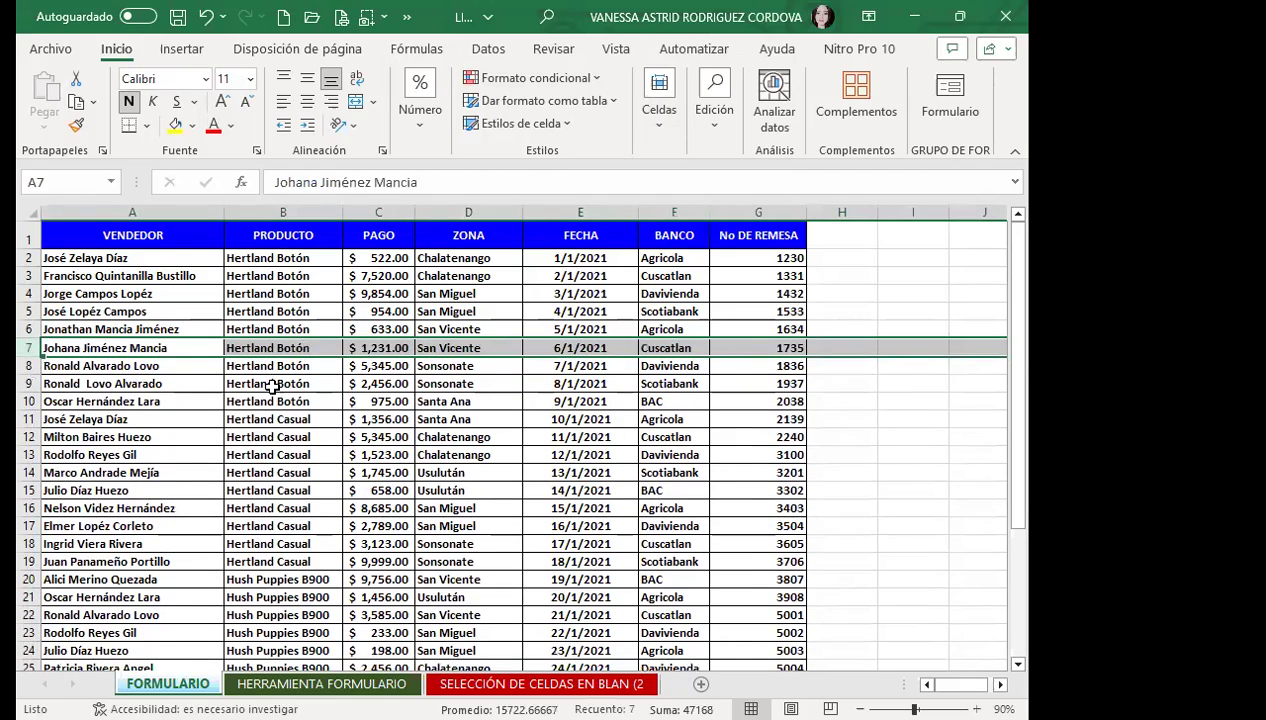
scroll(255, 432, down, 4)
scroll(255, 460, down, 3)
scroll(329, 452, up, 7)
click(329, 449)
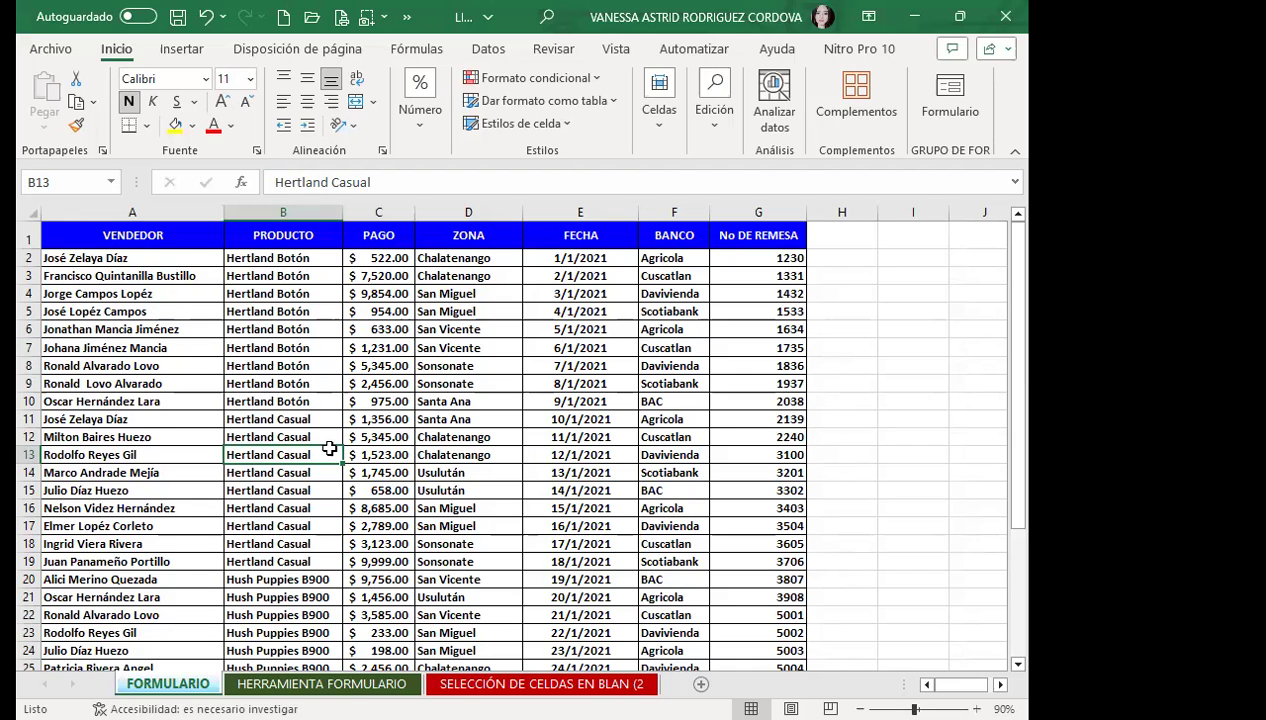
ctrl+scroll(325, 446, down, 1)
ctrl+scroll(319, 447, down, 1)
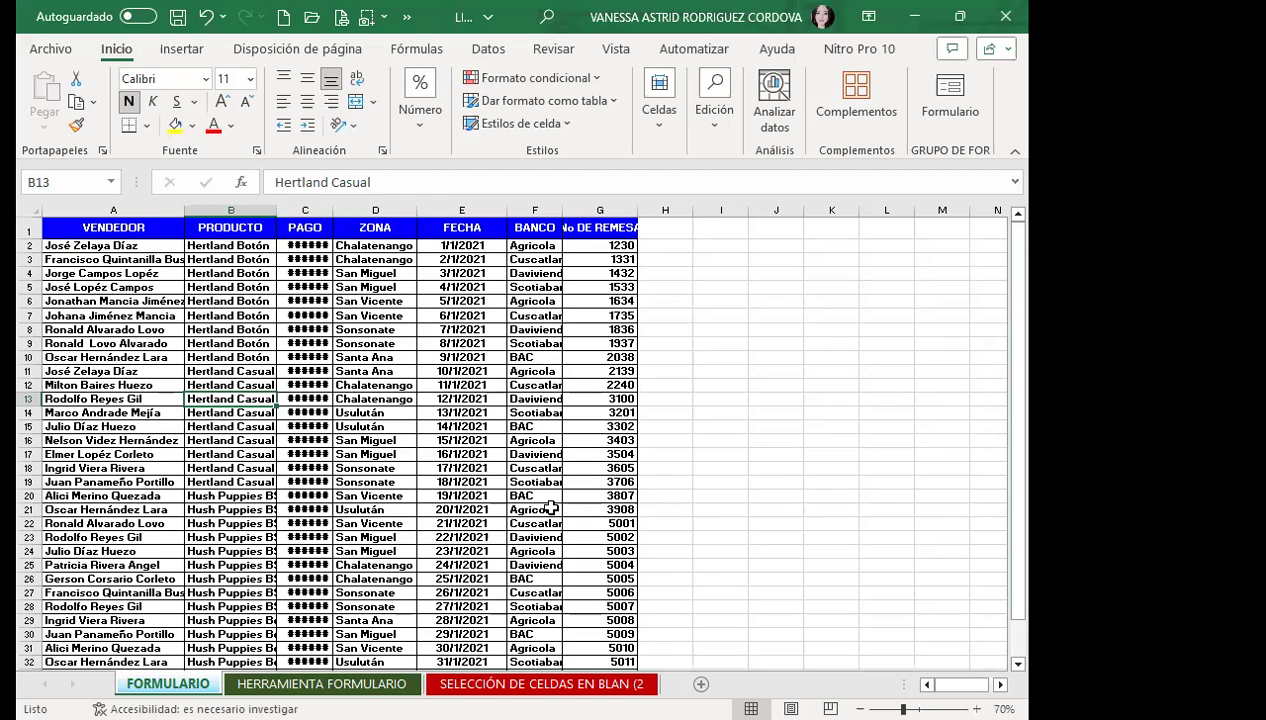
click(92, 552)
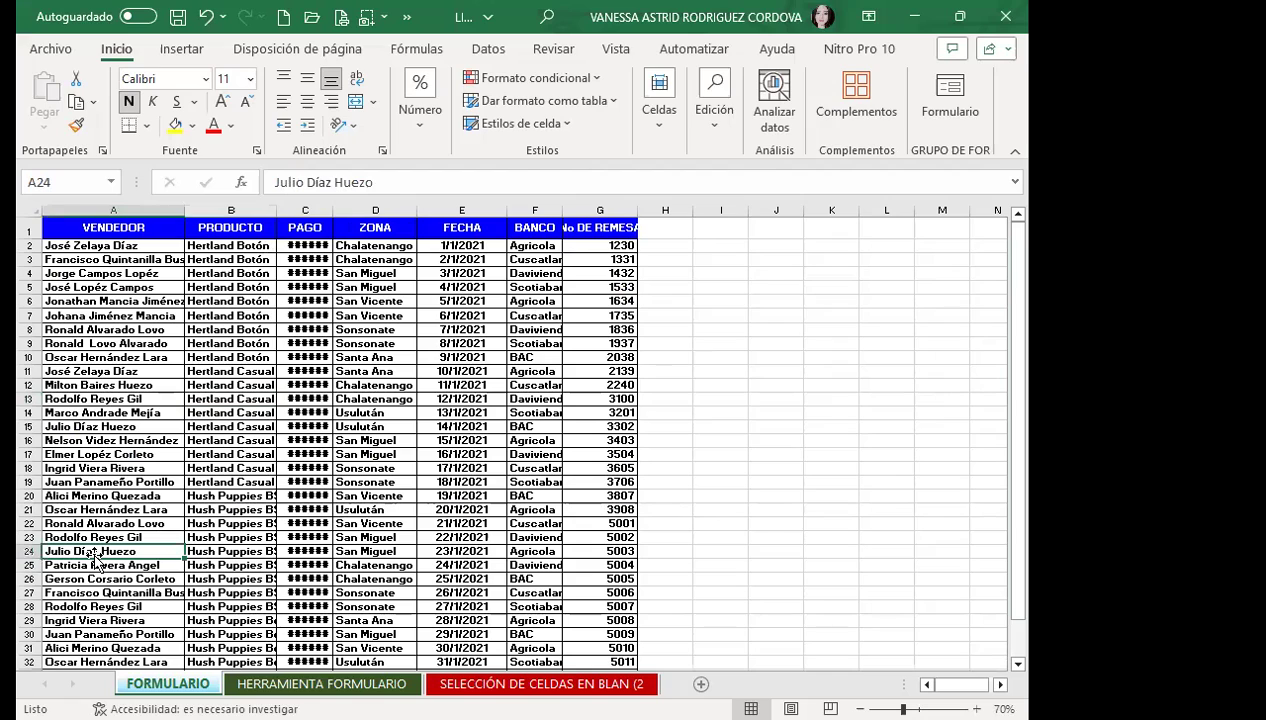
scroll(92, 555, down, 1)
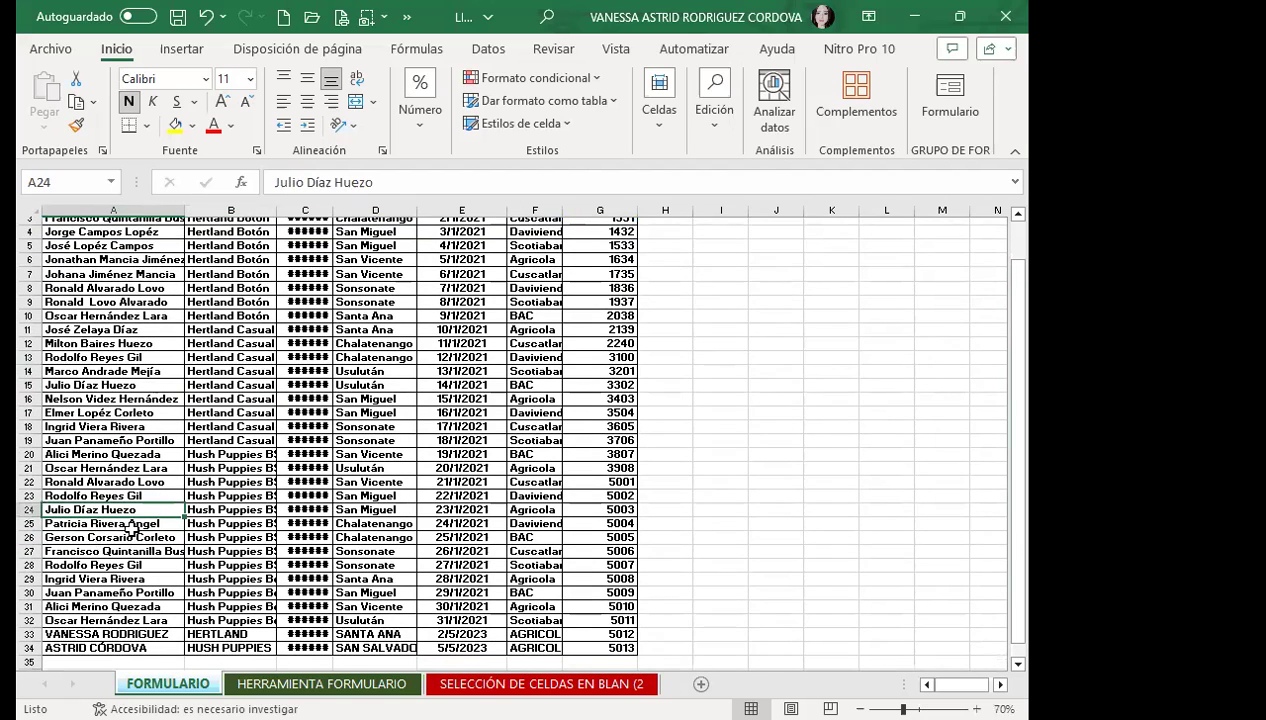
scroll(130, 545, up, 1)
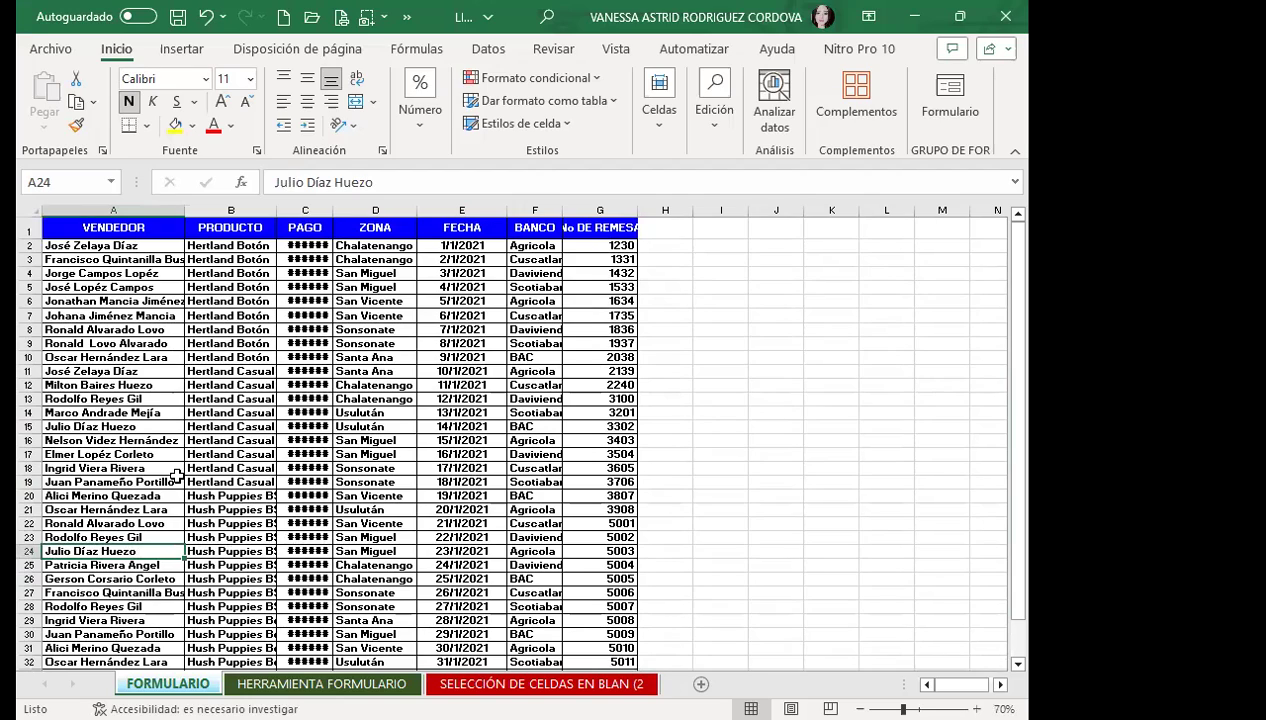
scroll(176, 476, up, 1)
scroll(178, 458, up, 1)
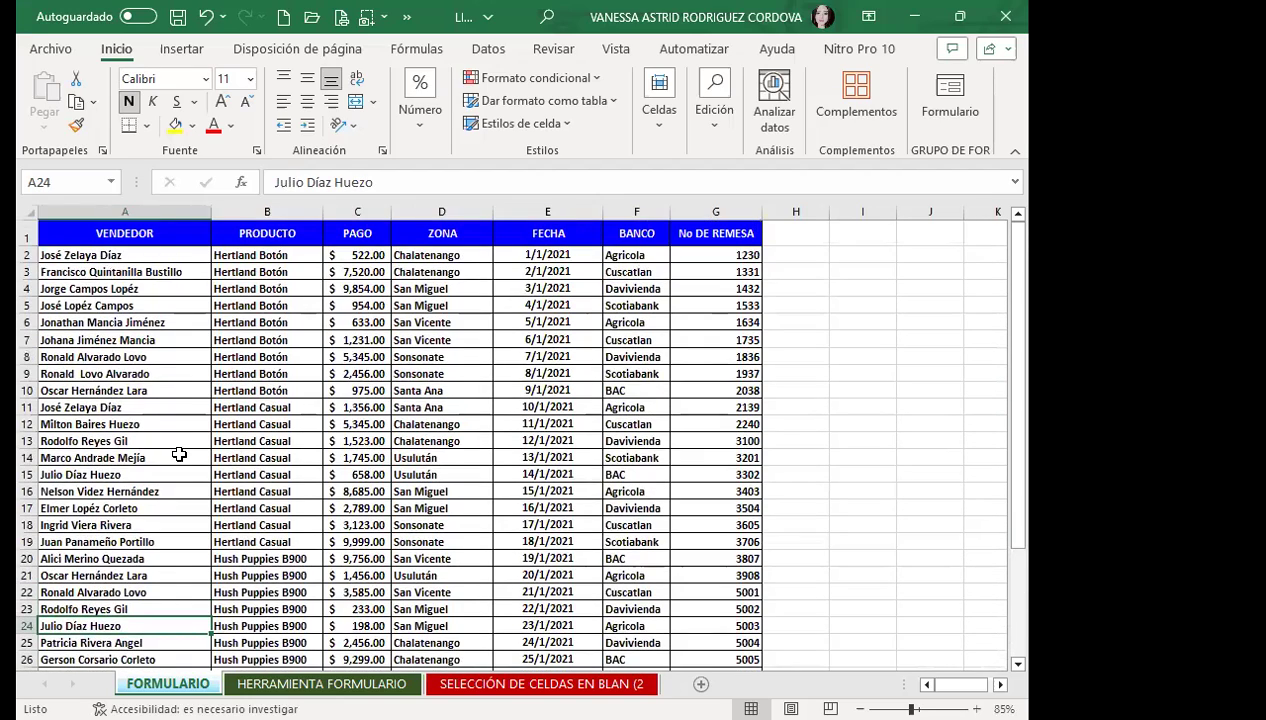
scroll(179, 455, down, 6)
click(181, 506)
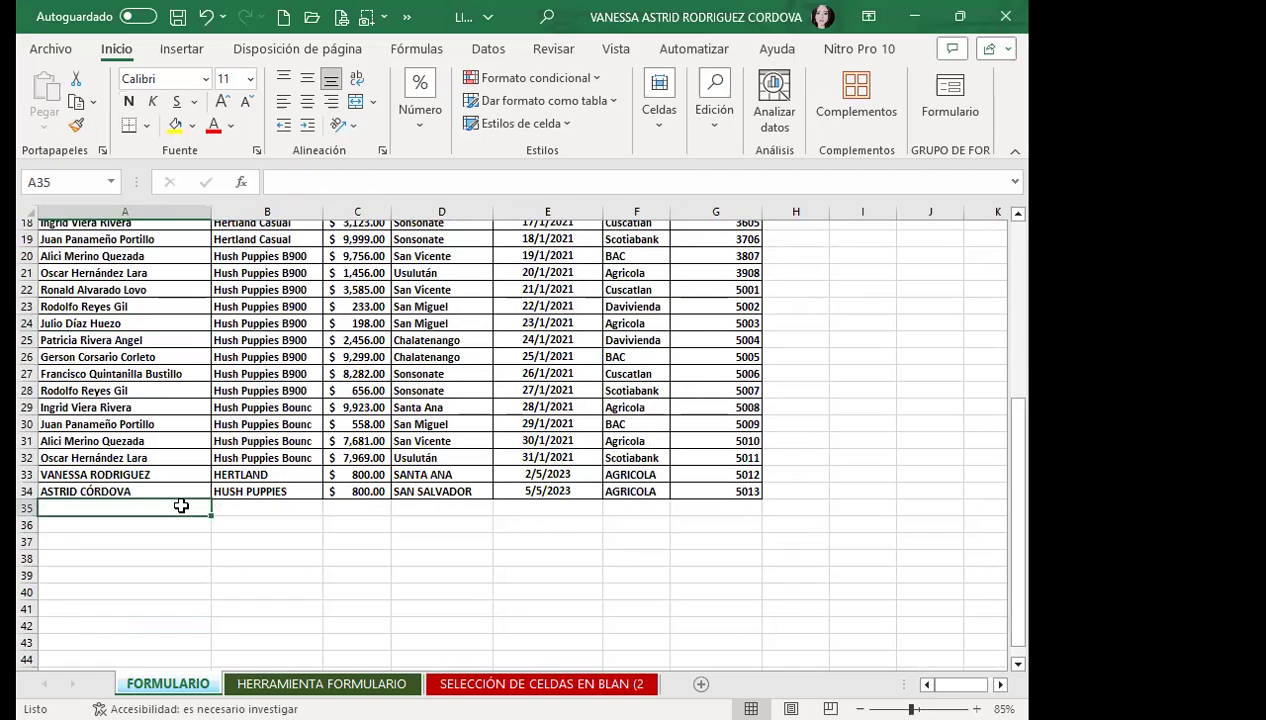
scroll(412, 454, up, 3)
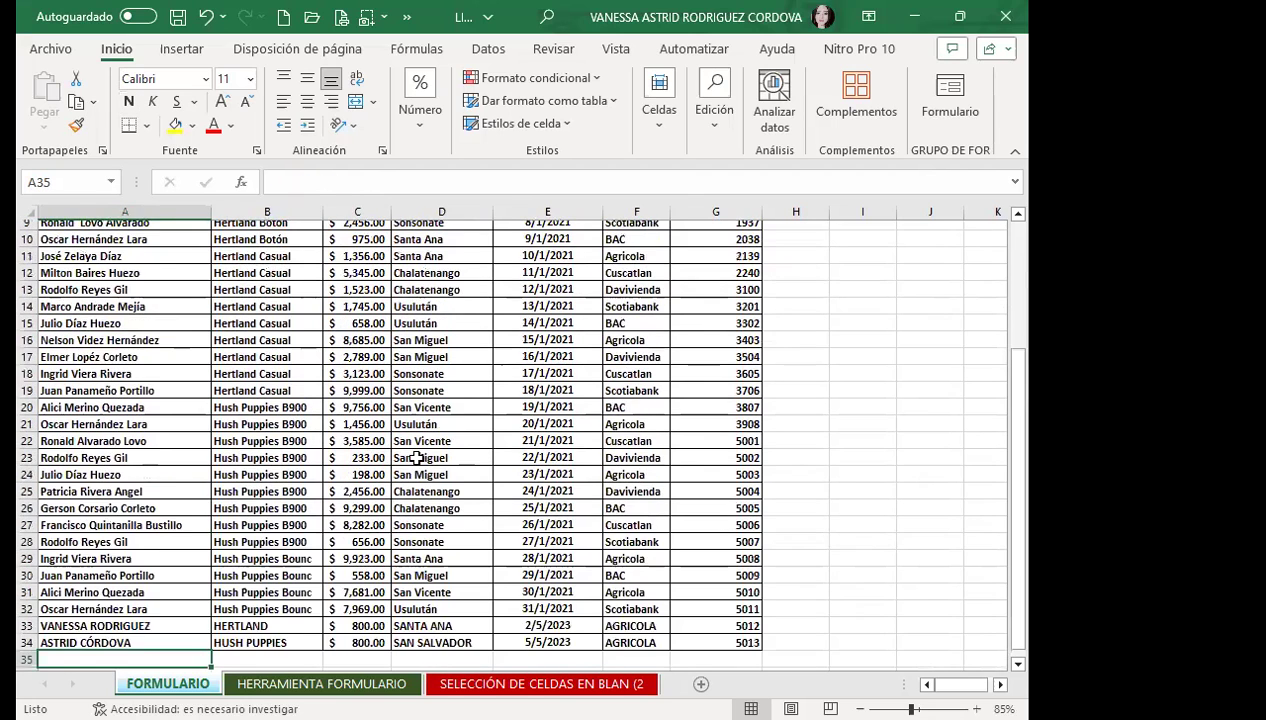
scroll(594, 531, up, 3)
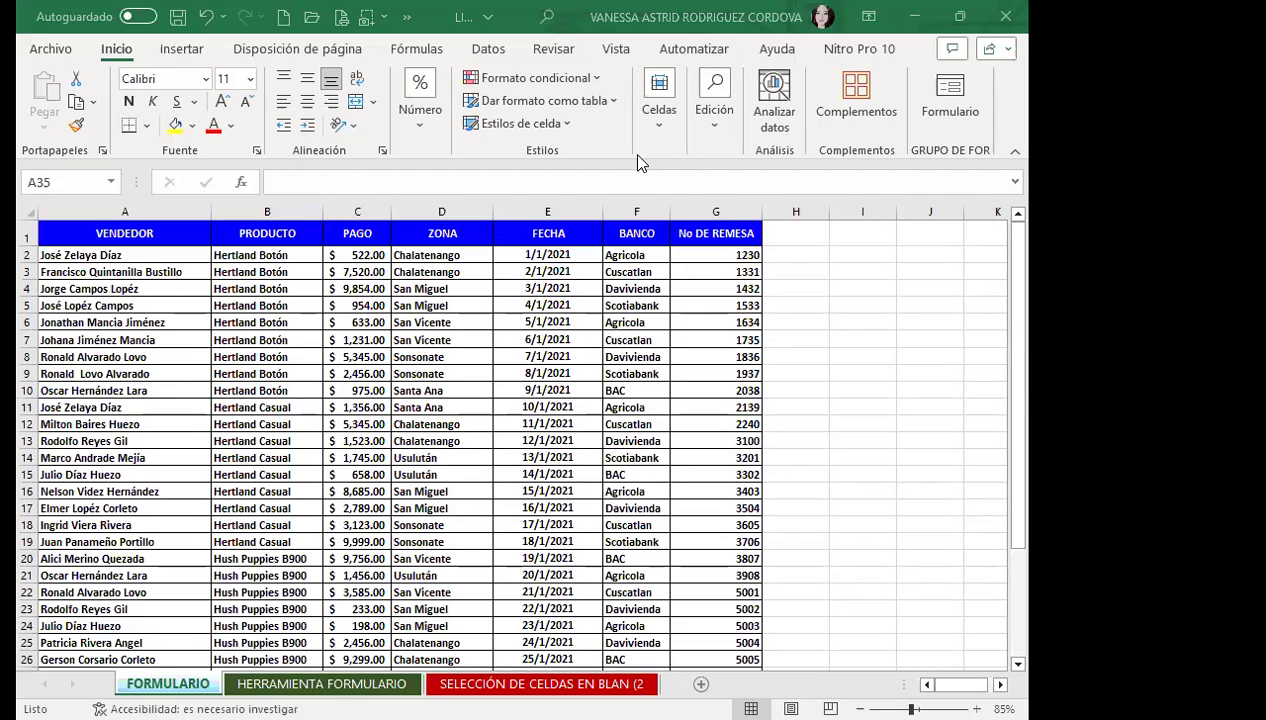
Inspect the restored records by selecting cells D10, D5, row 7 and D19
click(468, 390)
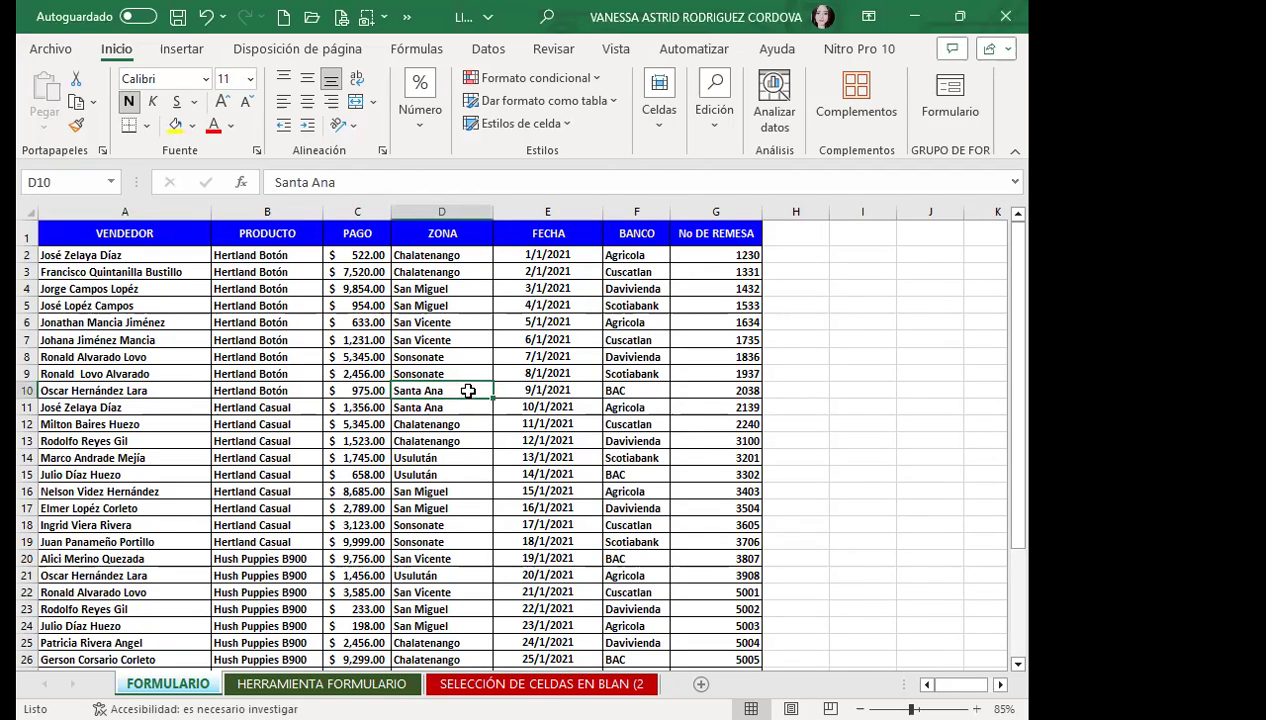
click(458, 304)
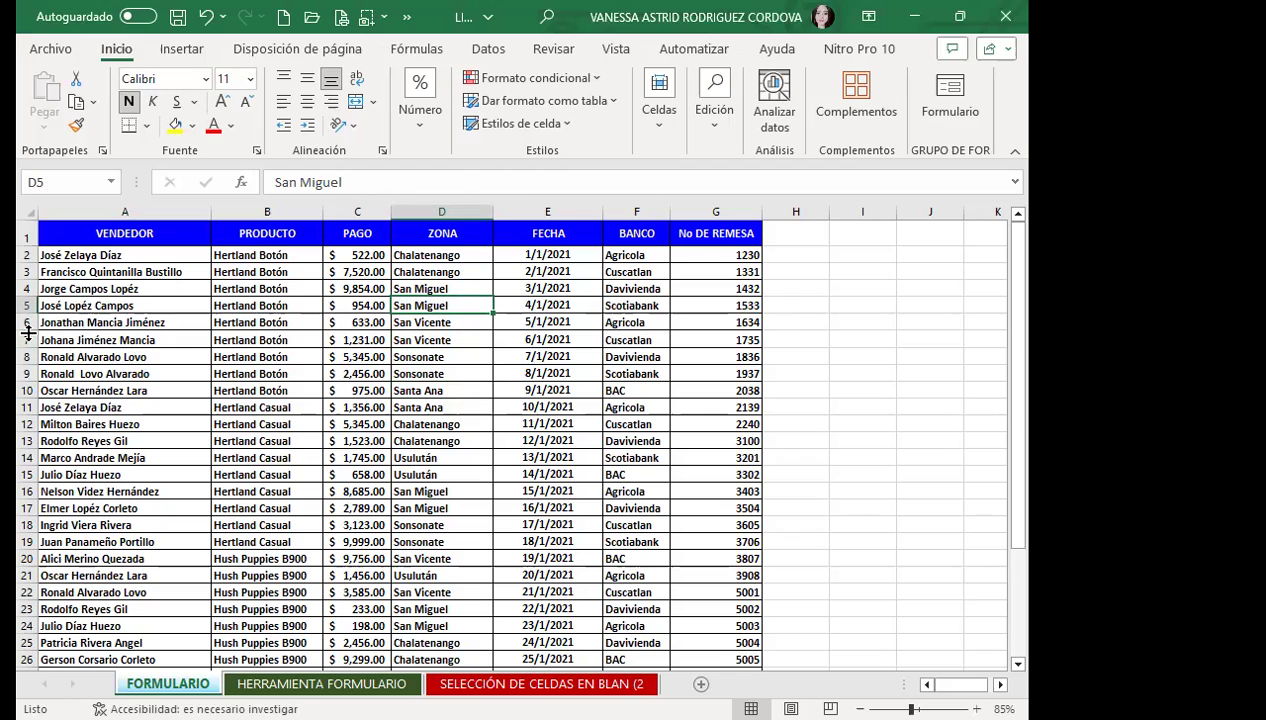
click(27, 338)
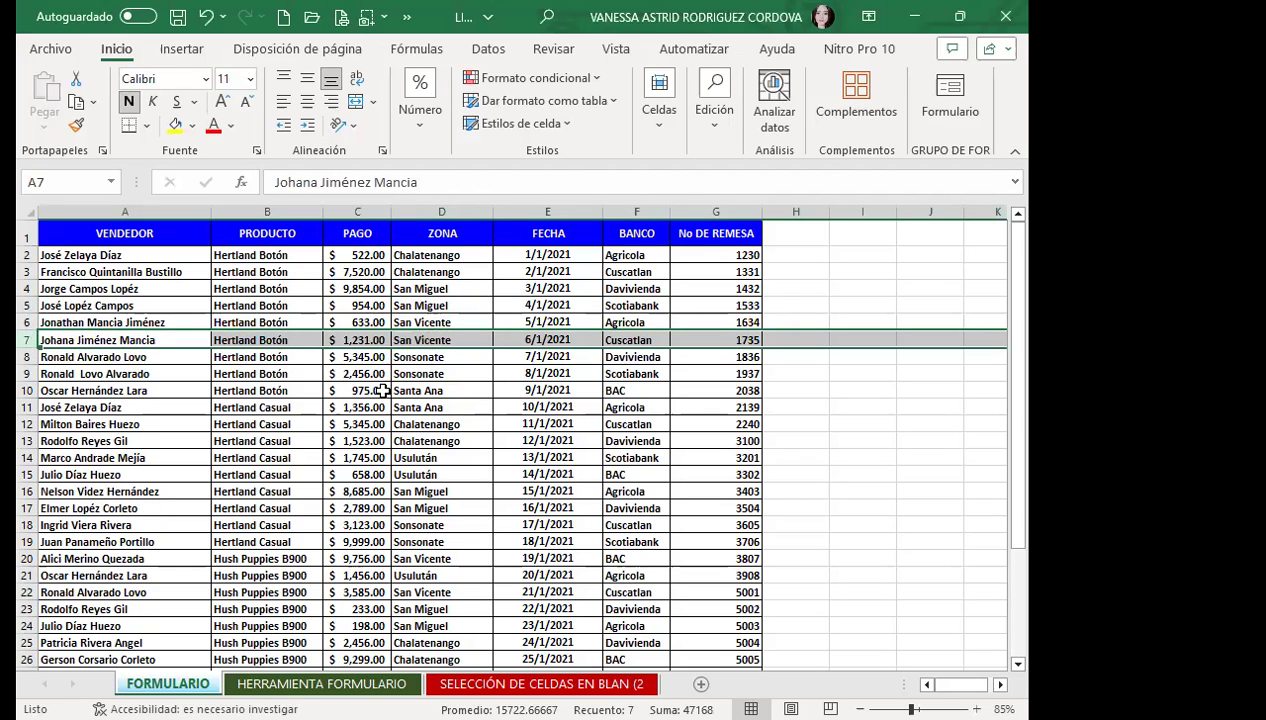
click(441, 544)
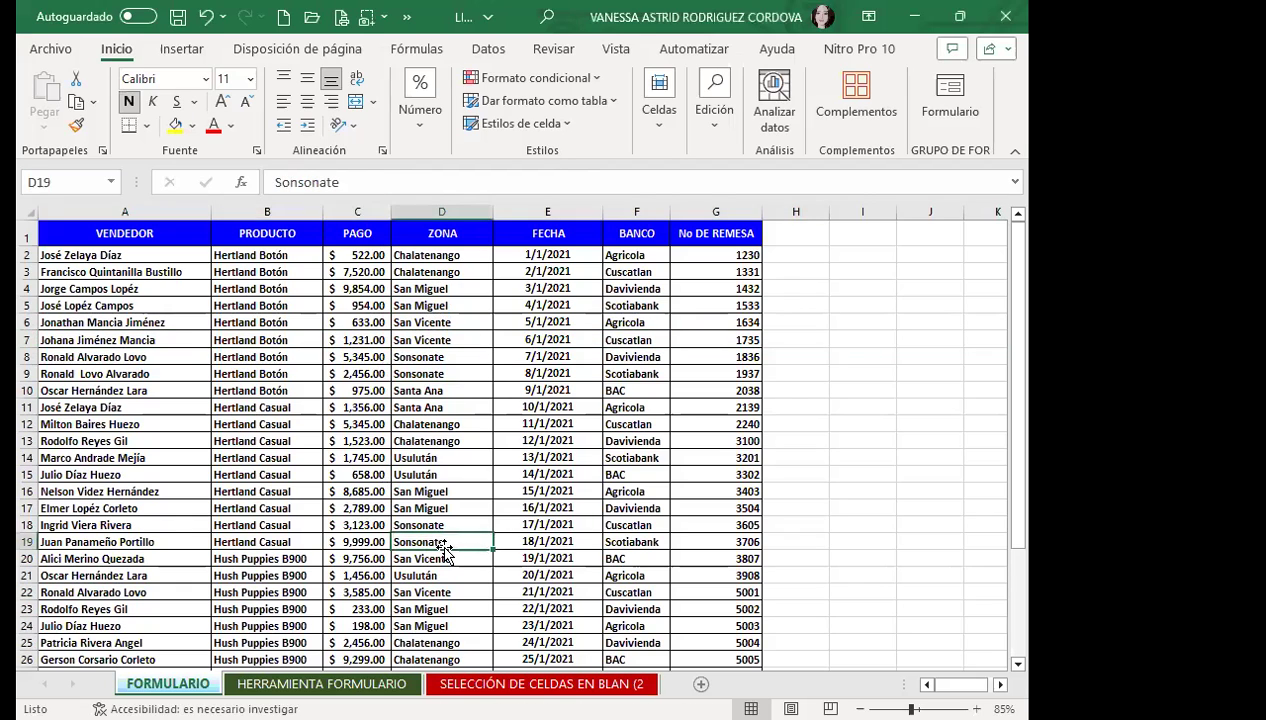
Open the data form from the Quick Access overflow, scroll to record 7, and close it
click(407, 17)
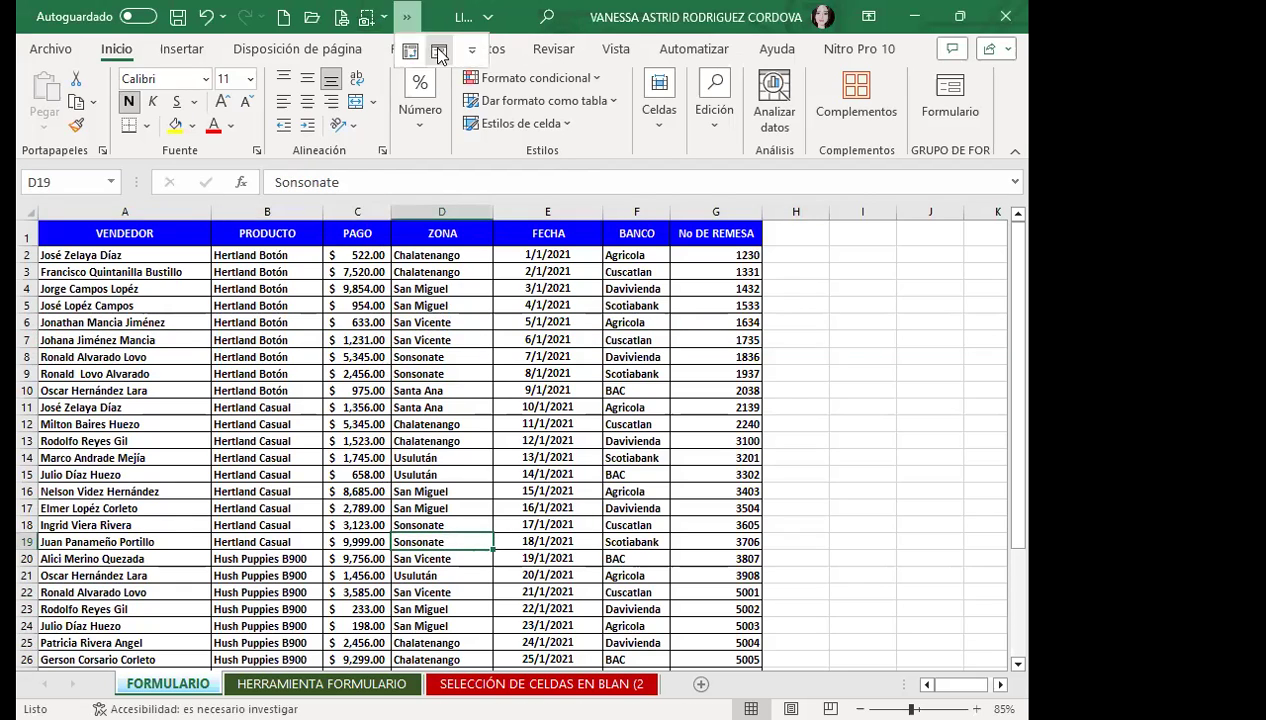
click(438, 51)
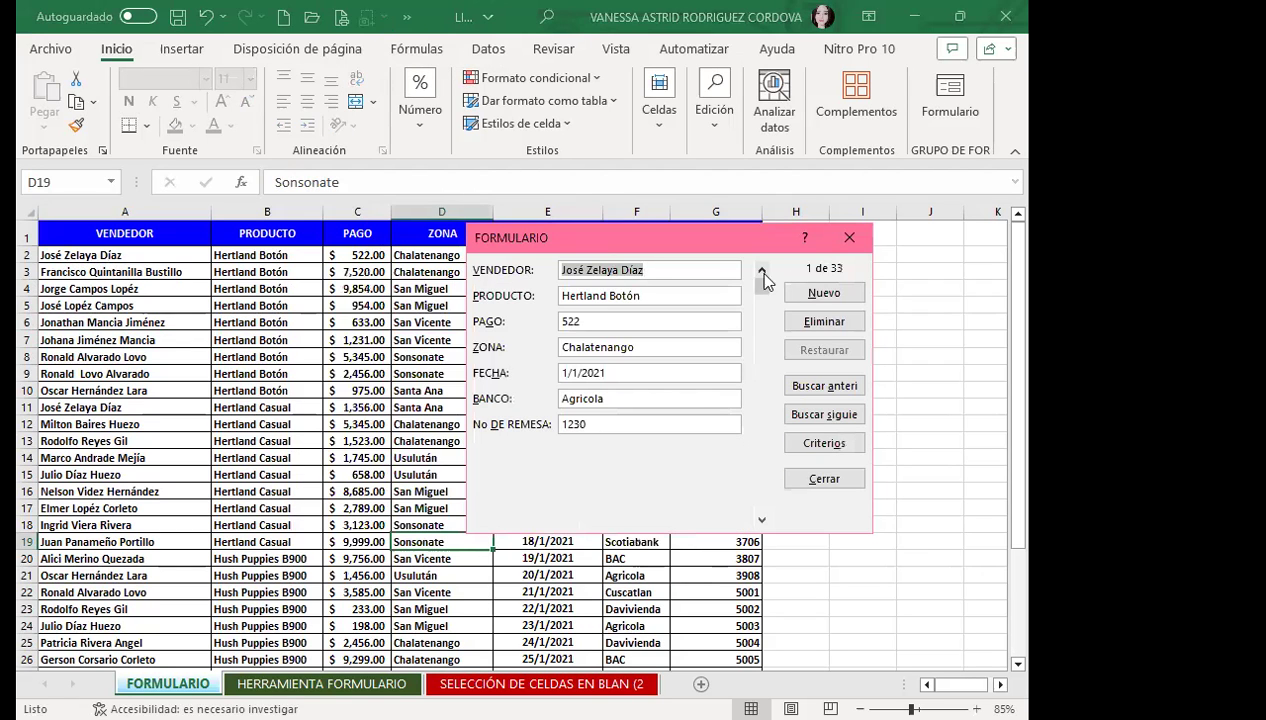
drag(762, 290, 762, 325)
click(849, 237)
click(438, 553)
click(452, 540)
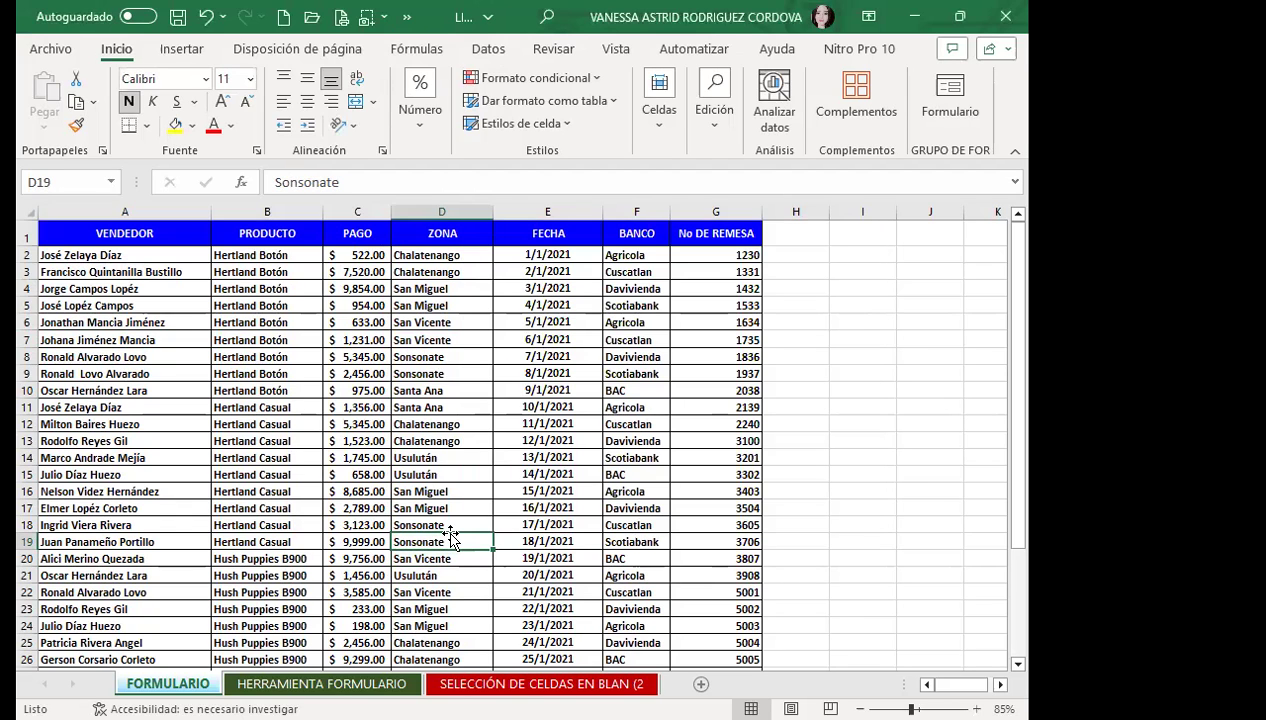
Select cells D12, A2, A14 and C13 in the sales table, scrolling down and back up
click(482, 423)
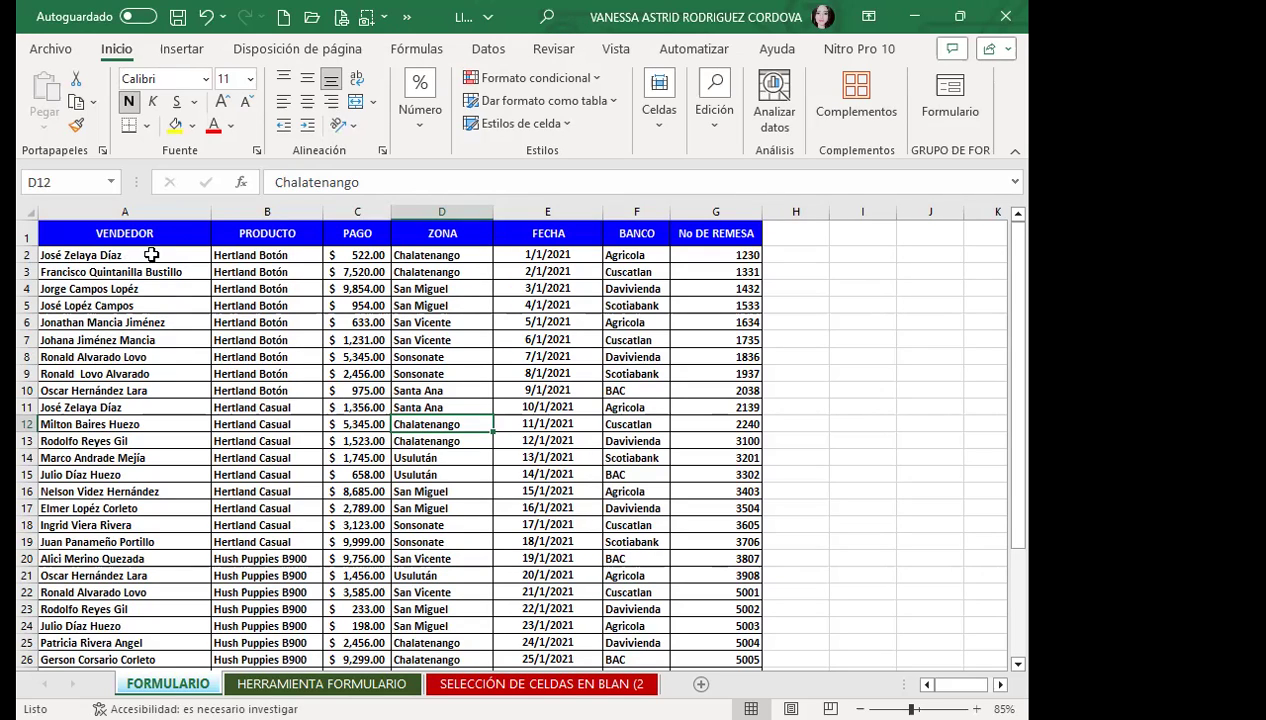
click(151, 255)
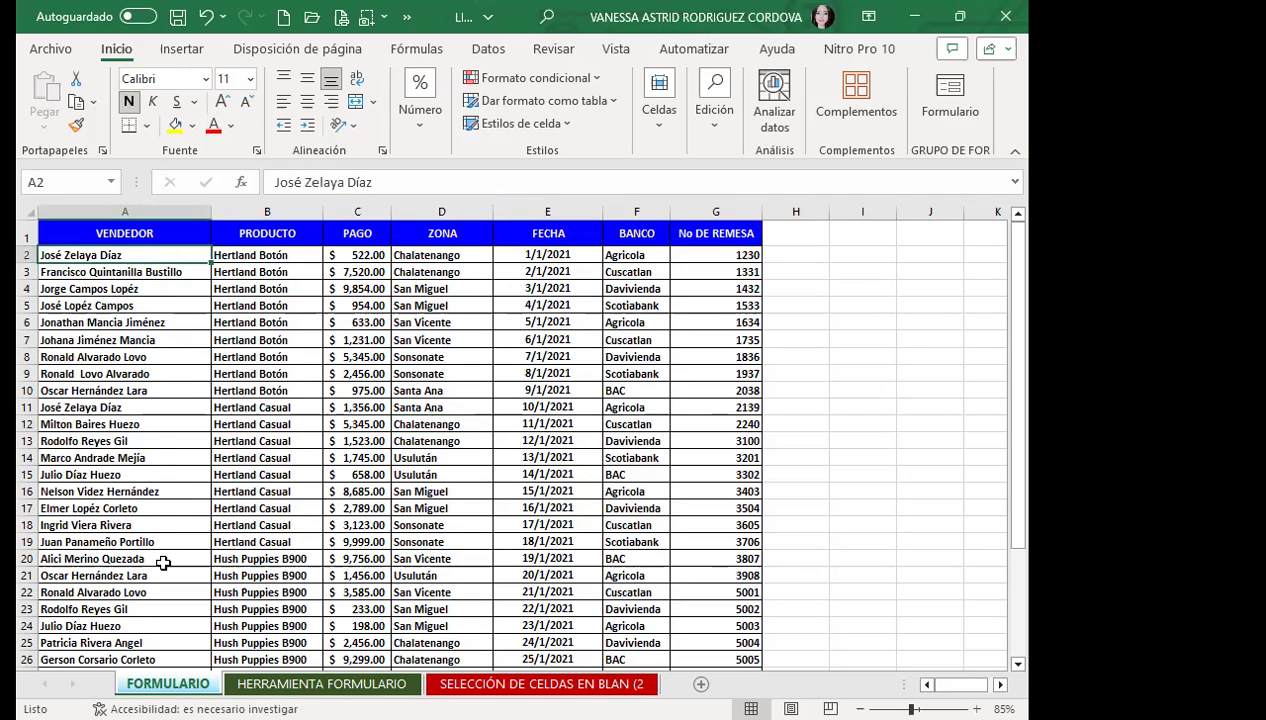
click(184, 458)
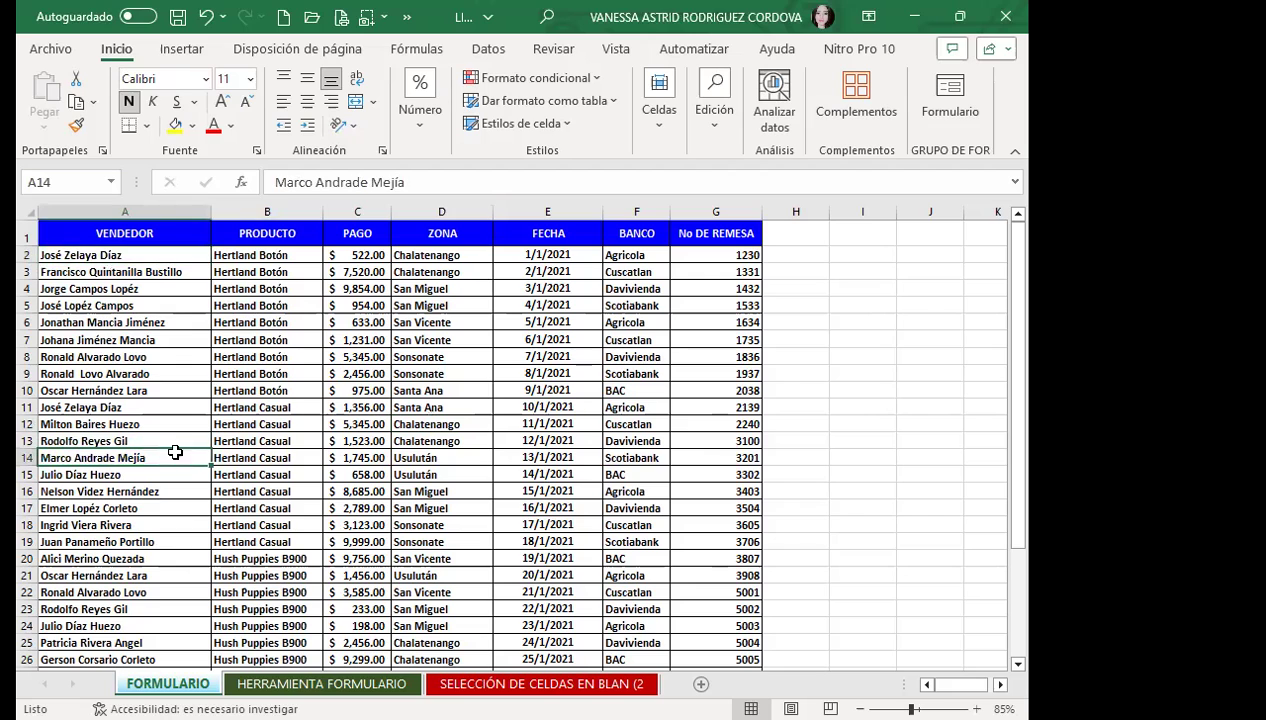
click(361, 441)
scroll(125, 497, down, 4)
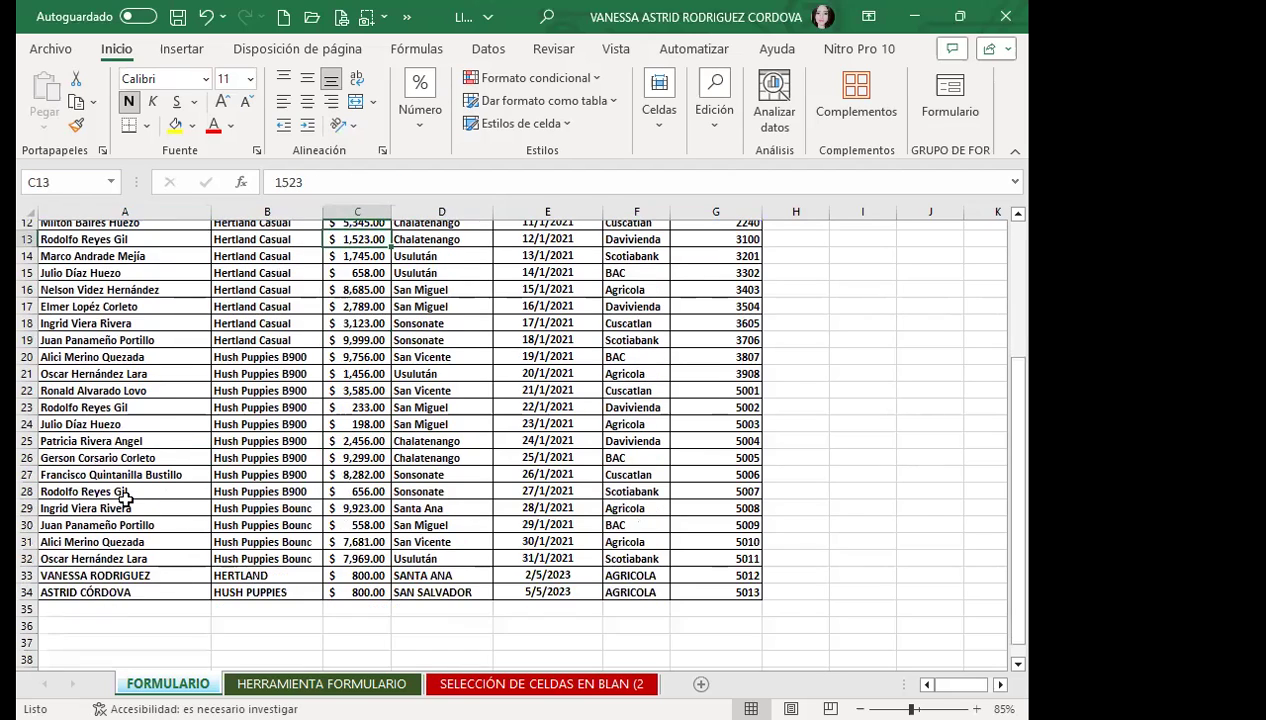
scroll(125, 497, down, 1)
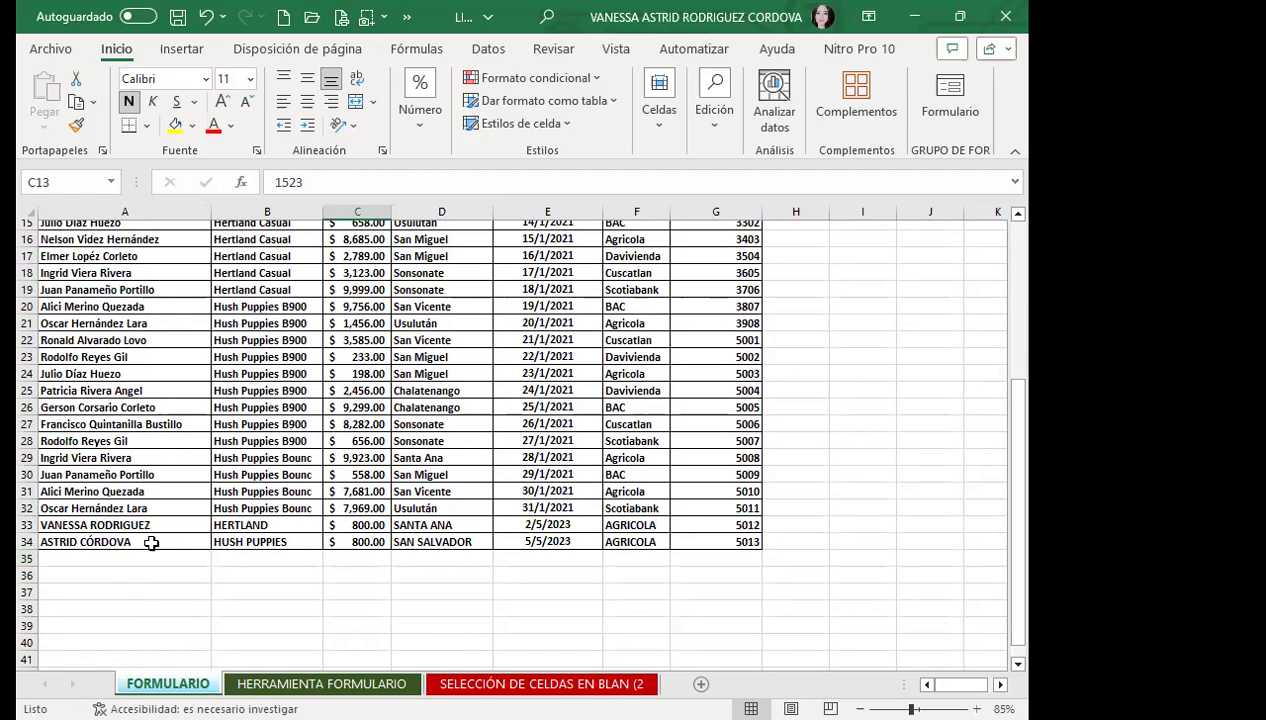
scroll(151, 543, up, 5)
Select row 7, then cells A9, A7 and B10 in the sales table
click(110, 338)
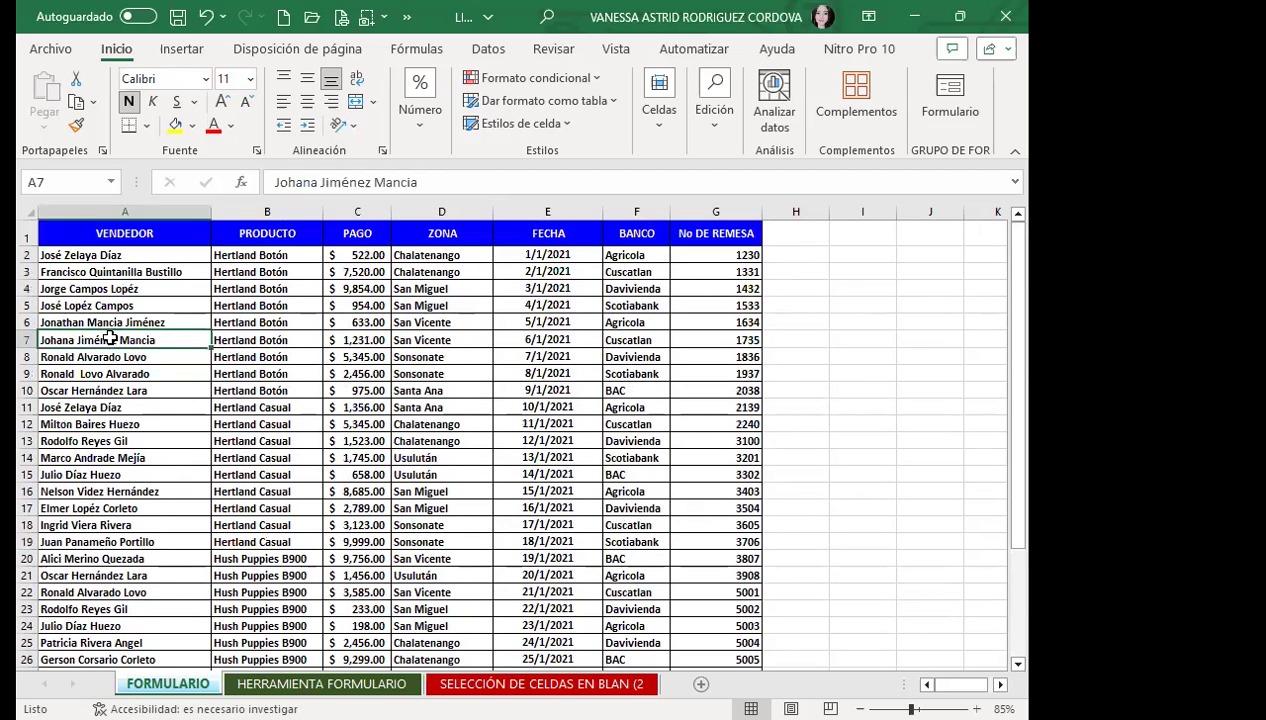
click(26, 340)
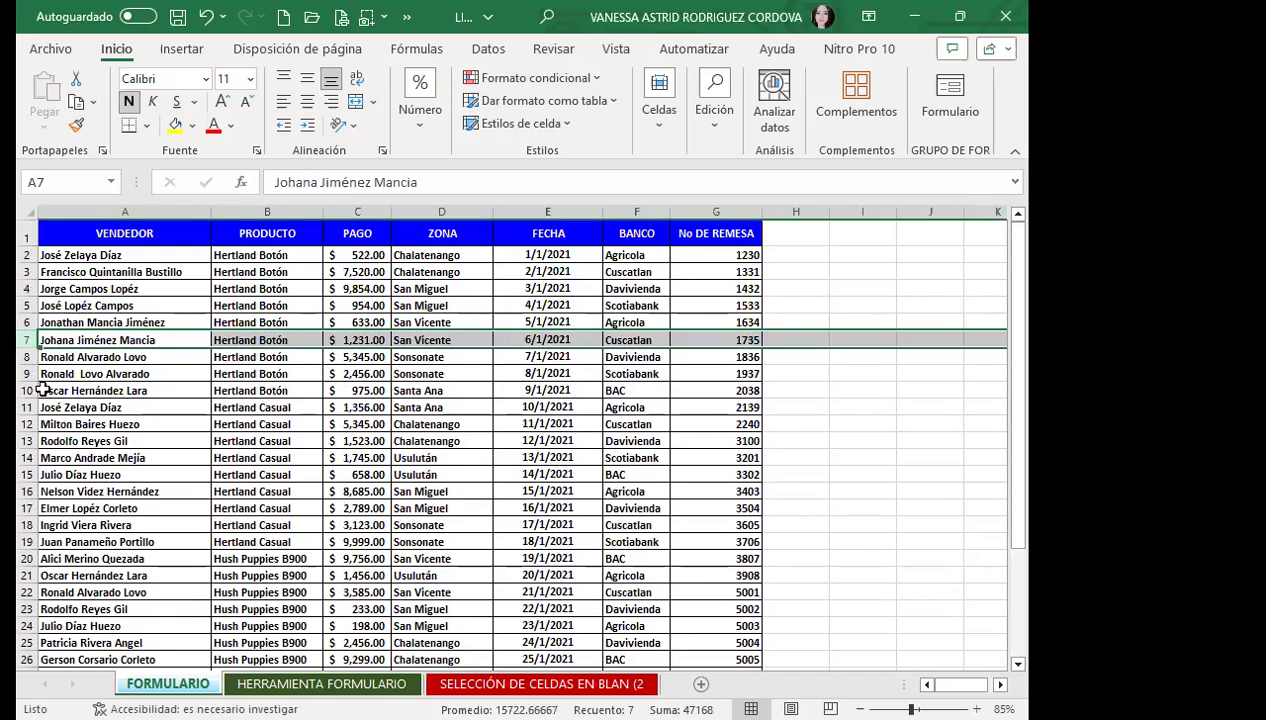
click(136, 373)
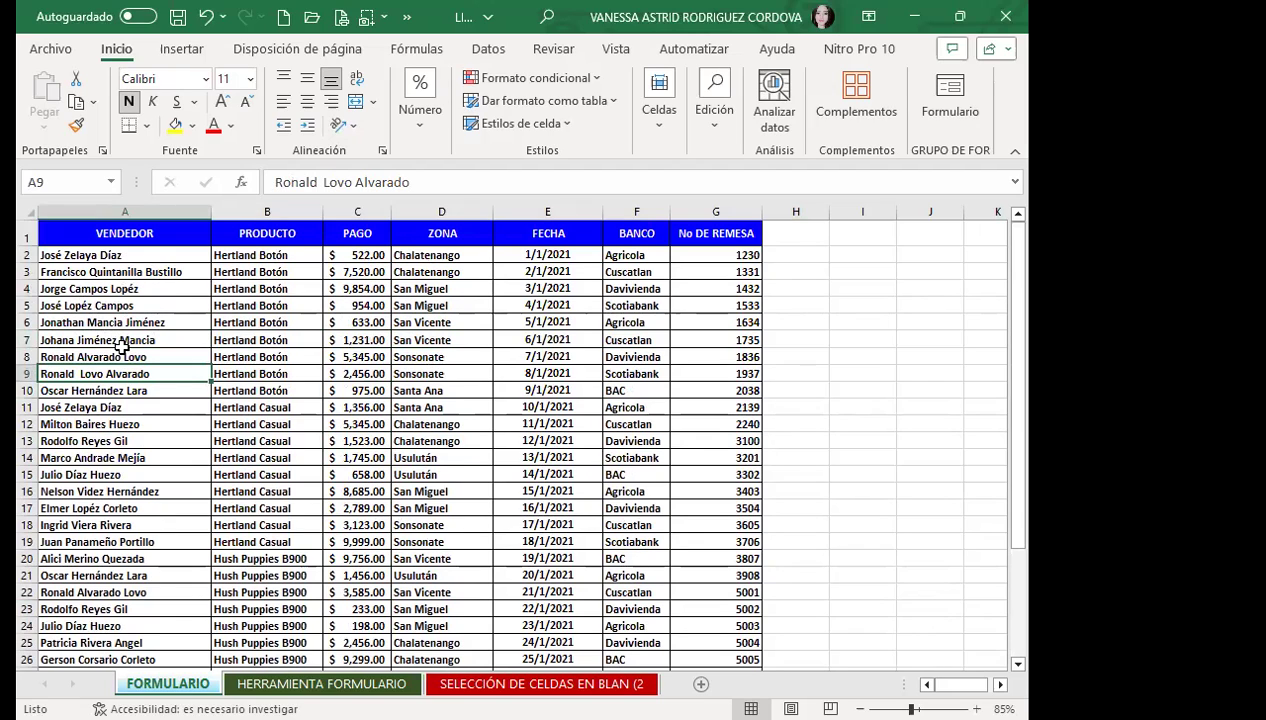
click(128, 340)
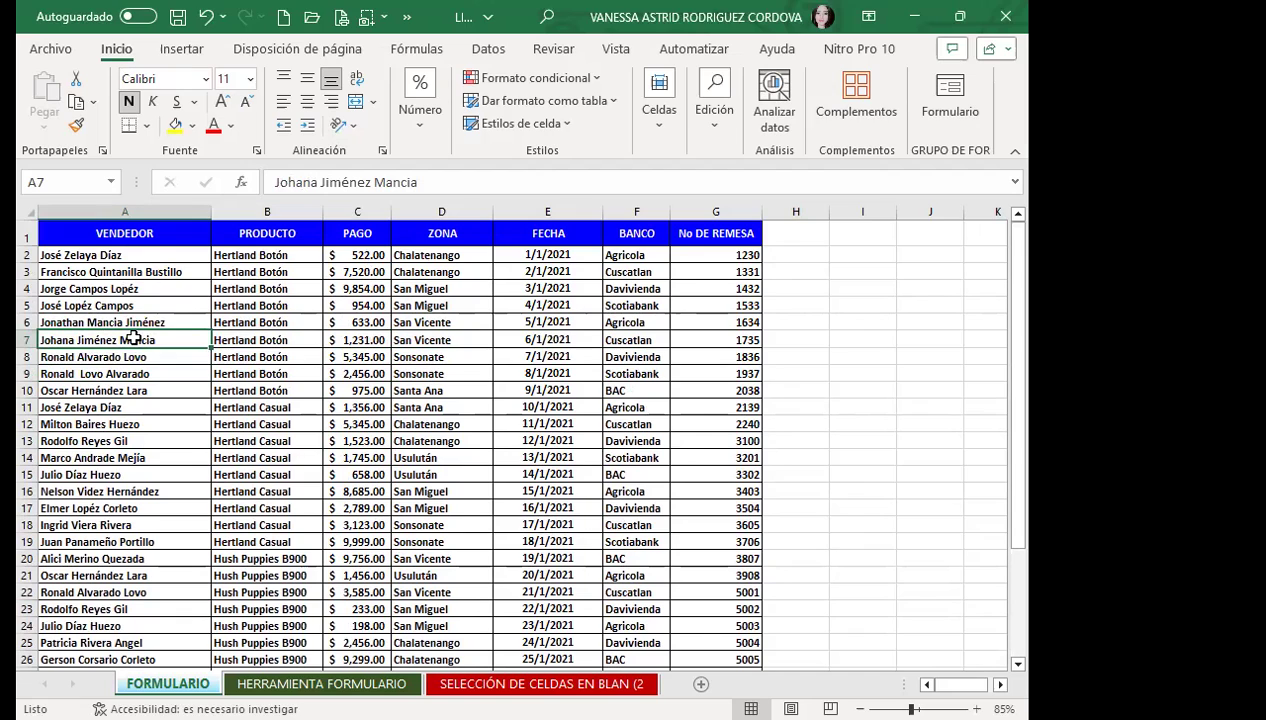
click(143, 375)
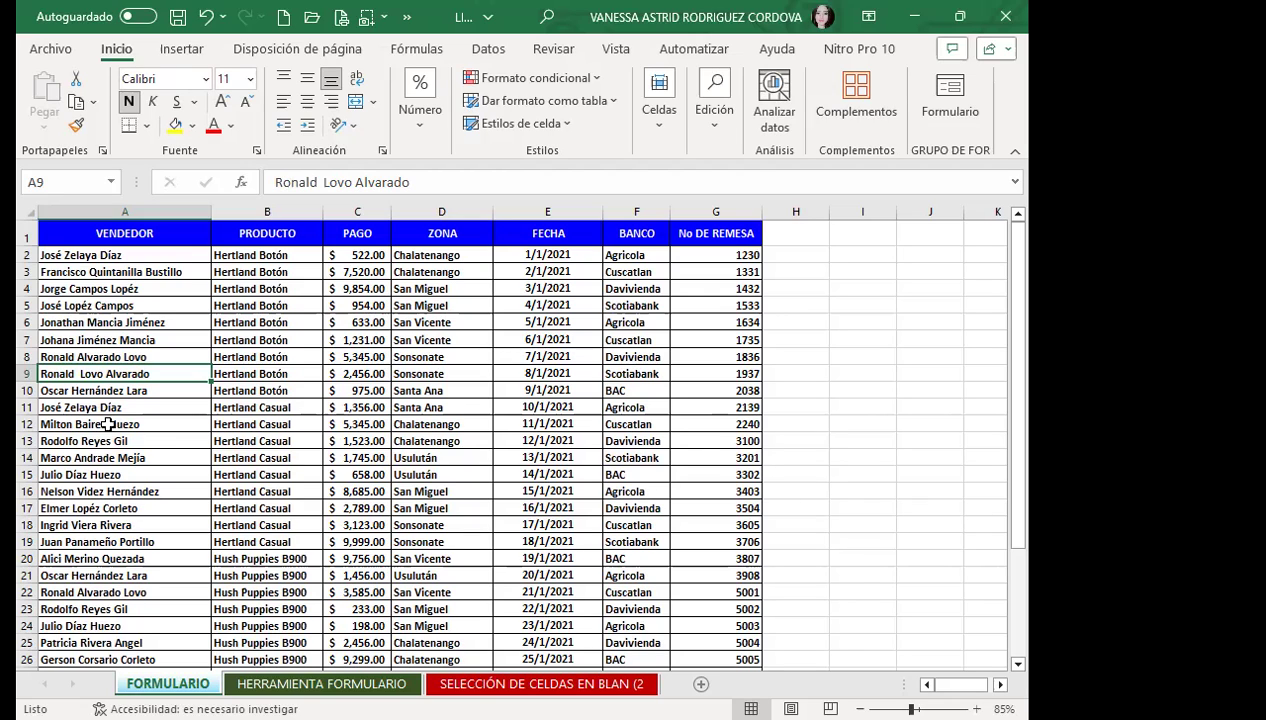
click(140, 336)
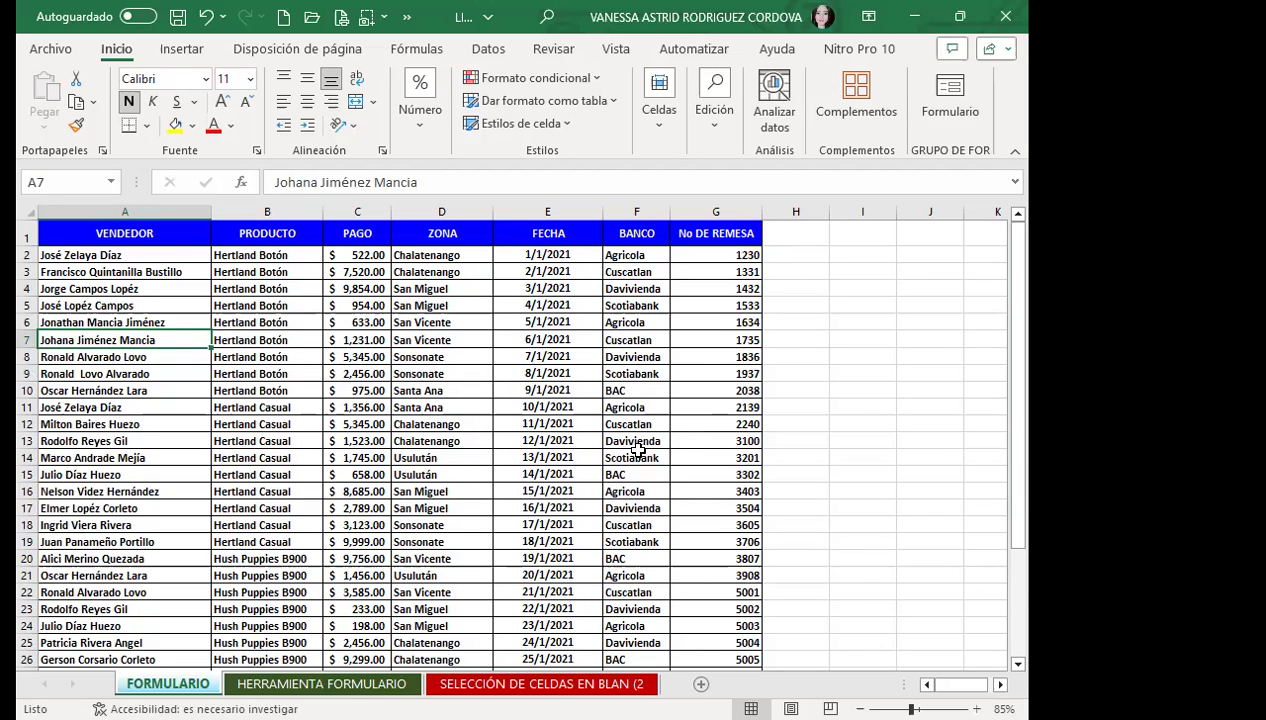
click(276, 388)
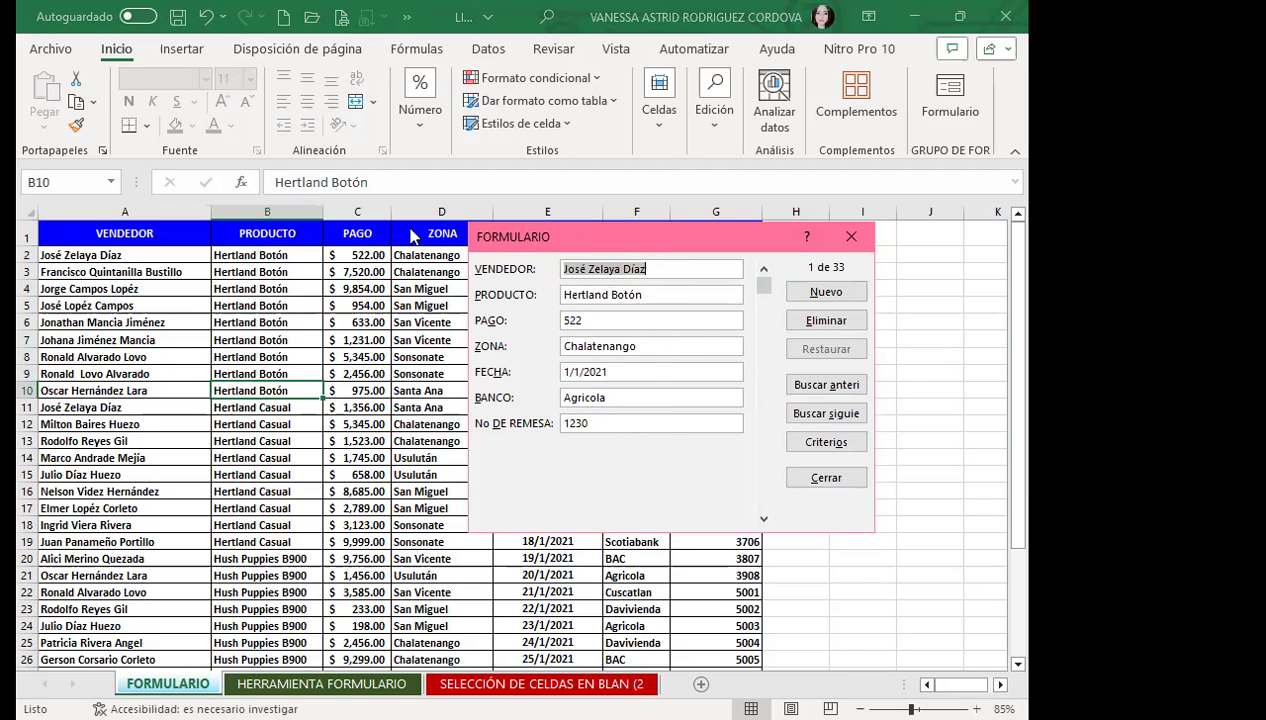
Move the FORMULARIO data form up to uncover the table, then close it
drag(643, 237, 601, 109)
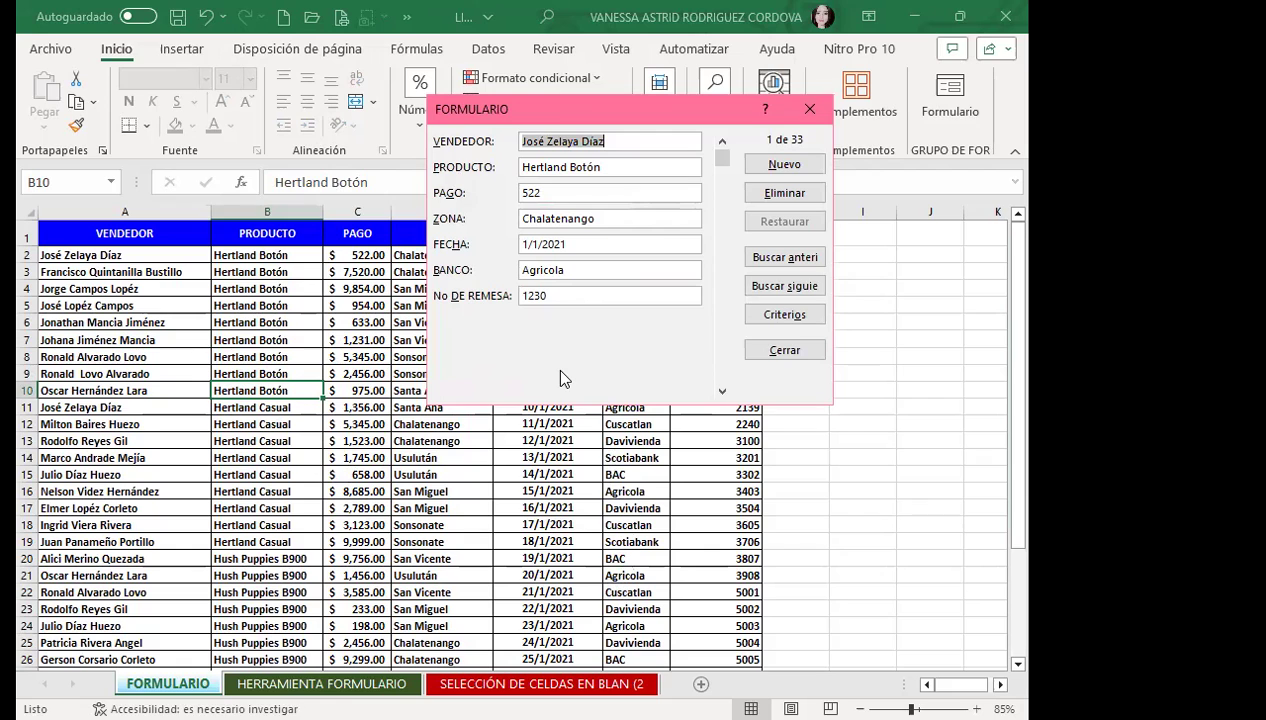
click(811, 108)
click(497, 466)
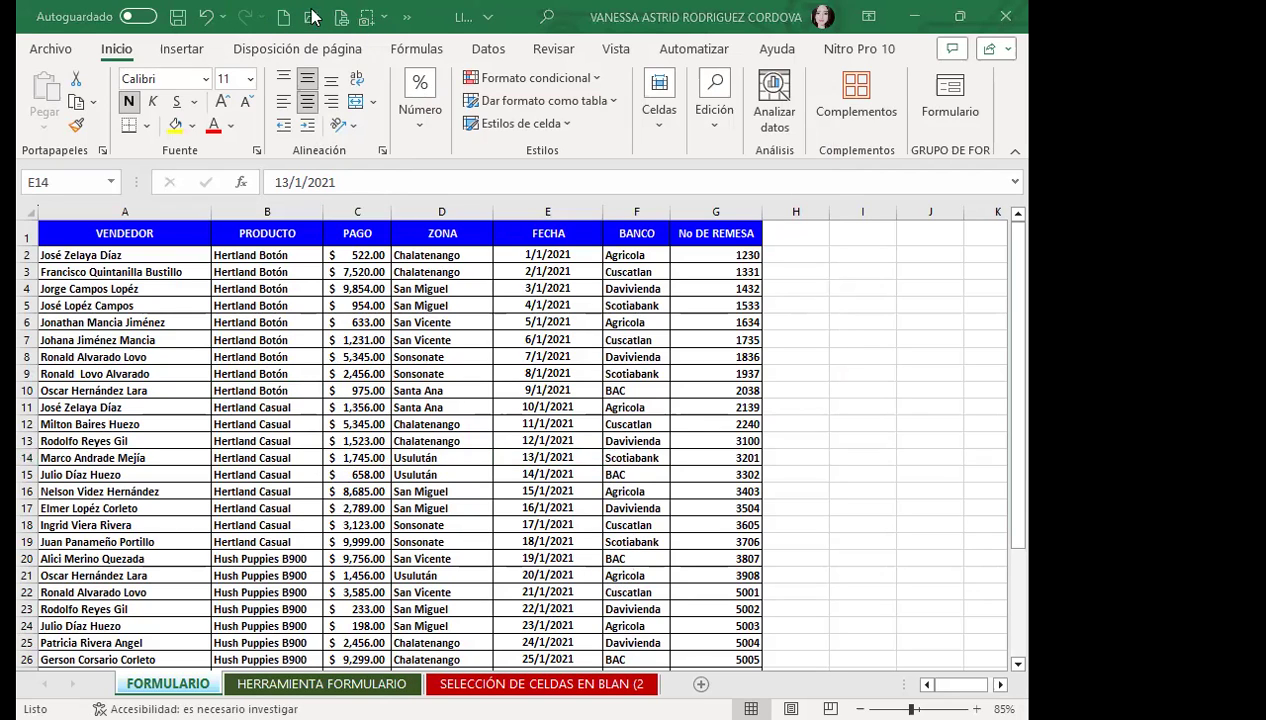
click(407, 17)
click(474, 52)
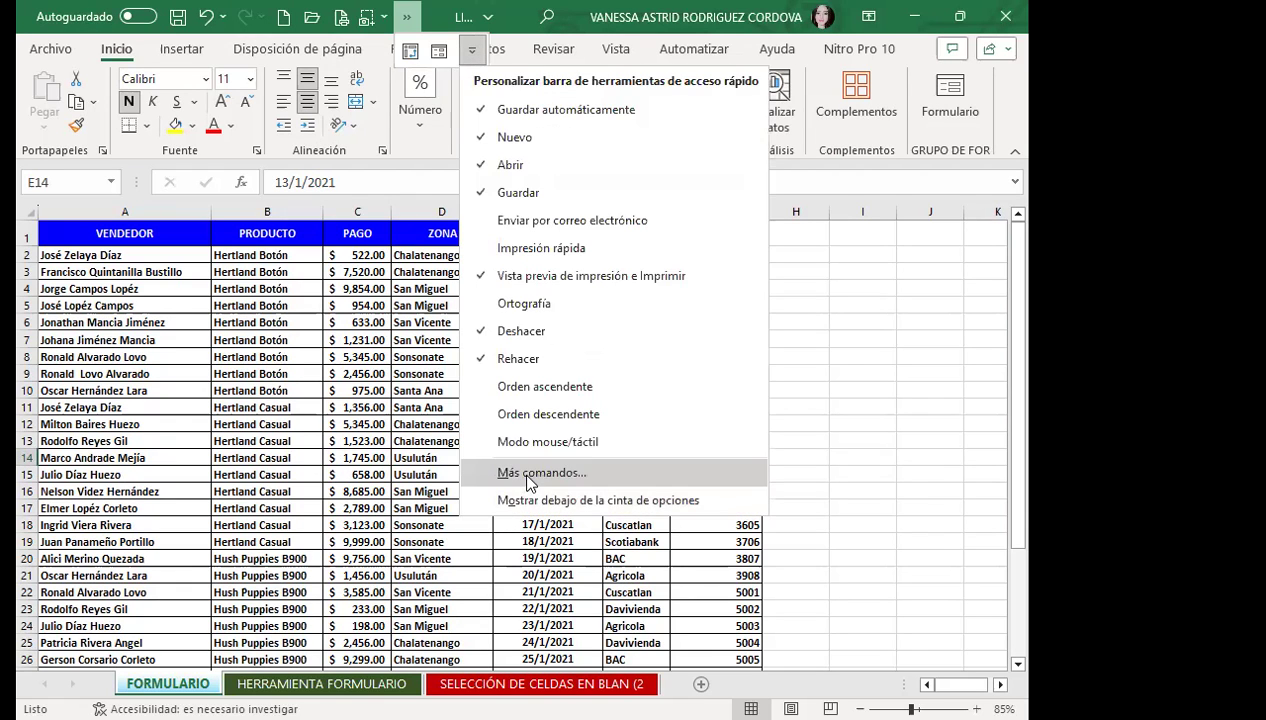
click(530, 474)
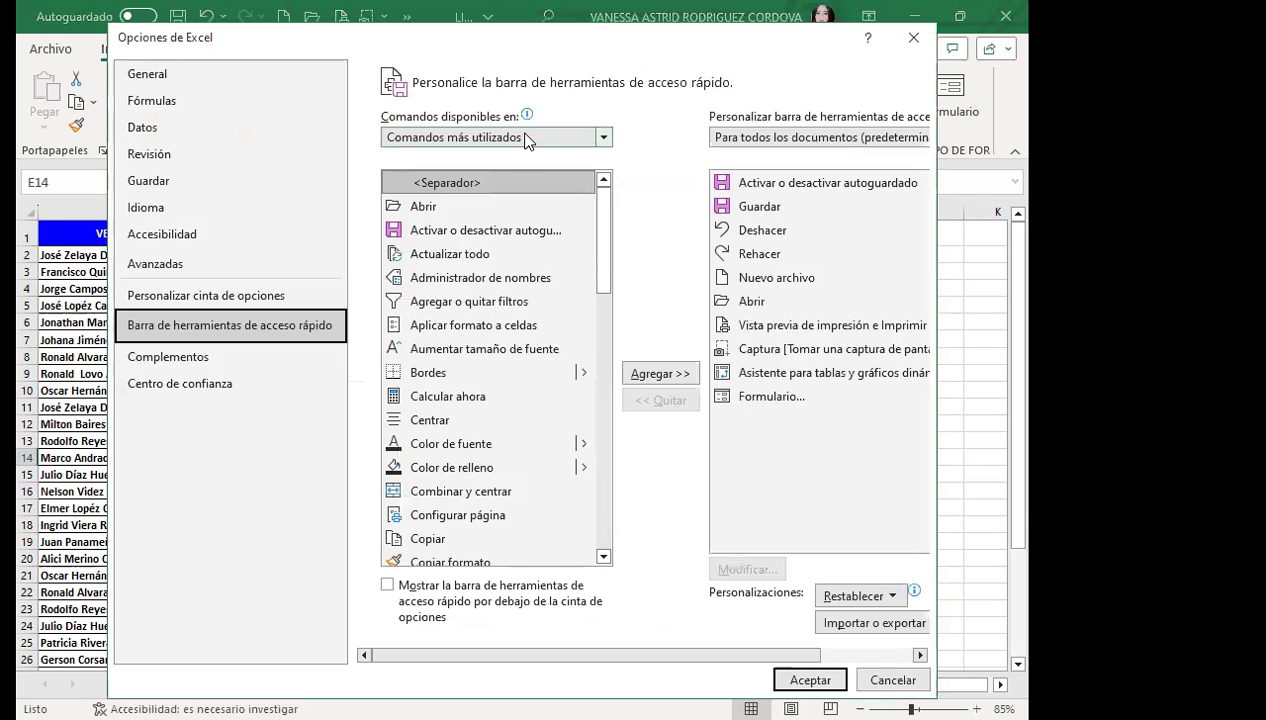
click(528, 140)
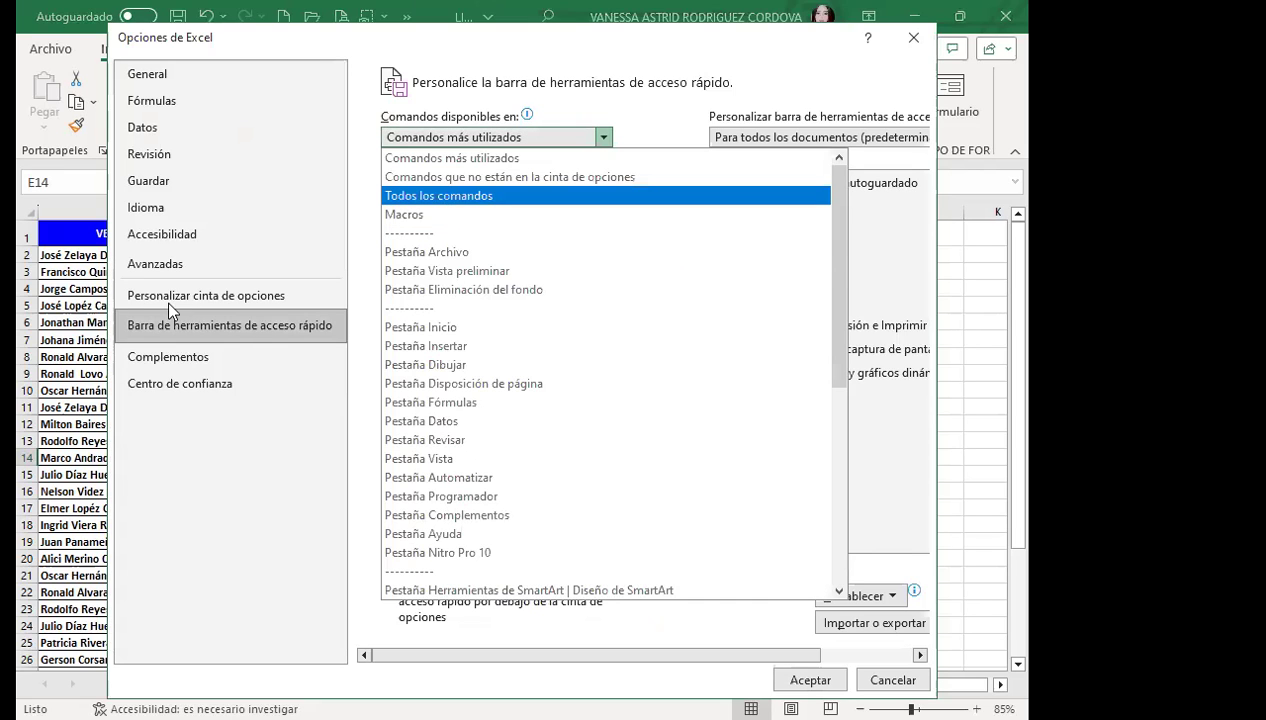
click(306, 318)
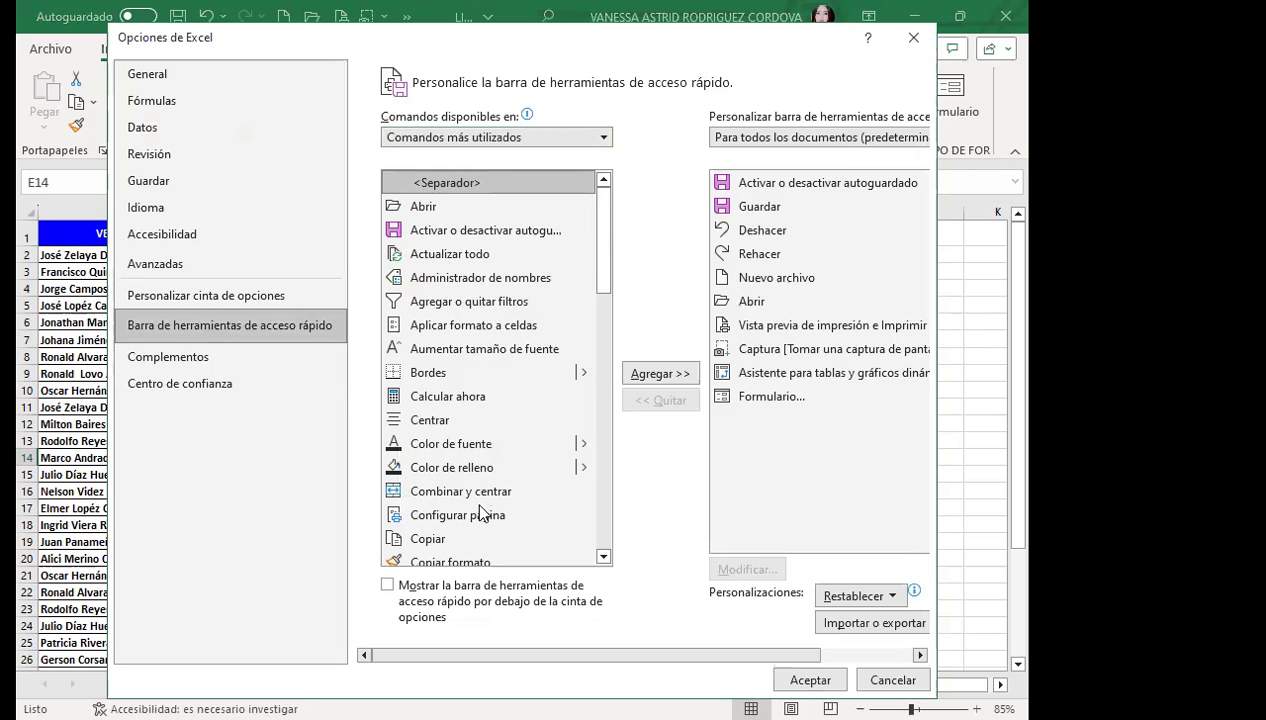
click(574, 137)
click(500, 185)
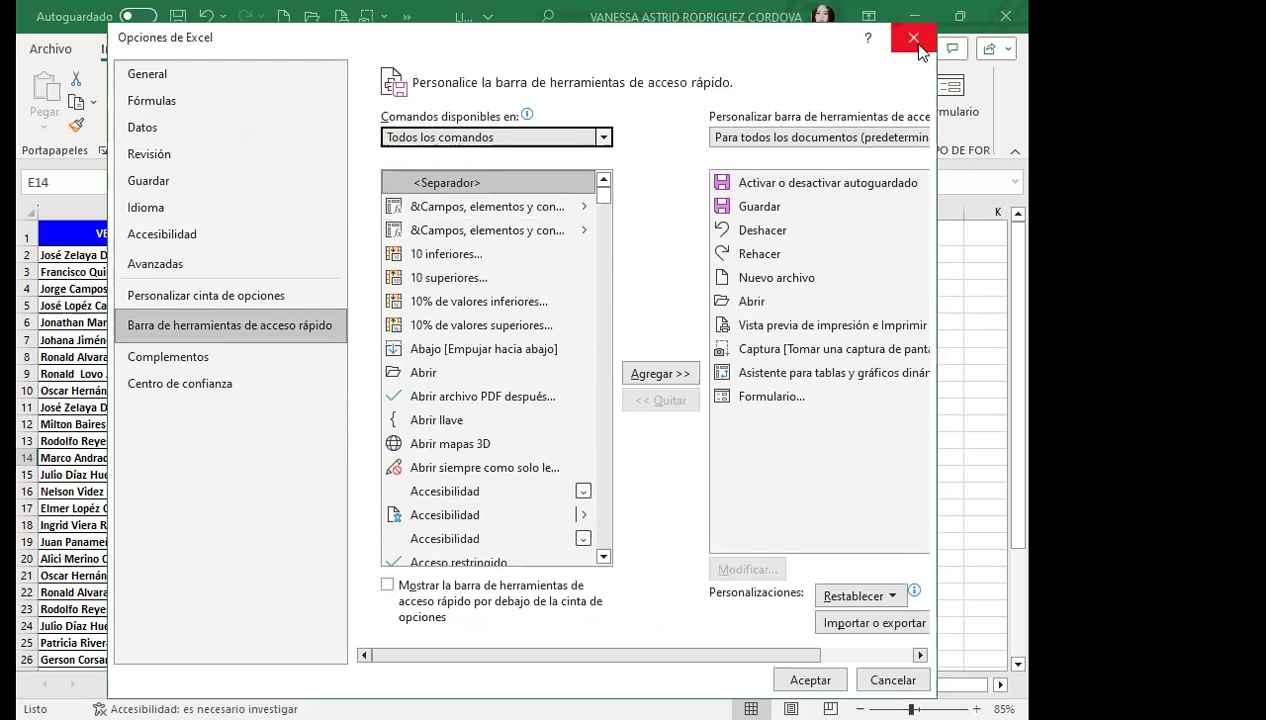
drag(805, 50, 661, 61)
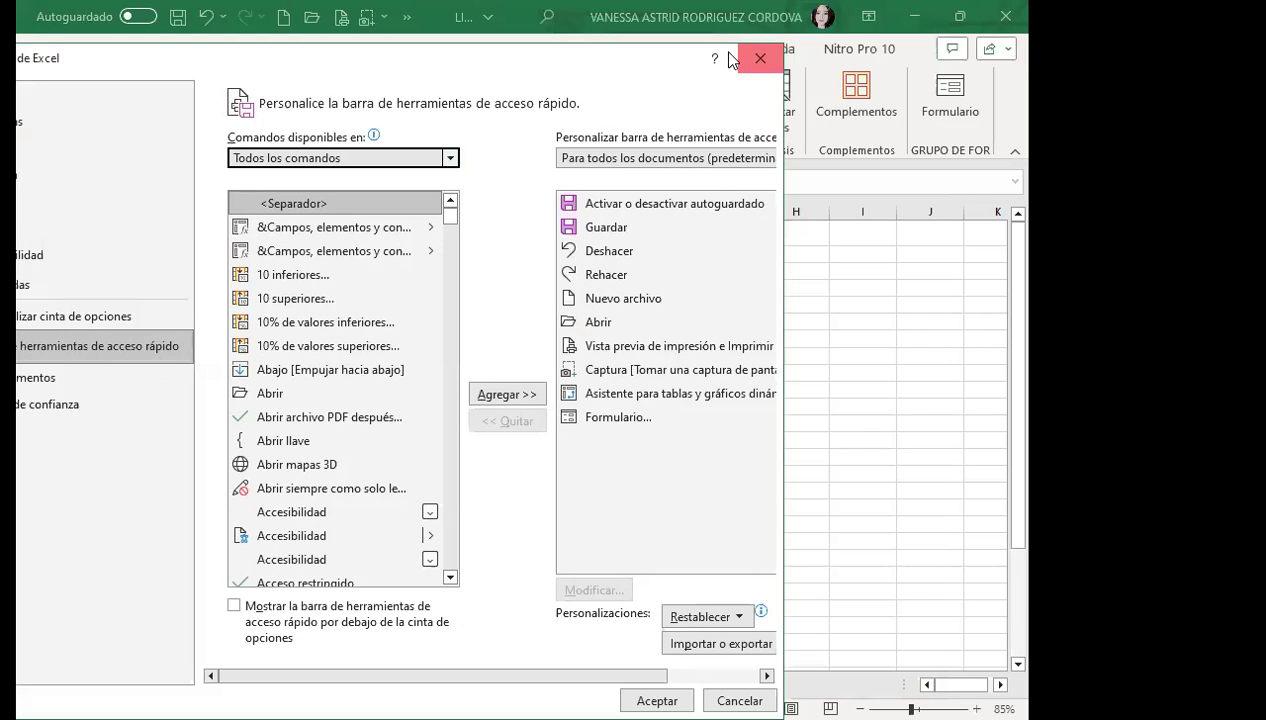
click(769, 48)
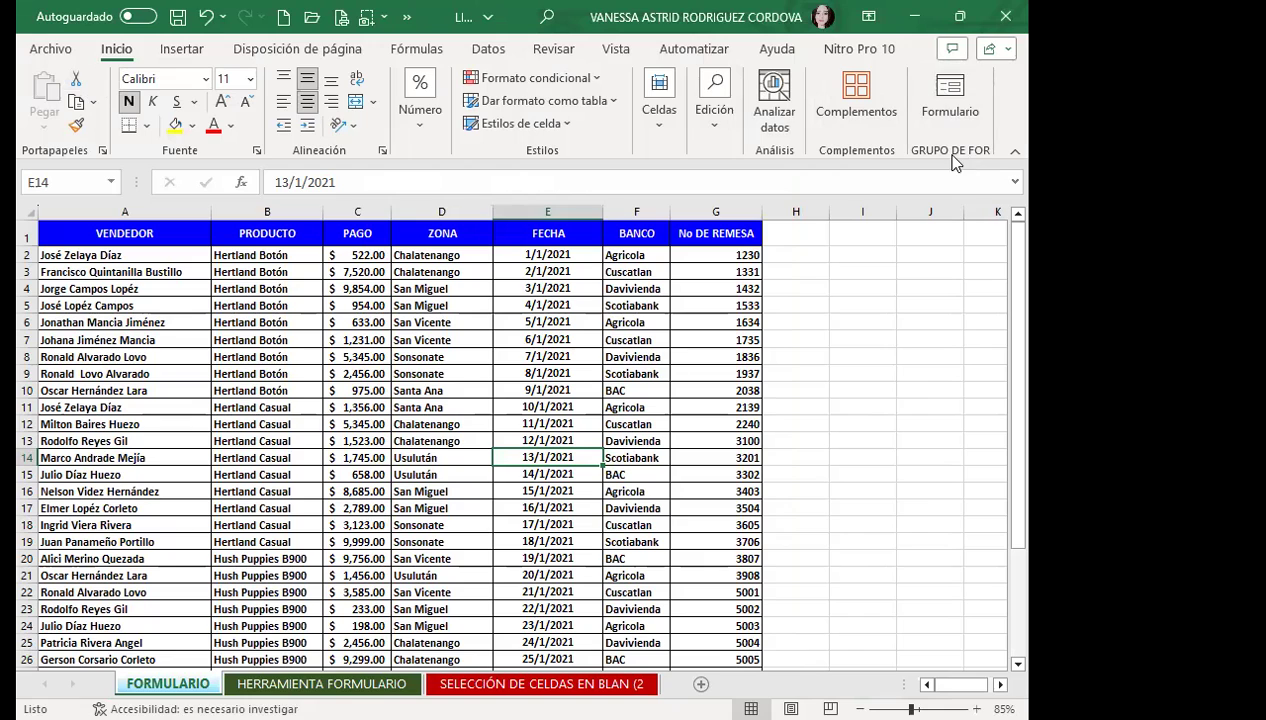
click(957, 92)
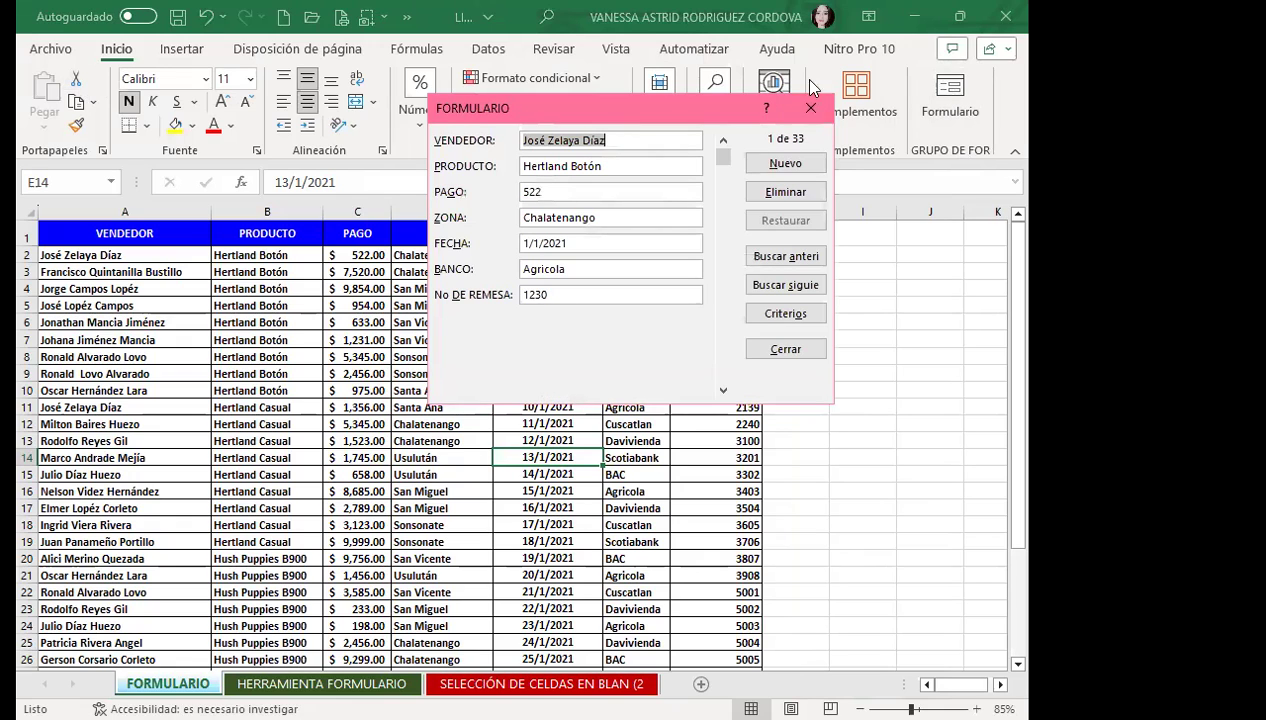
click(819, 118)
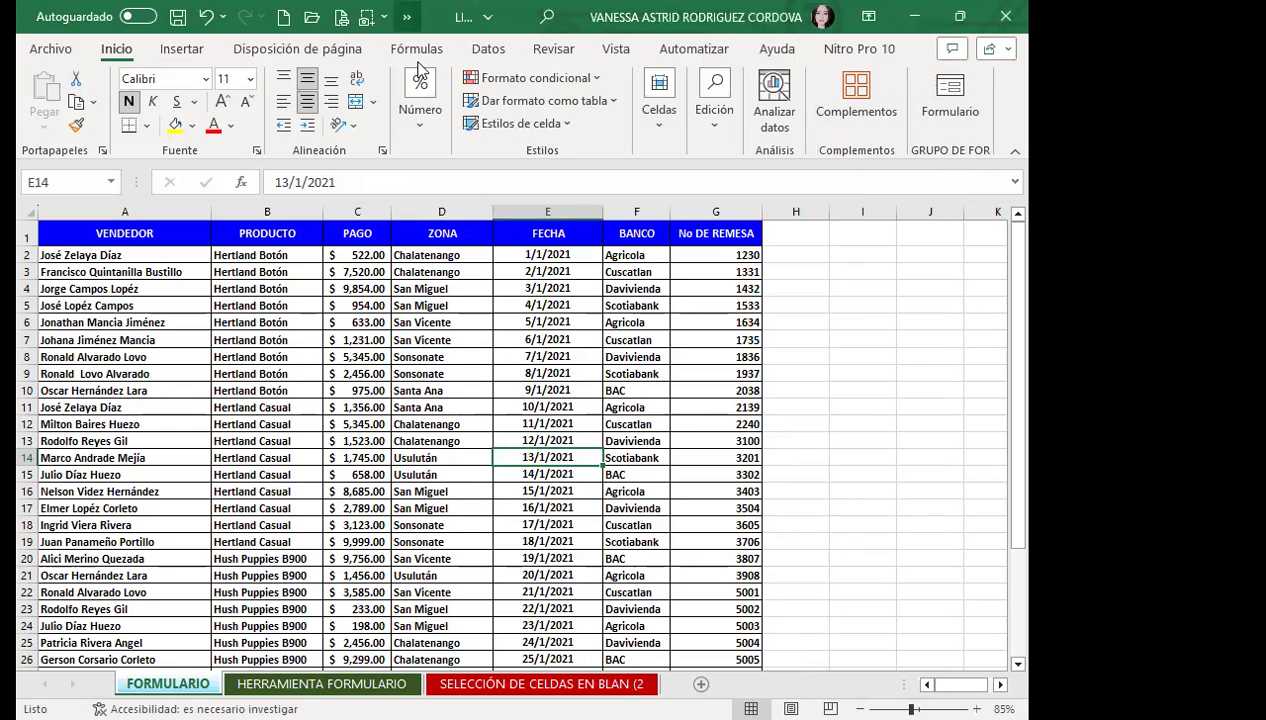
Open Excel Options from the quick-access list at Personalizar cinta de opciones
click(408, 20)
click(473, 52)
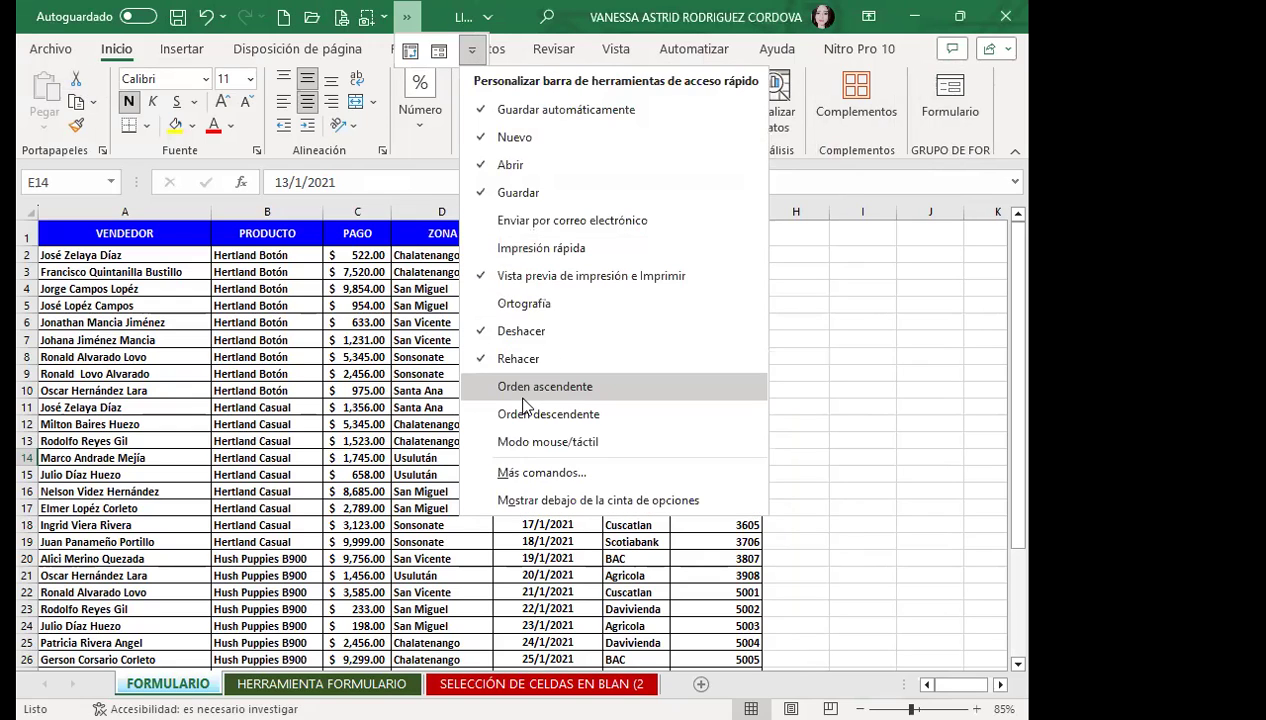
click(530, 468)
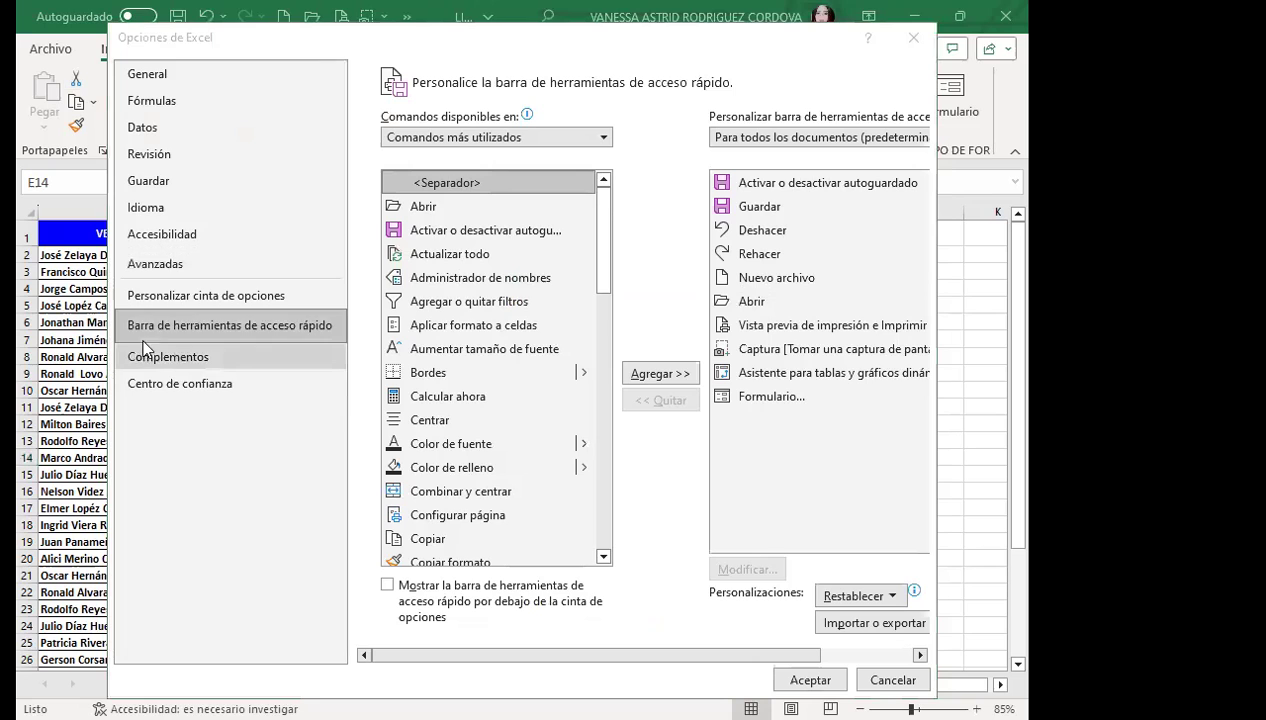
click(192, 301)
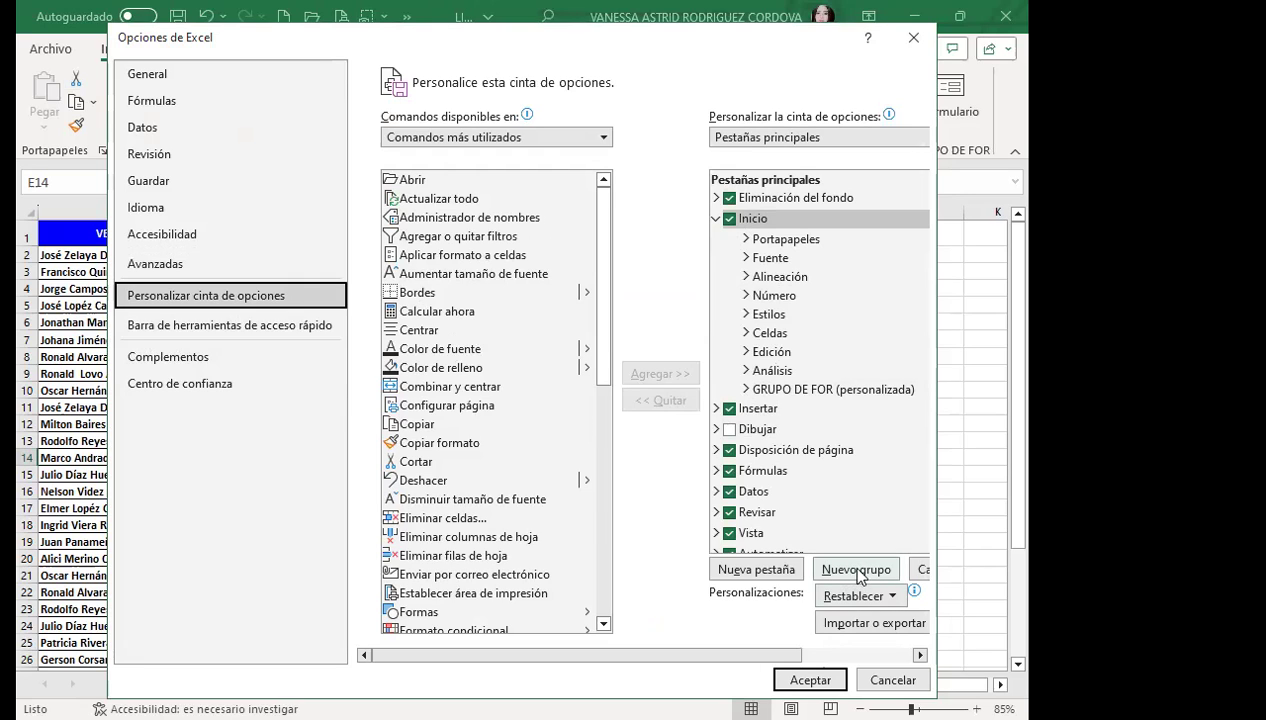
Add a trial Nuevo grupo under Inicio, then cancel to discard it
drag(712, 54, 563, 55)
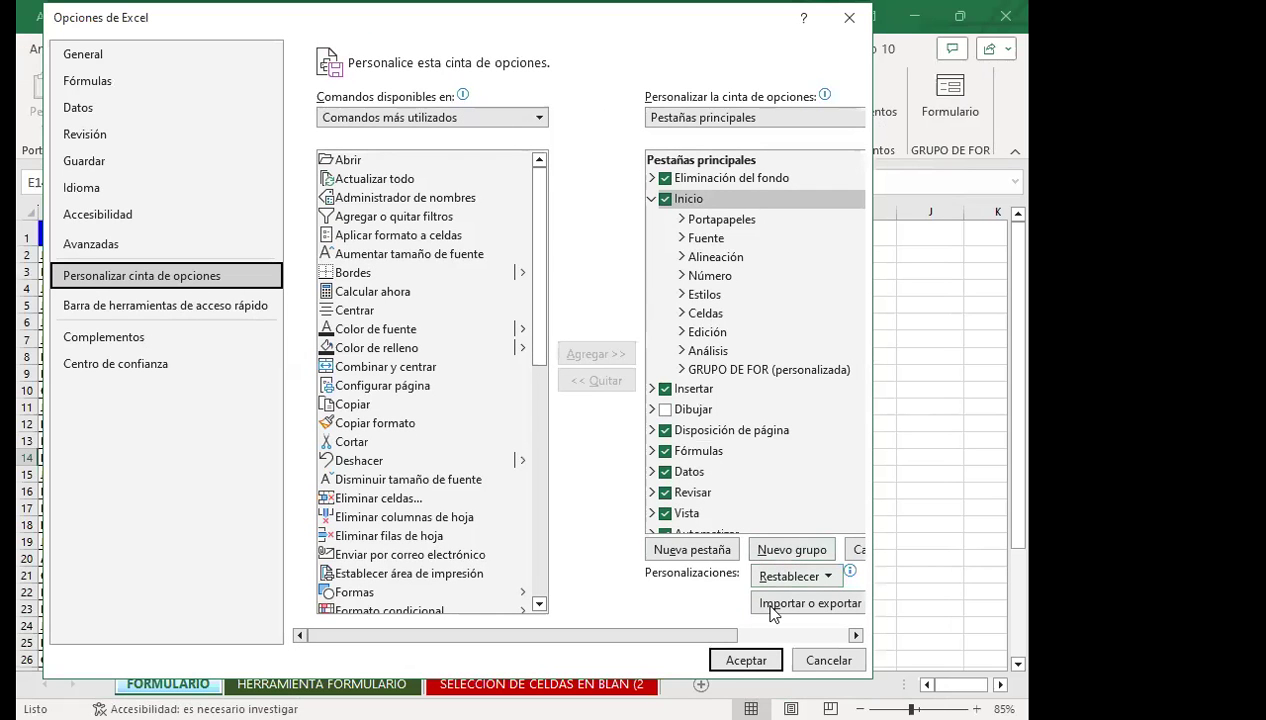
click(792, 549)
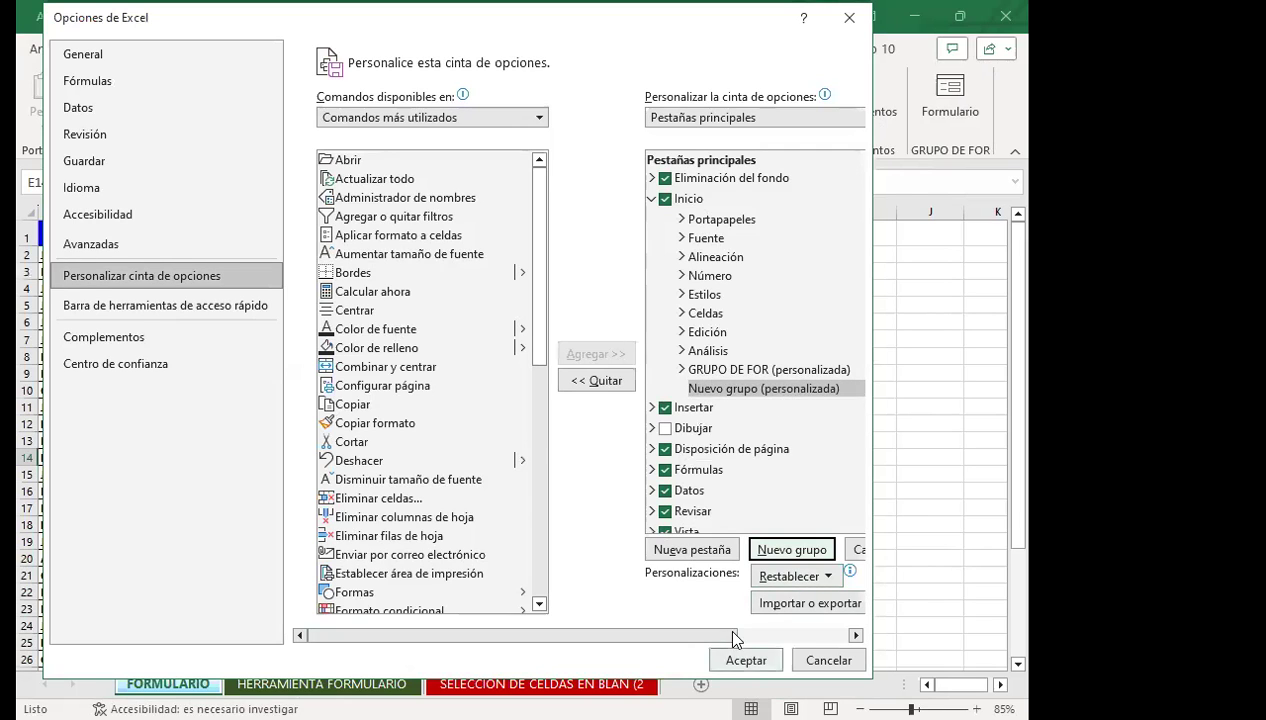
click(797, 650)
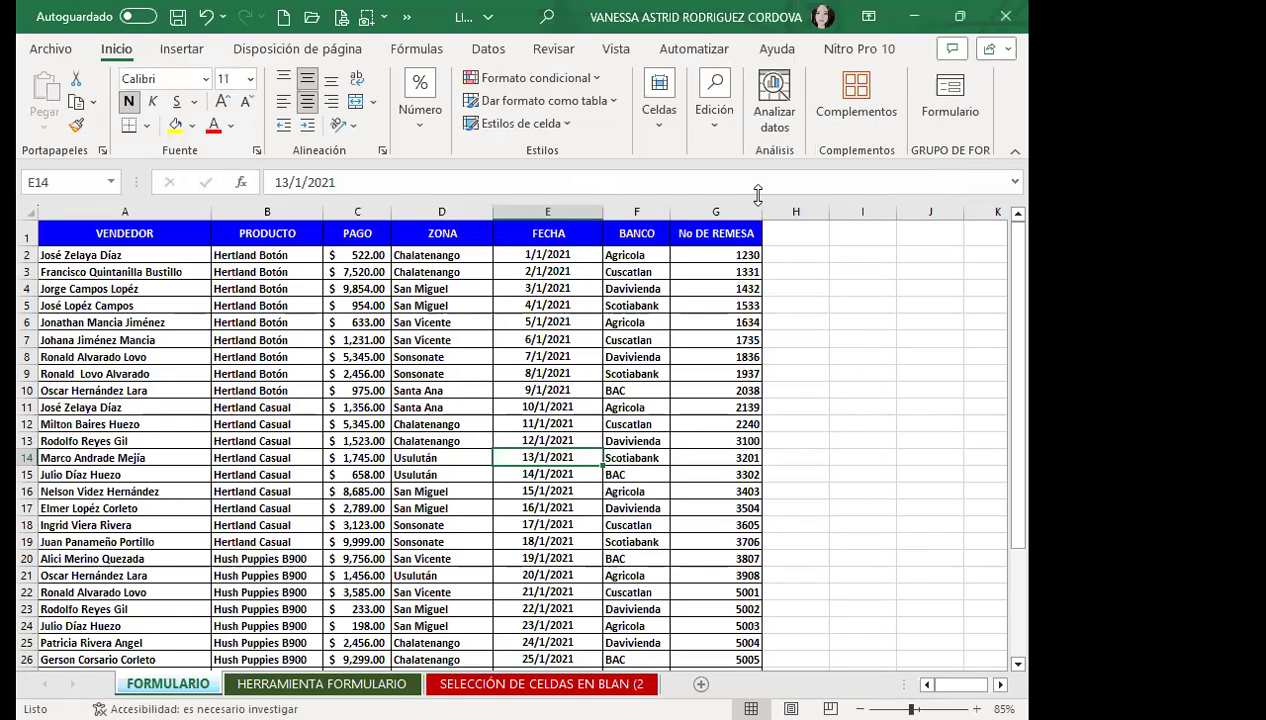
click(951, 110)
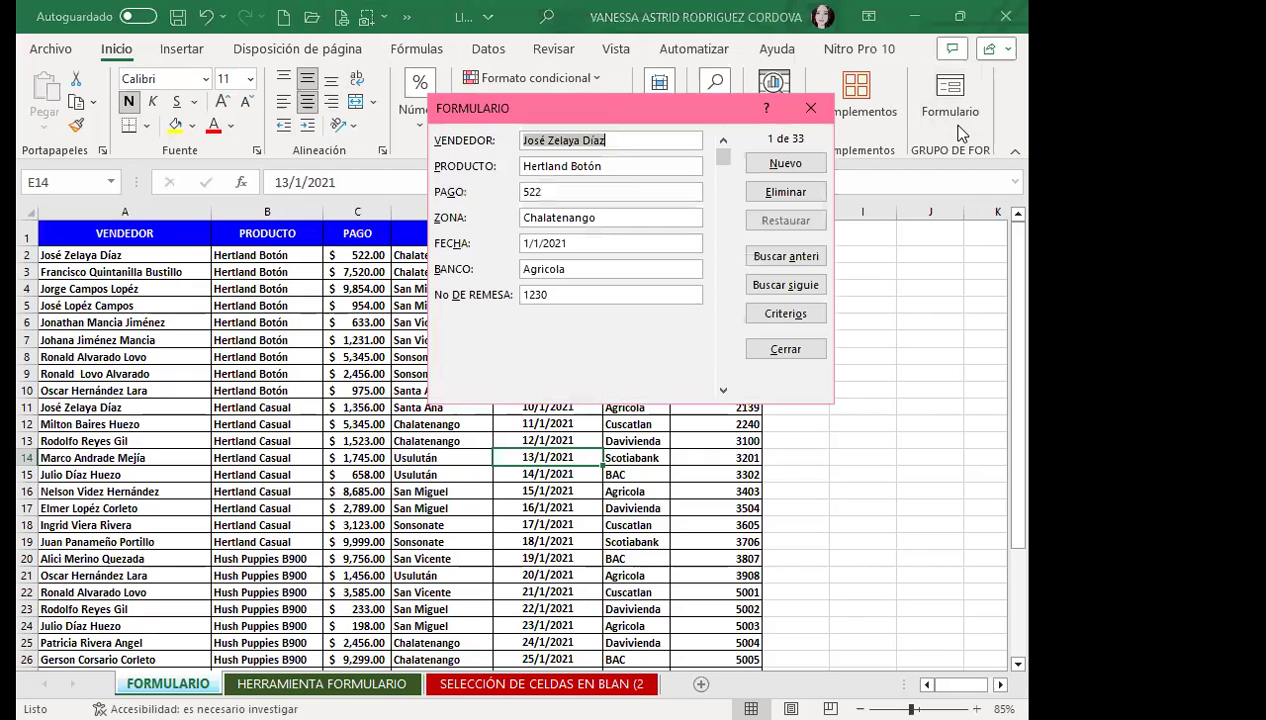
click(810, 110)
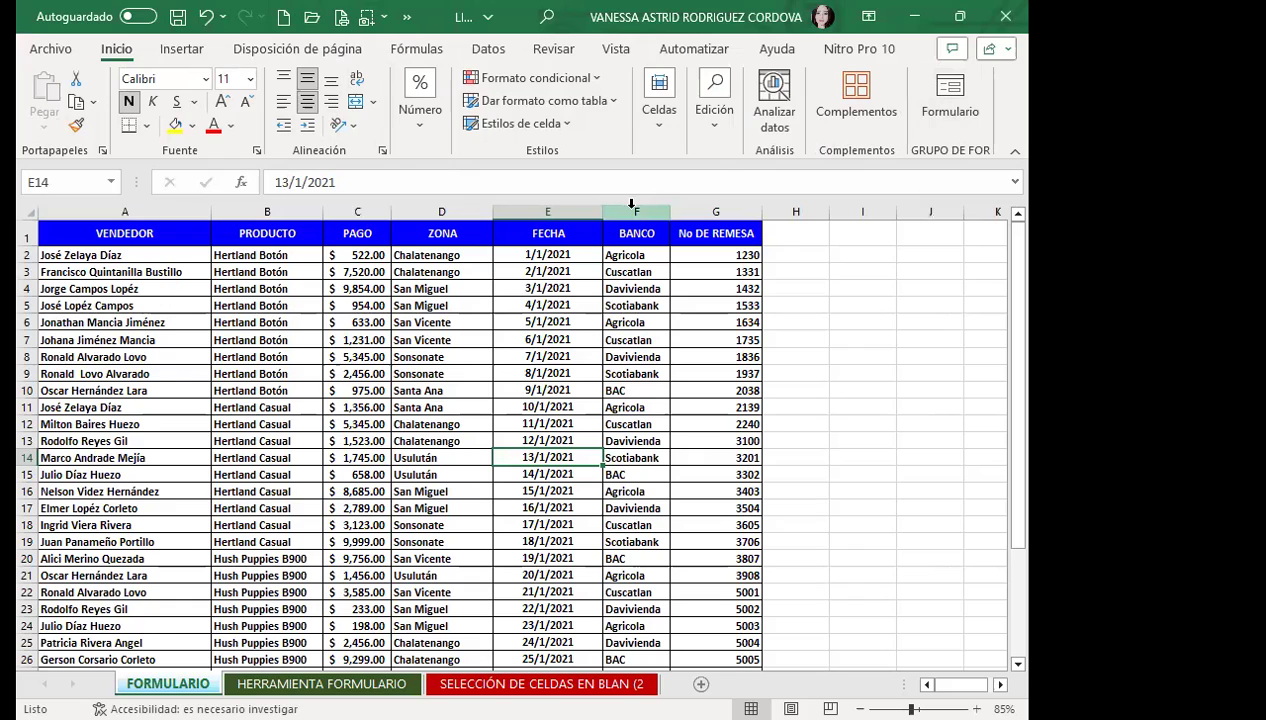
click(489, 49)
click(557, 49)
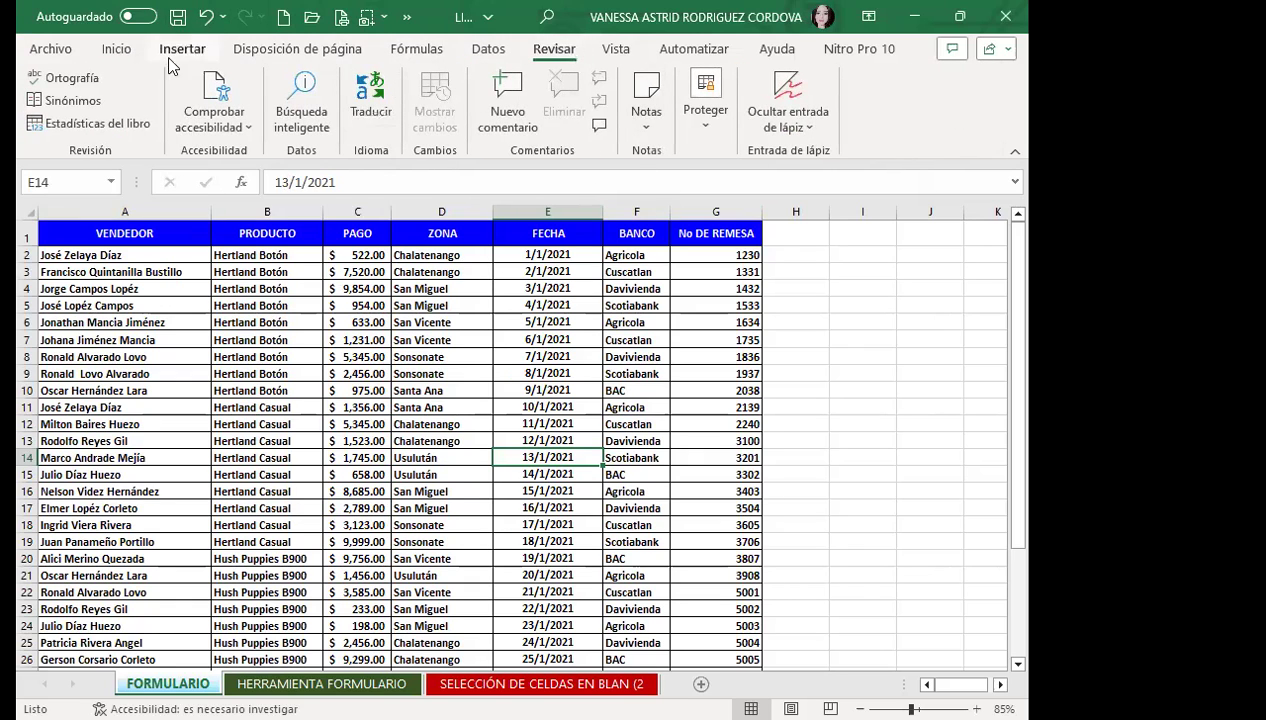
click(116, 49)
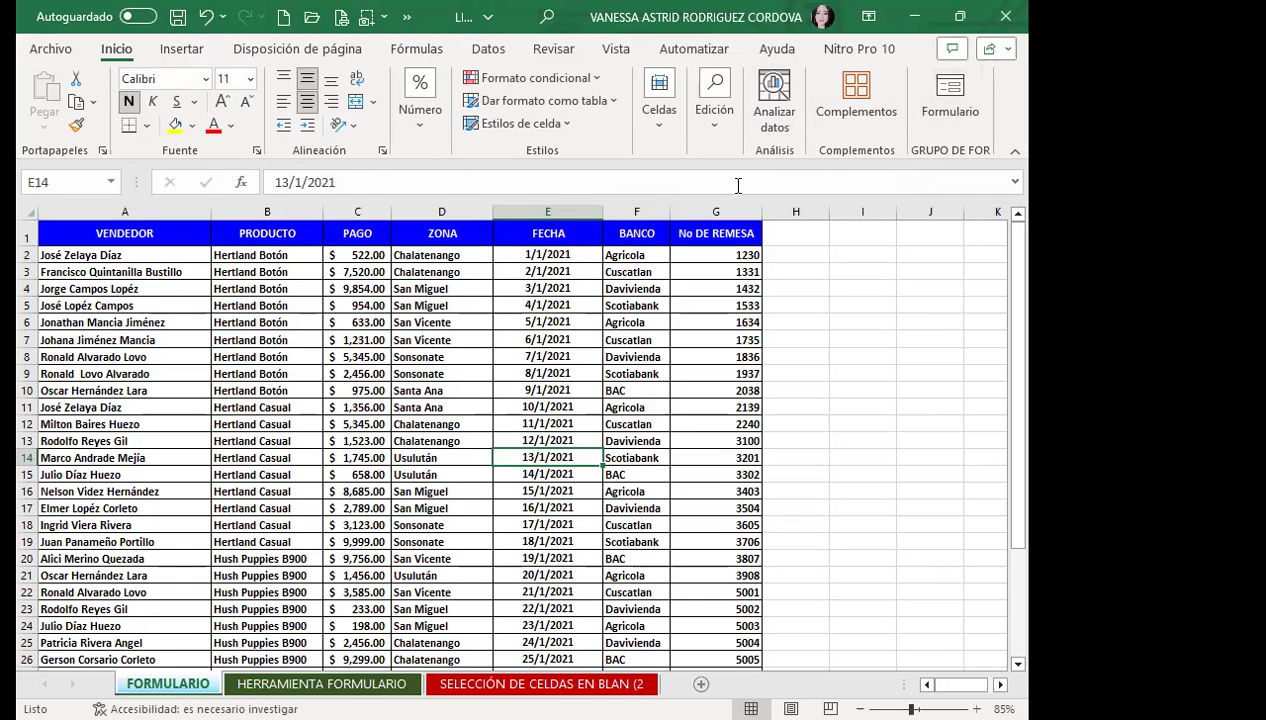
click(603, 181)
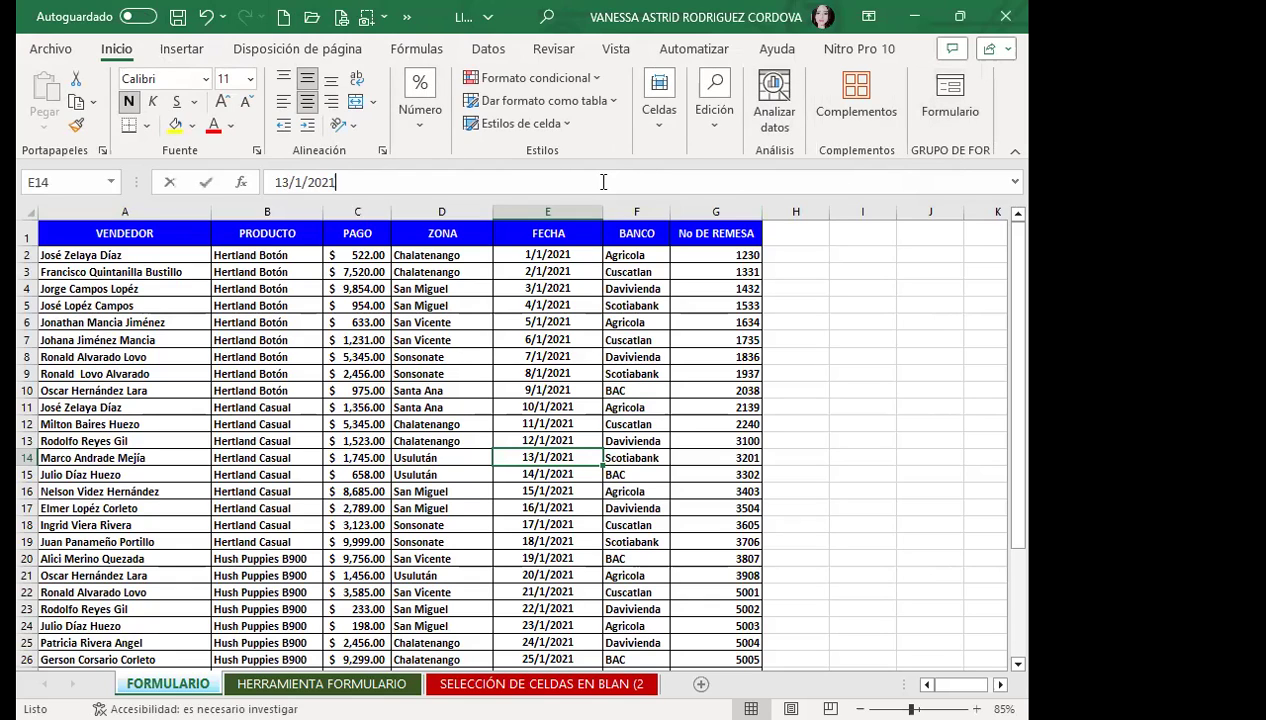
click(517, 286)
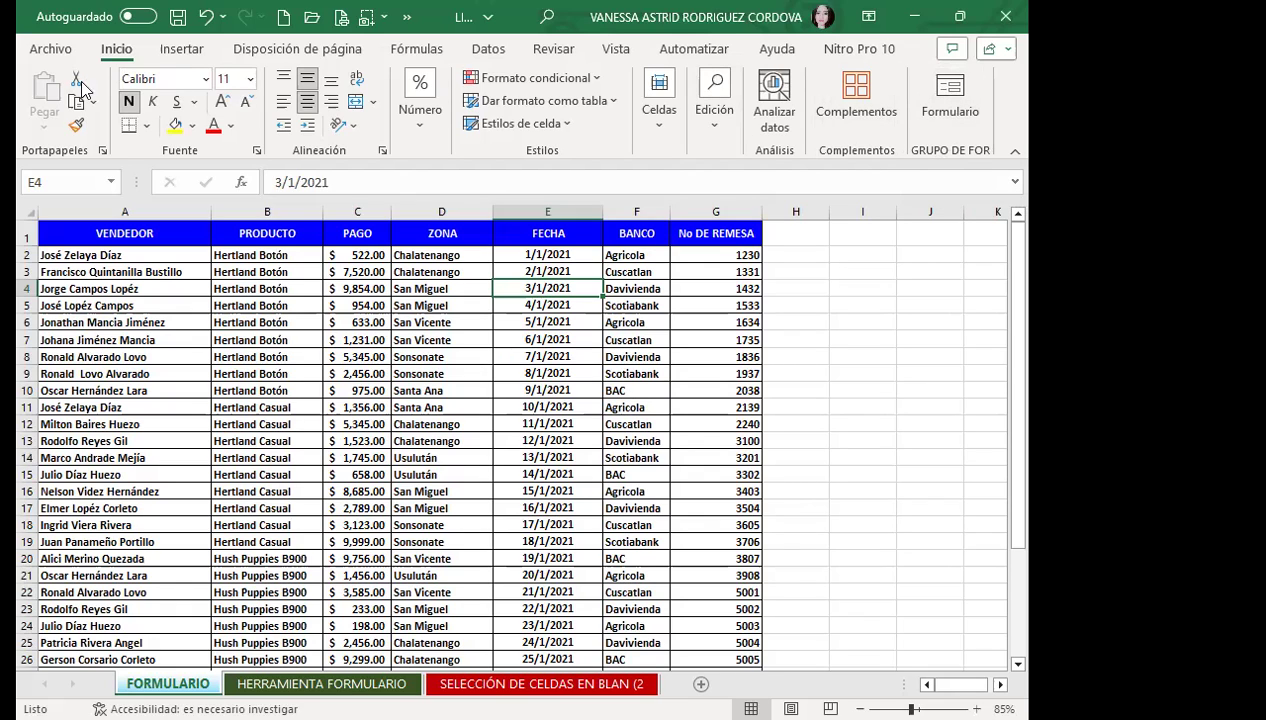
click(405, 19)
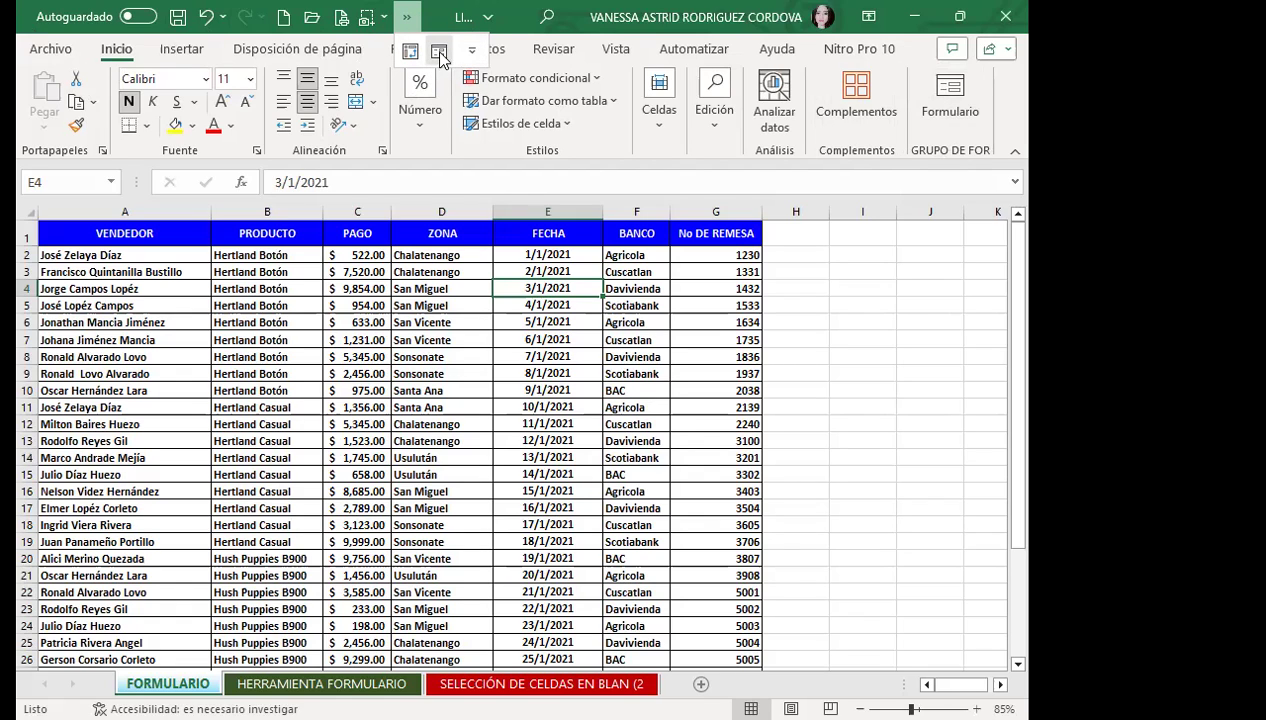
click(936, 84)
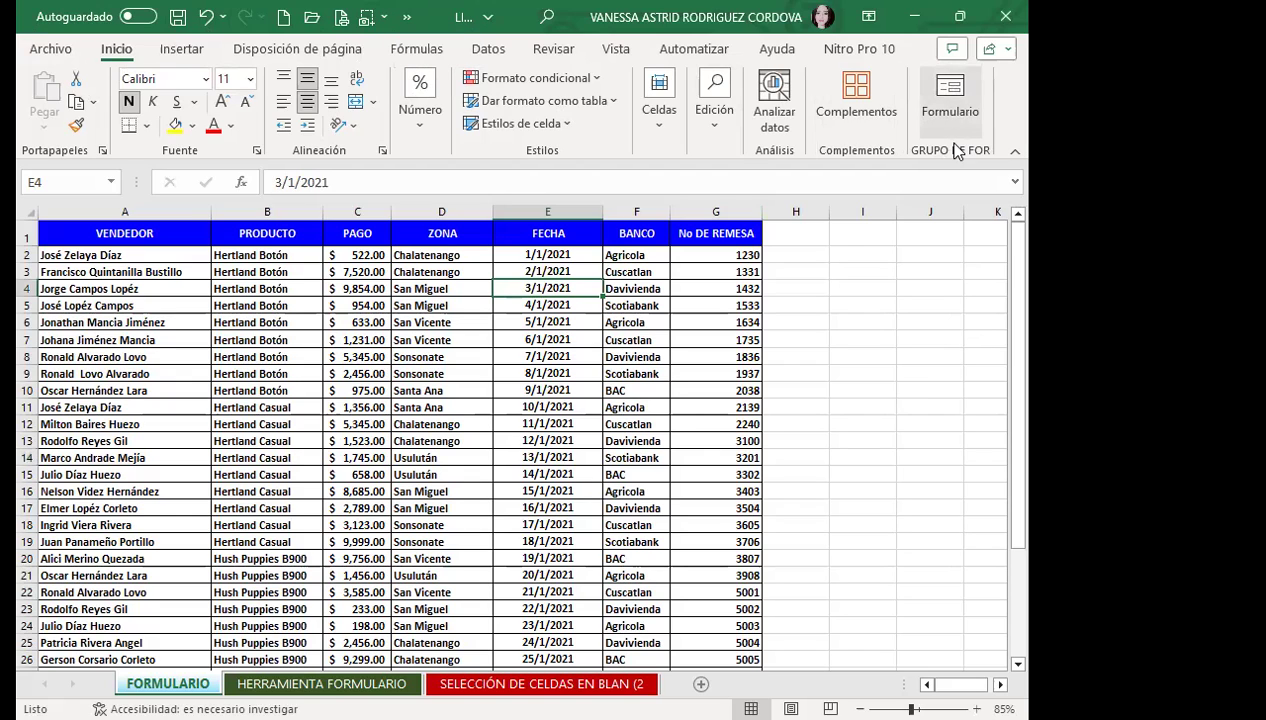
click(952, 92)
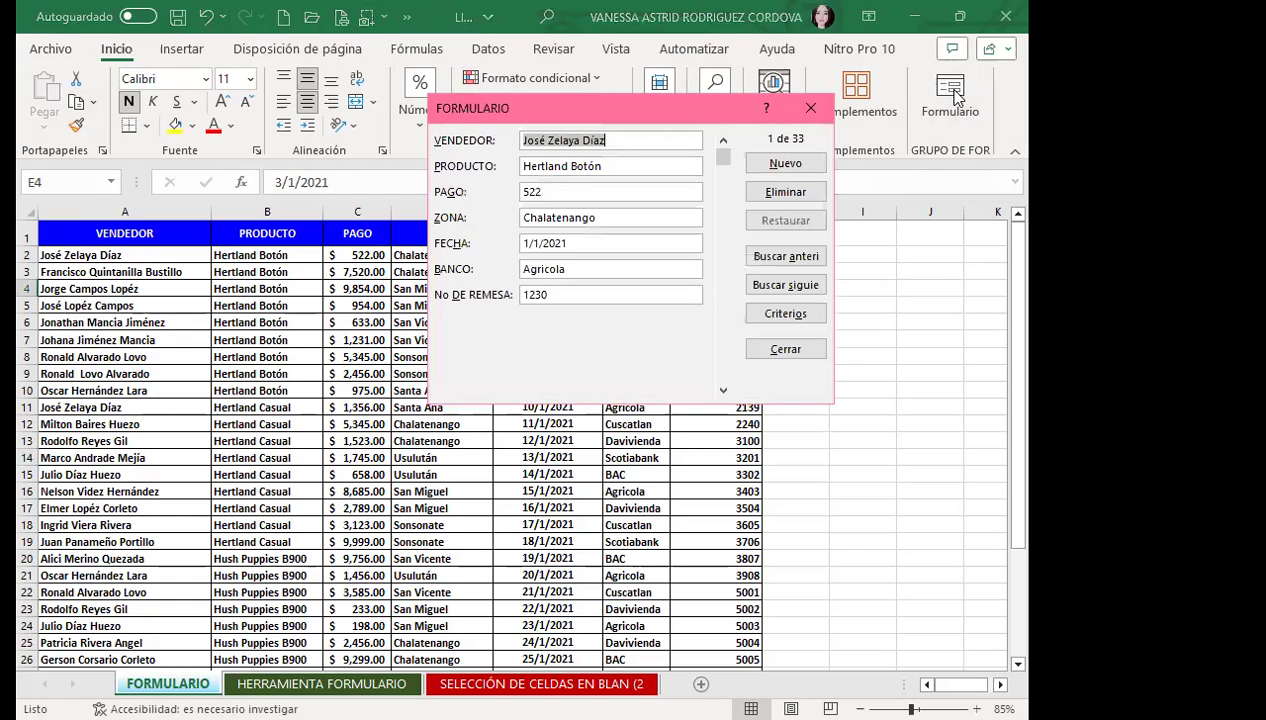
click(810, 108)
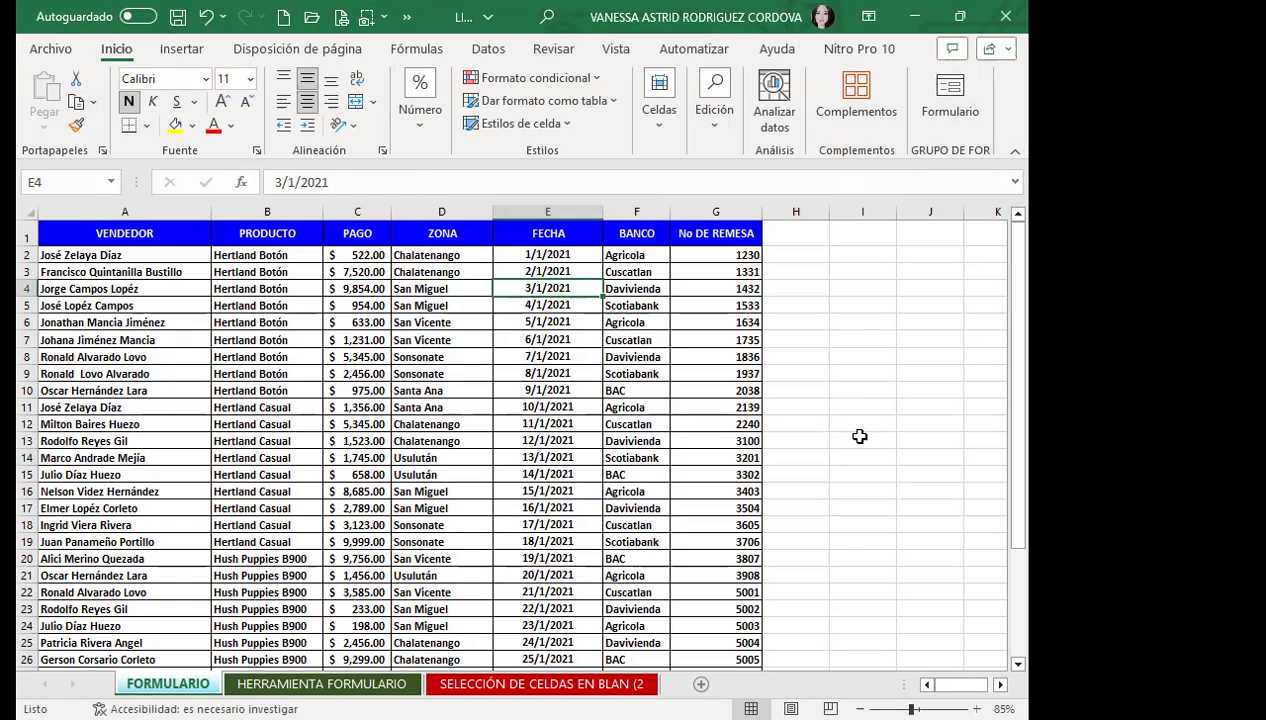
click(859, 436)
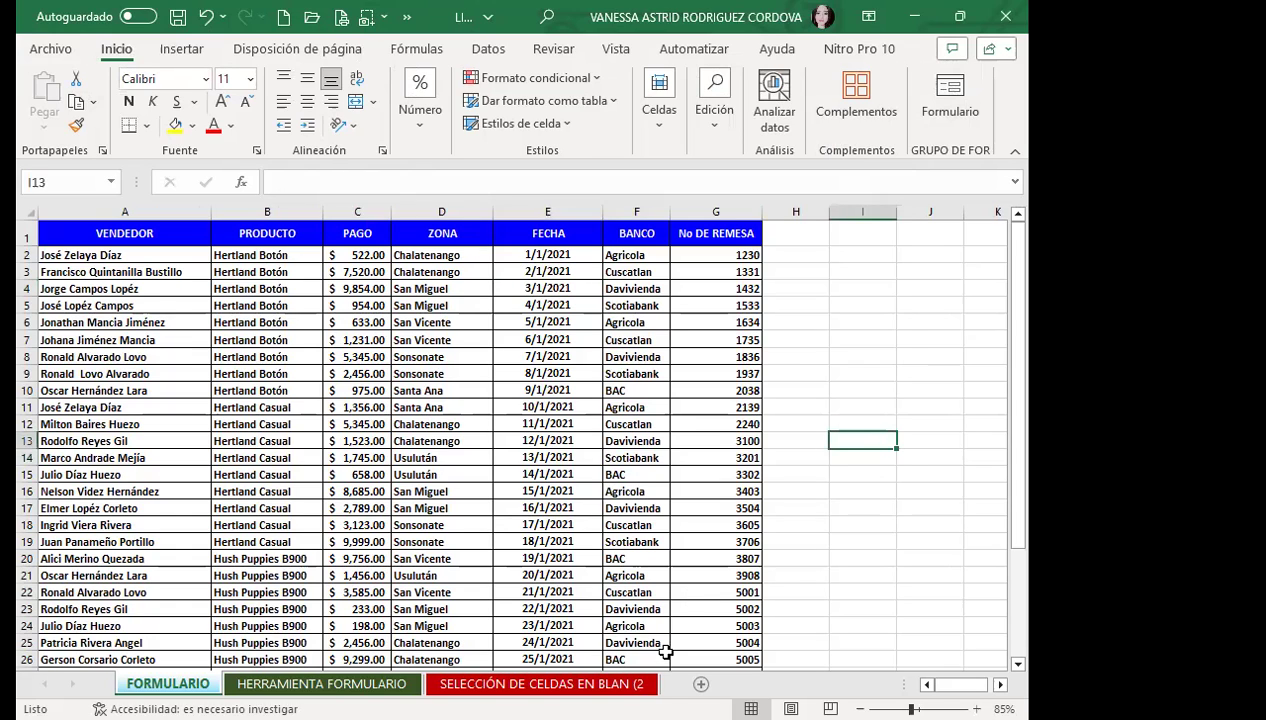
Move through the sheet tabs to HERRAMIENTA FORMULARIO and select cell A5
key(ctrl+Page_Down)
key(ctrl+Page_Down)
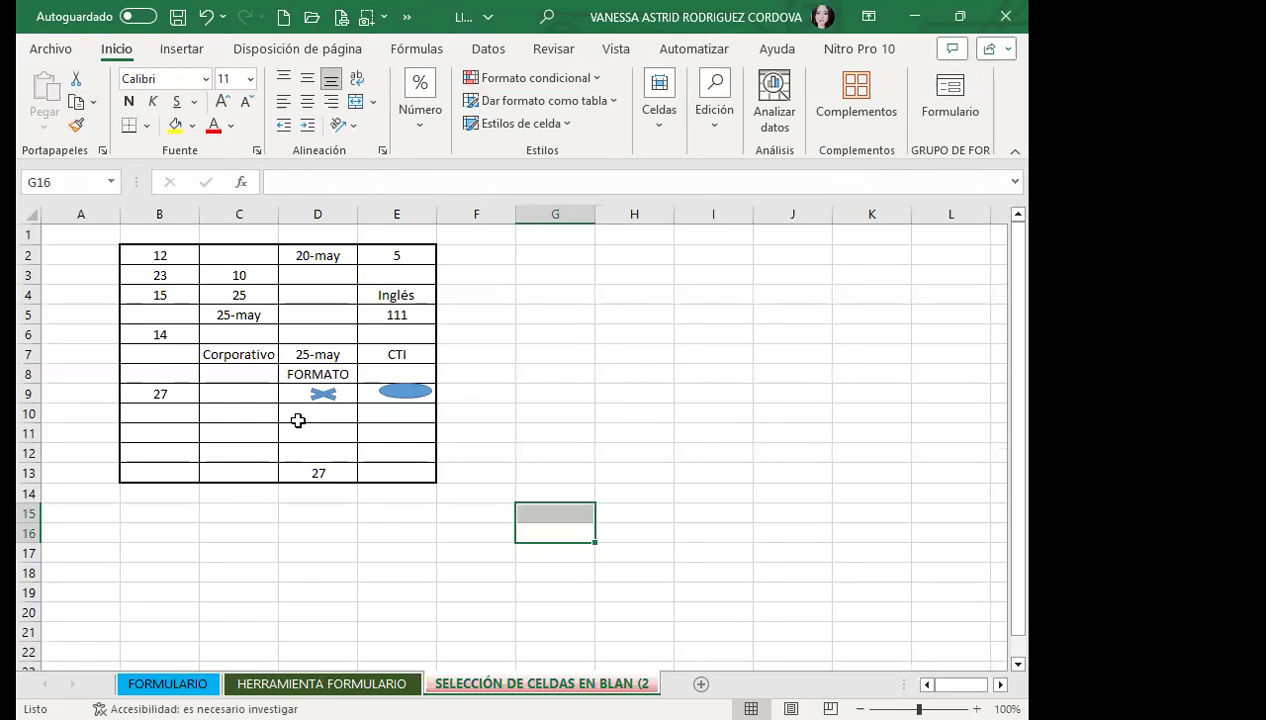
key(ctrl+Page_Up)
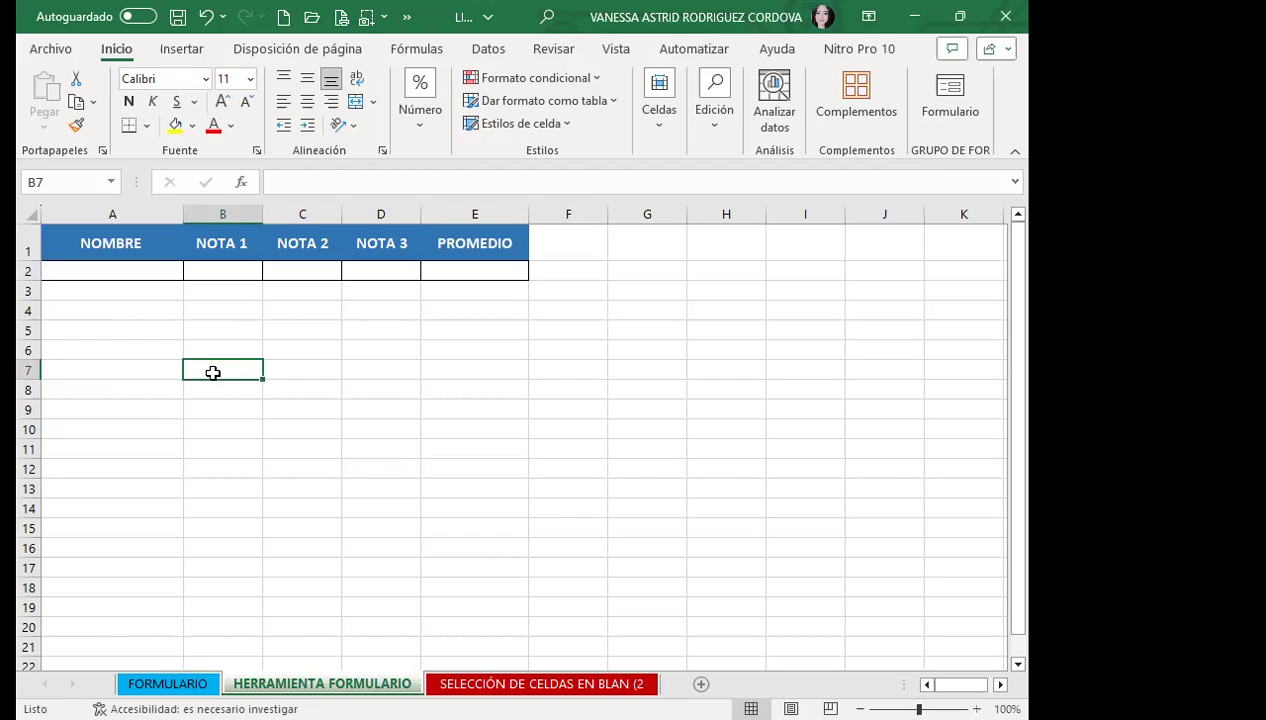
click(124, 330)
Select cell A4 and try Formulario from the quick-access overflow, triggering a range warning
click(124, 298)
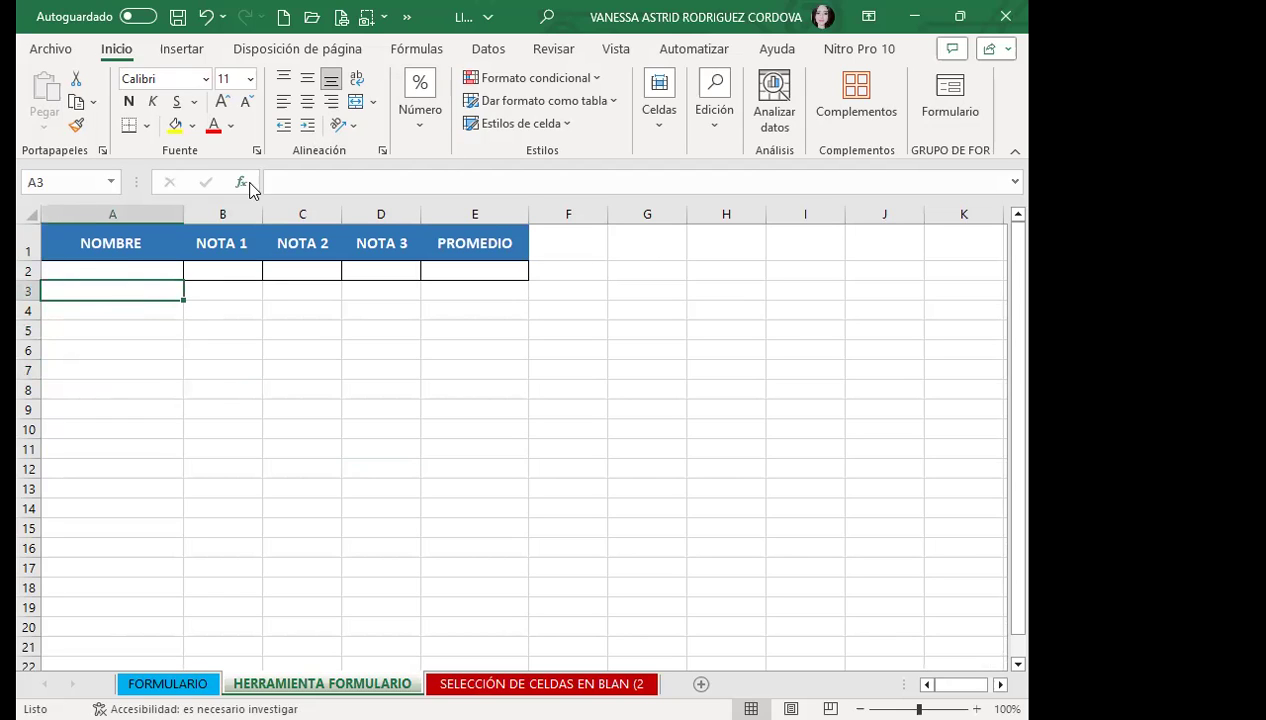
click(304, 346)
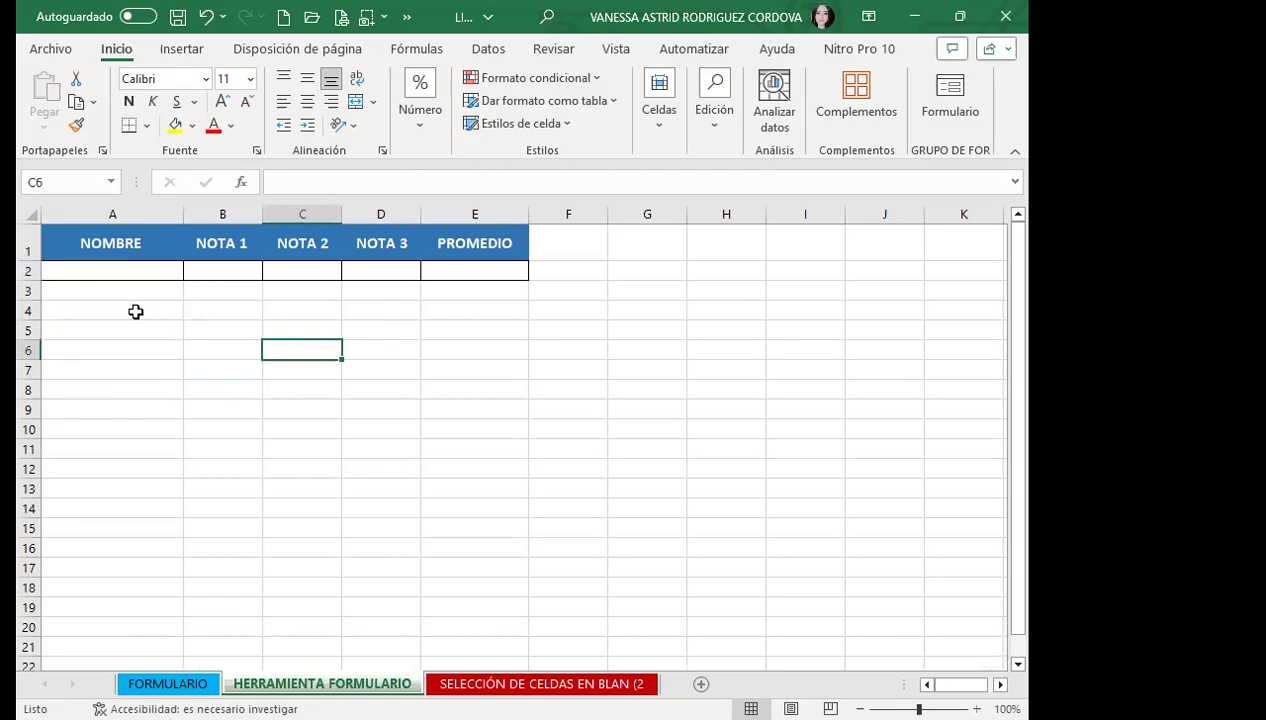
click(198, 286)
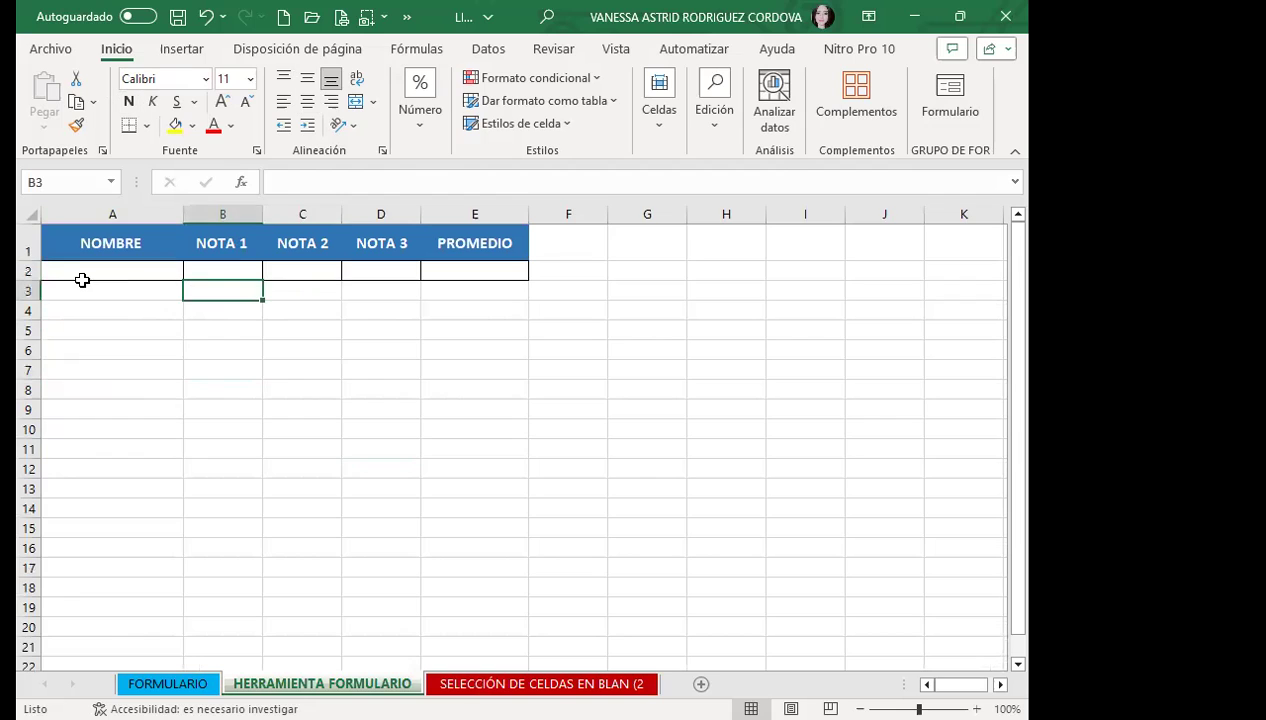
click(131, 331)
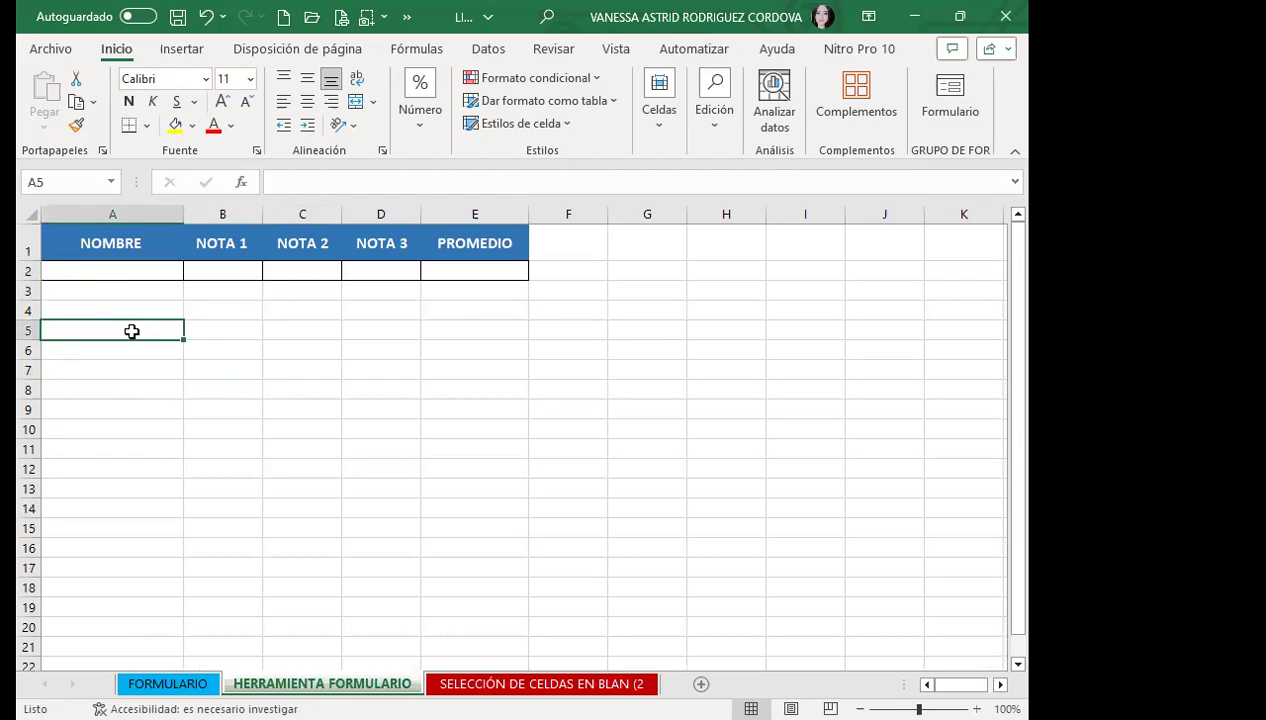
click(133, 312)
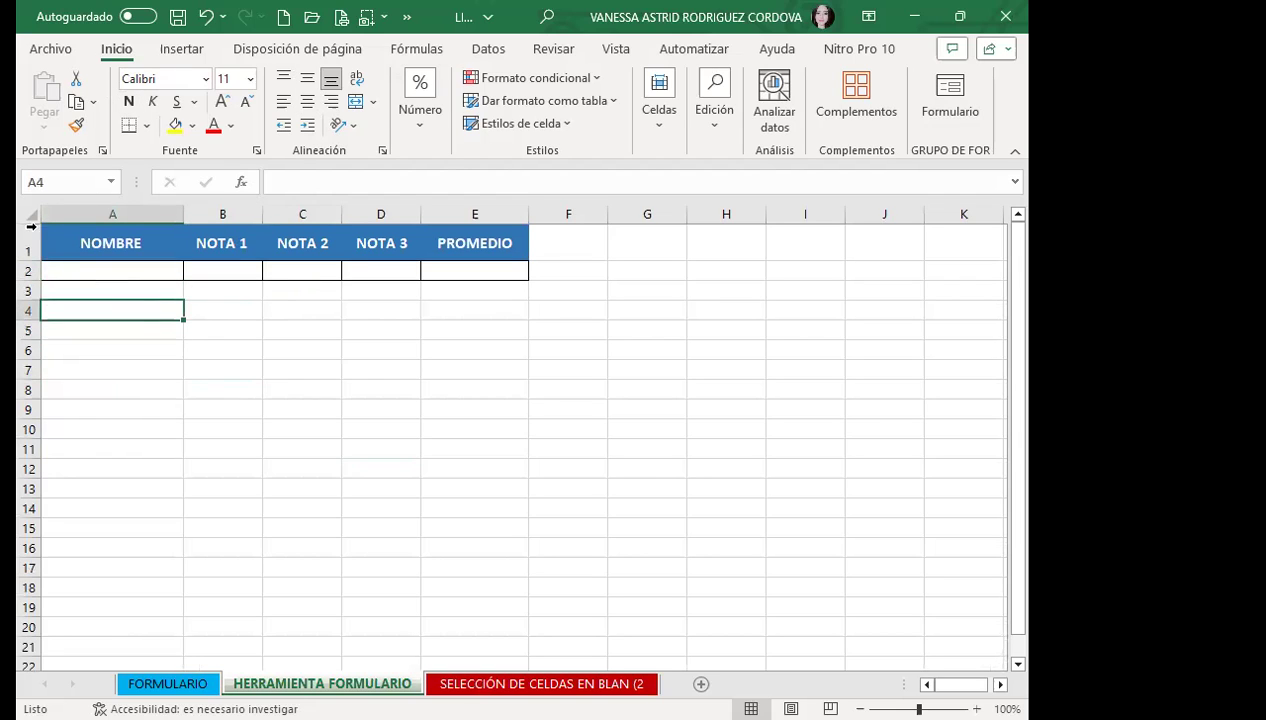
click(406, 17)
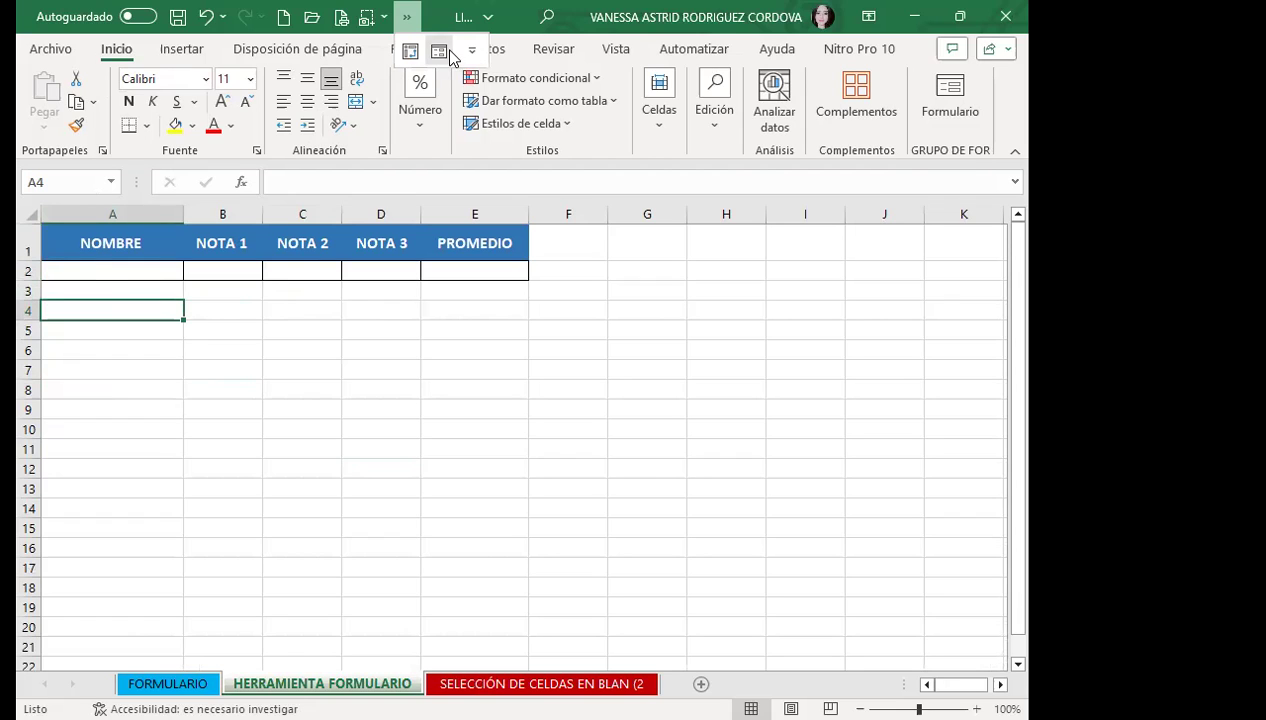
click(441, 52)
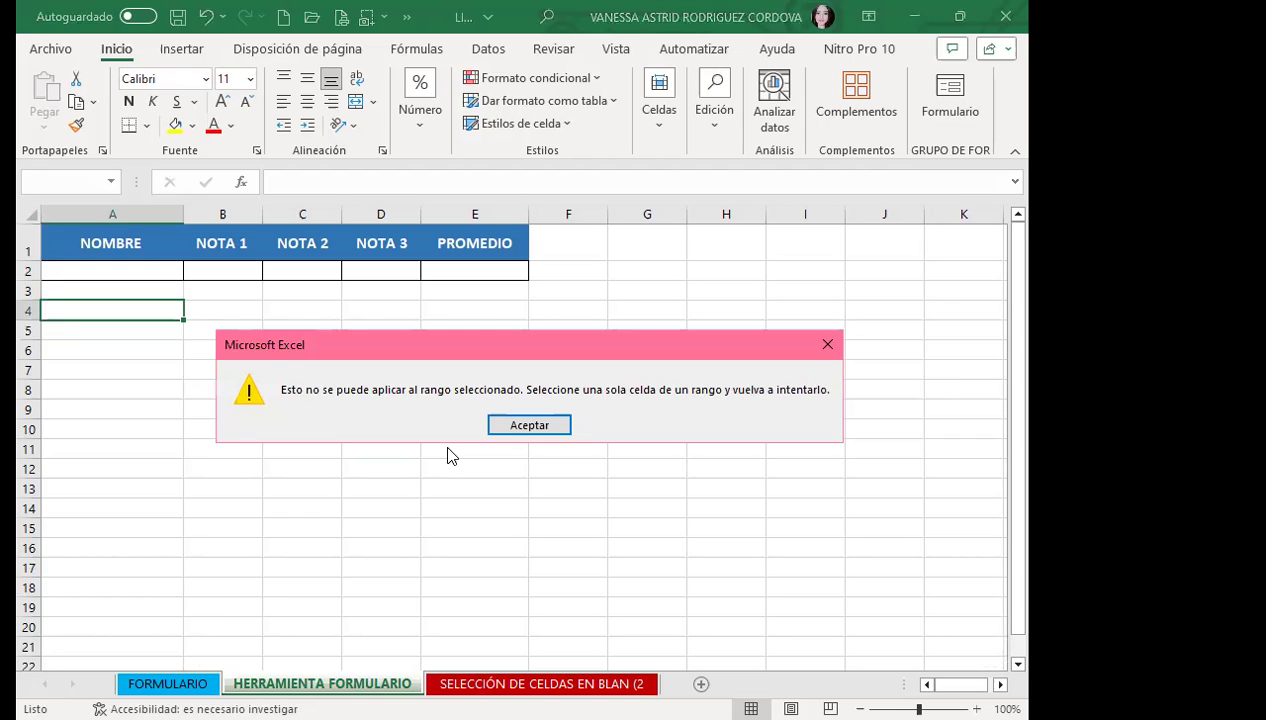
Dismiss the range warning, look at the Insertar tab's Tablas options, and select E2
click(828, 346)
click(180, 48)
click(36, 130)
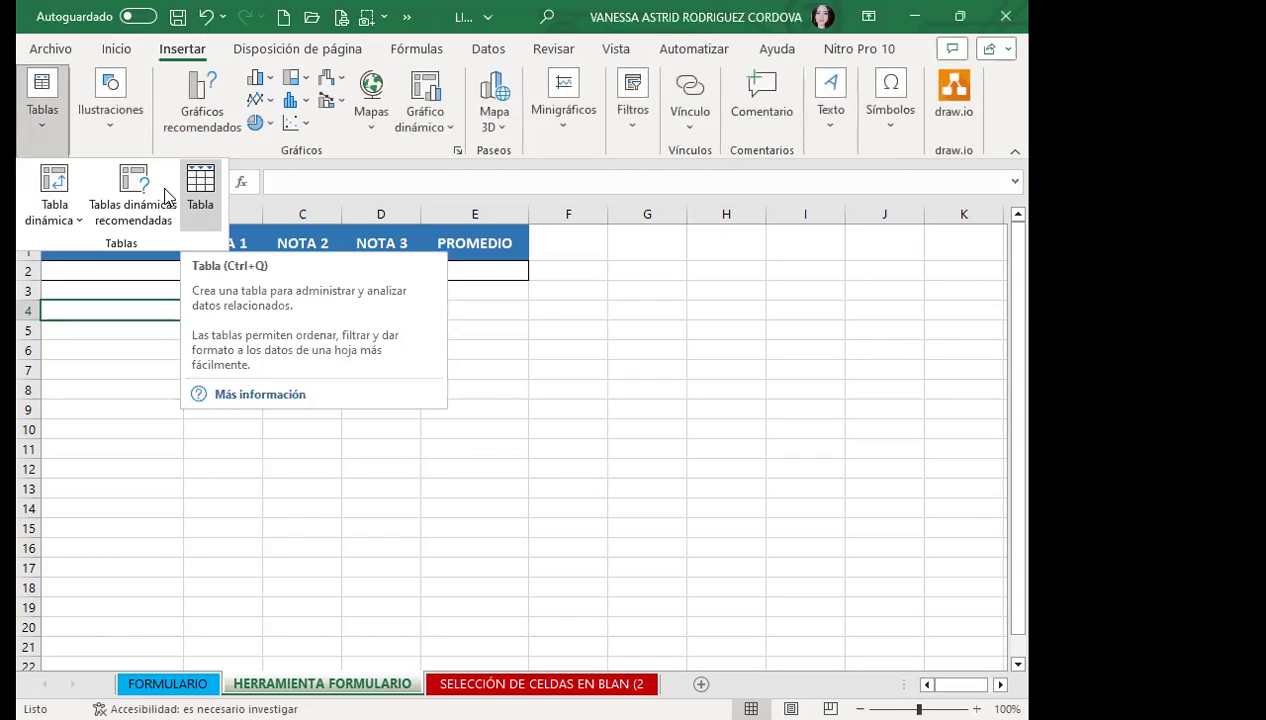
click(483, 272)
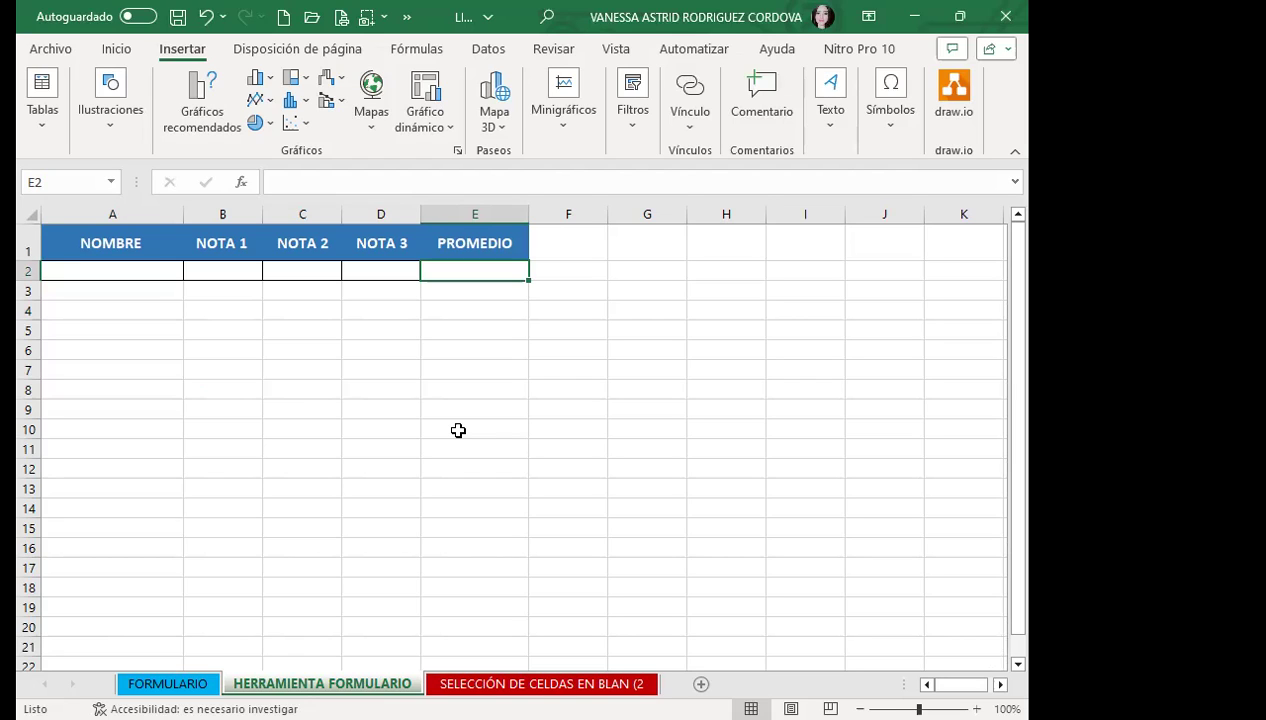
Select A5 below the NOMBRE–PROMEDIO header and try Formulario from Inicio, getting the range warning
click(150, 367)
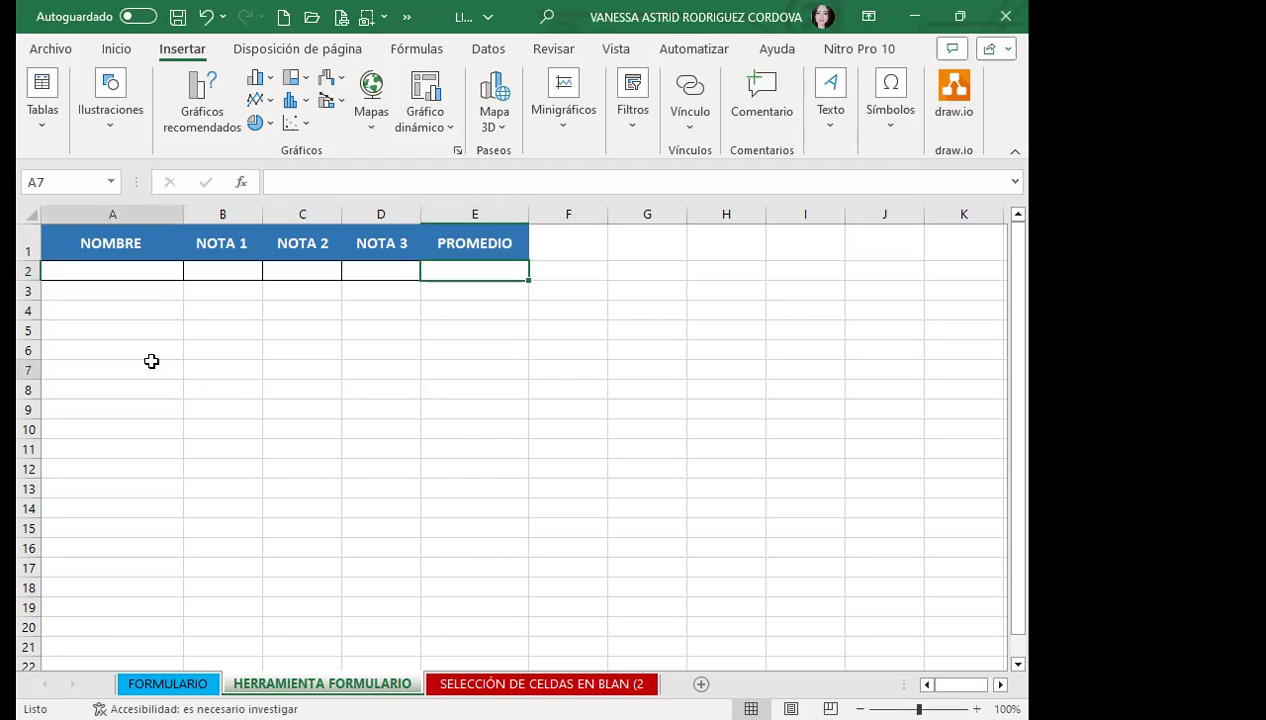
click(142, 270)
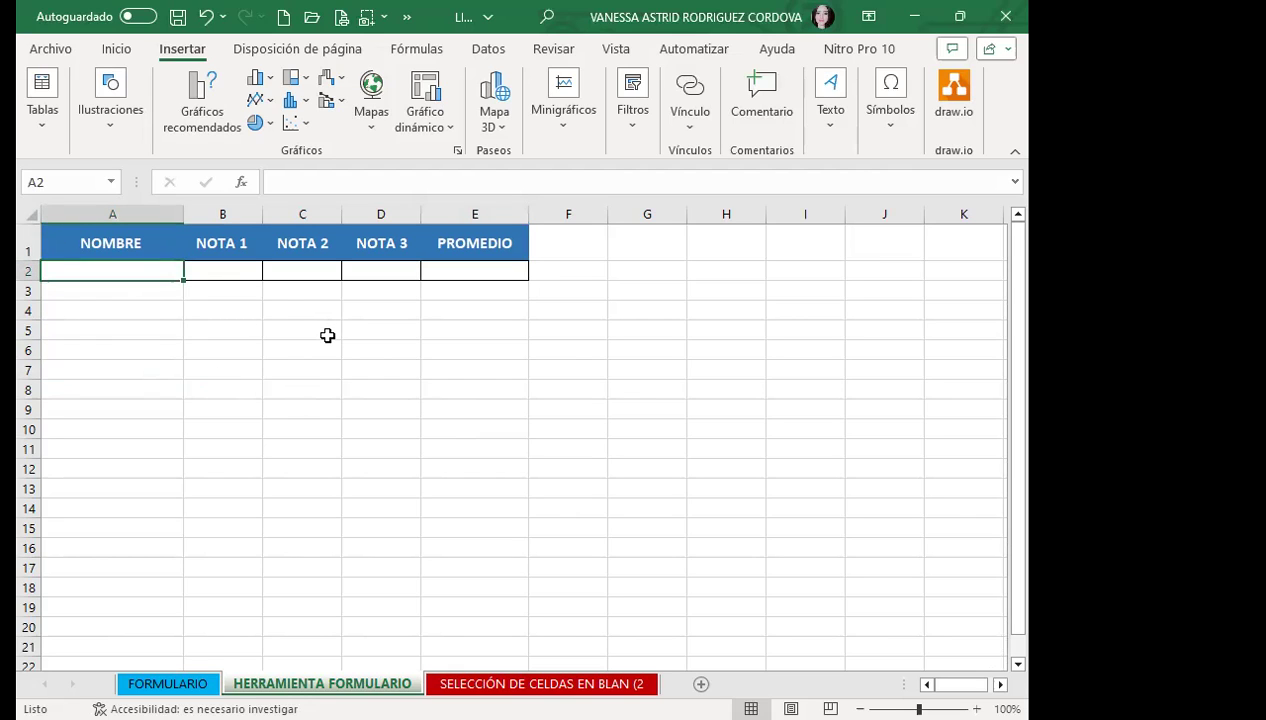
drag(65, 241, 478, 240)
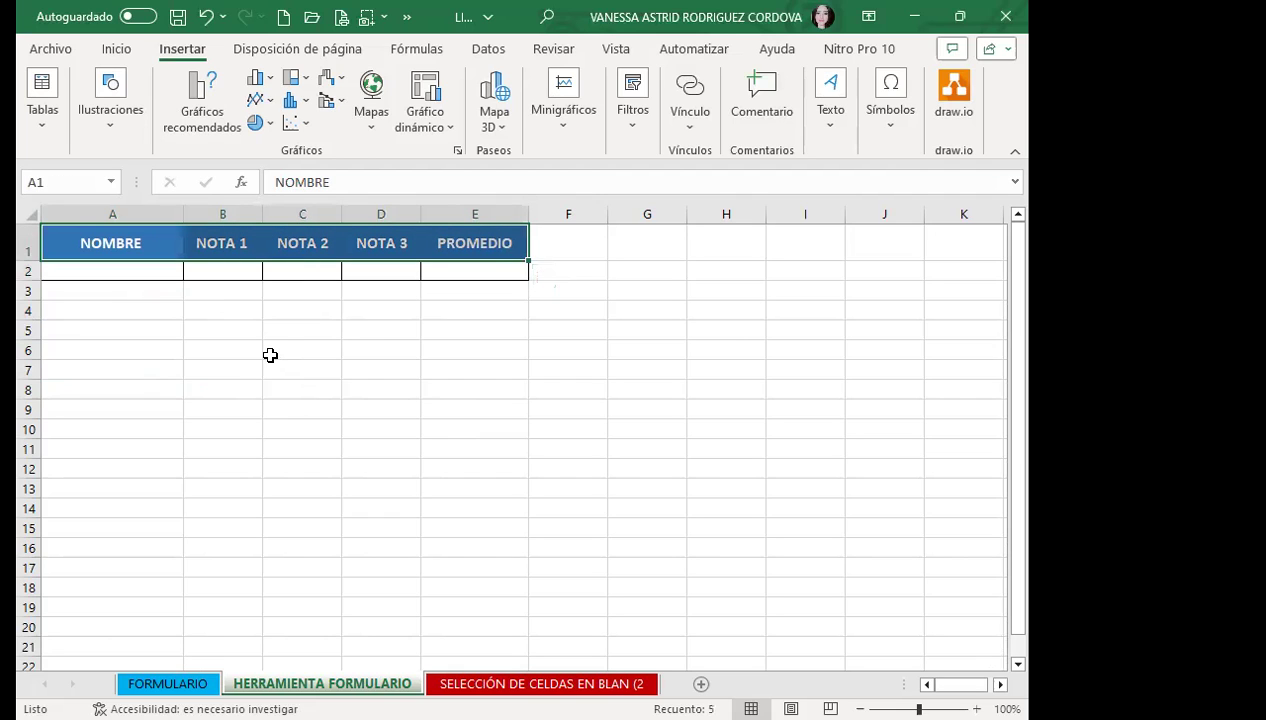
click(231, 330)
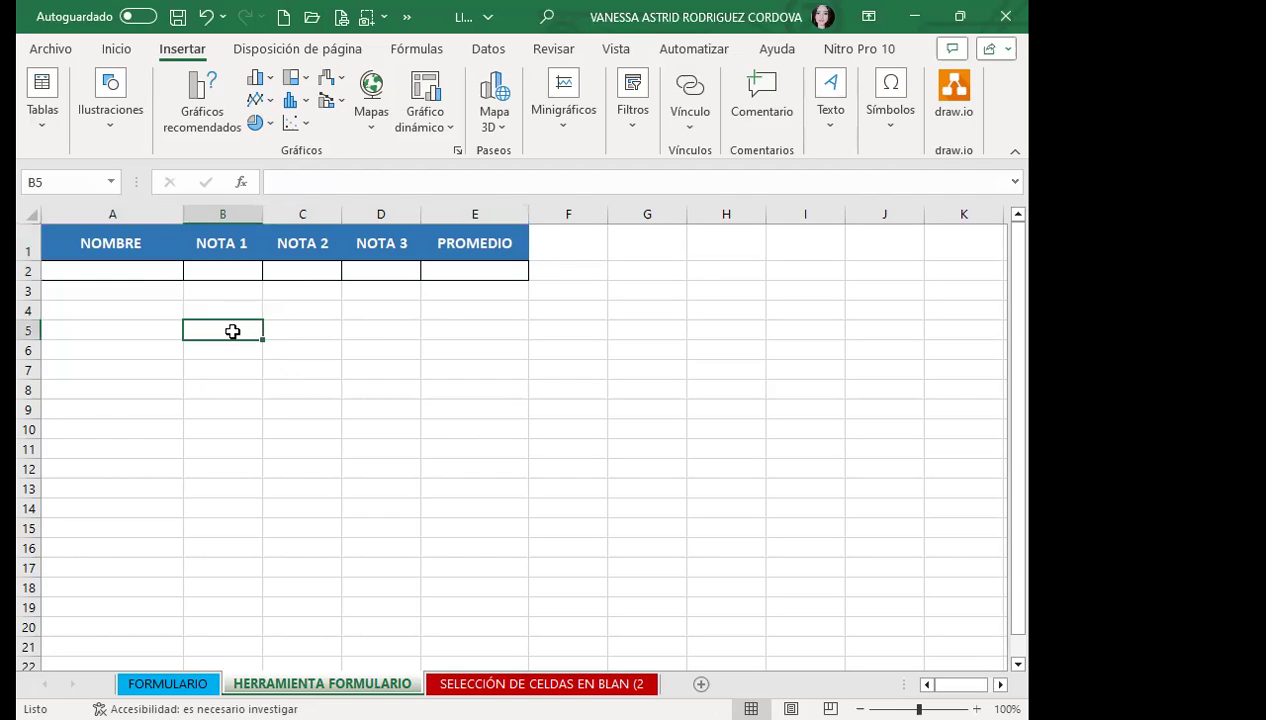
click(104, 291)
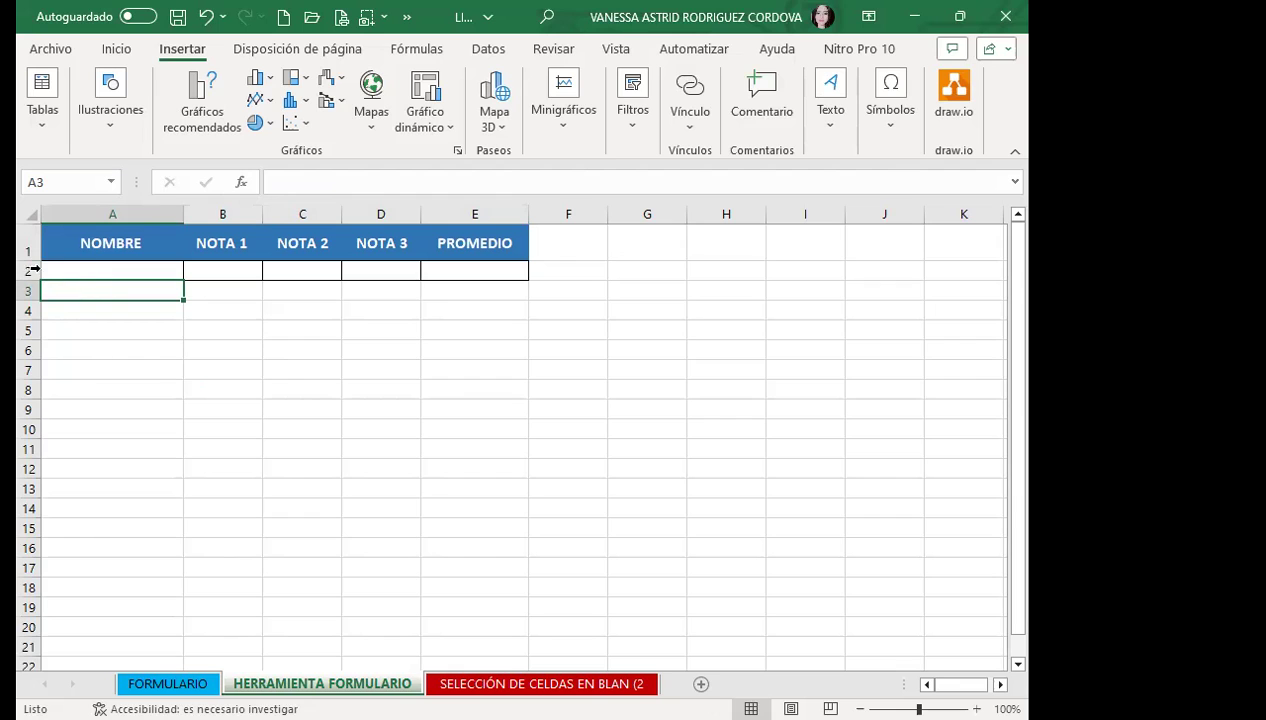
click(127, 333)
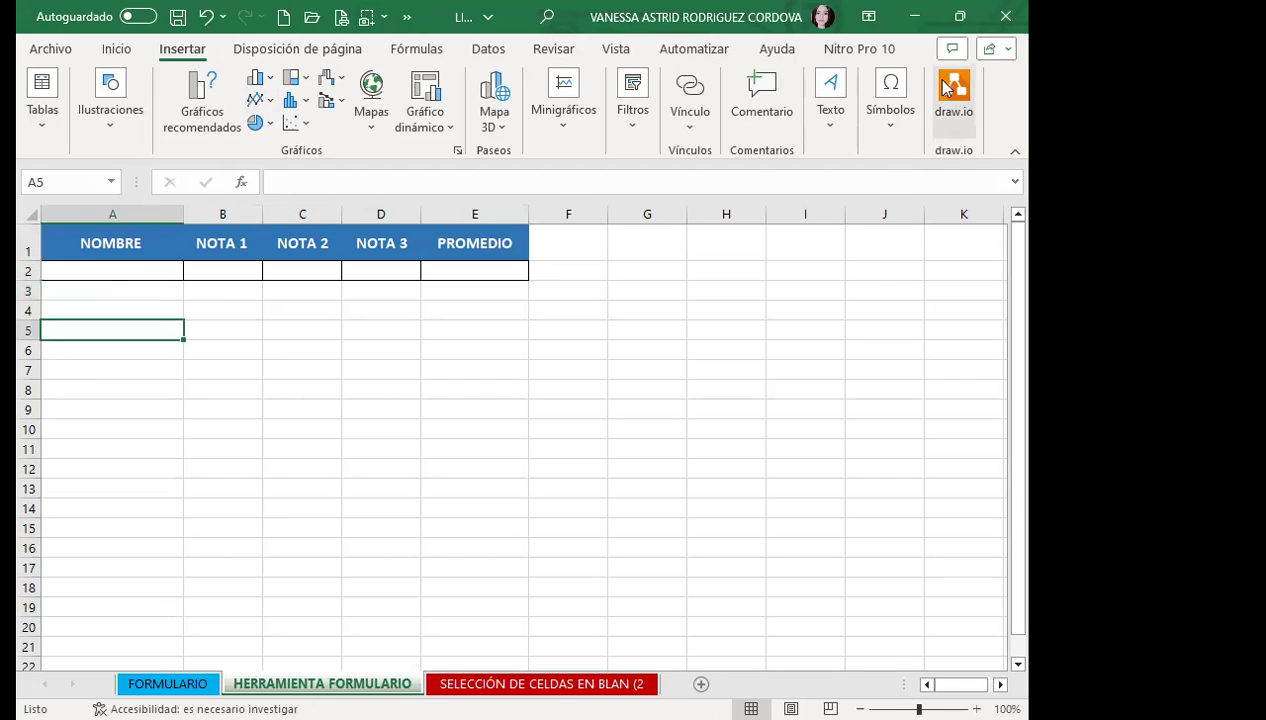
click(112, 52)
click(955, 105)
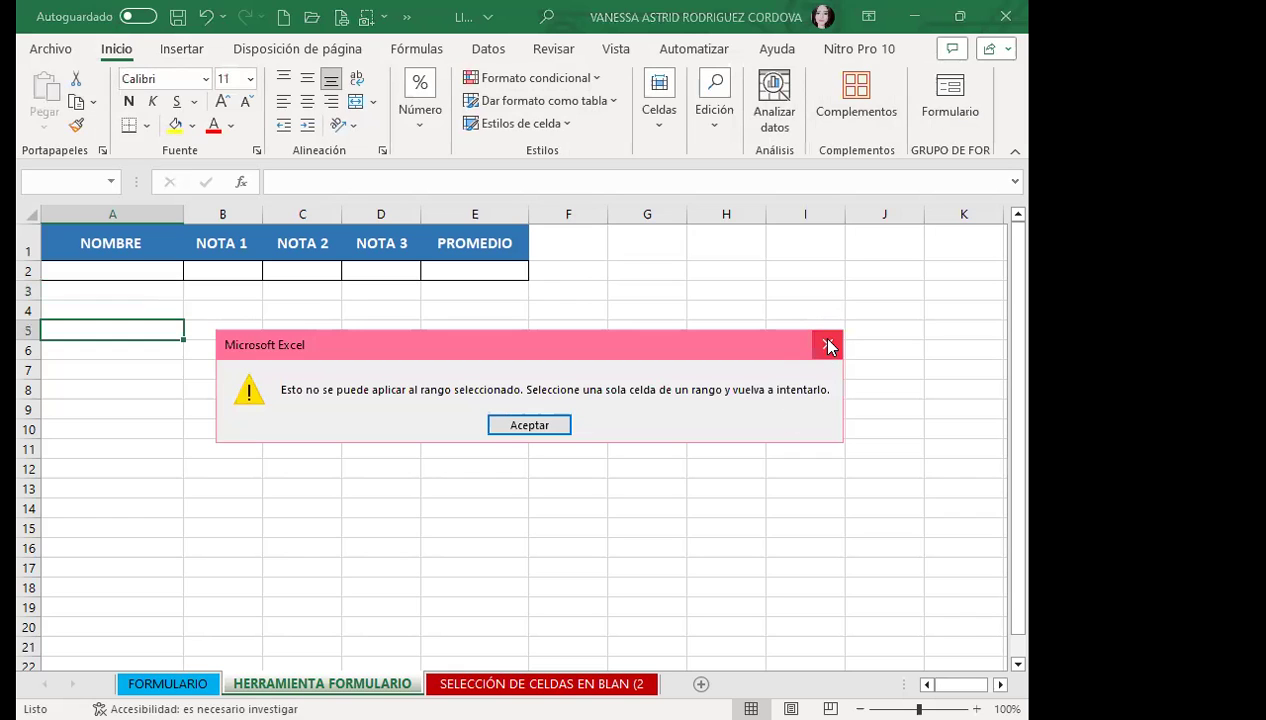
Dismiss the warning, select A2 and run Formulario again, prompting the column-labels question
click(828, 346)
click(125, 271)
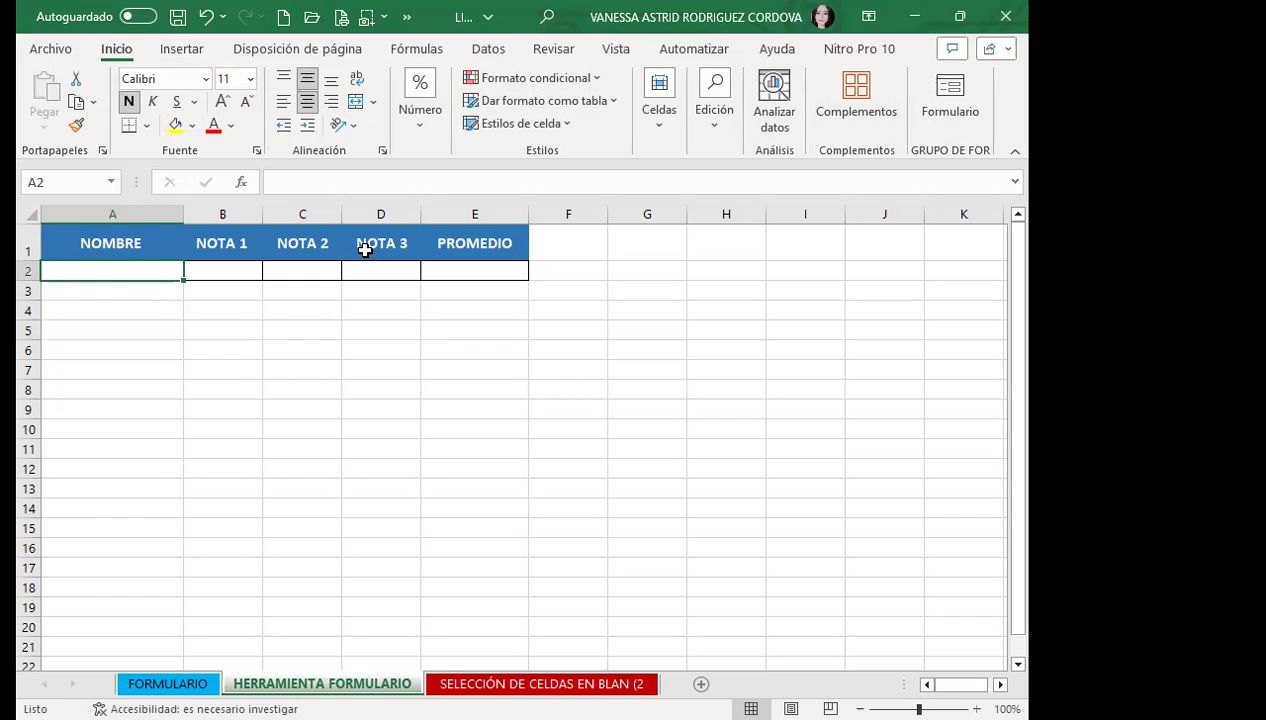
click(948, 105)
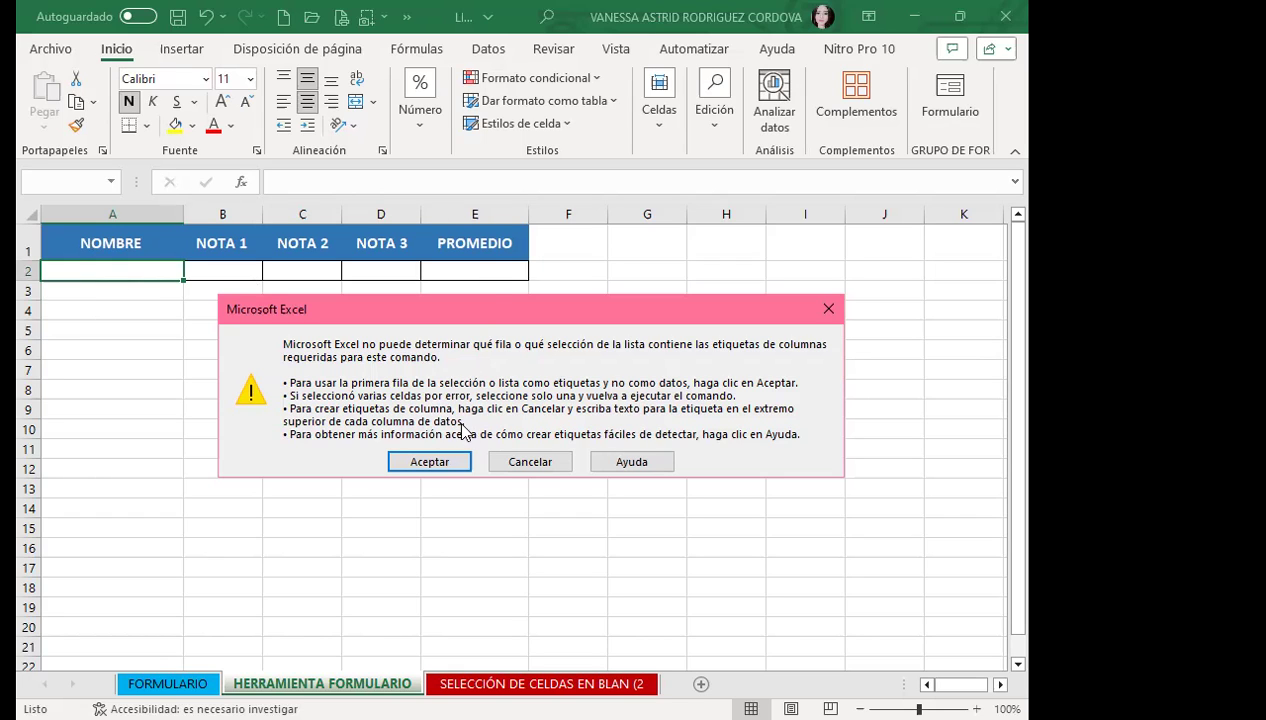
Accept the first row as labels to open the grades form, close it, and select E2
click(430, 463)
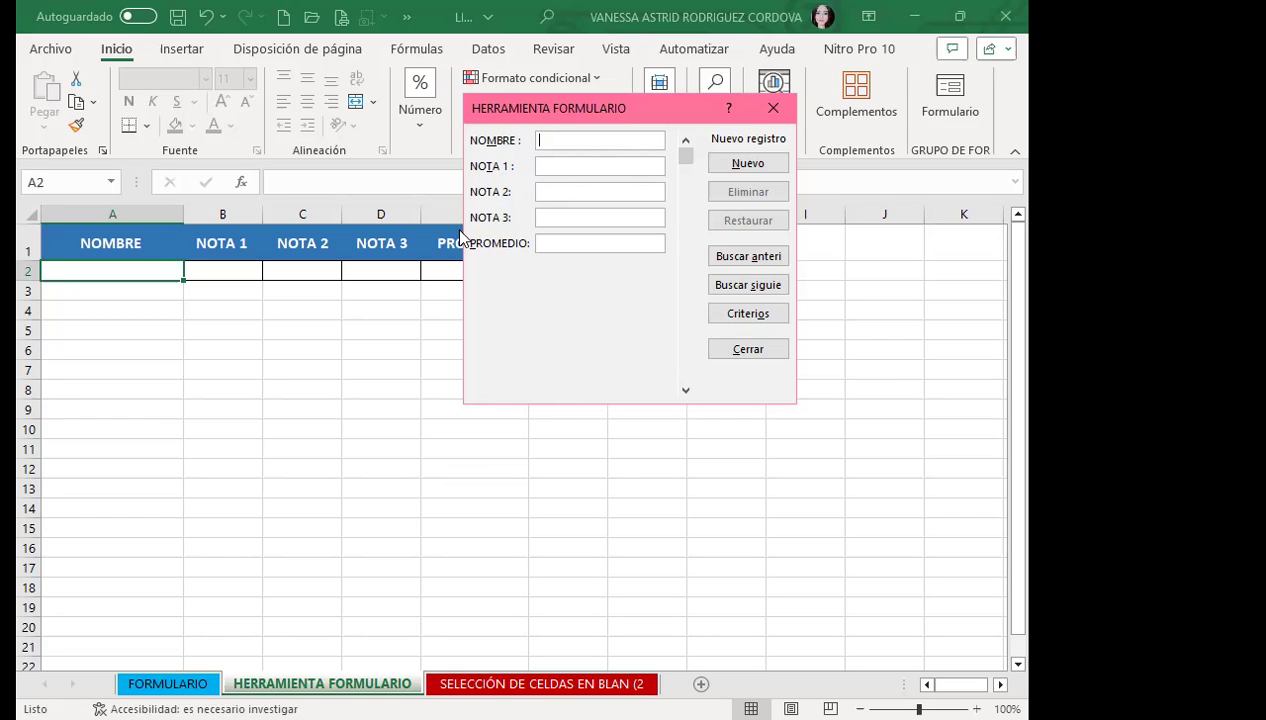
click(772, 108)
click(486, 265)
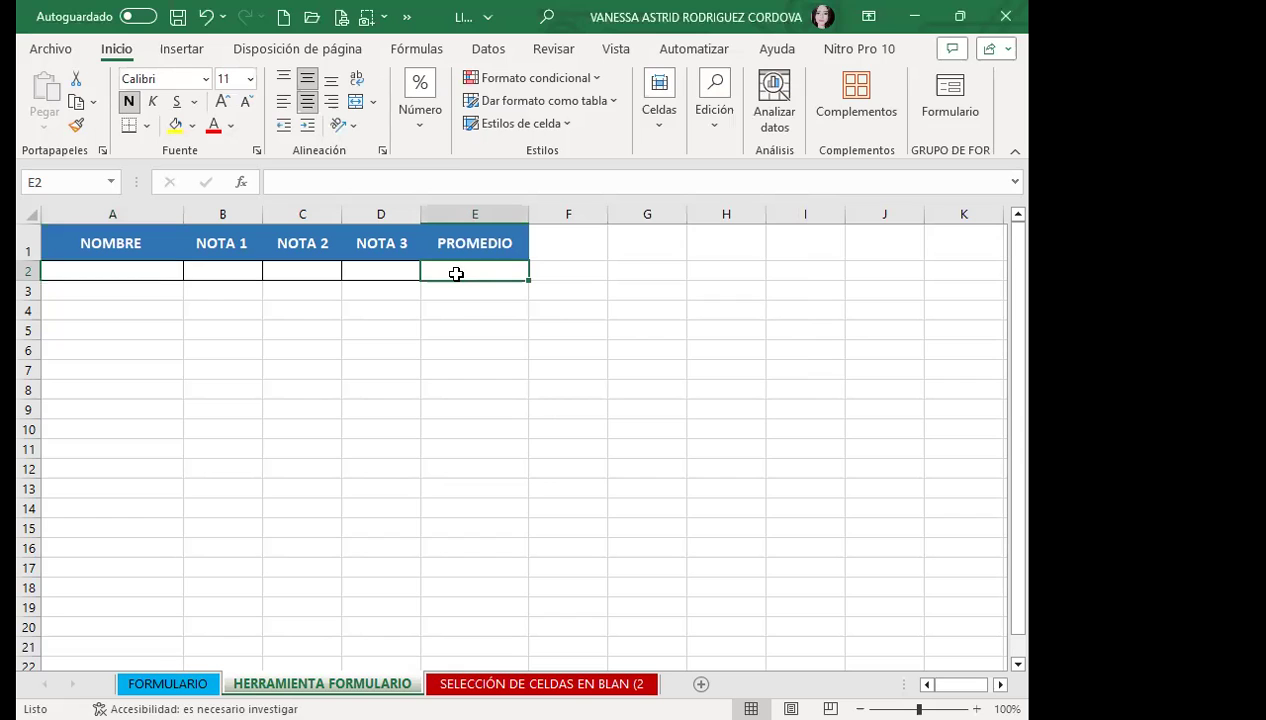
Reopen the grades data form using the first row as labels, then close it
click(965, 98)
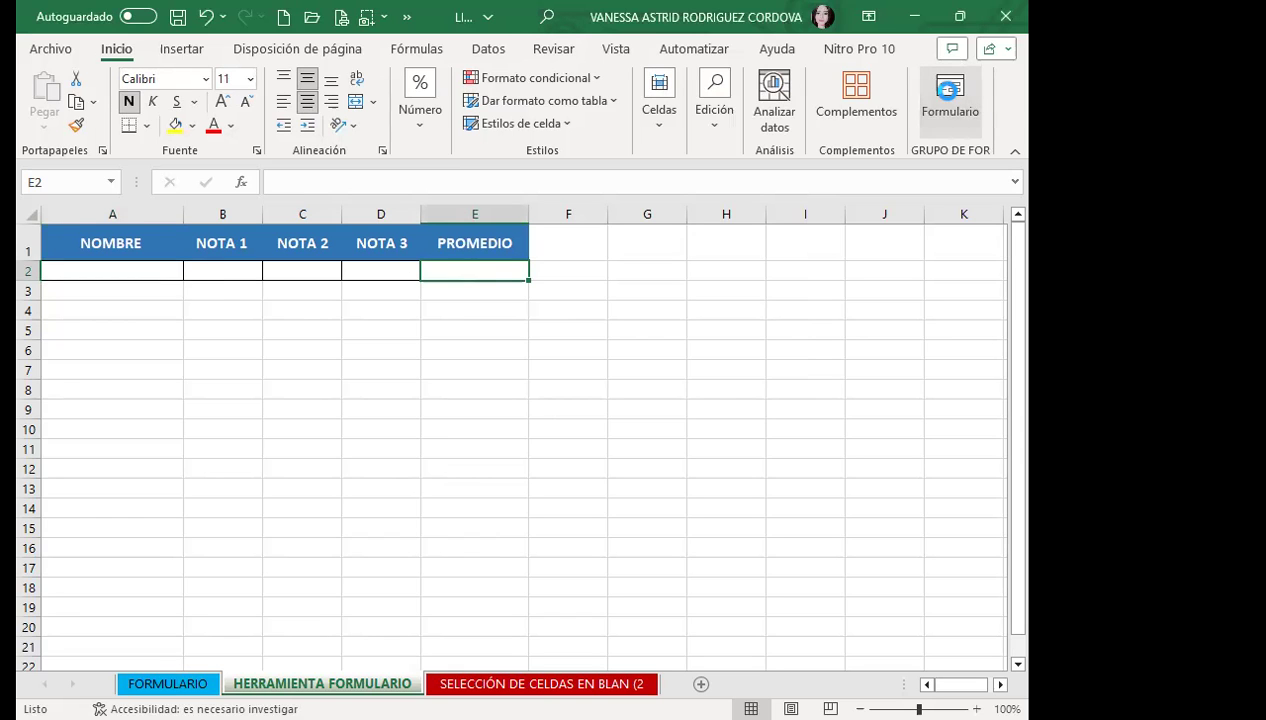
click(405, 456)
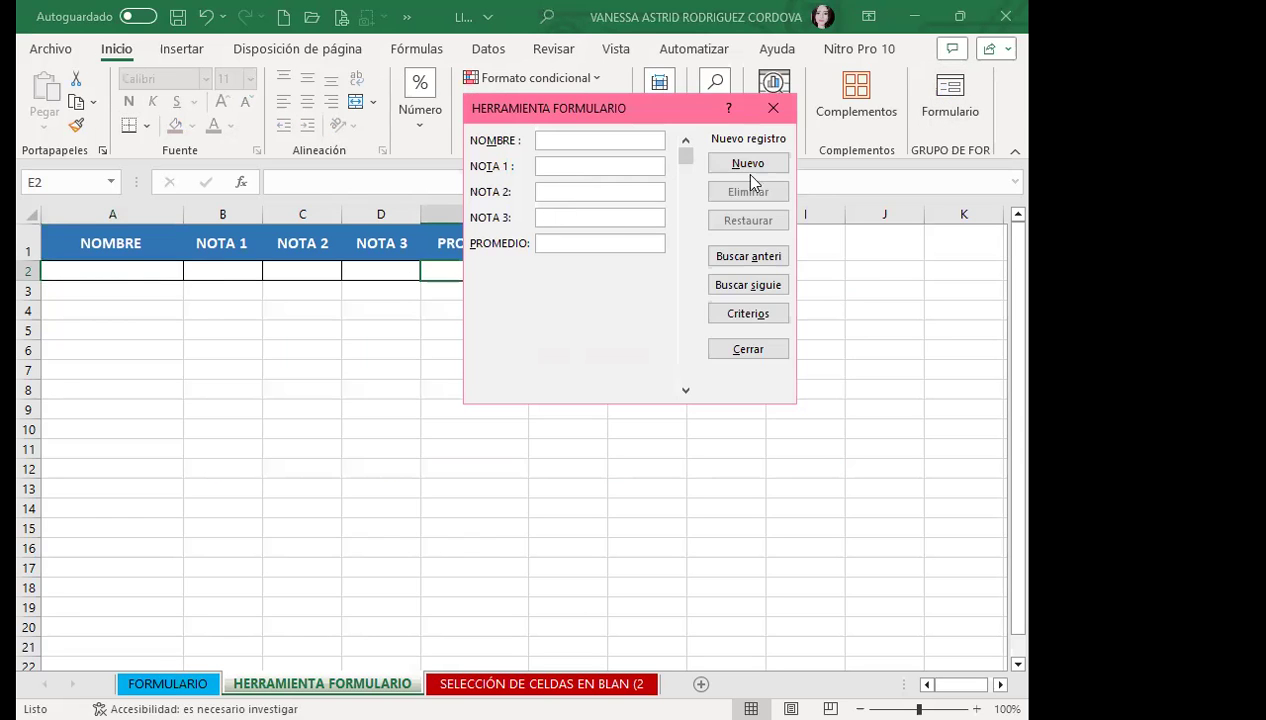
click(552, 246)
click(772, 109)
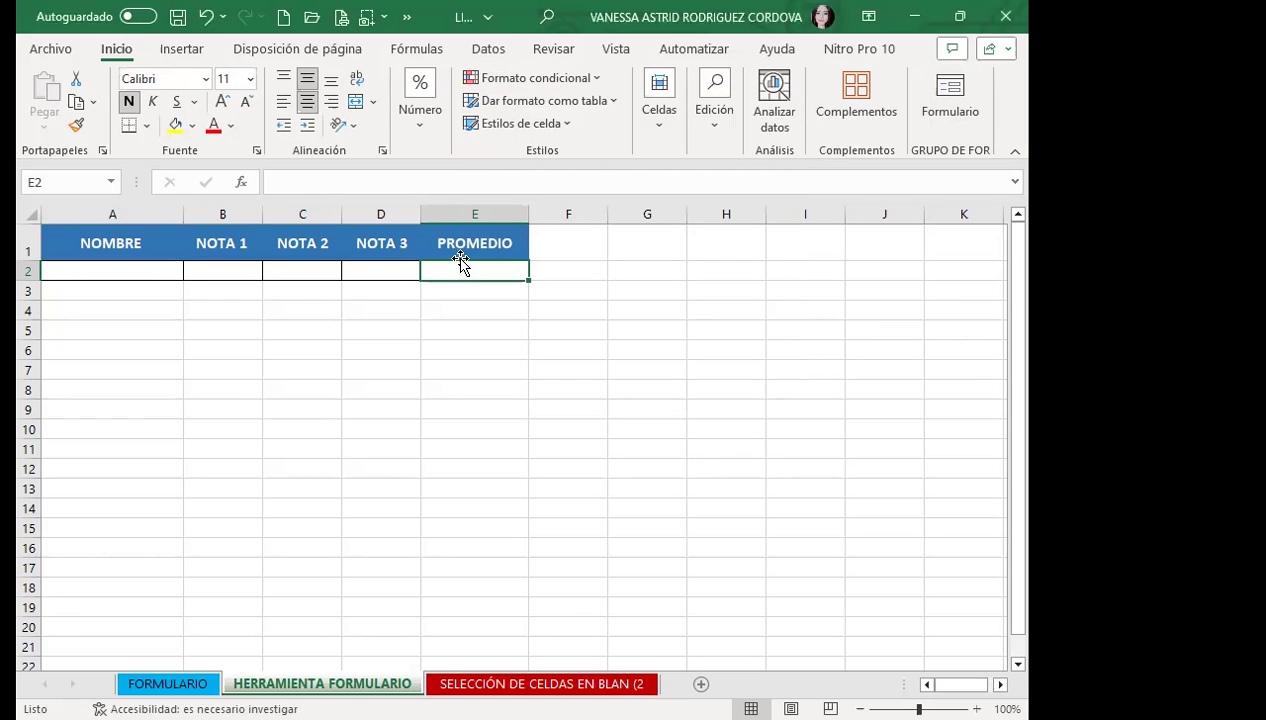
Enter =PROMEDIO(B2:D2) in E2, then reopen the records form from cell A2
text(=p)
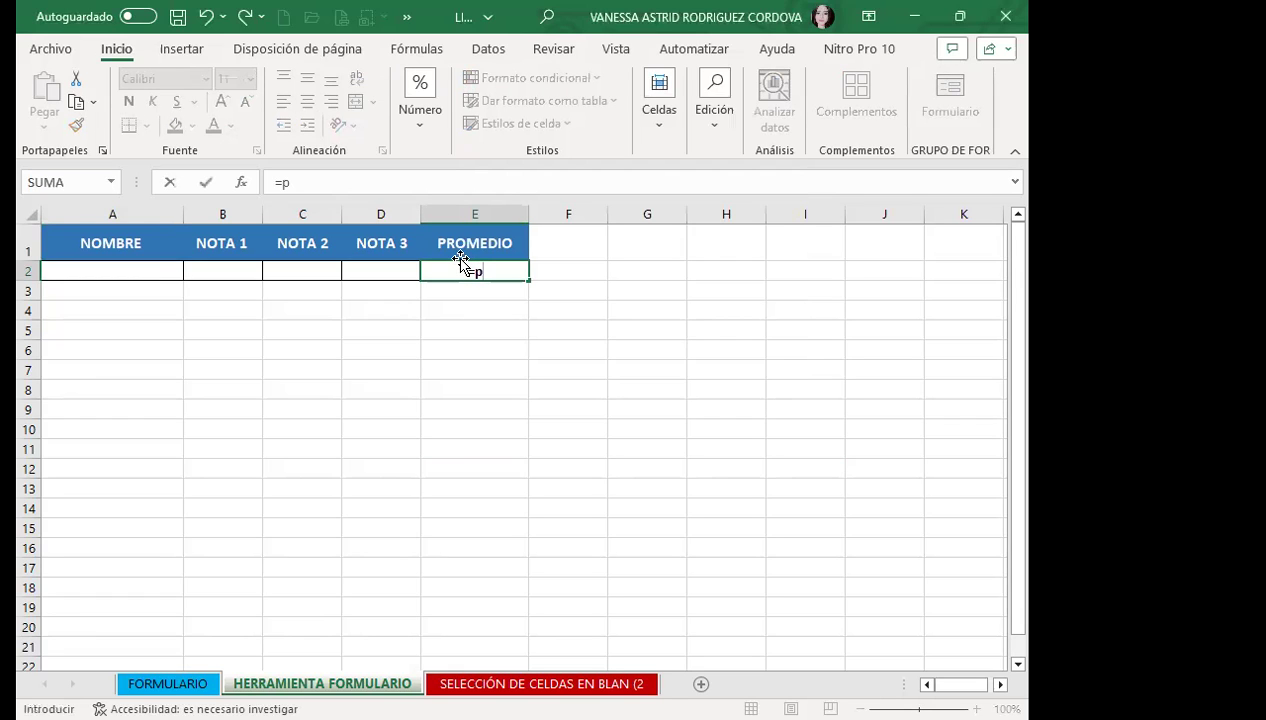
text(ro)
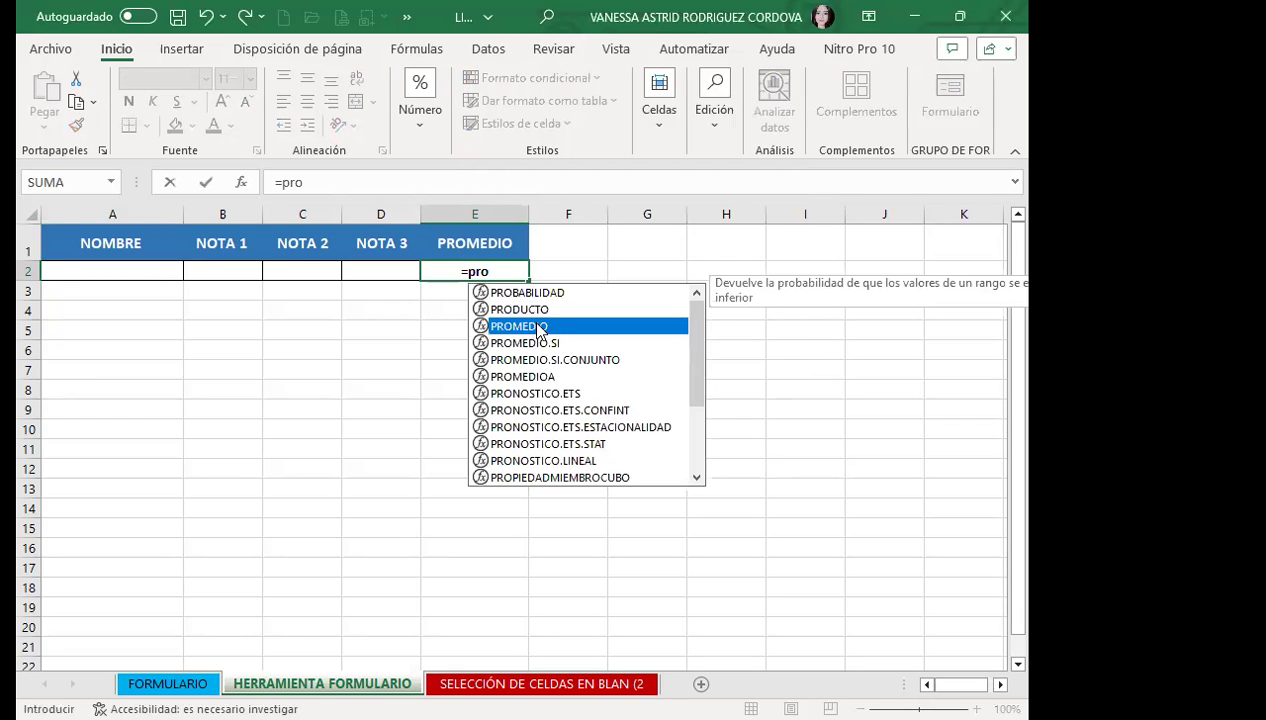
key(Tab)
click(185, 262)
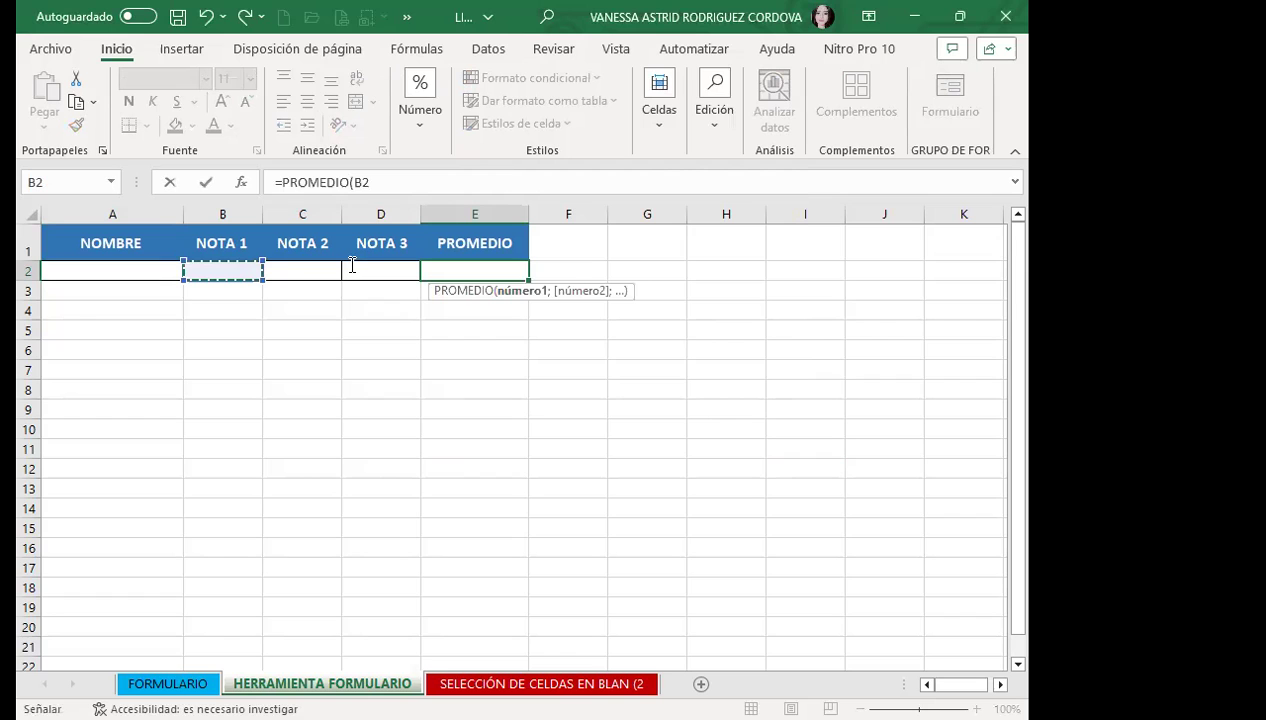
key(Return)
click(138, 276)
click(972, 97)
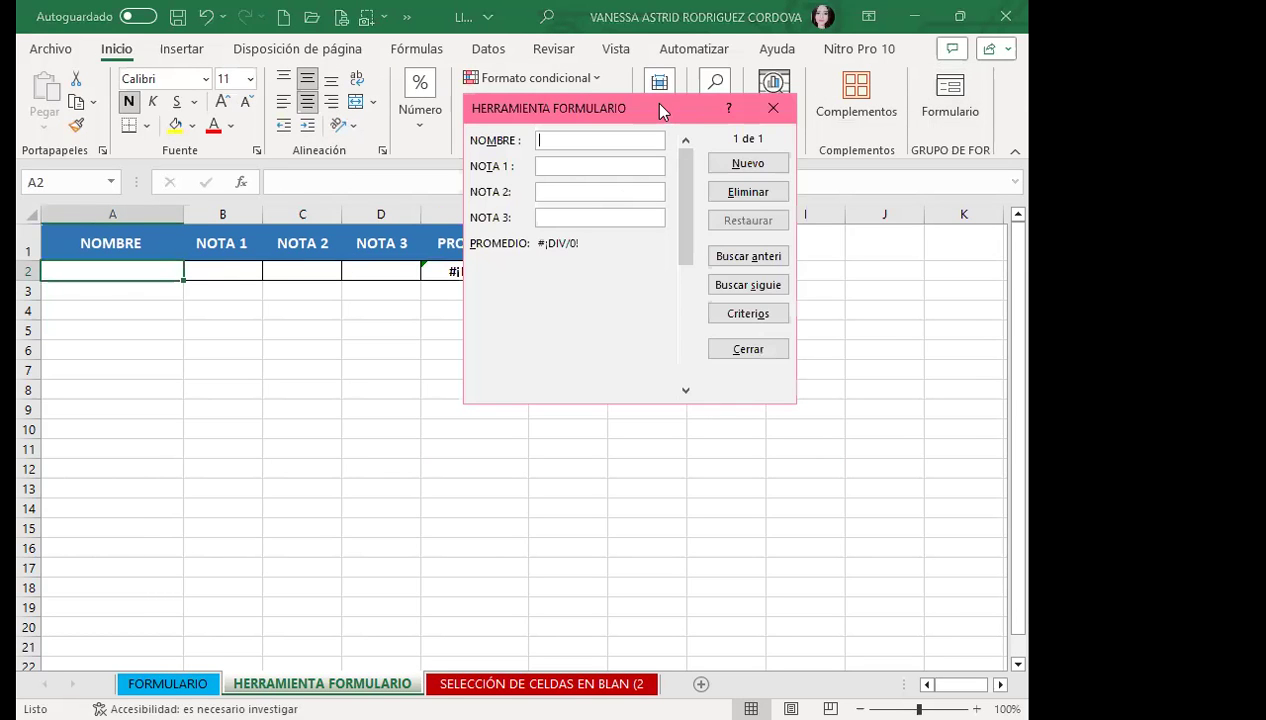
Move the records form lower on the sheet and clear the mistyped name and NOTA 1 entries
drag(560, 108, 584, 333)
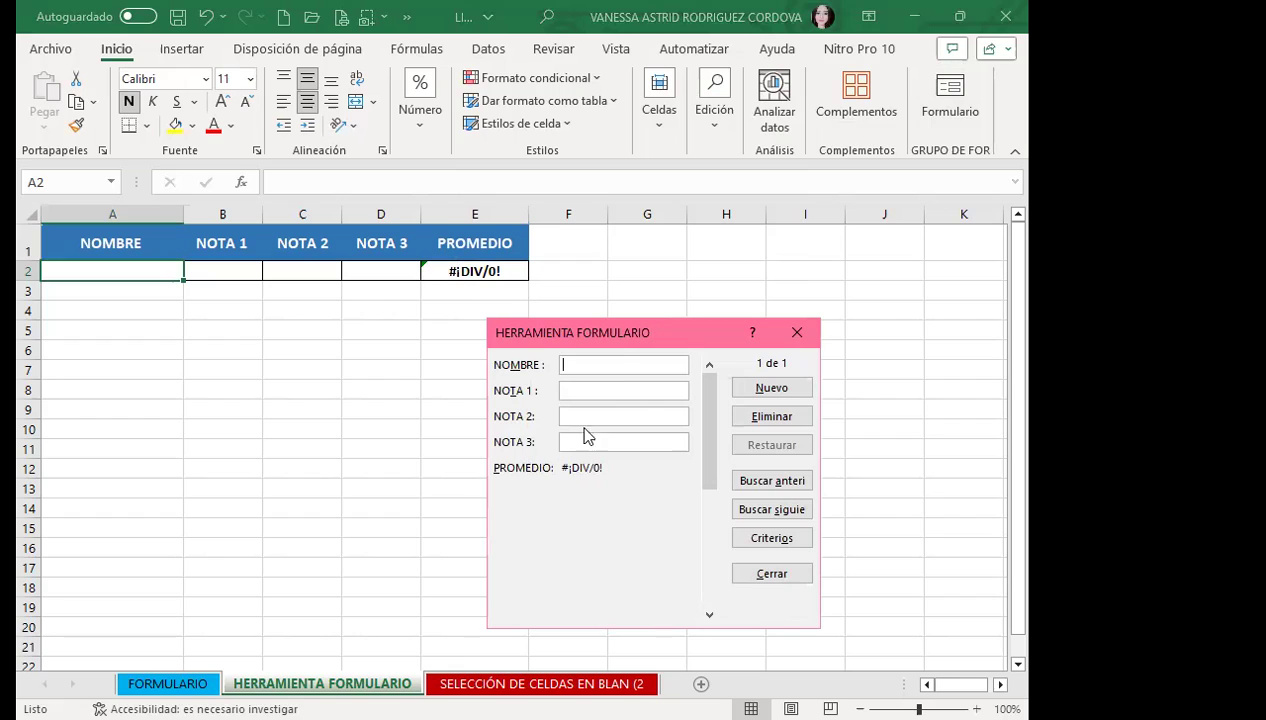
text(carlos)
key(BackSpace)
key(BackSpace)
key(BackSpace)
key(Tab)
text(carlo)
key(BackSpace)
key(BackSpace)
key(BackSpace)
click(619, 366)
Enter the first student's name with NOTA 1–3 of 10, 10, 10 and save the record
text(CARLOS )
text(BOLAÑOS)
key(Tab)
text(10)
key(Tab)
text(10)
key(Tab)
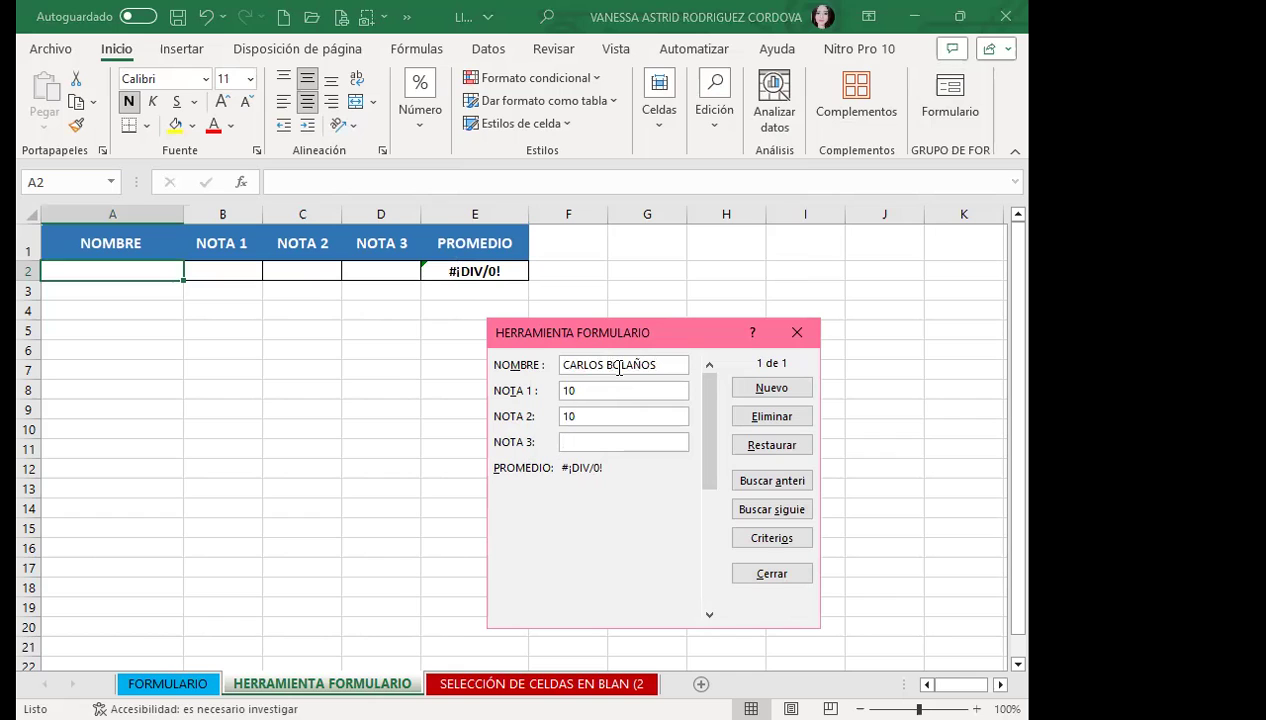
text(10)
key(Tab)
key(Return)
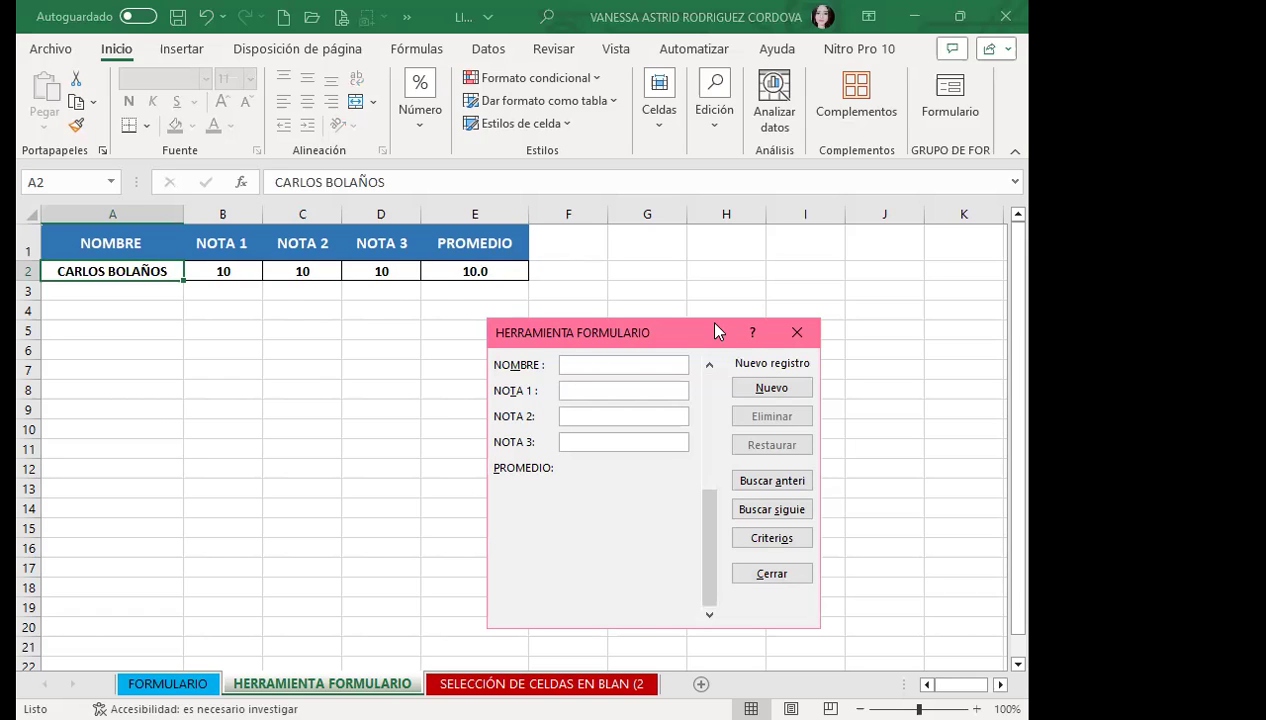
drag(715, 332, 804, 206)
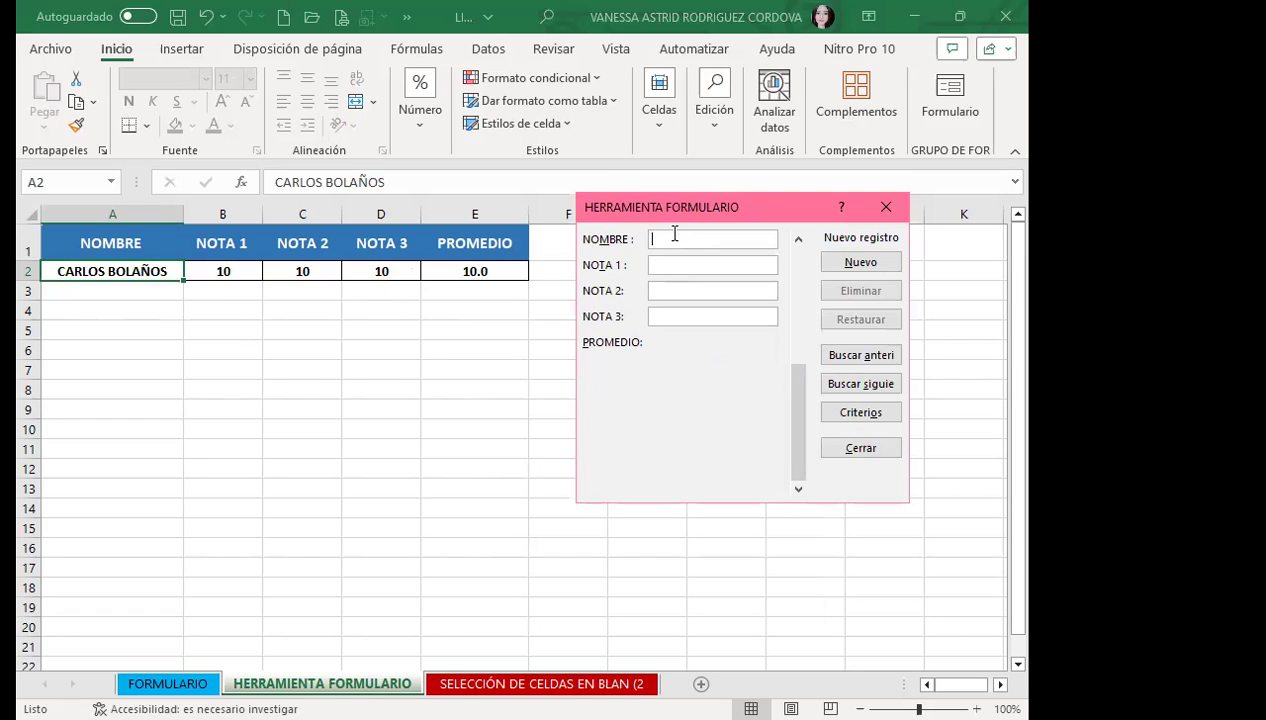
Add the second student's name with grades 8, 9 and 10 as a new record
text(RAFAEL SALAZAR)
key(Tab)
text(8)
key(Tab)
text(9)
key(Tab)
text(10)
key(Return)
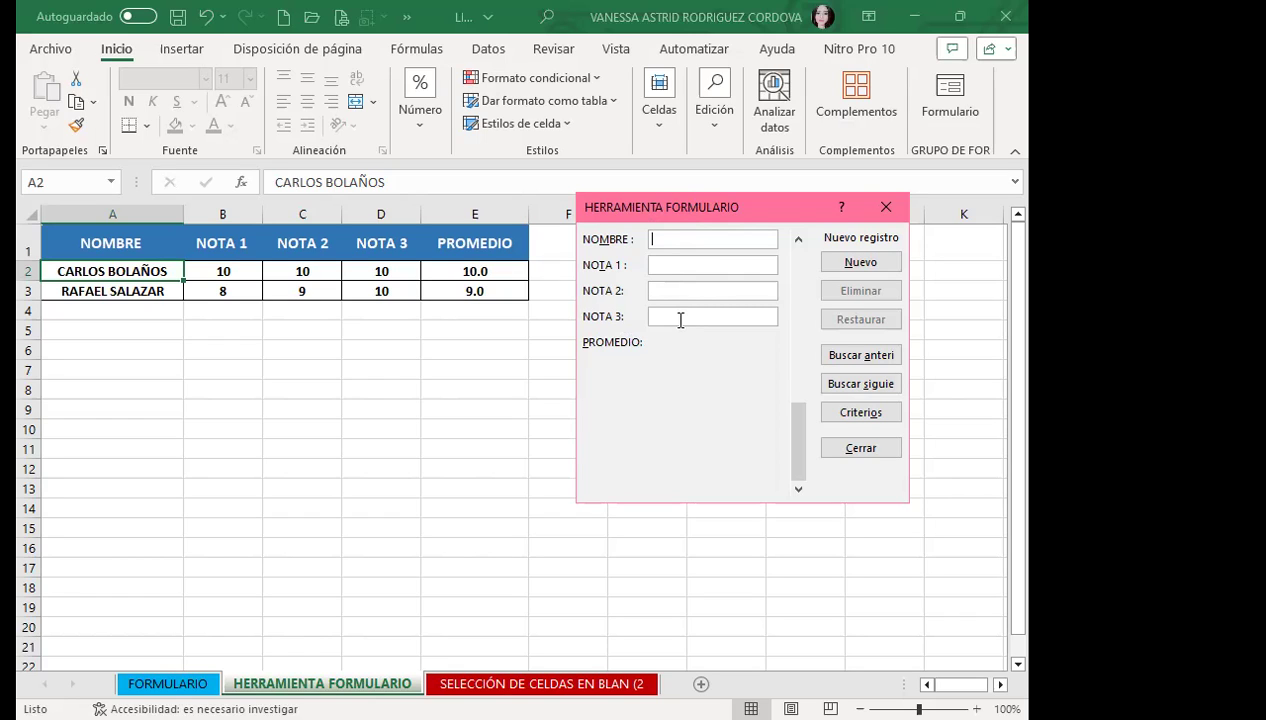
Add the third student's name with grades 10, 10 and 10, then close the form
text(CAMILA BARILLAS)
key(Tab)
text(10)
key(Tab)
text(10)
key(Tab)
text(10)
key(Return)
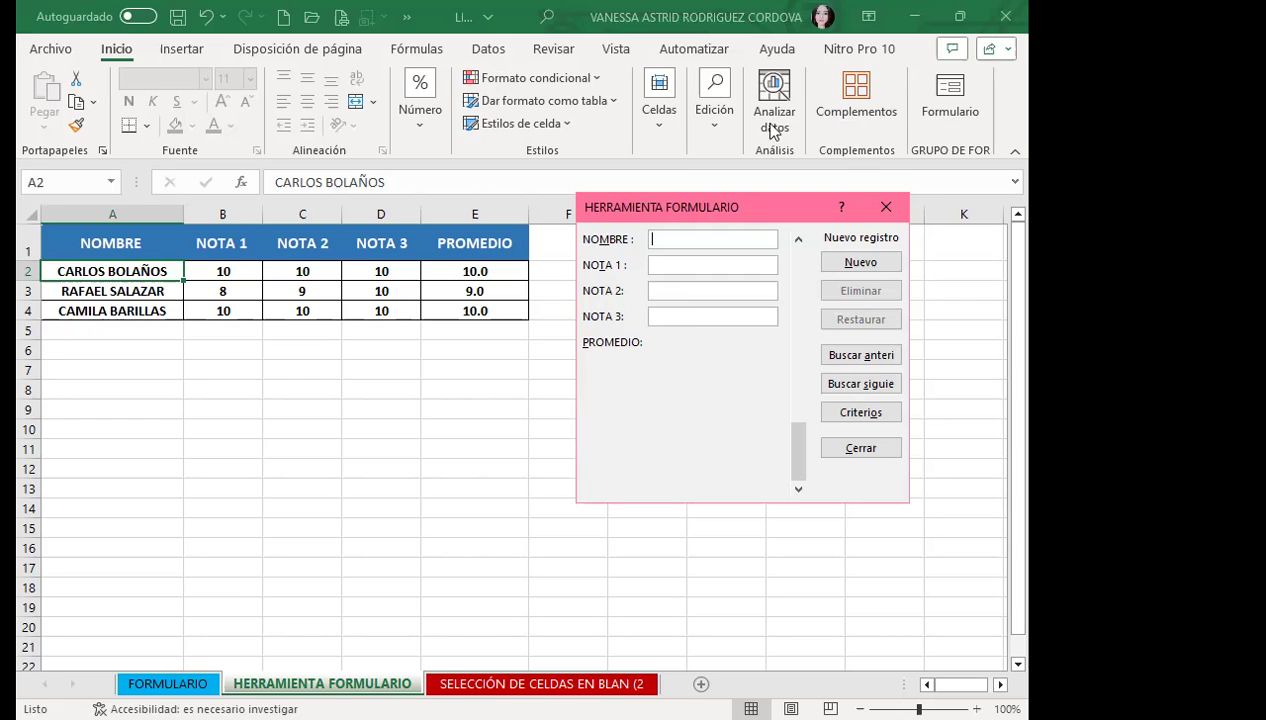
click(886, 207)
click(122, 341)
Type a gibberish placeholder name in A5 and grades 10, 10, 10 in B5:D5
click(124, 330)
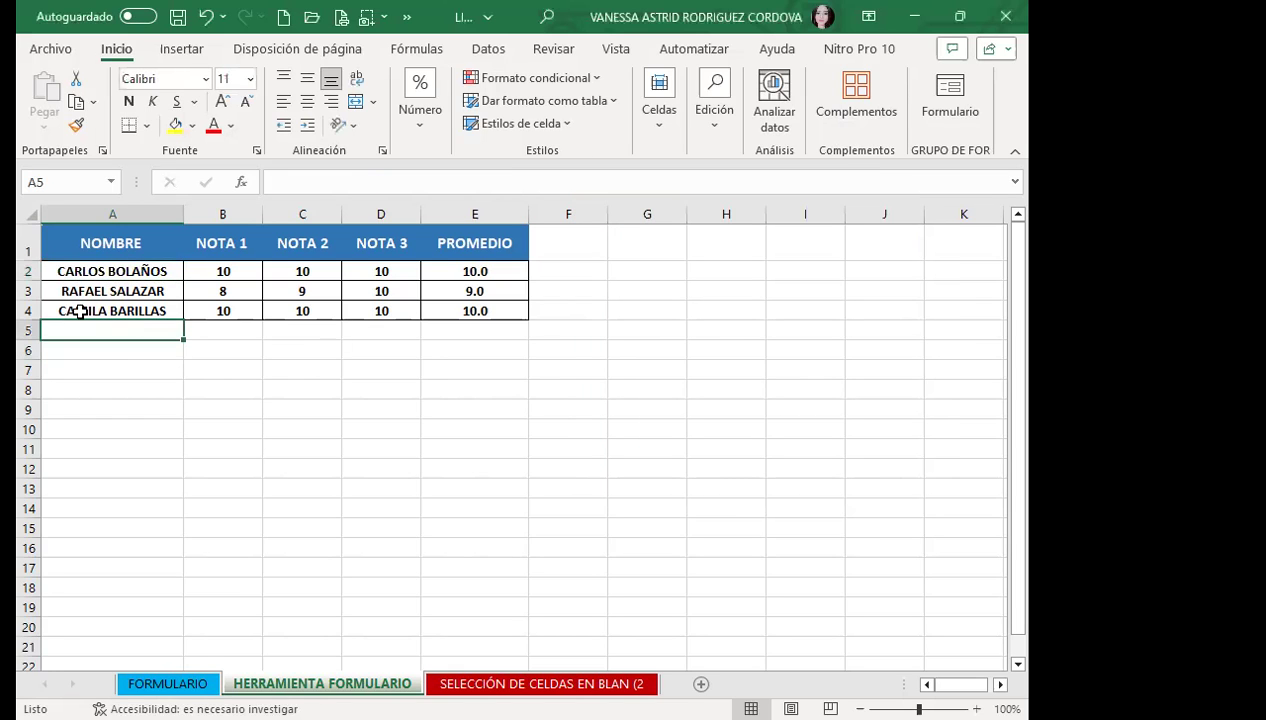
text(DNFJDSFJHS)
click(223, 323)
double_click(223, 323)
text(10)
key(Tab)
text(10	1)
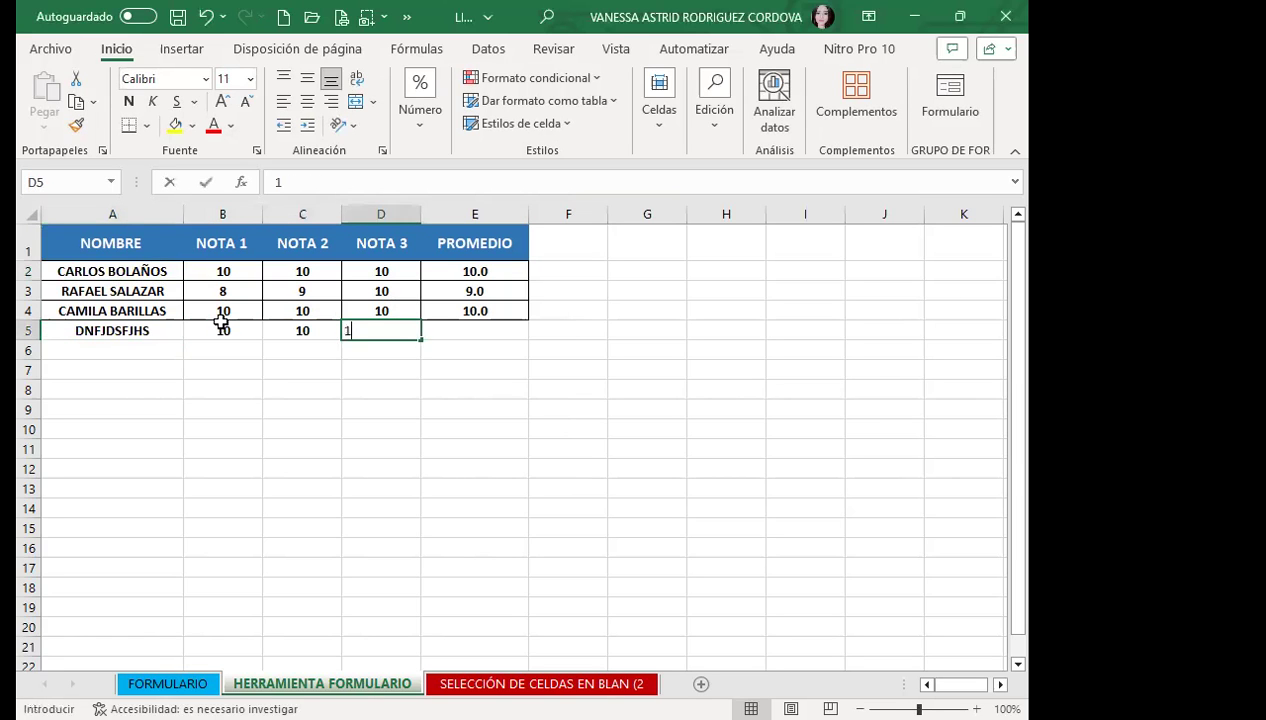
text(0)
key(Tab)
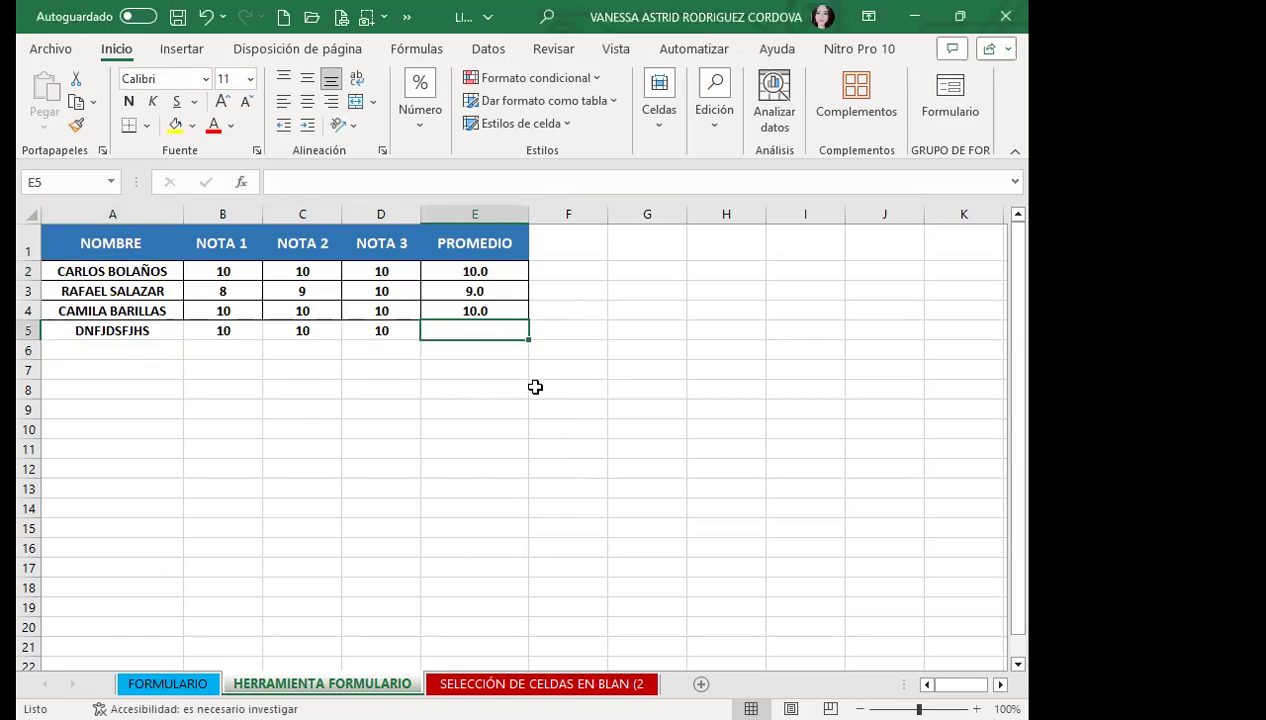
click(545, 391)
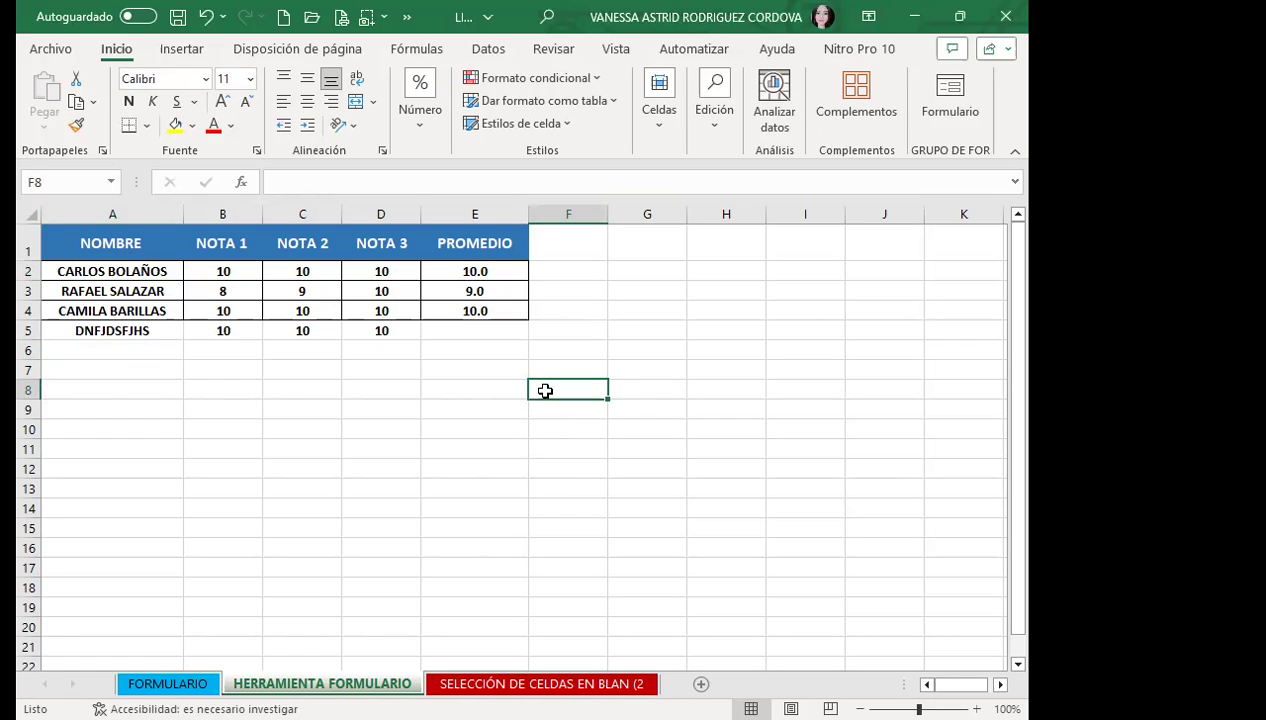
Clear the test entries in A5:D5 and reopen the data form showing 1 de 3
click(516, 270)
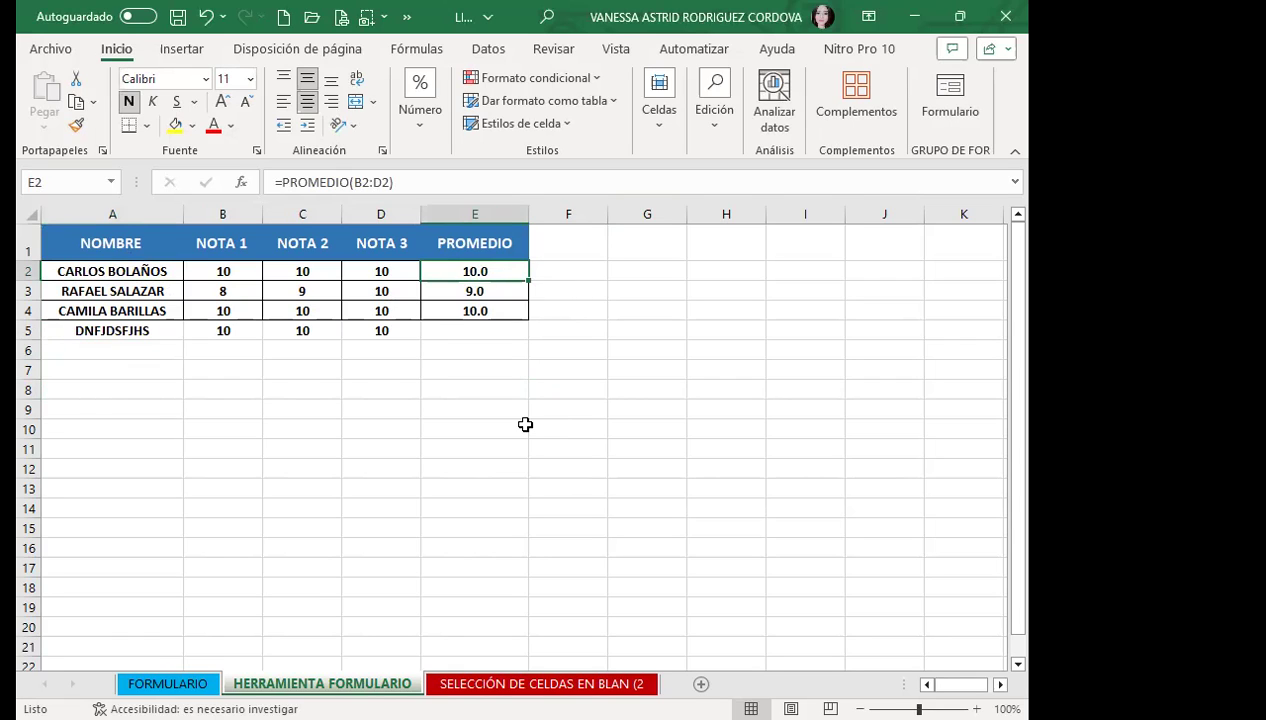
click(66, 334)
drag(390, 338, 381, 333)
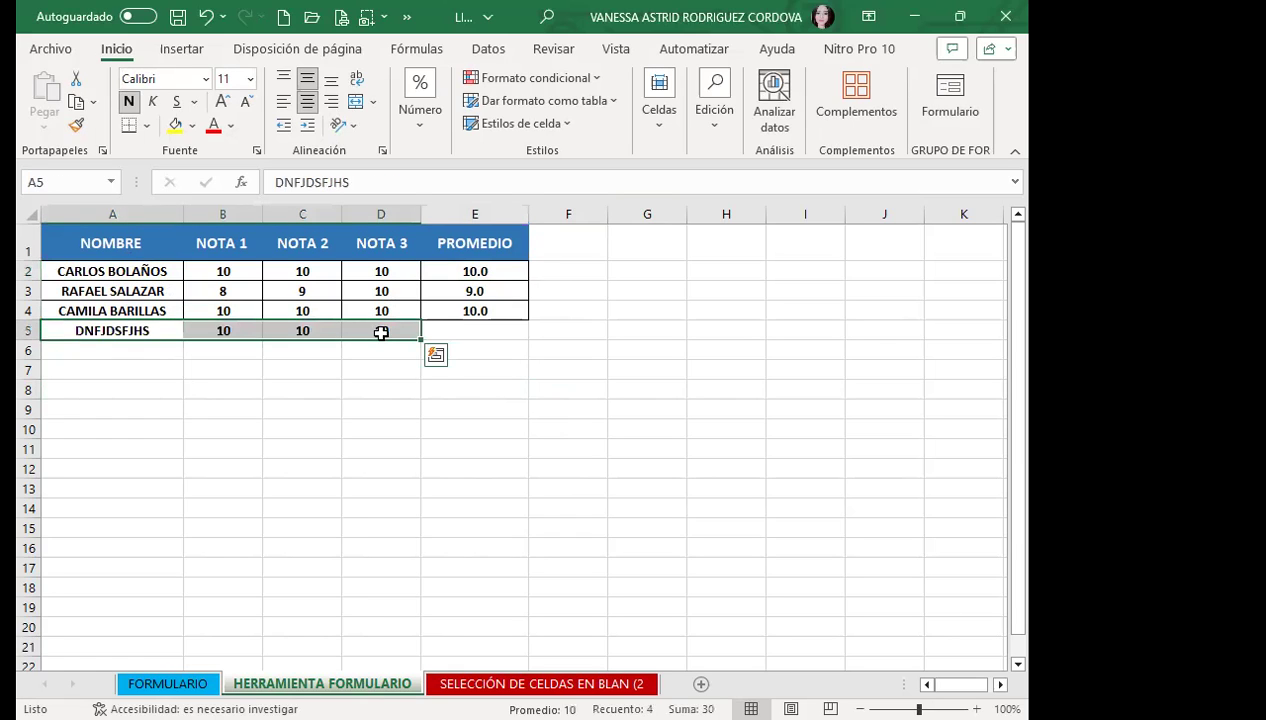
key(Delete)
click(347, 366)
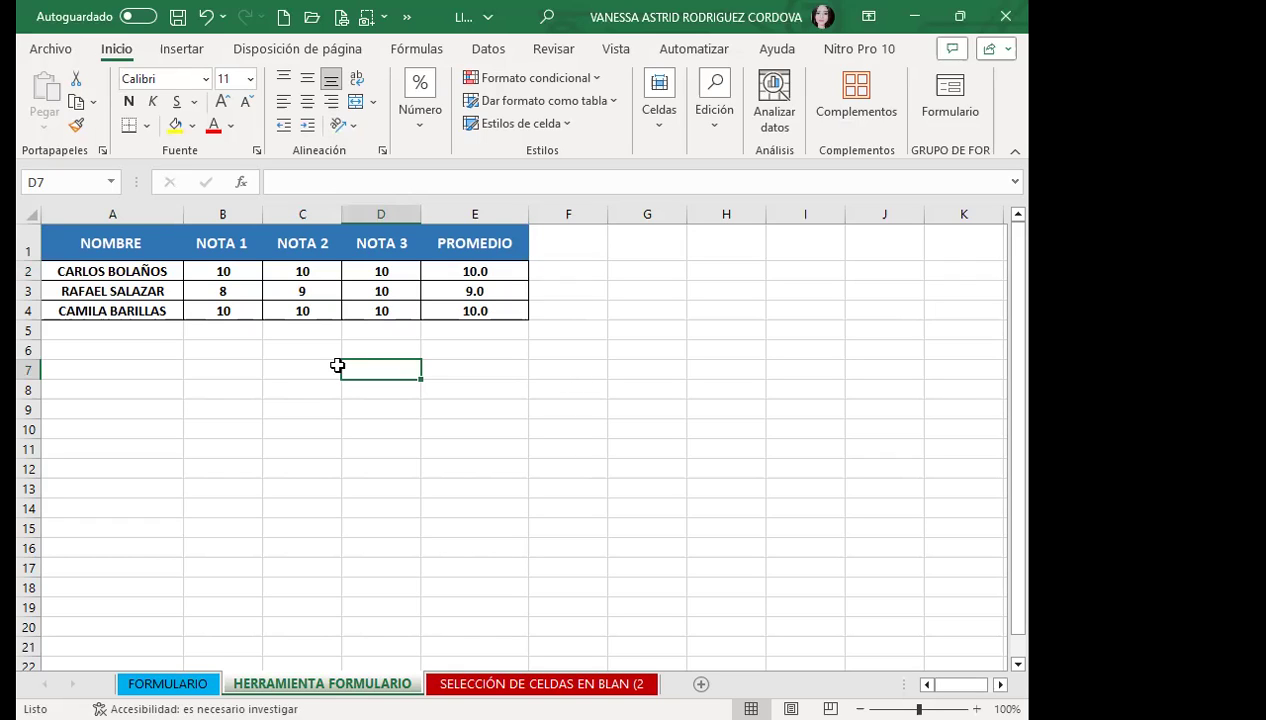
click(110, 330)
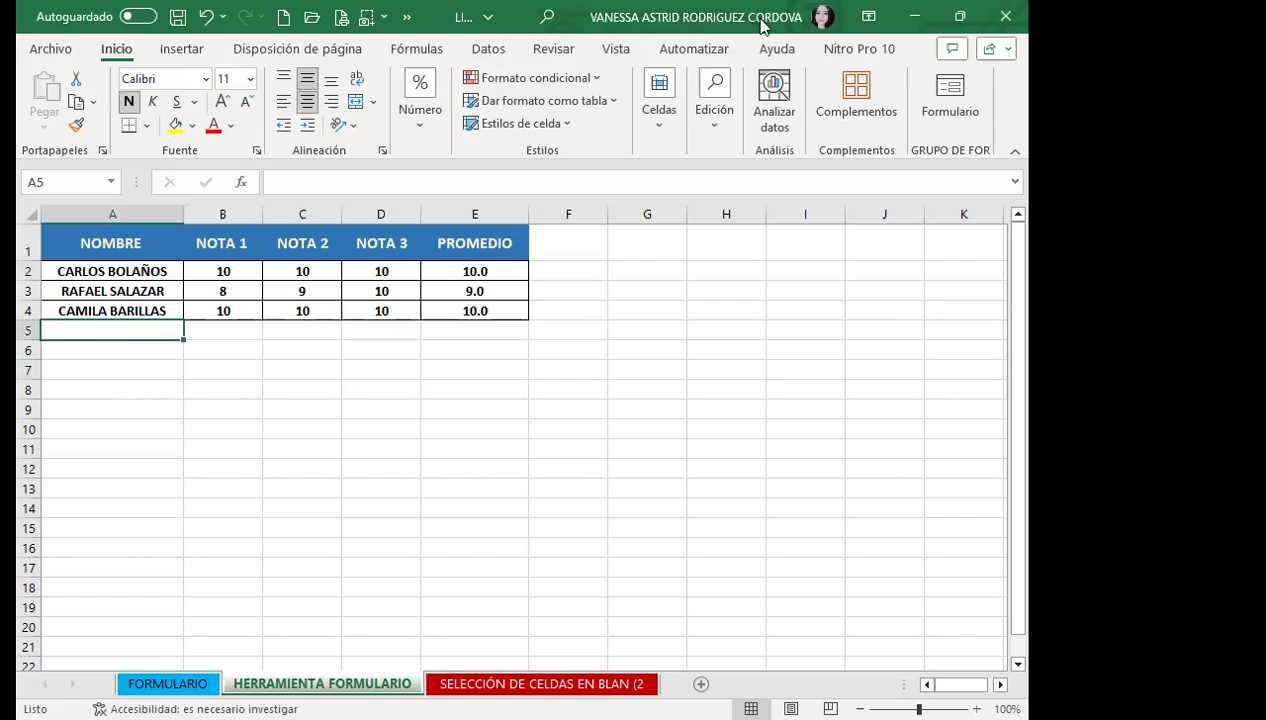
click(949, 100)
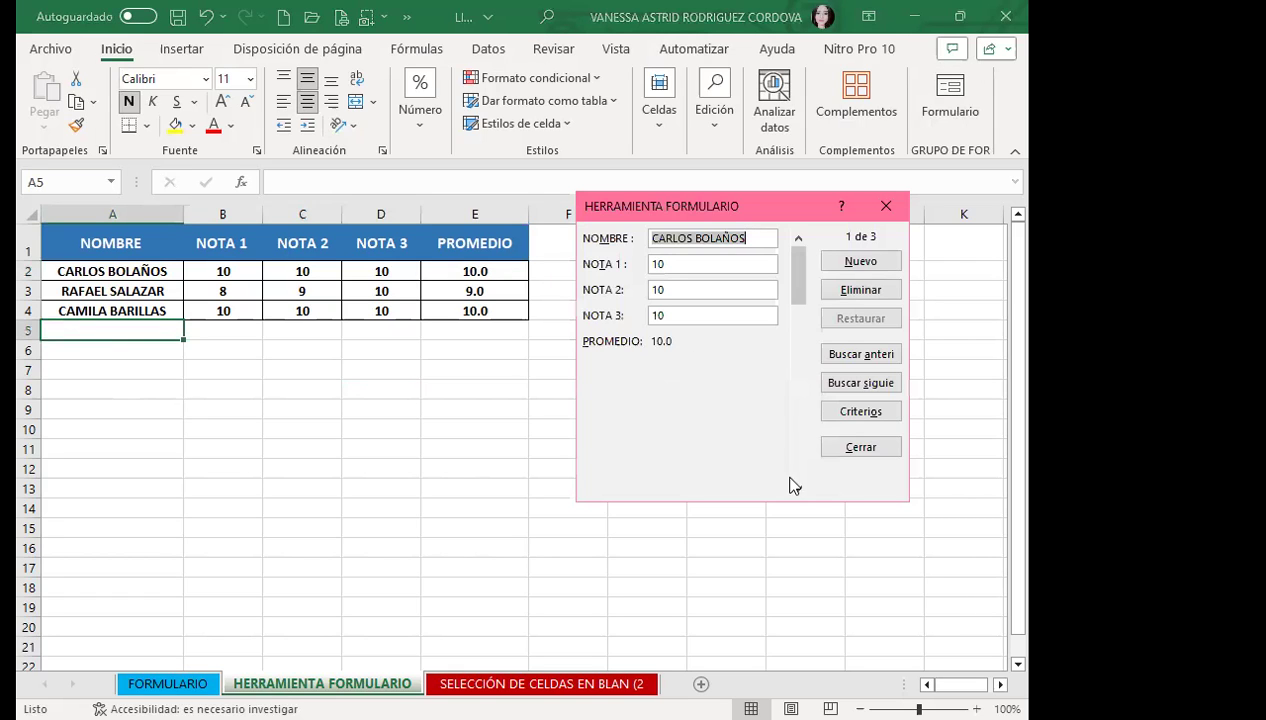
Browse the form's records, return to record 3 de 3, then close the form
click(798, 488)
click(798, 488)
click(798, 488)
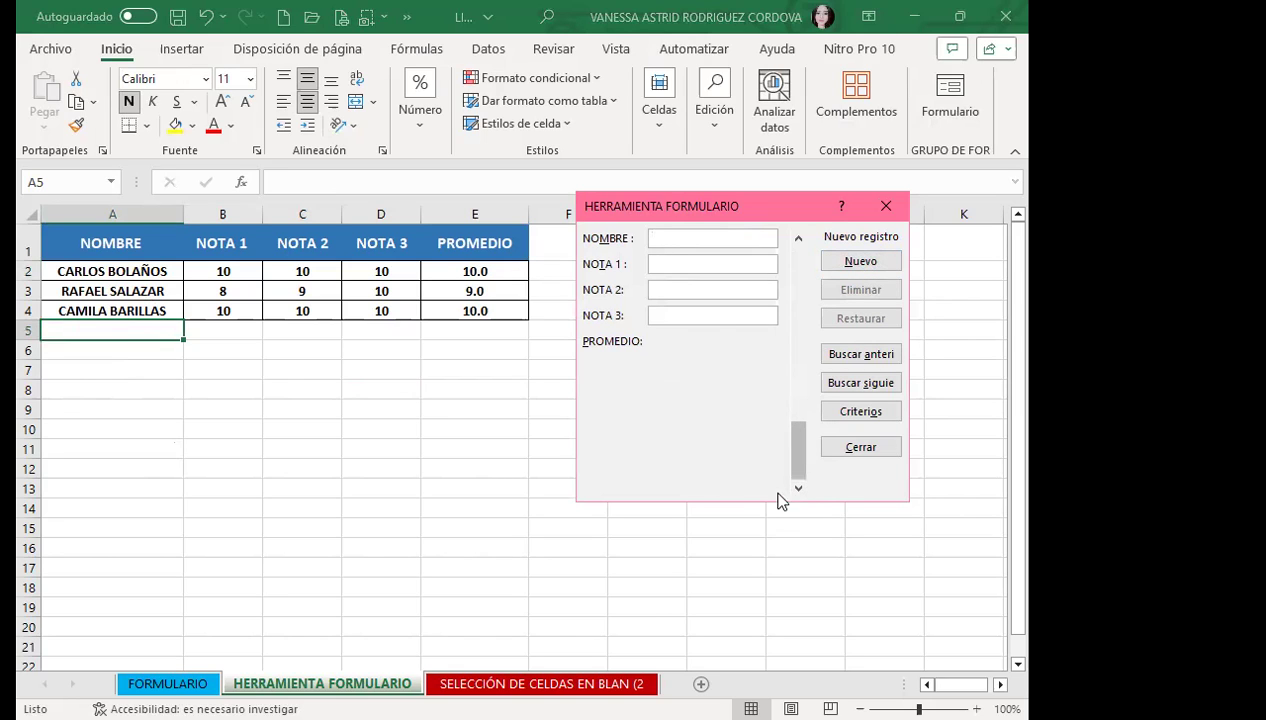
click(797, 247)
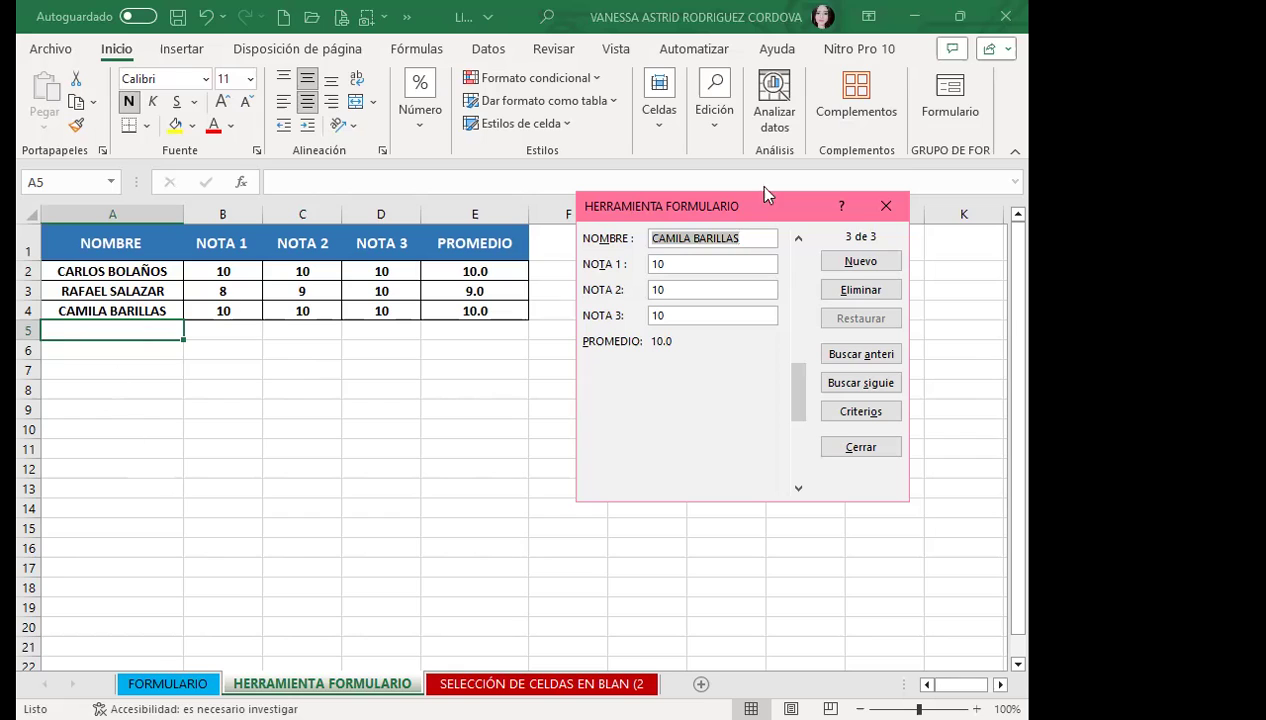
click(886, 205)
click(45, 389)
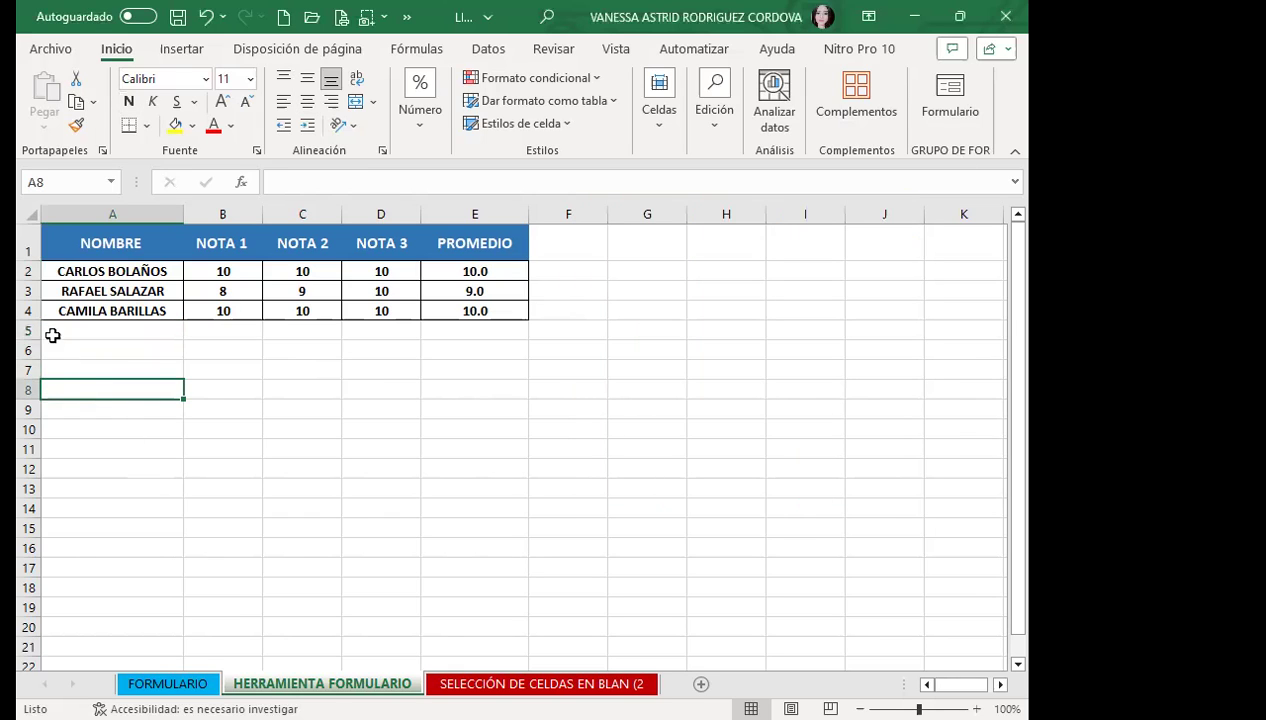
Insert blank rows 4–6 above the third student, pushing that record to row 7
click(88, 330)
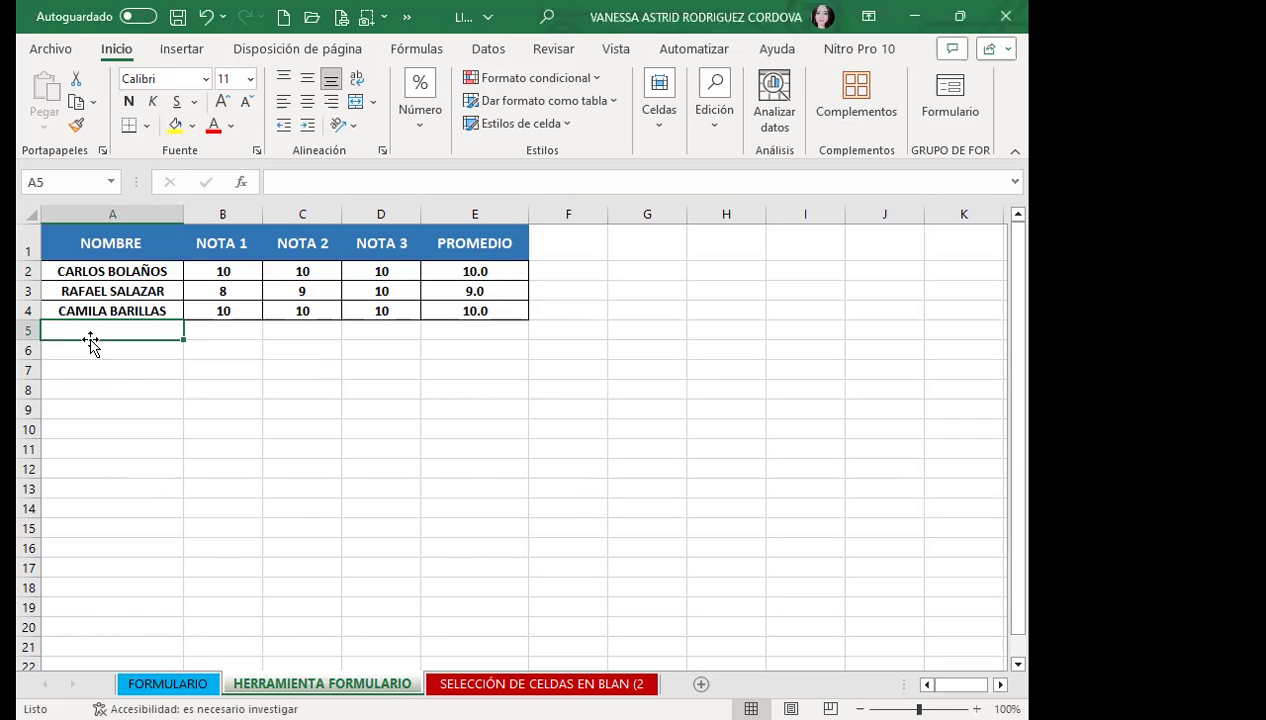
click(659, 136)
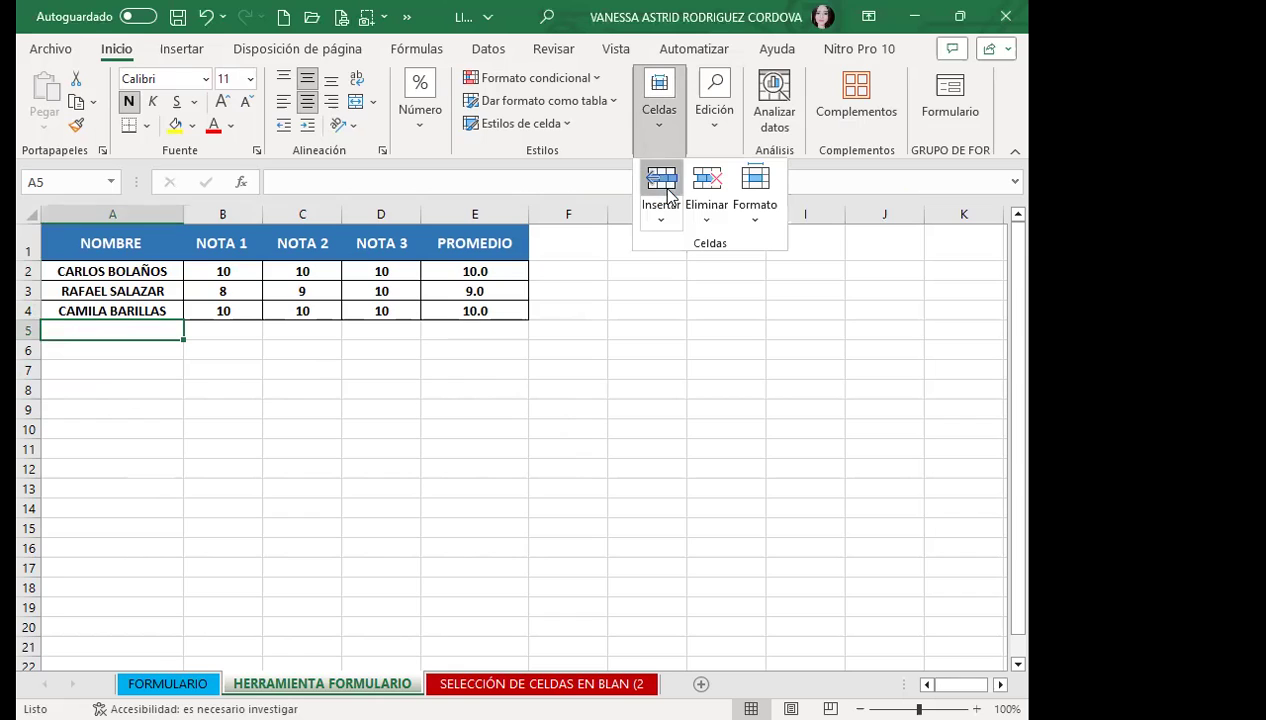
click(29, 312)
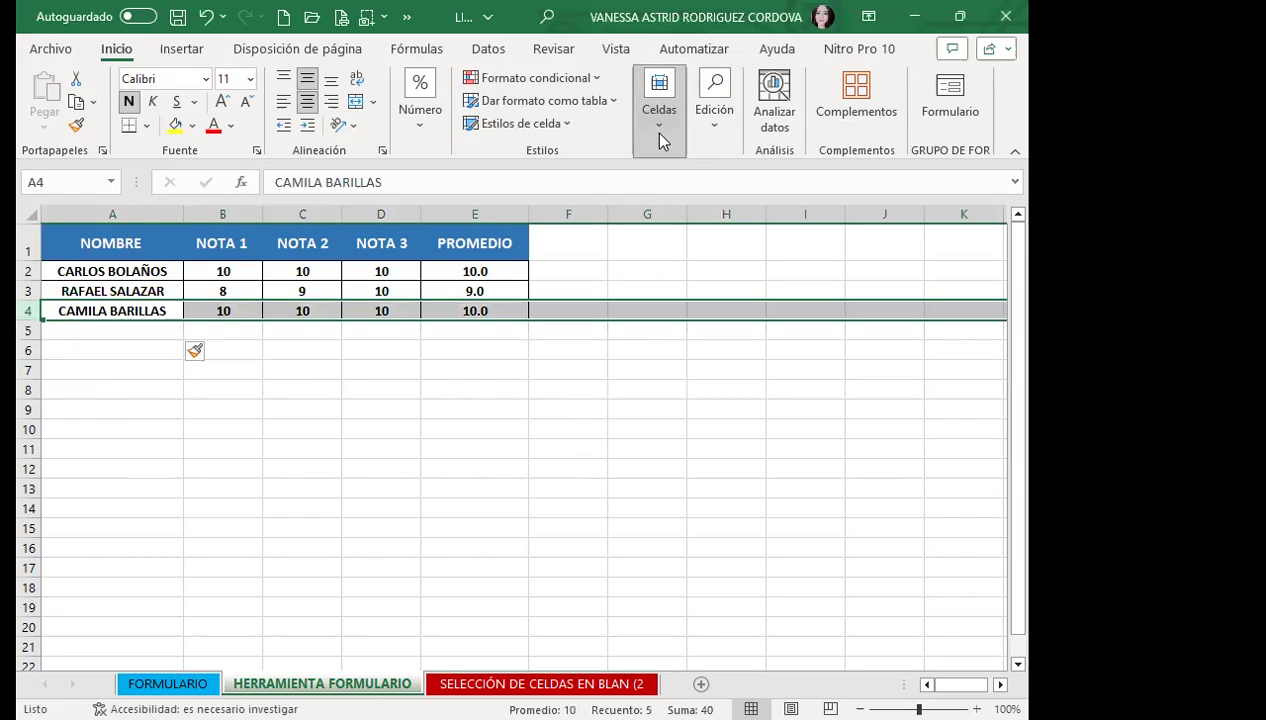
key(ctrl+plus)
key(ctrl+plus)
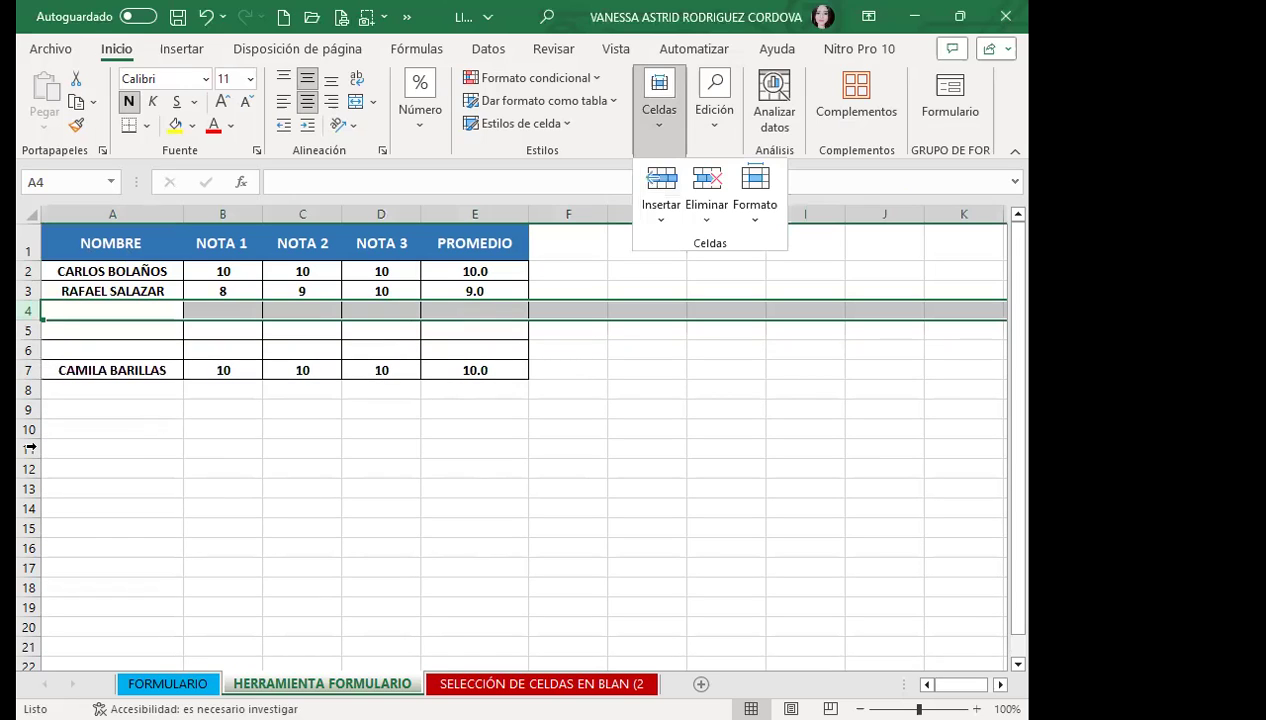
click(136, 445)
click(144, 311)
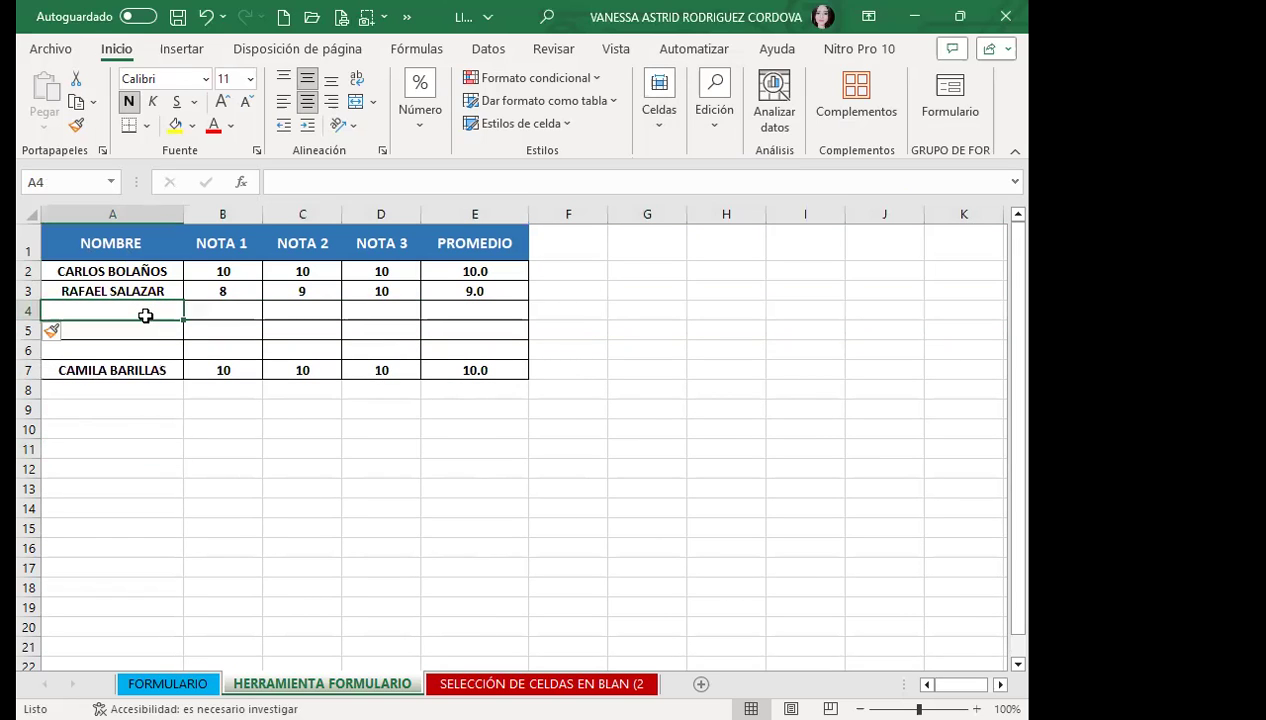
click(150, 372)
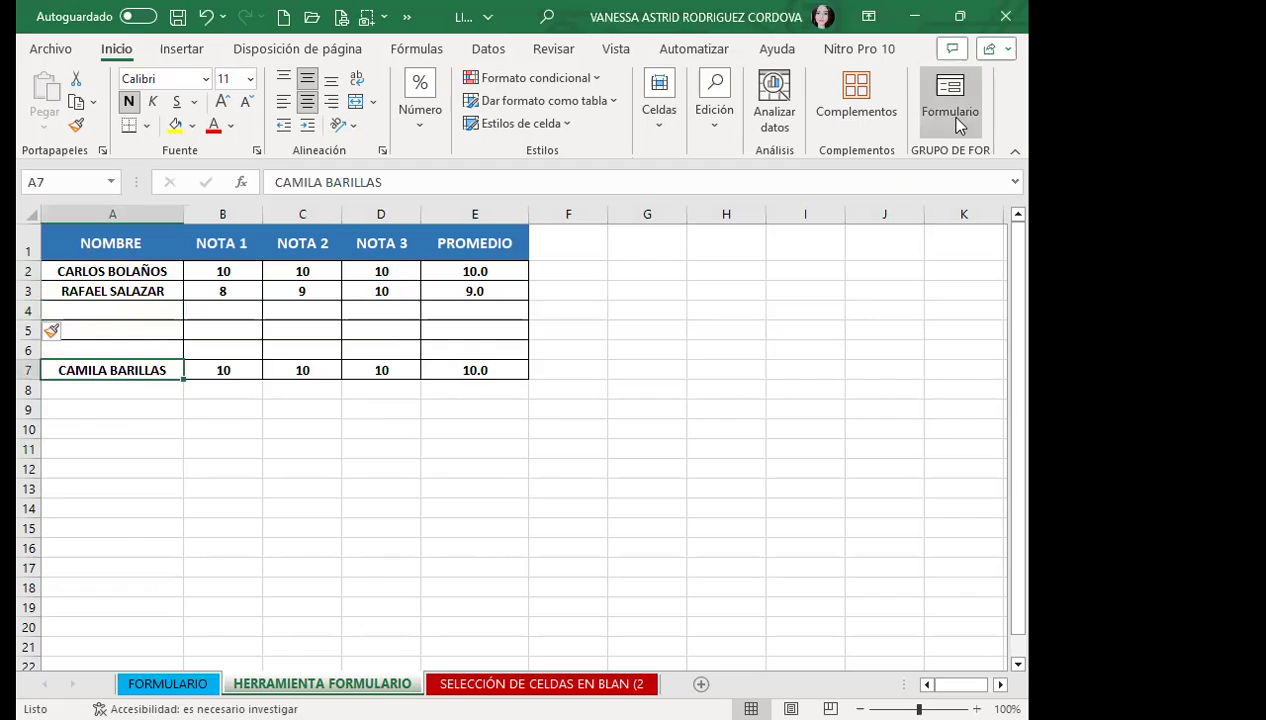
Open the data form from A2 and browse records 1 and 2 before closing it
click(957, 125)
click(828, 309)
click(138, 330)
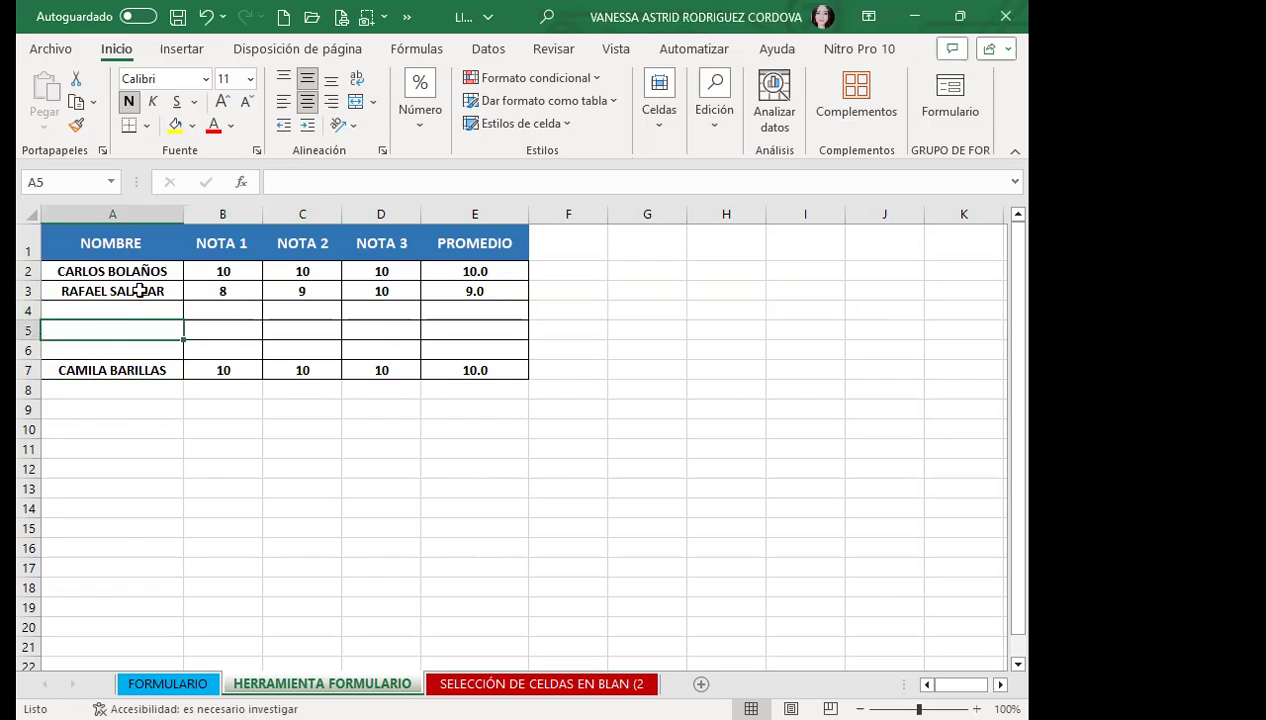
click(957, 85)
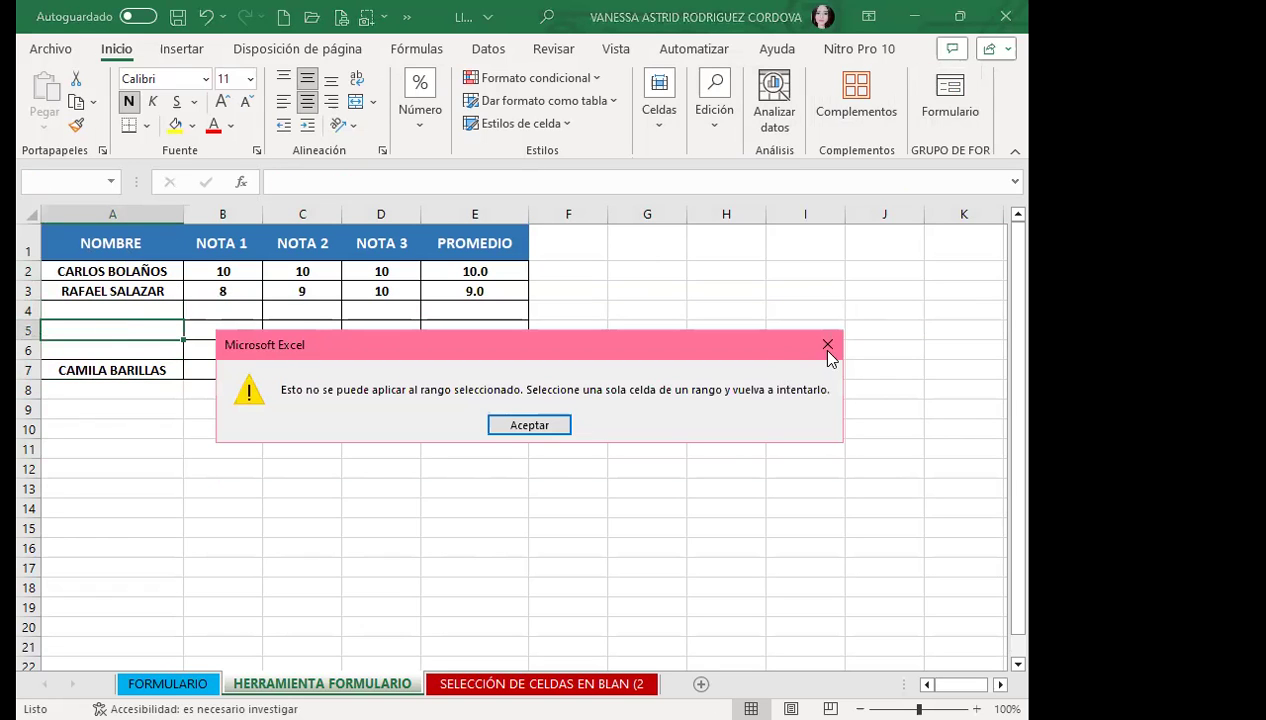
click(827, 345)
click(133, 291)
click(136, 272)
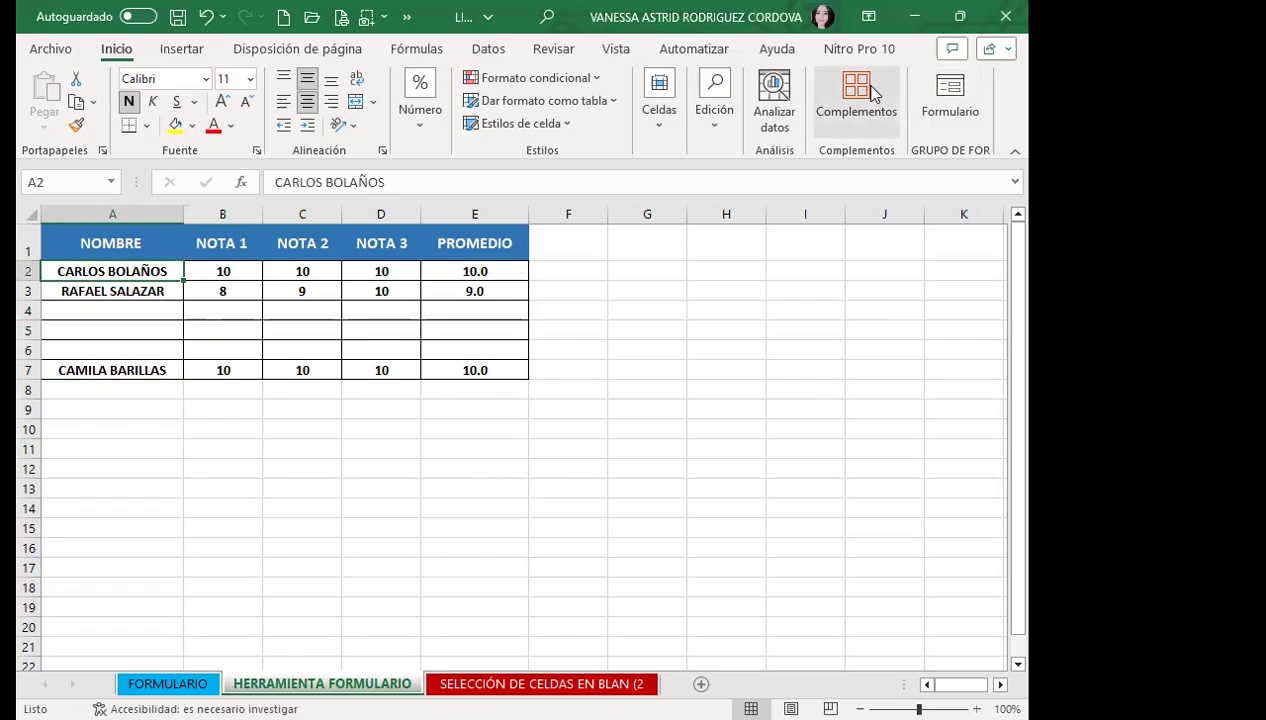
click(955, 92)
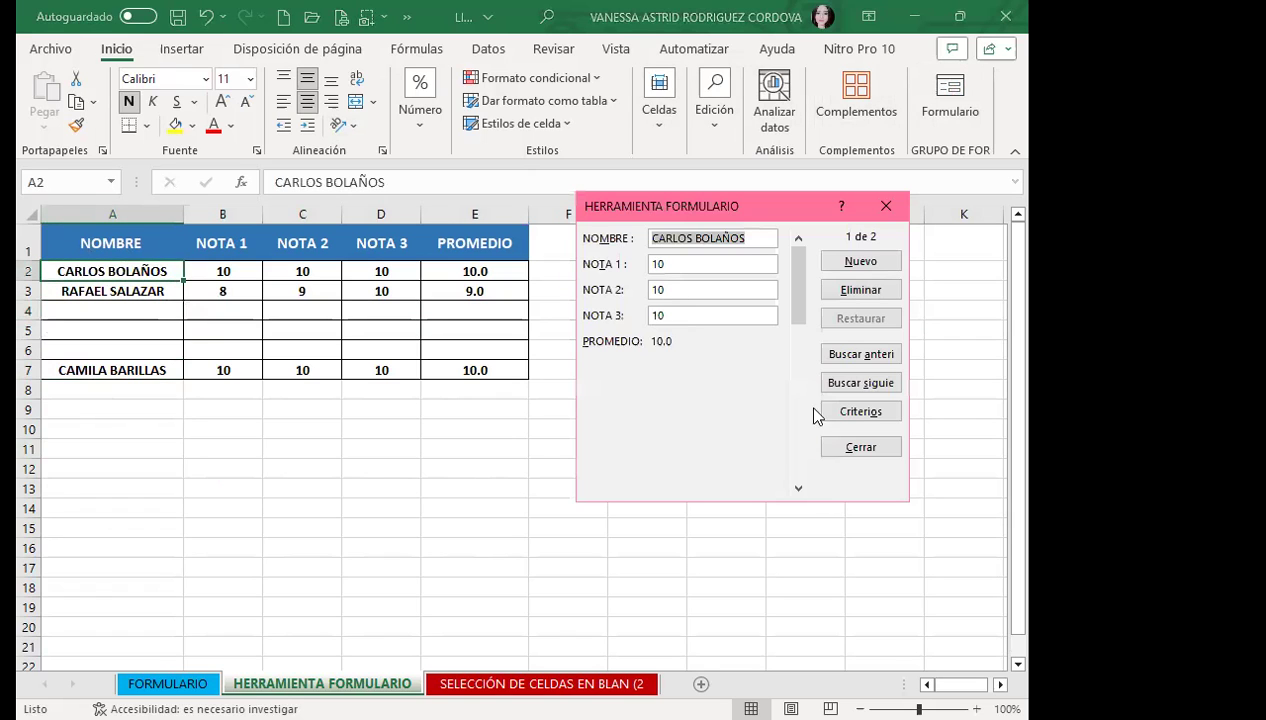
click(797, 490)
click(797, 490)
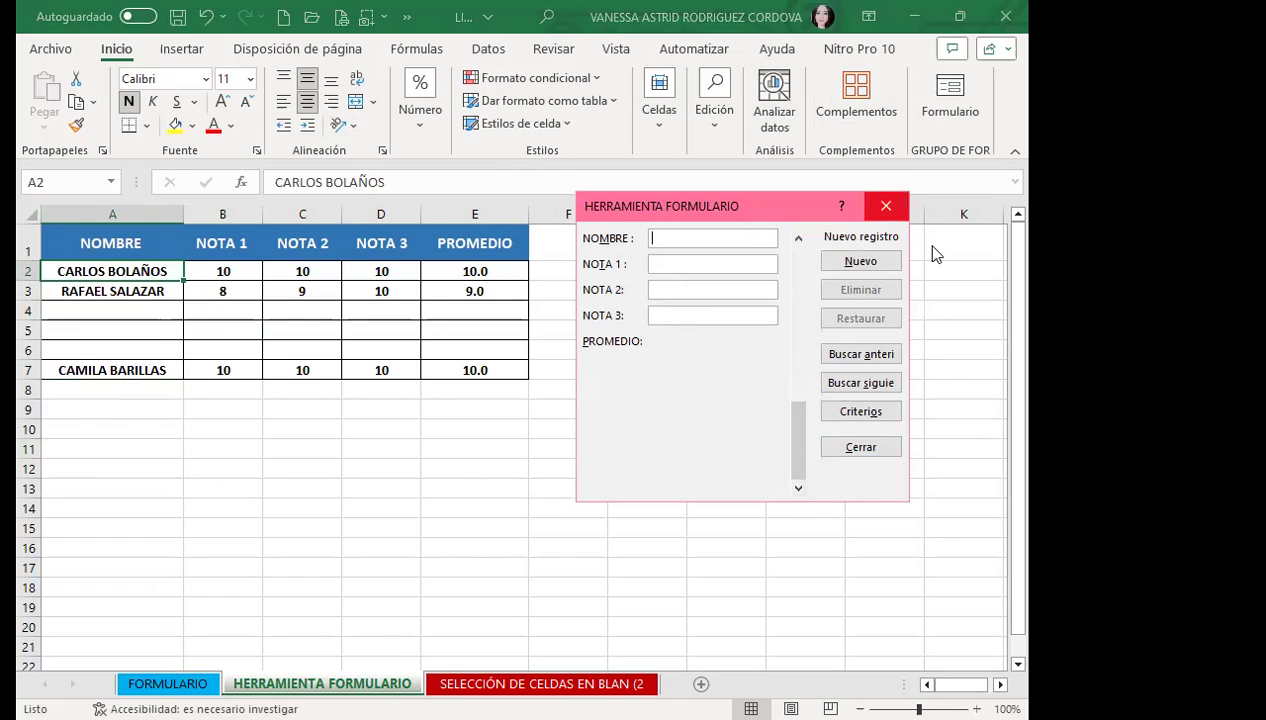
key(Escape)
click(143, 315)
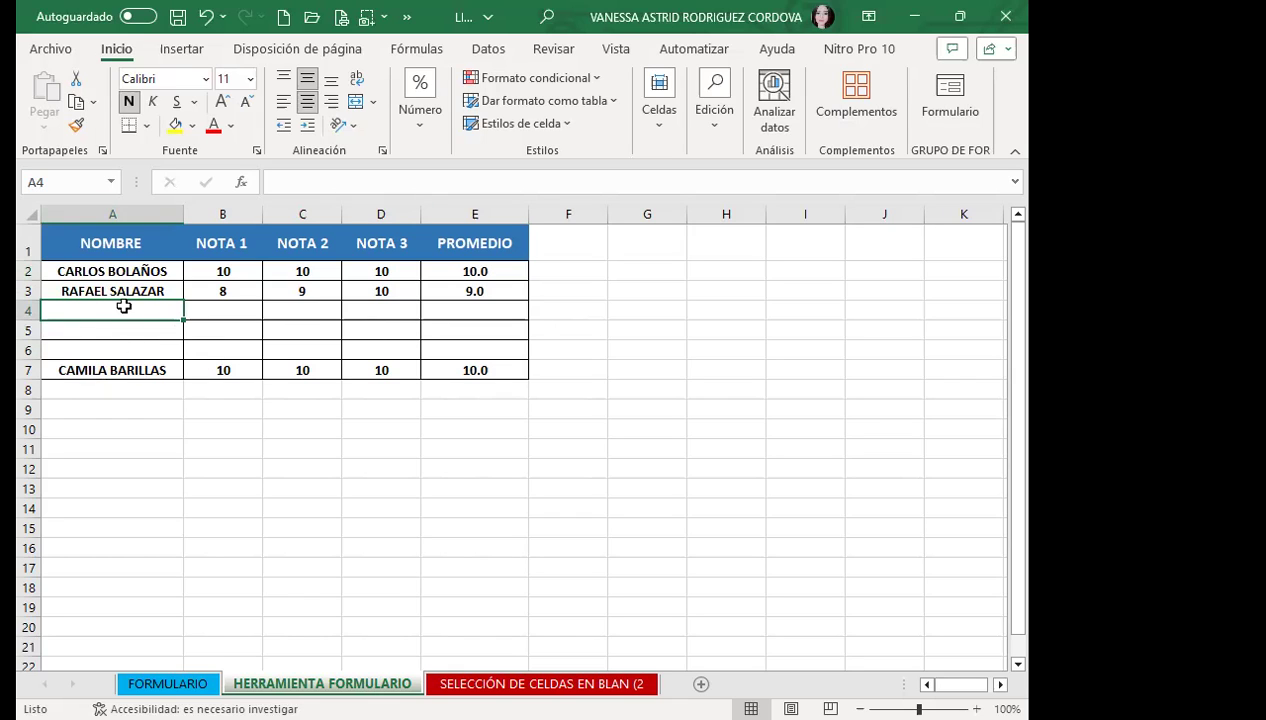
Delete the blank rows 4–6 with Ctrl+minus so the third student rejoins the table
drag(28, 310, 23, 342)
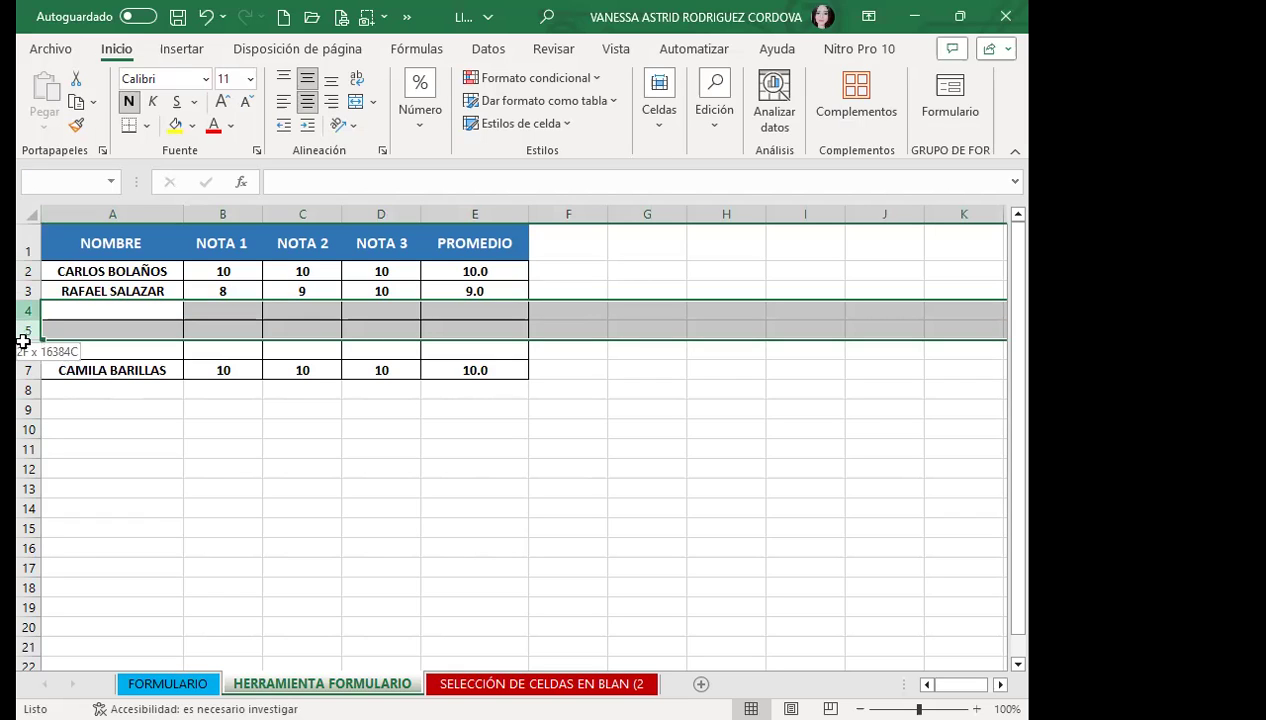
drag(23, 342, 24, 352)
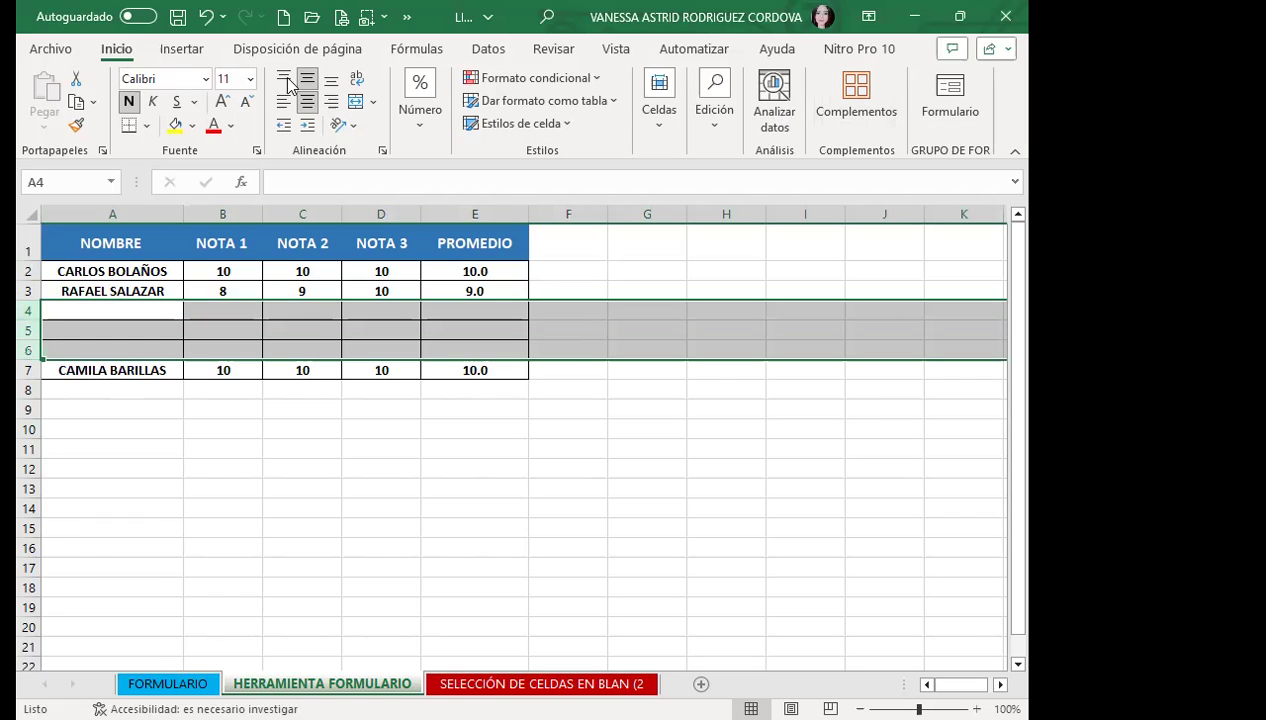
click(664, 128)
key(ctrl+minus)
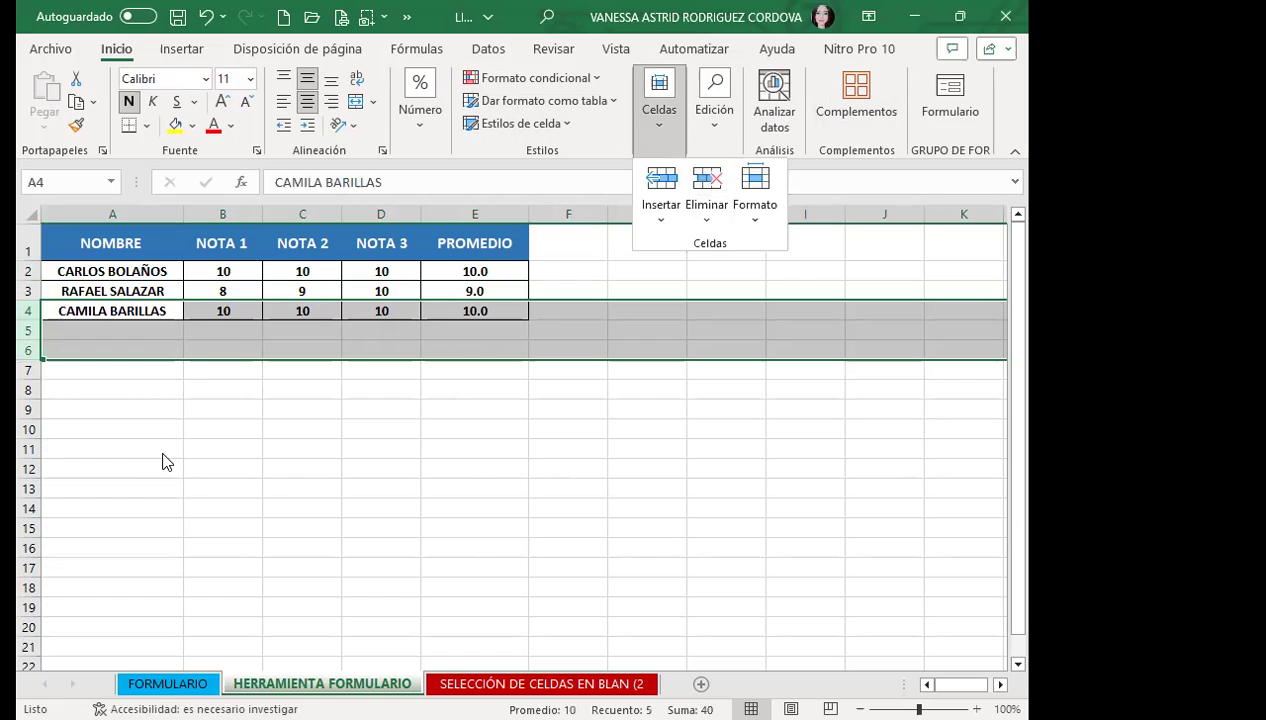
click(204, 427)
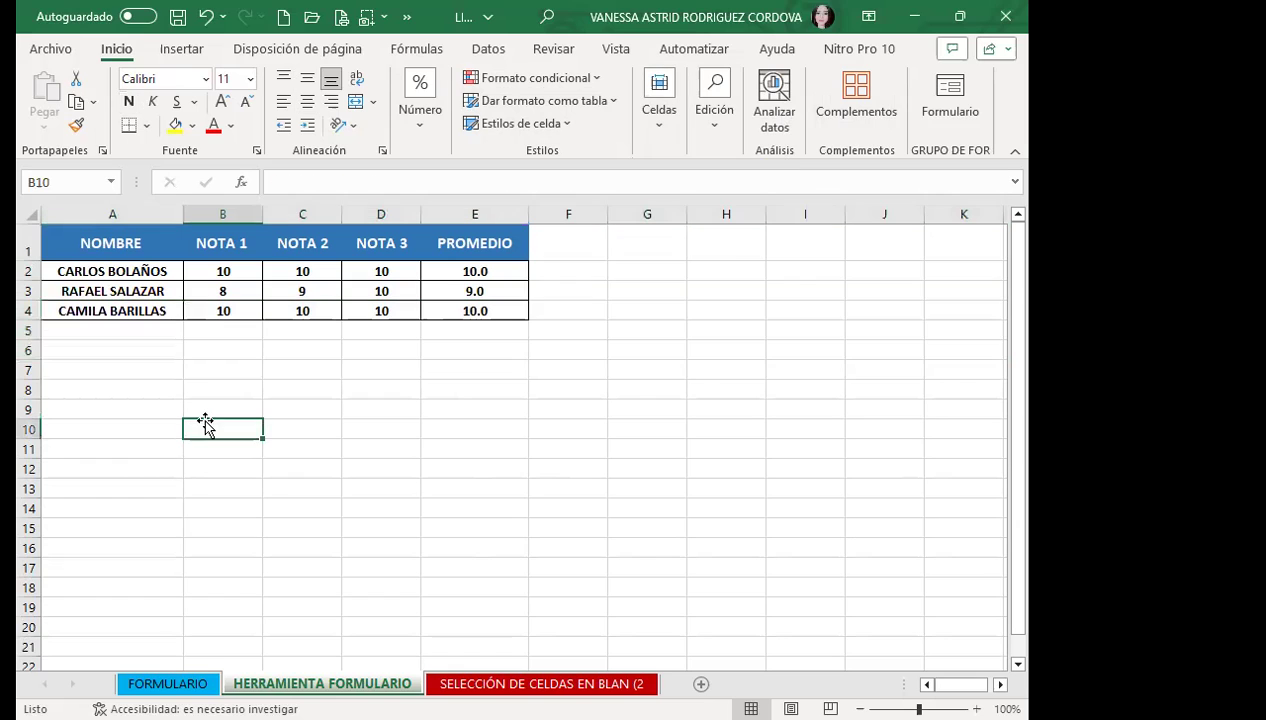
Check the third student's row 4 values, then switch to the course forum in Firefox
click(94, 313)
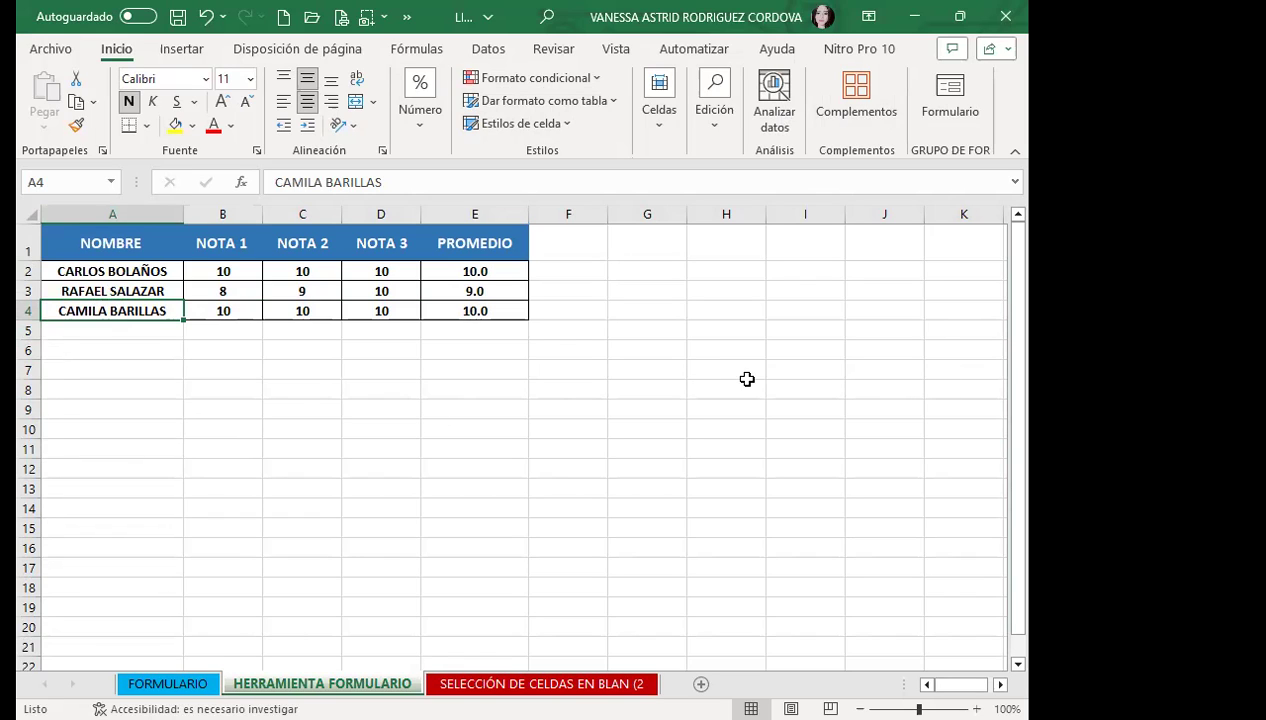
click(391, 318)
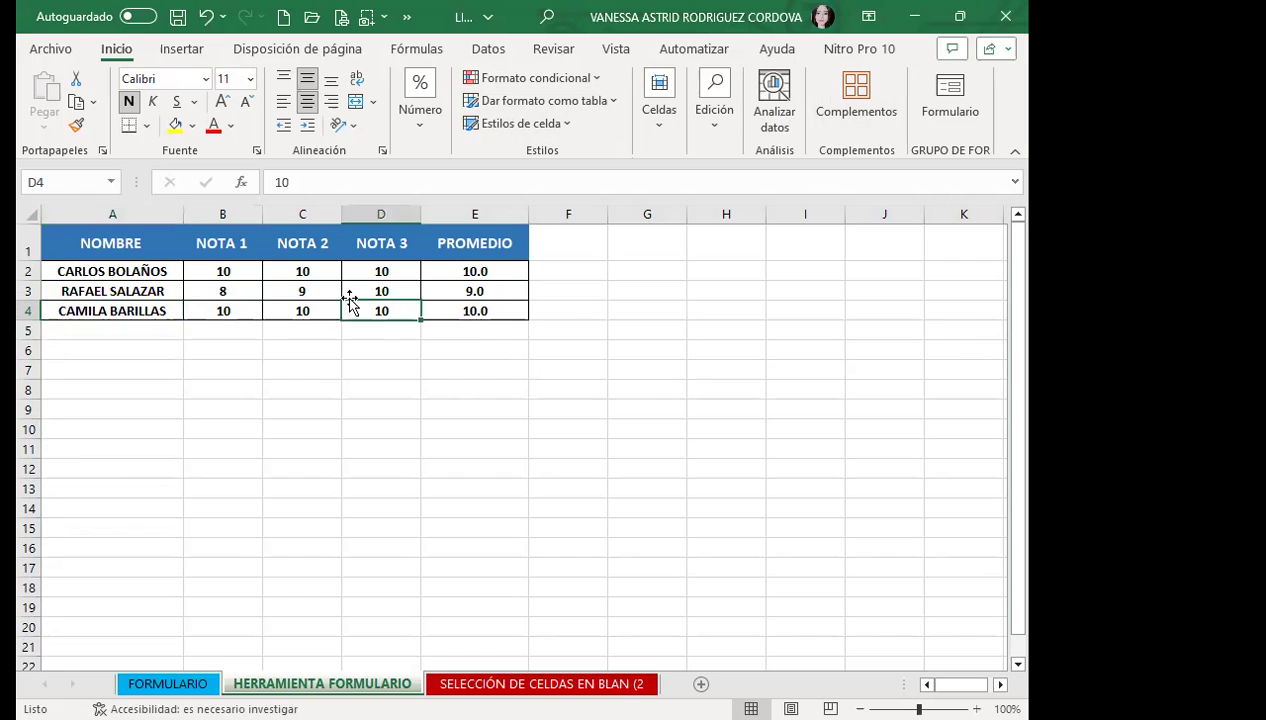
click(288, 372)
click(458, 425)
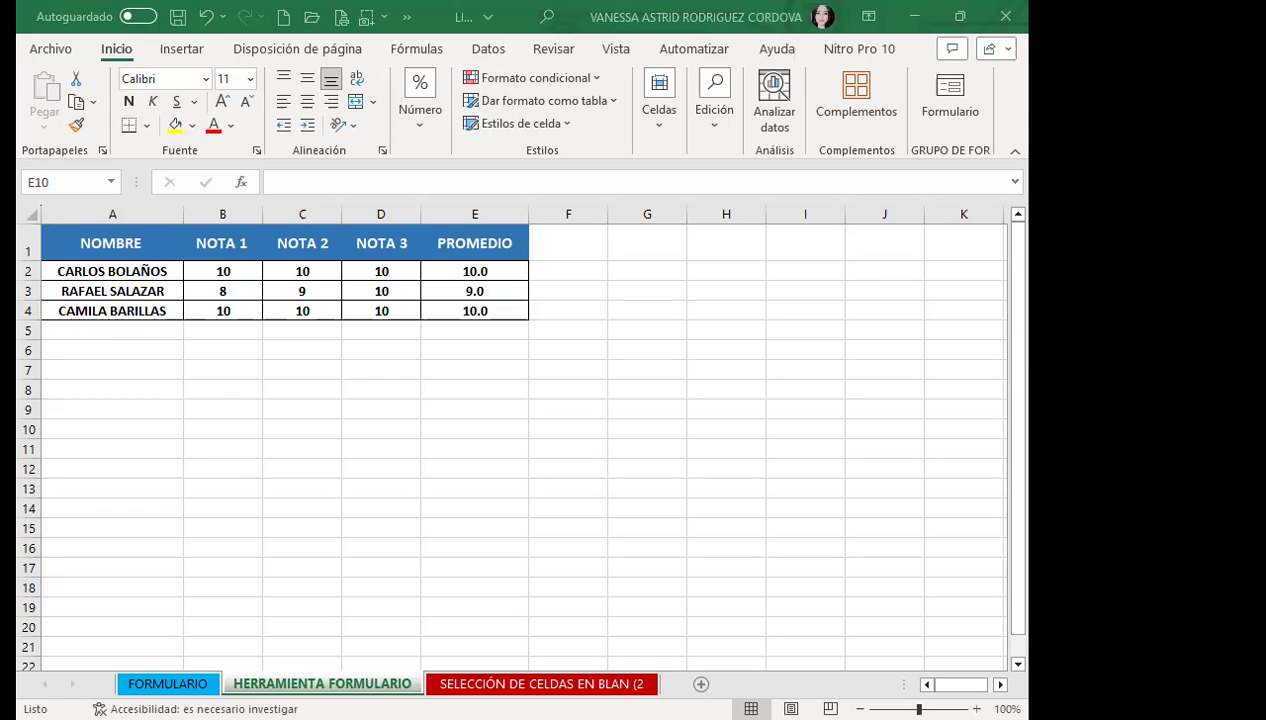
key(alt+Tab)
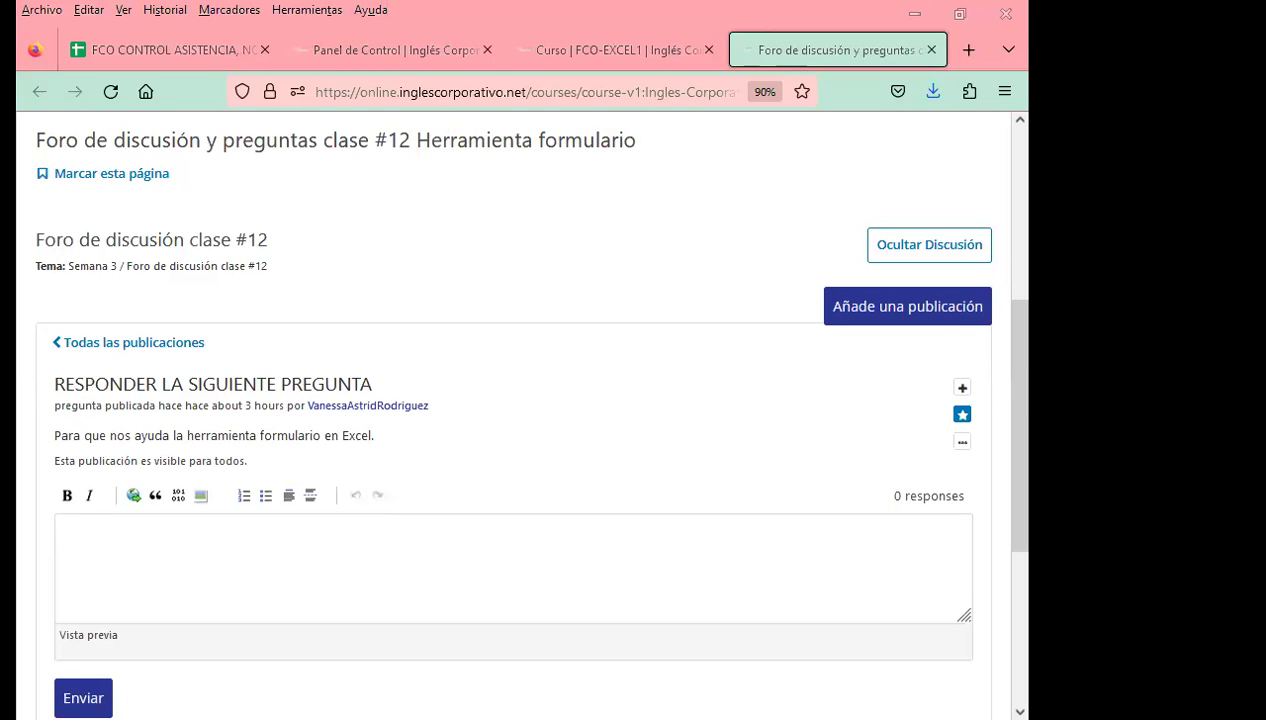
Place the cursor in the reply editor under the form-tool question, with Enviar in view
click(477, 440)
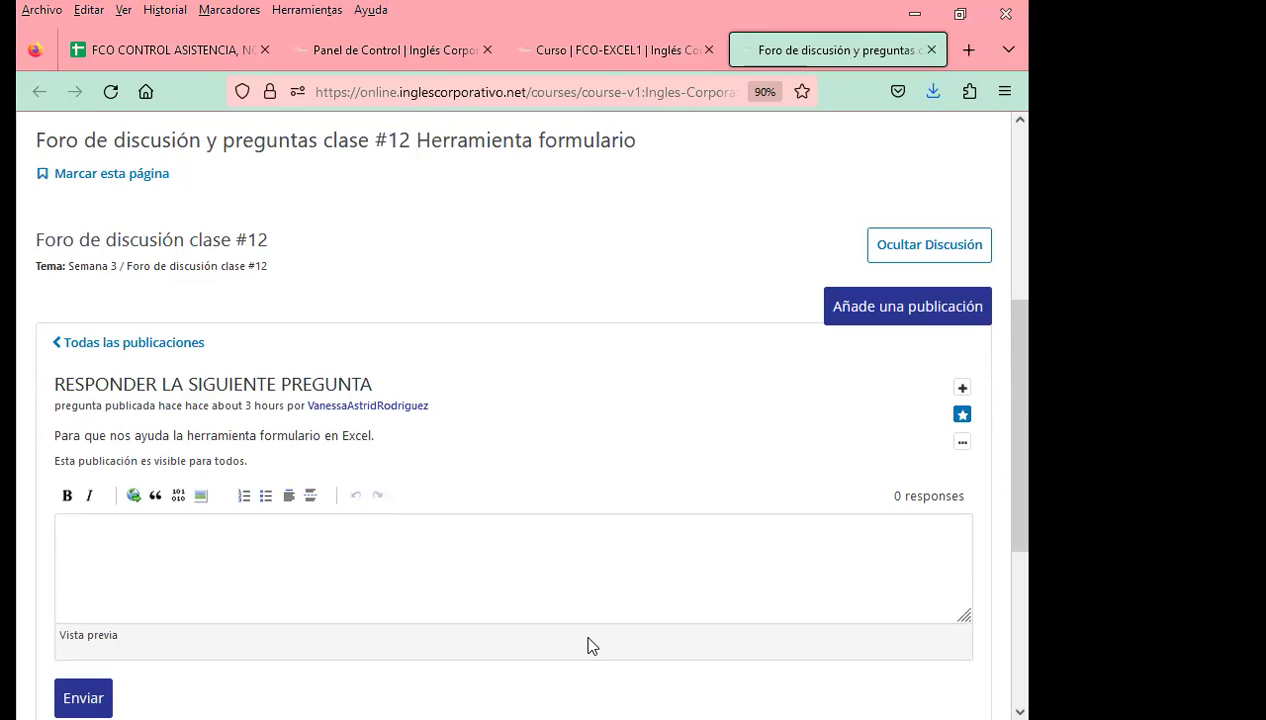
click(431, 533)
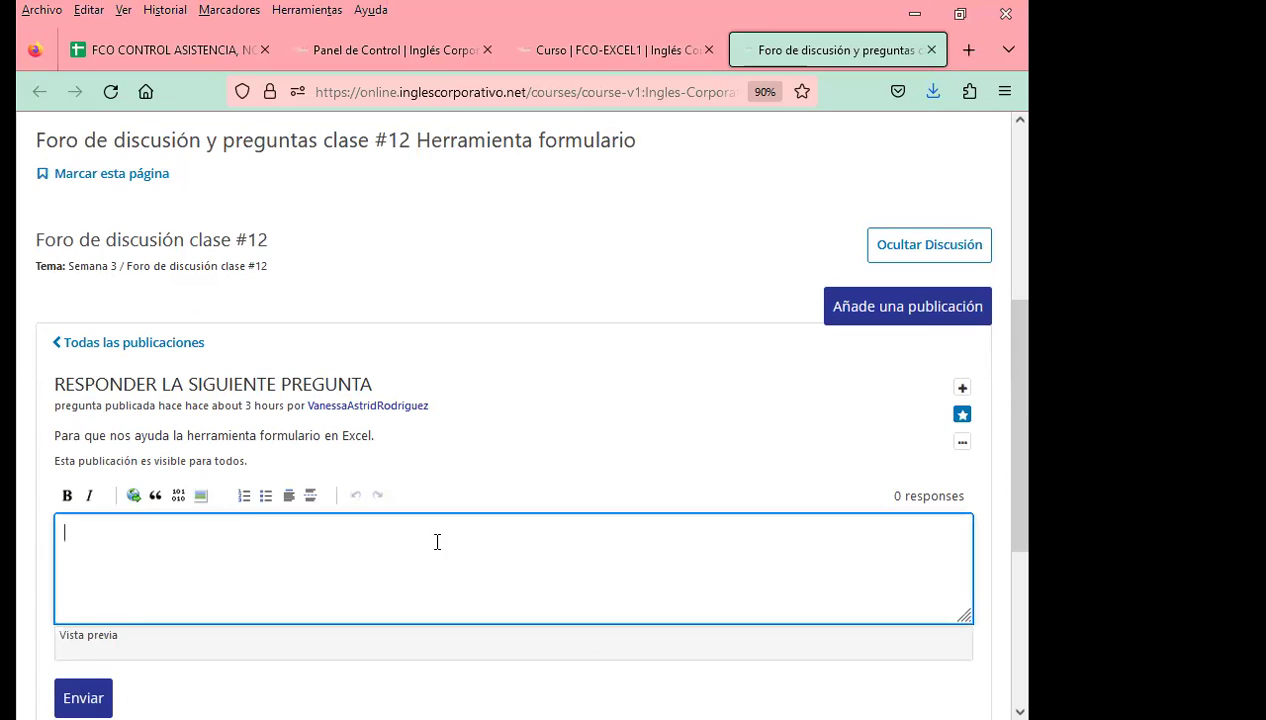
scroll(500, 470, up, 3)
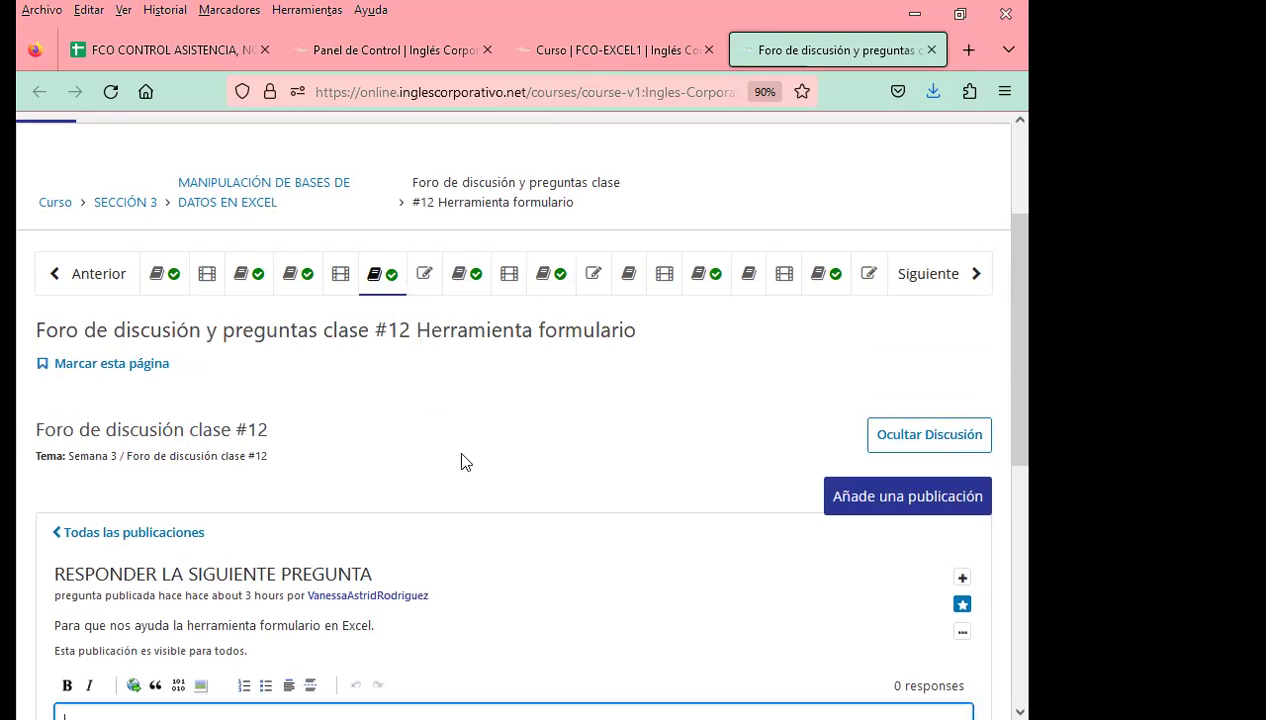
scroll(552, 435, down, 4)
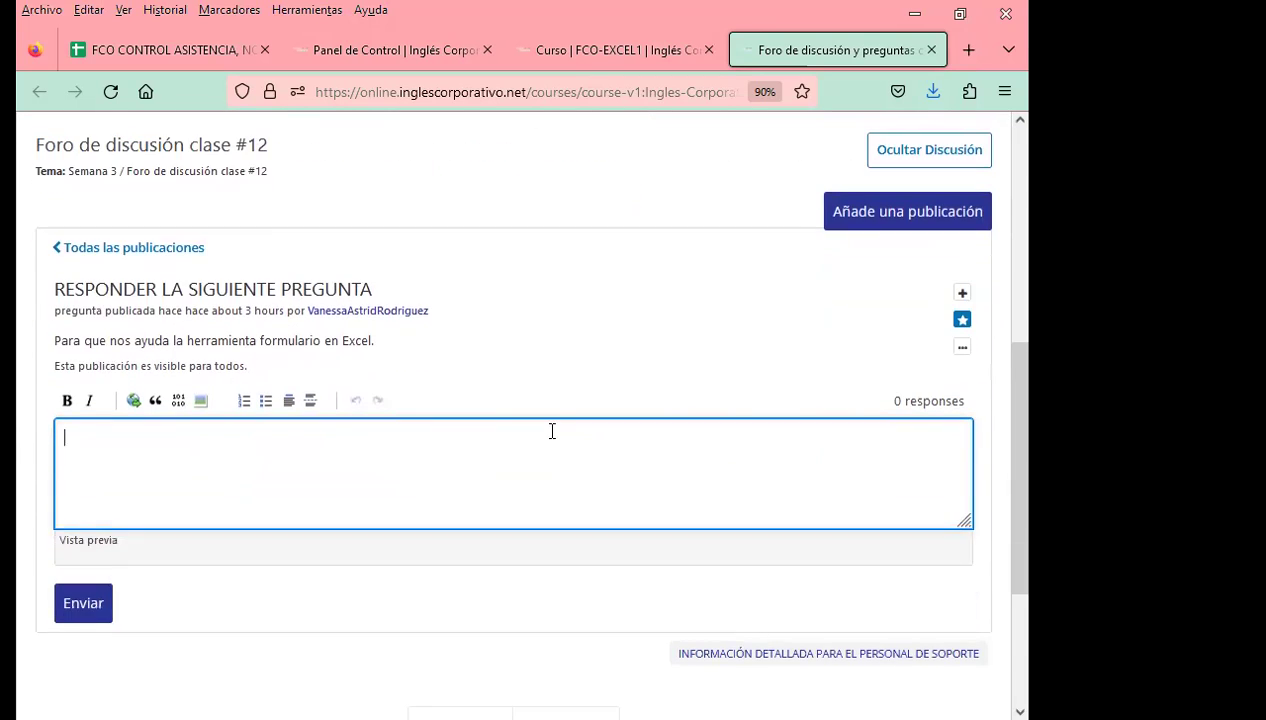